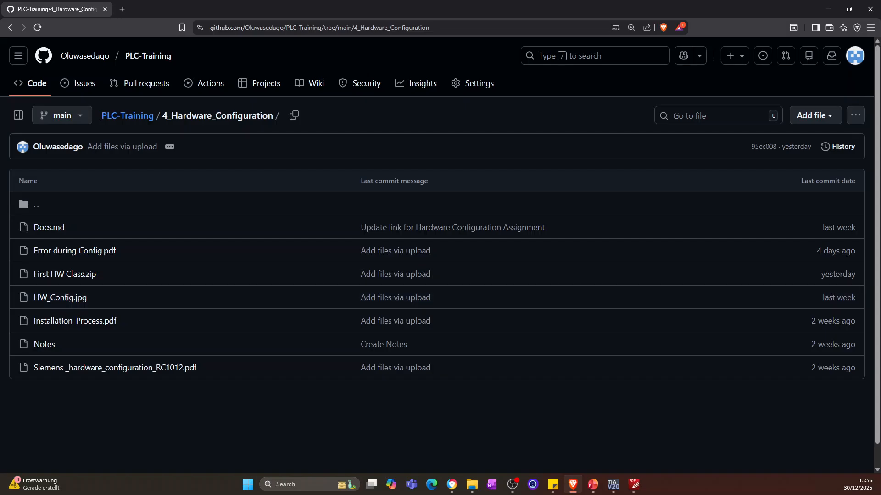
# Switch to the Hardware Configuration S7-1200 document in PDF-XChange Editor and examine the wiring and IP address diagram.
pyautogui.hotkey('alt', 'Tab')
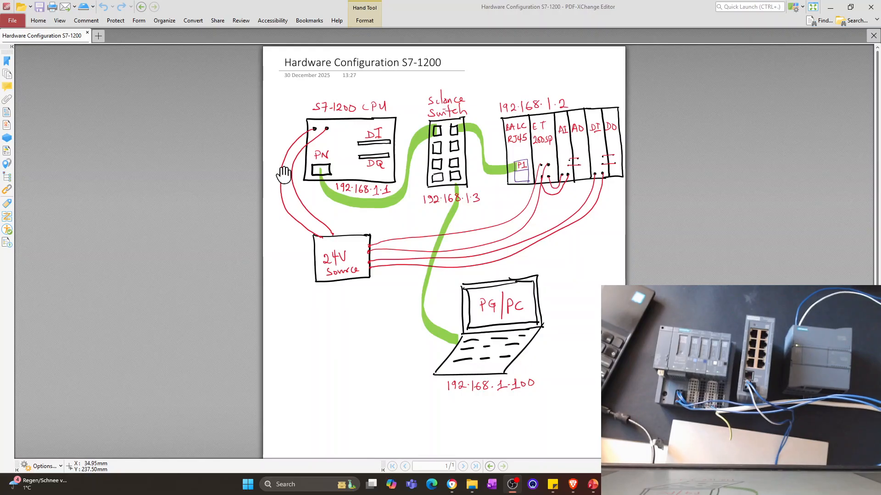
pyautogui.scroll(-1, 285, 171)
pyautogui.scroll(1, 340, 142)
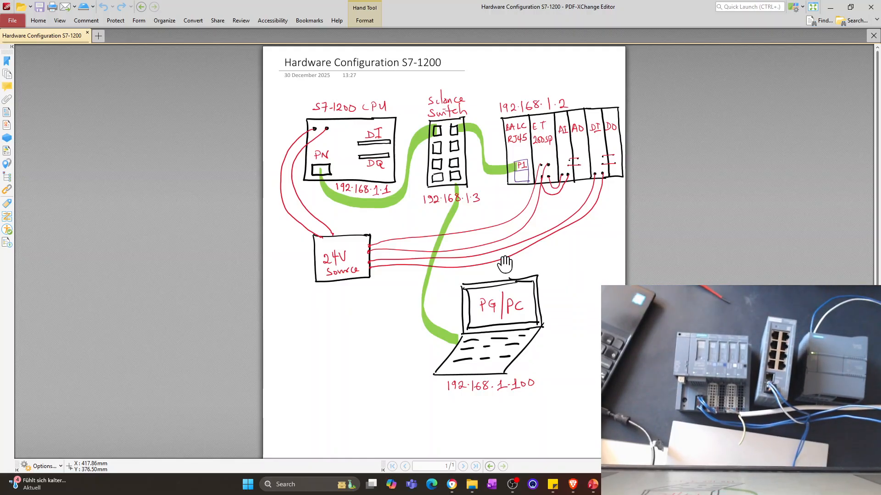
pyautogui.scroll(-1, 432, 329)
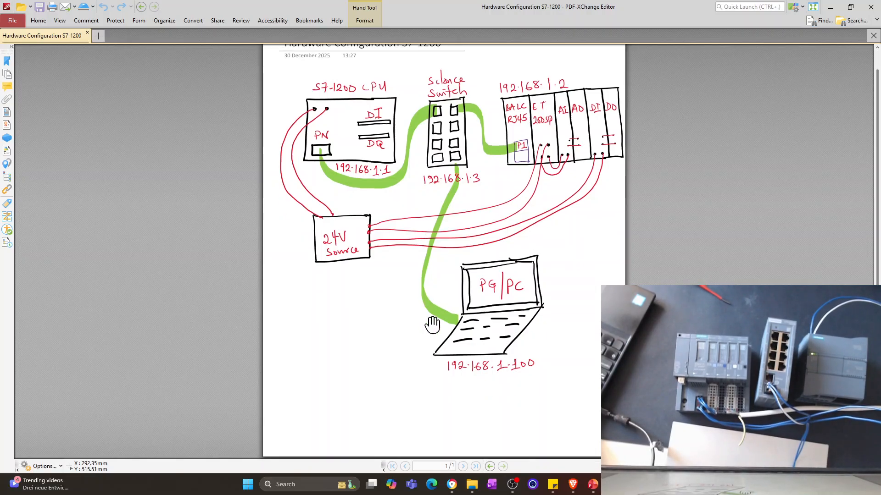
pyautogui.scroll(1, 432, 325)
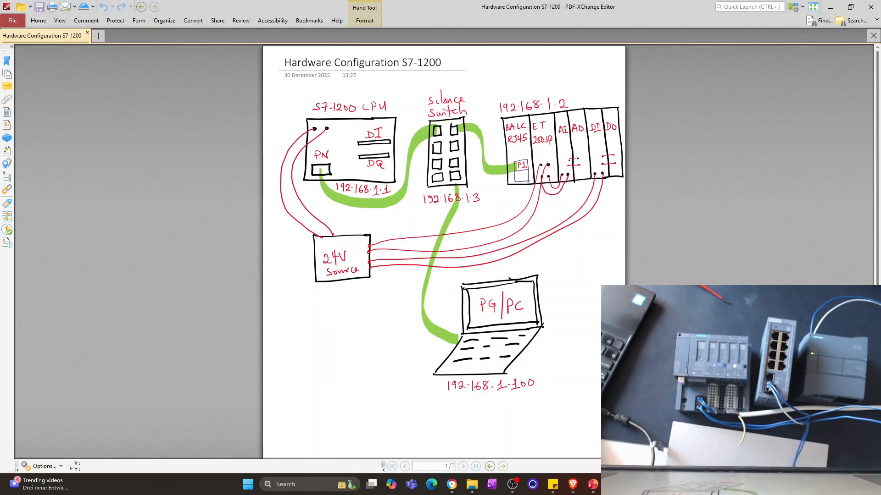
# Switch to TIA Portal and maximize its window.
pyautogui.click(607, 347)
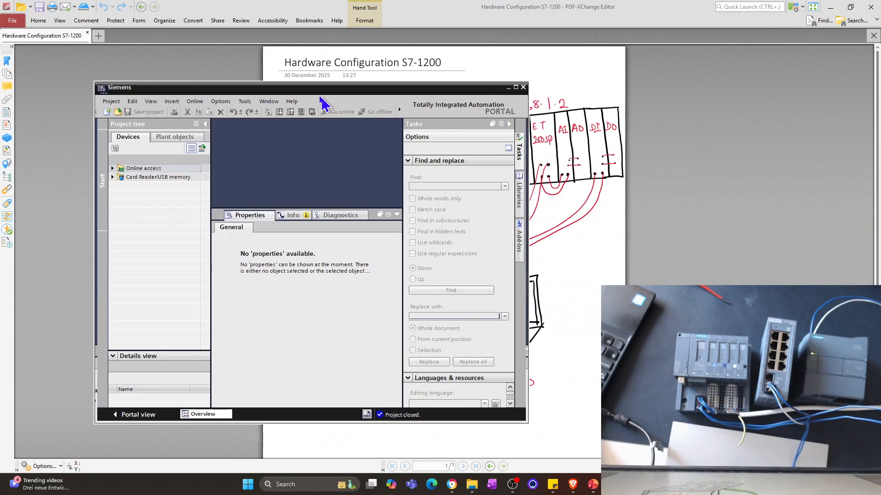
pyautogui.moveTo(323, 98); pyautogui.dragTo(319, 86)
pyautogui.doubleClick(318, 86)
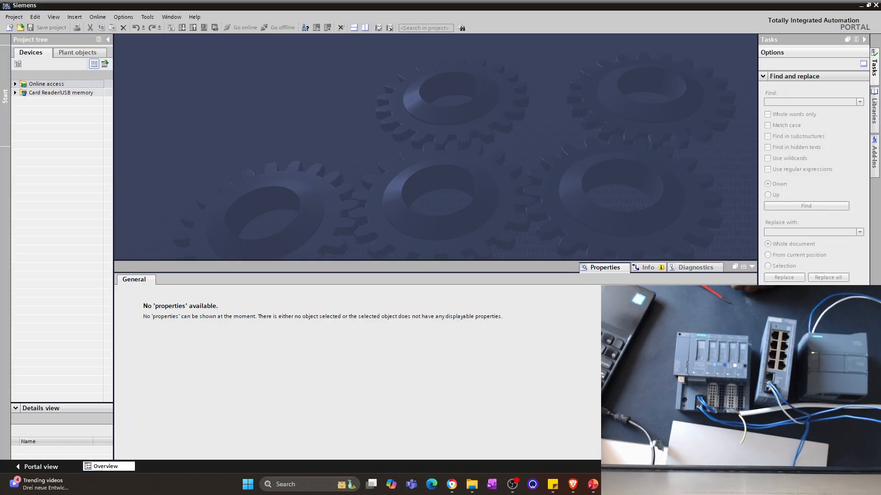
# Create a new project named "Training S7-1200" with the comment "HW config Training S7-1200".
pyautogui.click(10, 27)
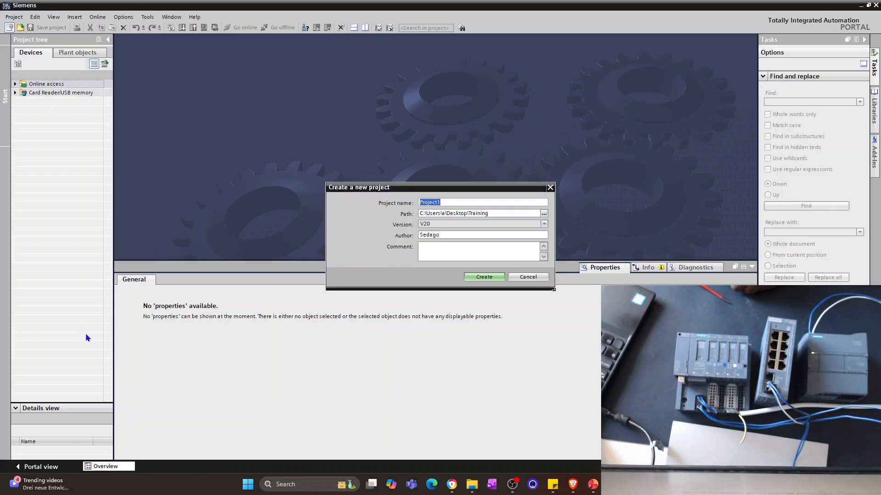
pyautogui.write('ain')
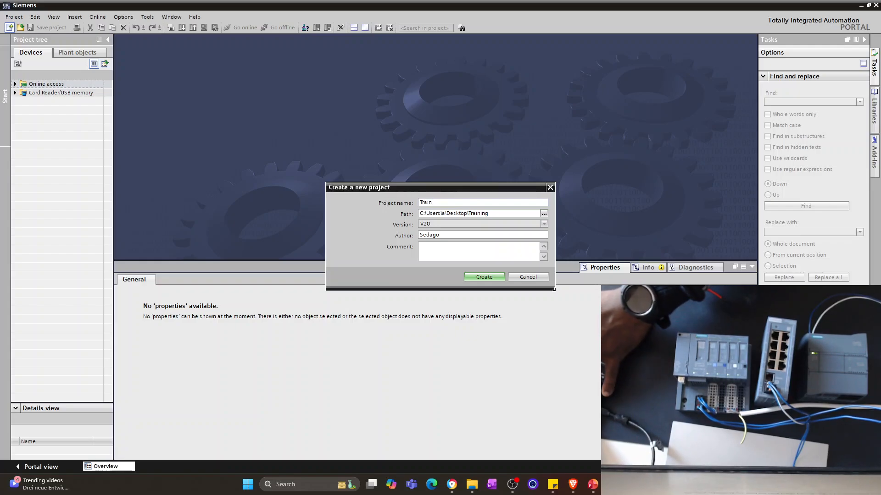
pyautogui.write('ing S7')
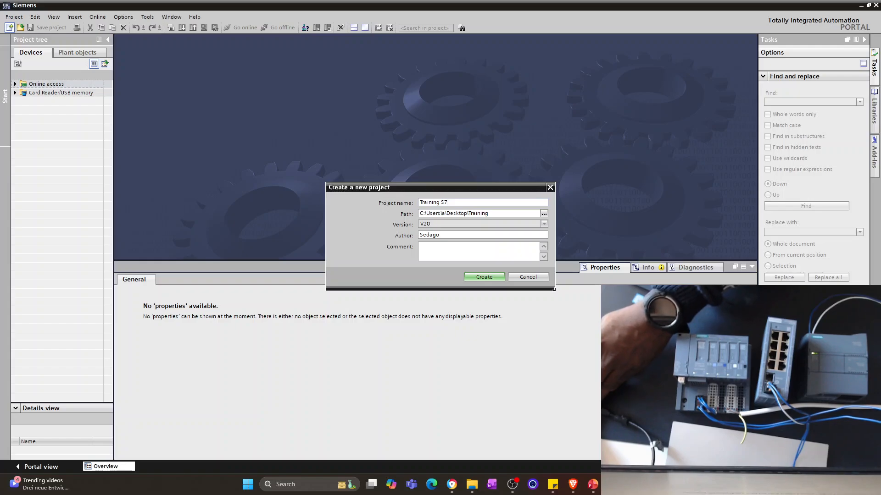
pyautogui.write('-1200')
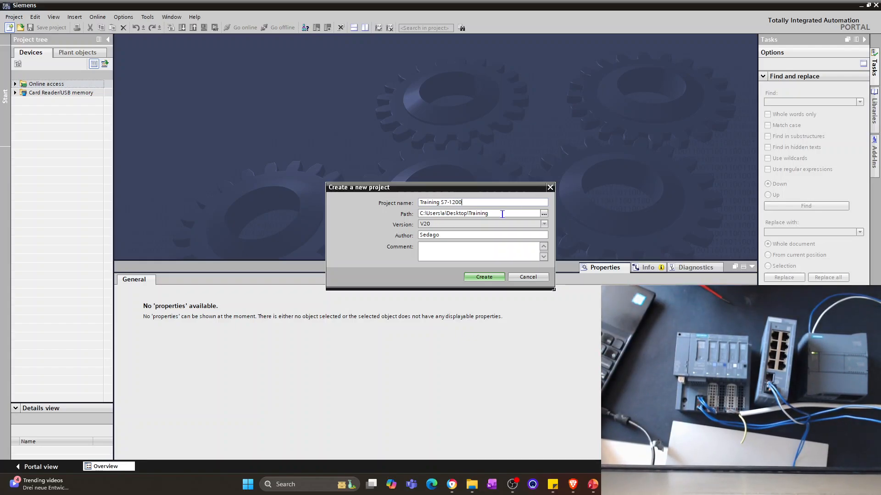
pyautogui.click(493, 250)
pyautogui.write('H')
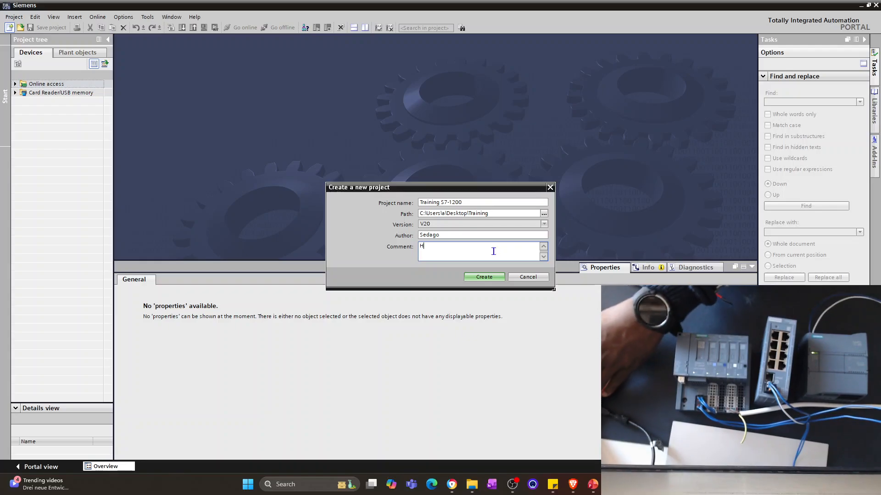
pyautogui.write('W config ')
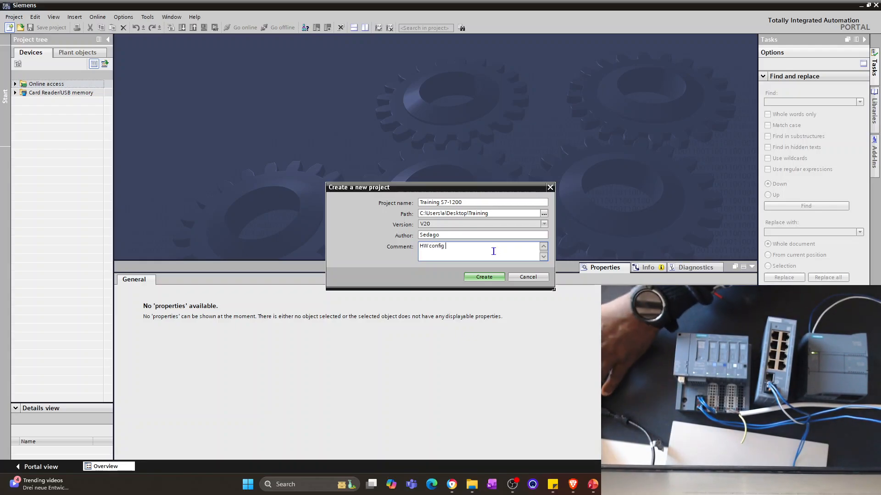
pyautogui.write('Training S7')
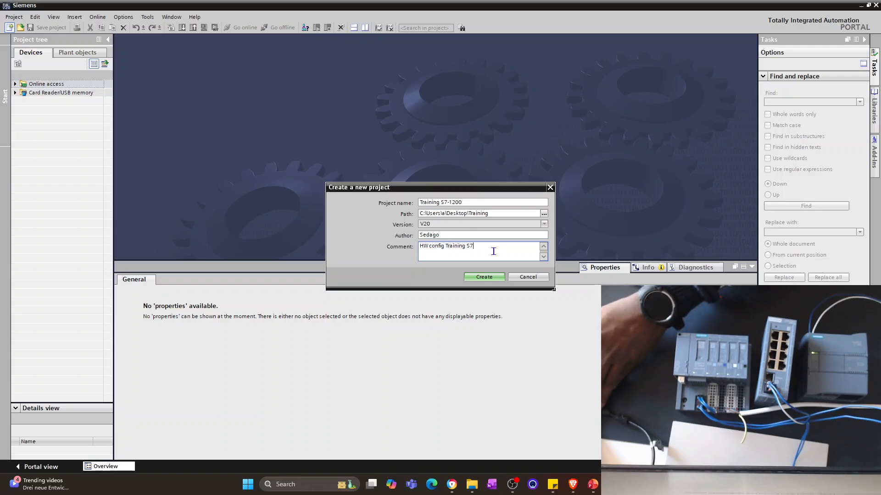
pyautogui.write('0')
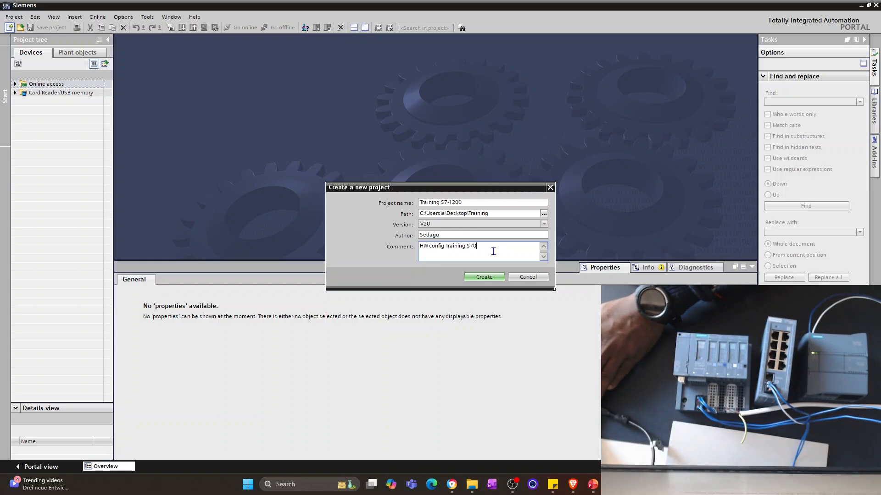
pyautogui.write('120-1200')
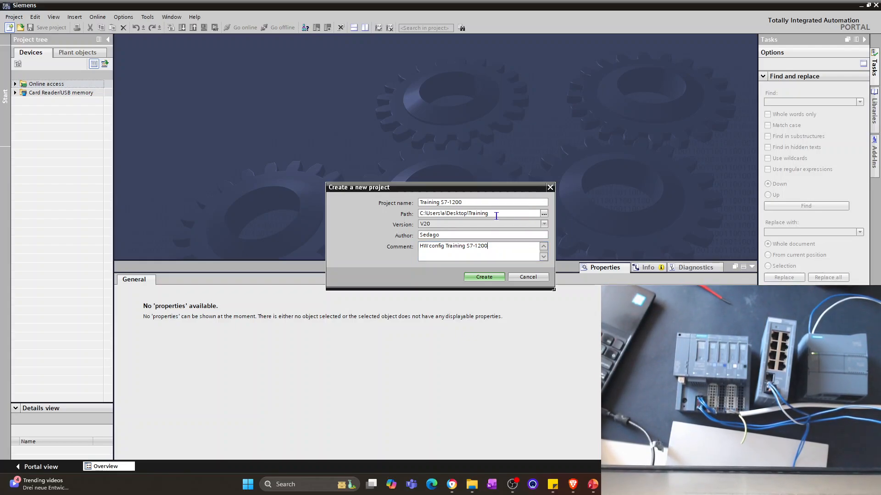
pyautogui.click(492, 278)
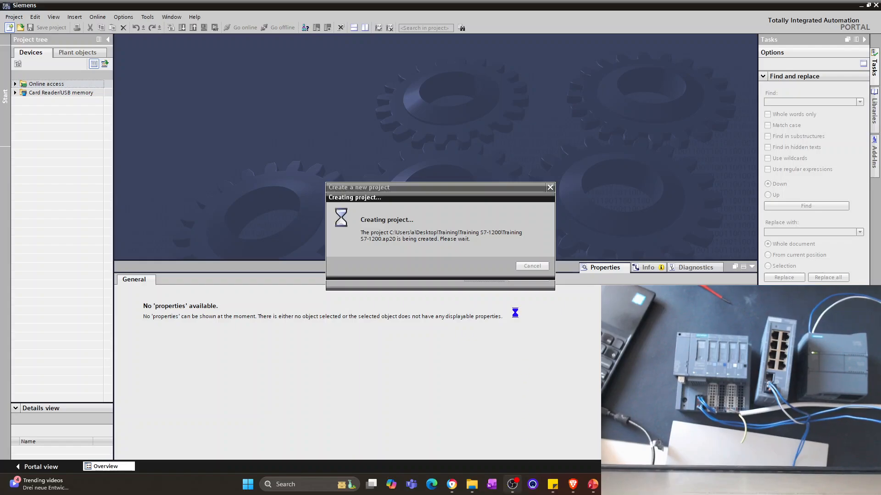
# Switch to OneNote and examine the network drawing and module list on the Hardware Configuration S7-1200 page.
pyautogui.moveTo(512, 484)
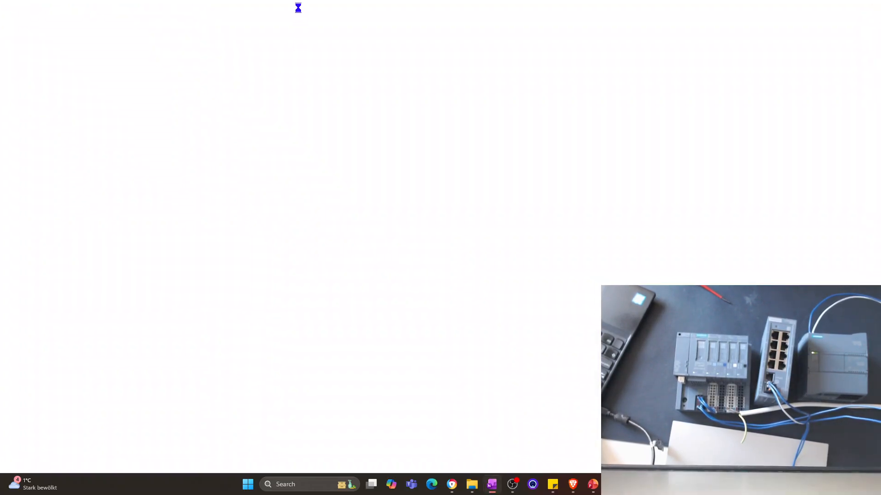
pyautogui.moveTo(285, 10); pyautogui.dragTo(286, 0)
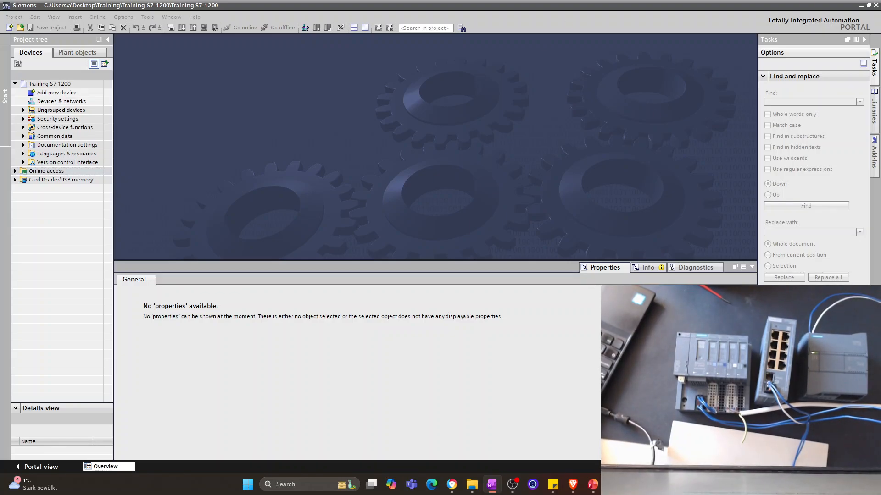
pyautogui.moveTo(880, 129); pyautogui.dragTo(328, 41)
pyautogui.click(575, 29)
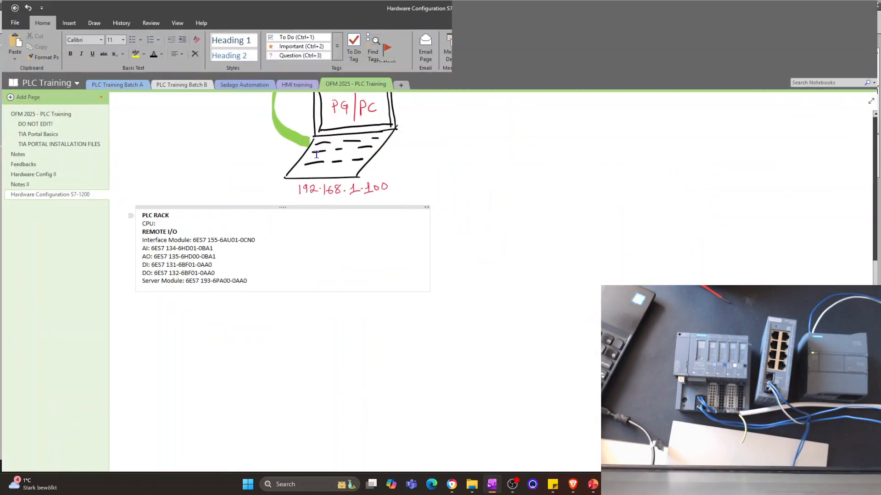
pyautogui.scroll(3, 286, 334)
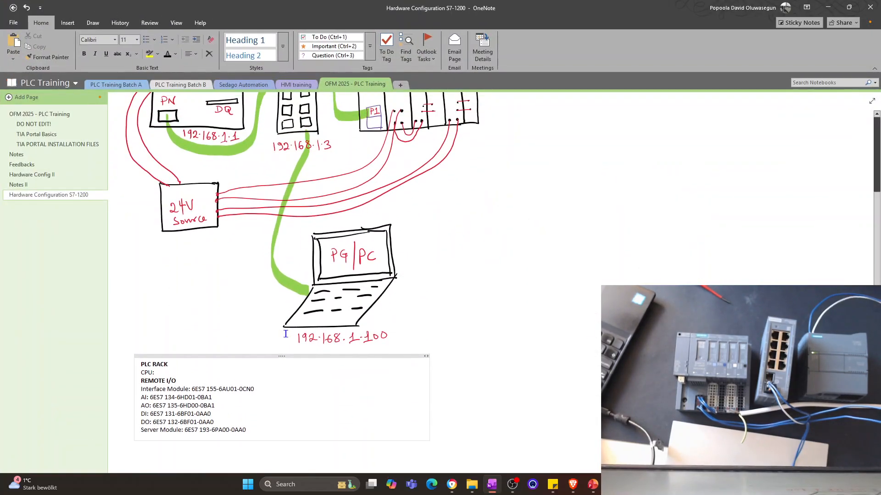
pyautogui.scroll(3, 285, 334)
pyautogui.scroll(-3, 286, 334)
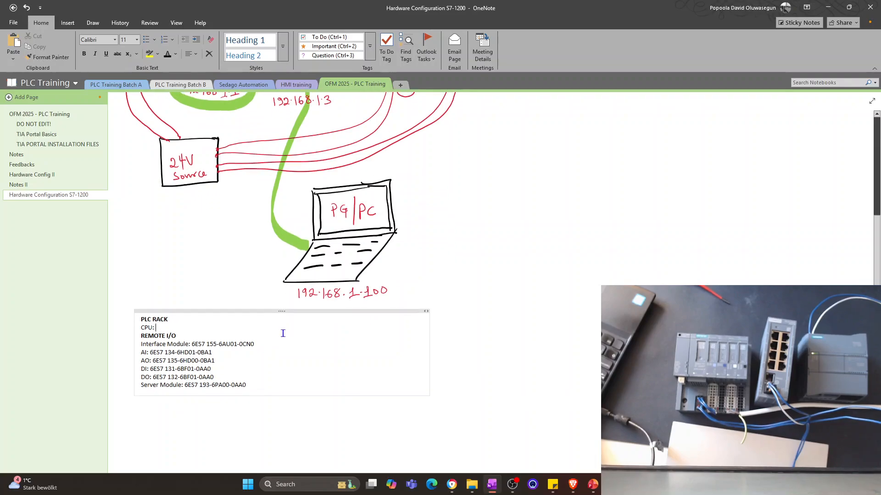
pyautogui.scroll(3, 283, 333)
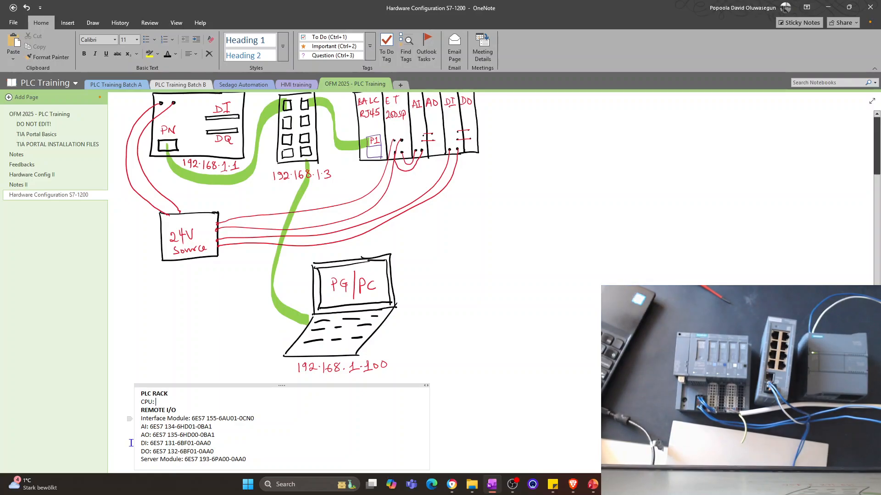
pyautogui.scroll(-6, 131, 443)
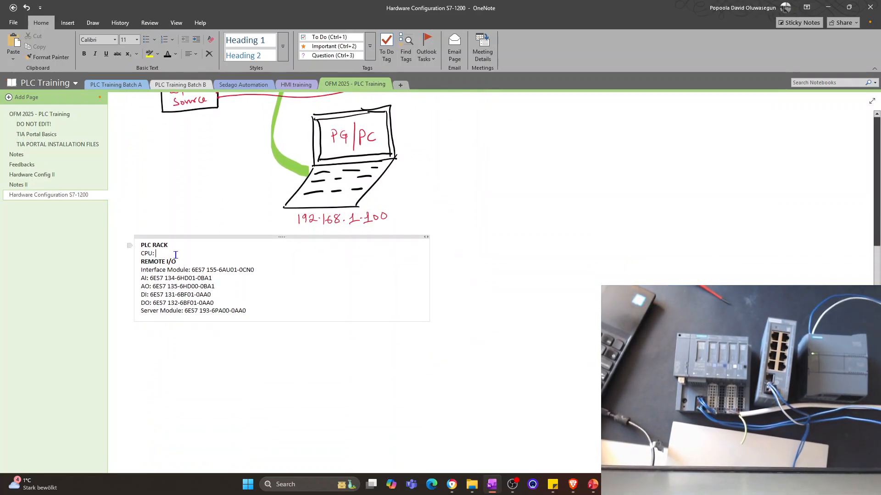
# Clear the Interface Module entry under the REMOTE I/O heading in the module list.
pyautogui.click(176, 255)
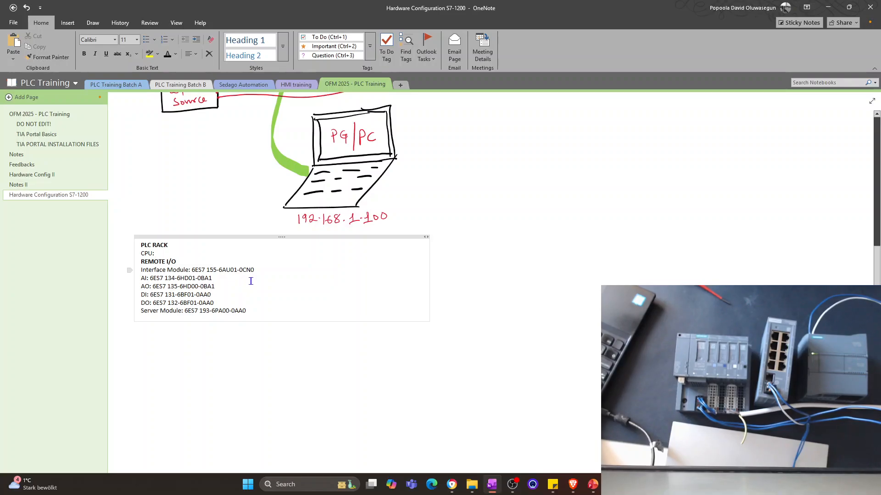
pyautogui.moveTo(262, 269); pyautogui.dragTo(144, 271)
pyautogui.press('Delete')
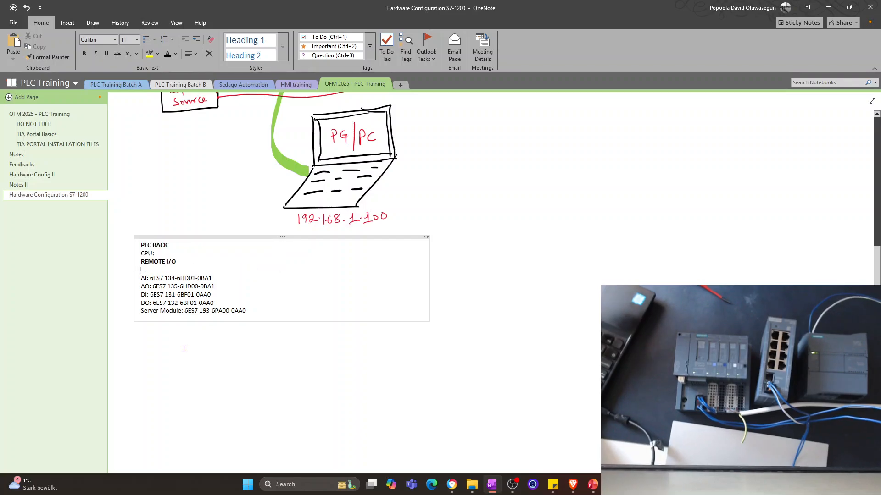
# Enter the CPU article number 6ES7 211-1AE40-0XB0 under the PLC RACK heading.
pyautogui.click(194, 254)
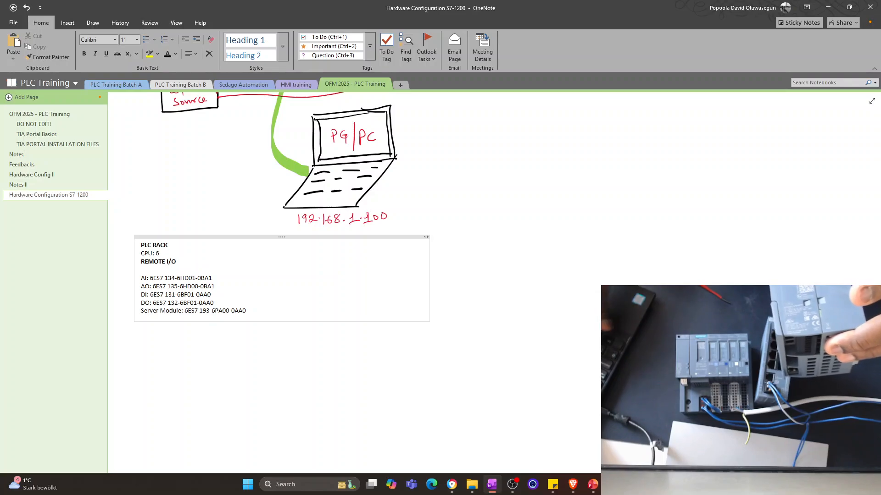
pyautogui.write('6ES')
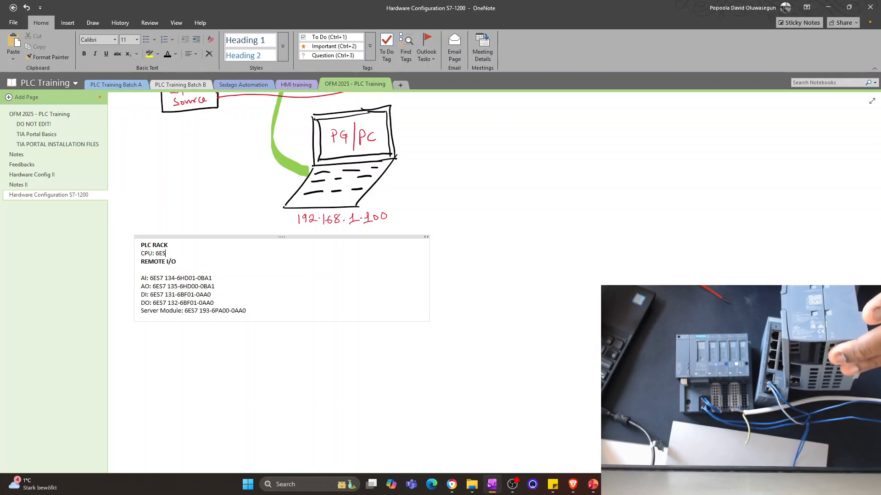
pyautogui.write('7')
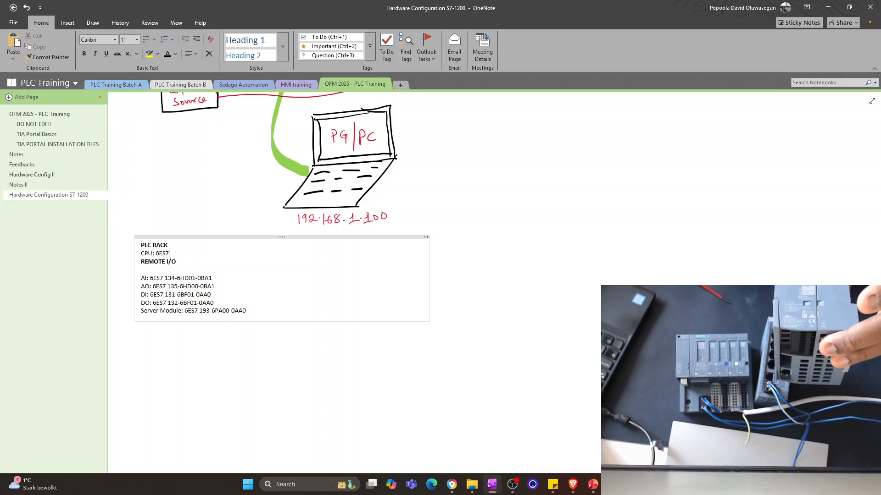
pyautogui.write(' 211-')
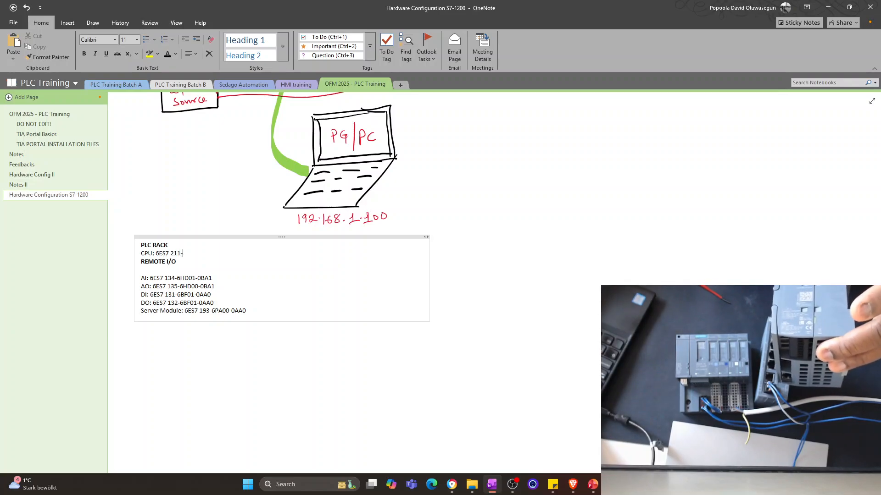
pyautogui.write('1')
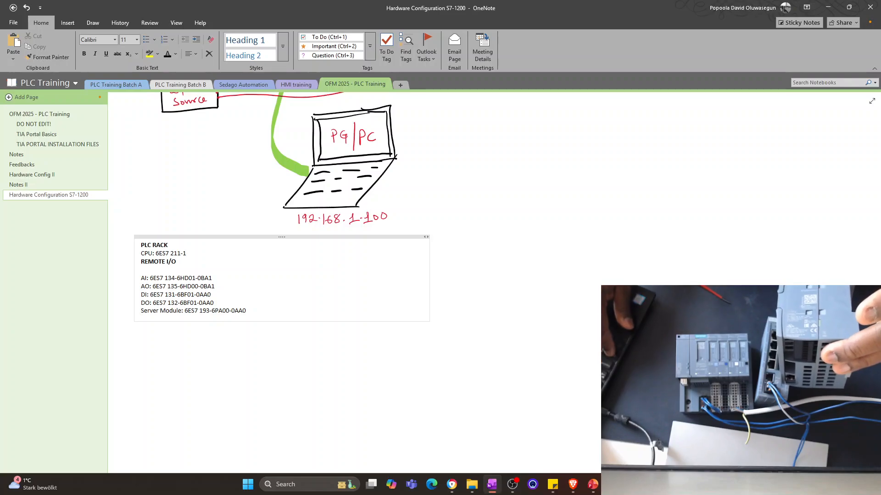
pyautogui.write('AE')
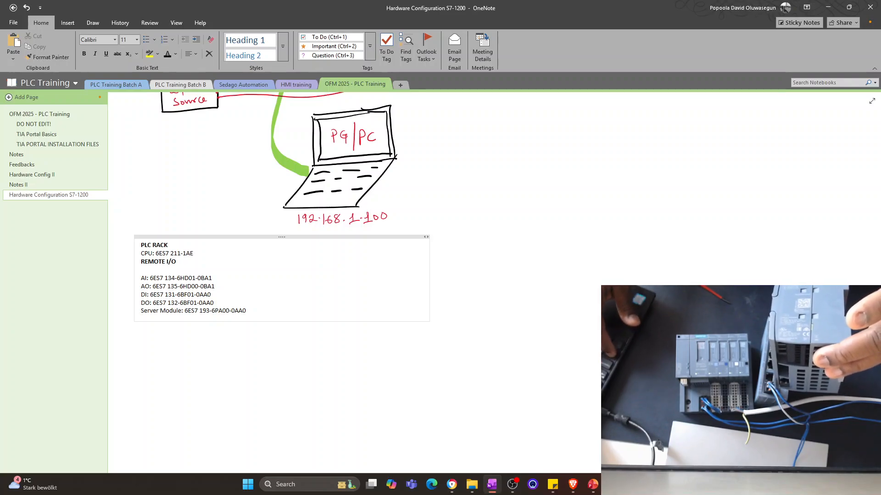
pyautogui.write('40')
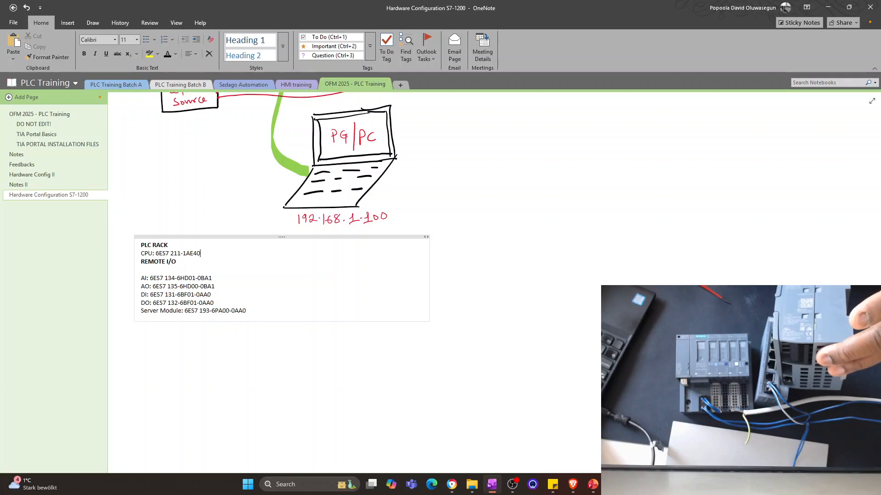
pyautogui.write('-0X')
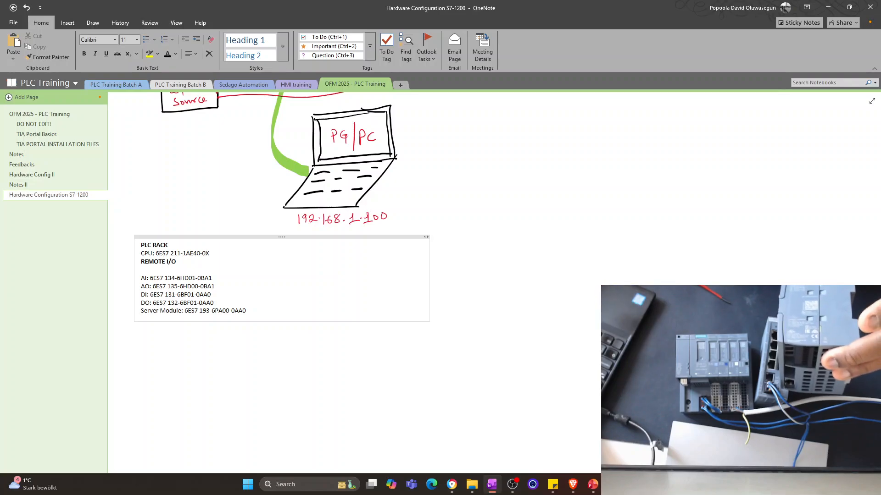
pyautogui.write('B0')
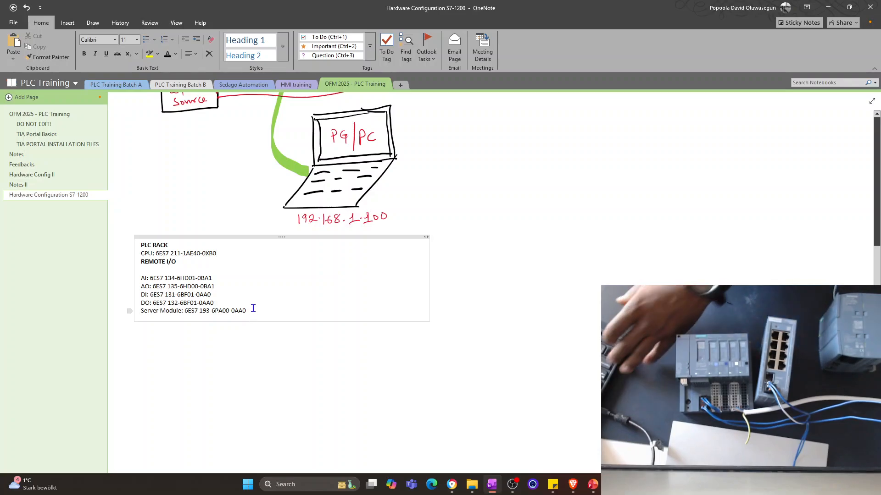
# Add a SWITCH entry with article number 6GK5 208-0BA00-2AB2 below the CPU entry, separated by a blank line.
pyautogui.press('Return')
pyautogui.press('Return')
pyautogui.write('SWITCH')
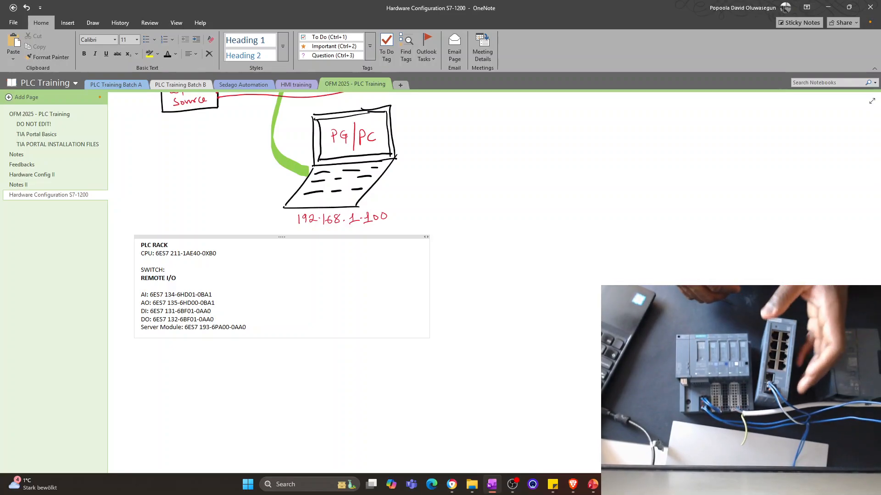
pyautogui.write(': 6')
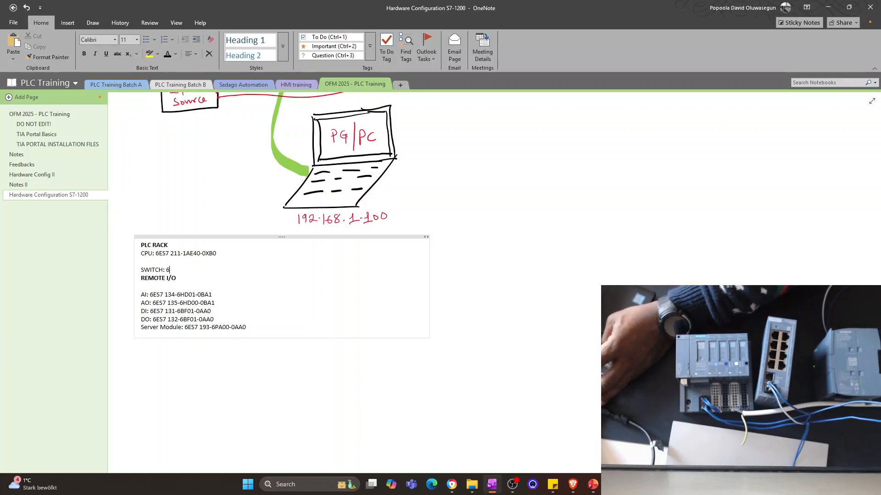
pyautogui.write('GK')
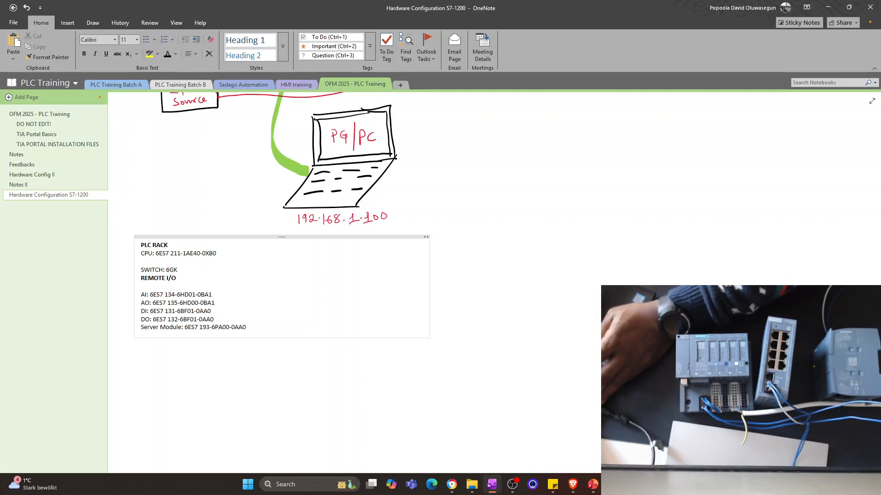
pyautogui.write('5')
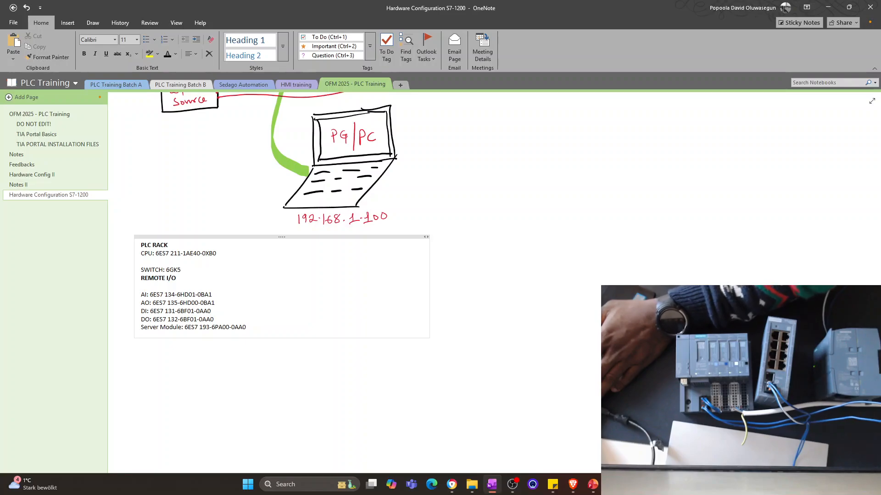
pyautogui.write(' 208-')
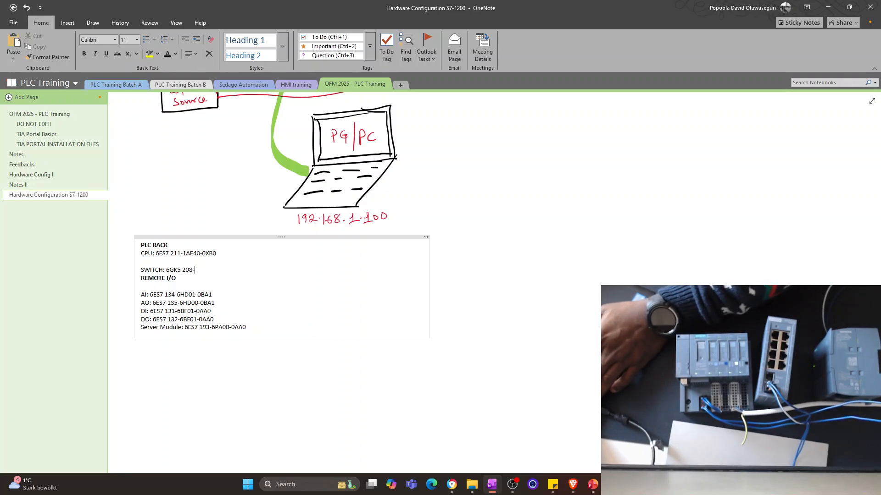
pyautogui.write('0BA00-')
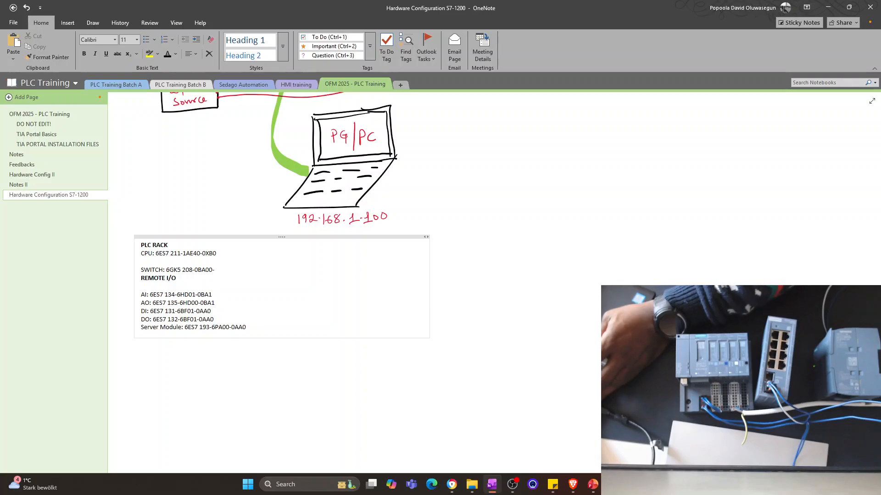
pyautogui.write('2A')
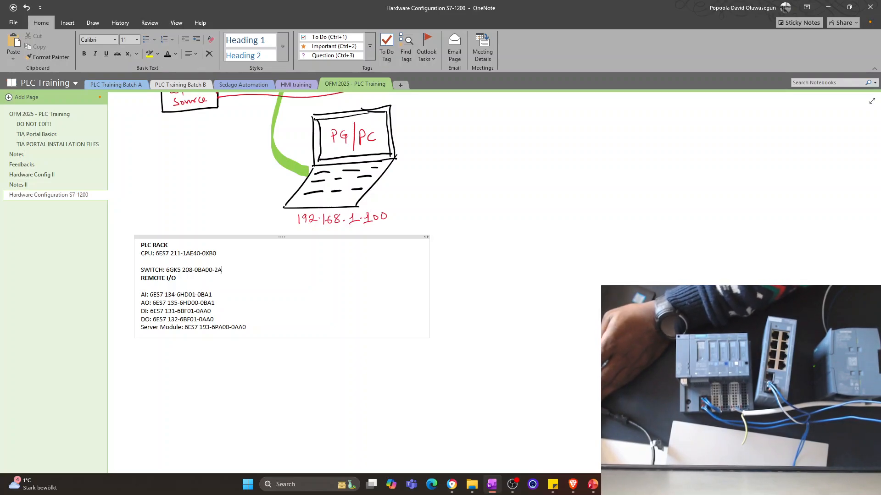
pyautogui.write('B2')
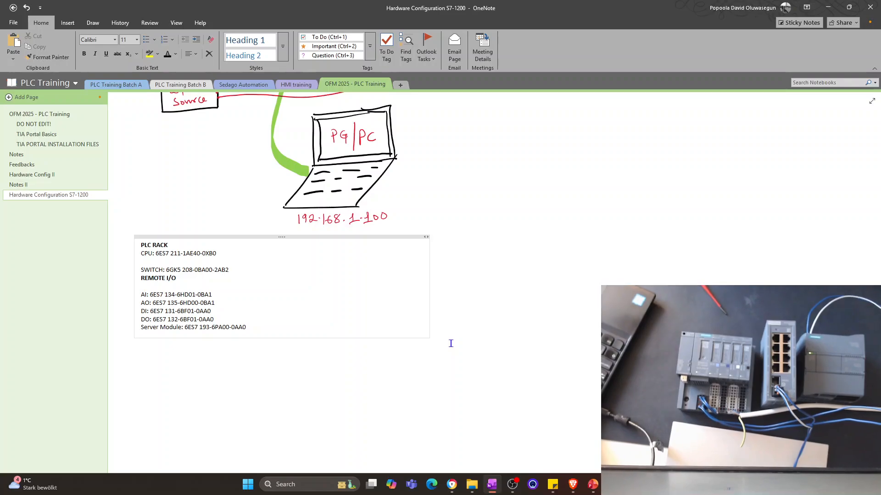
# Remove the blank line under the REMOTE I/O heading and insert one between the SWITCH entry and that heading.
pyautogui.click(223, 284)
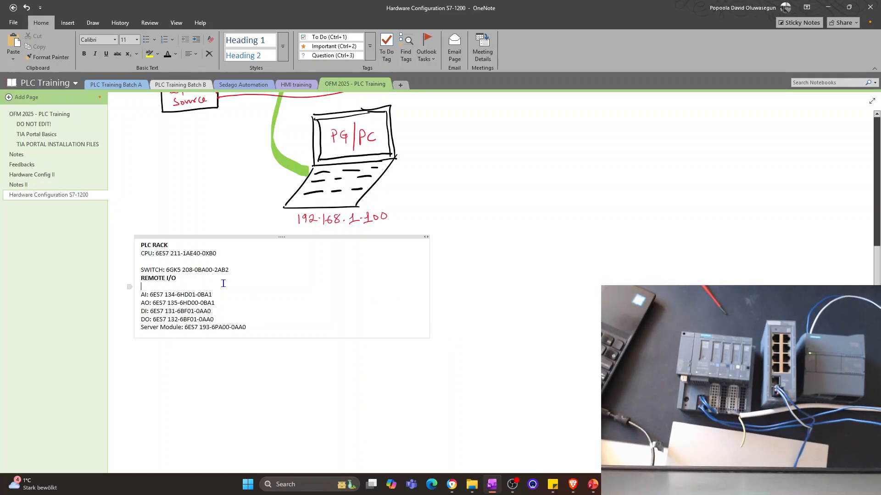
pyautogui.press('Delete')
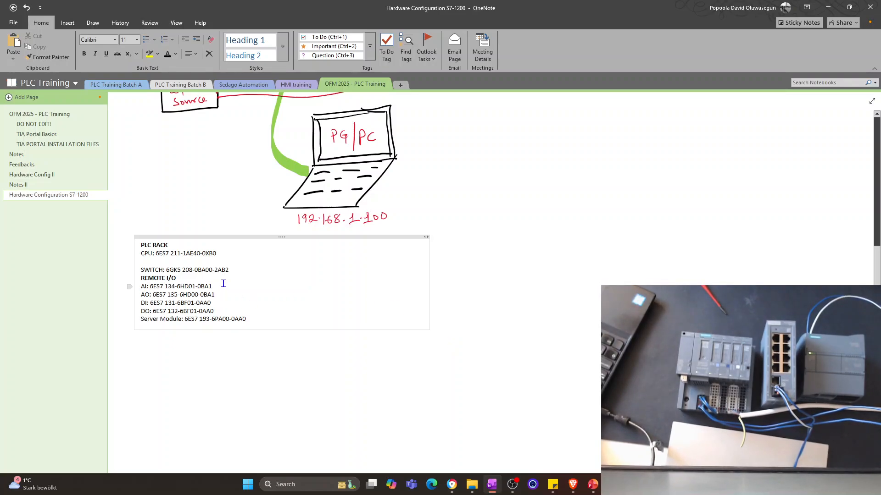
pyautogui.click(245, 266)
pyautogui.press('Return')
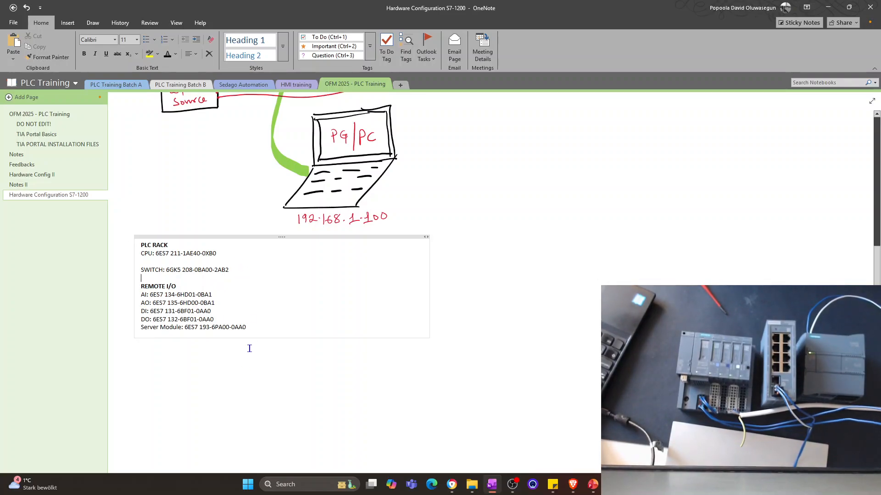
# Compare the module list's article numbers with the devices in the network drawing on the page.
pyautogui.moveTo(246, 328); pyautogui.dragTo(130, 246)
pyautogui.click(504, 229)
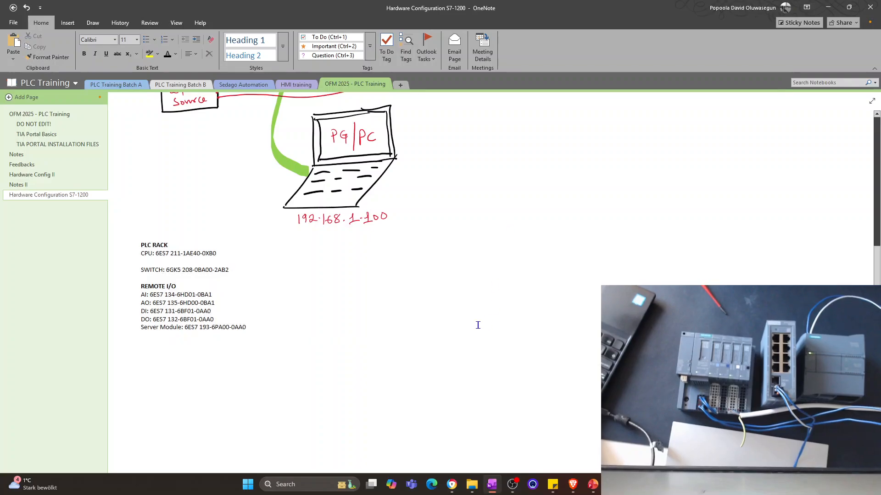
pyautogui.scroll(5, 482, 326)
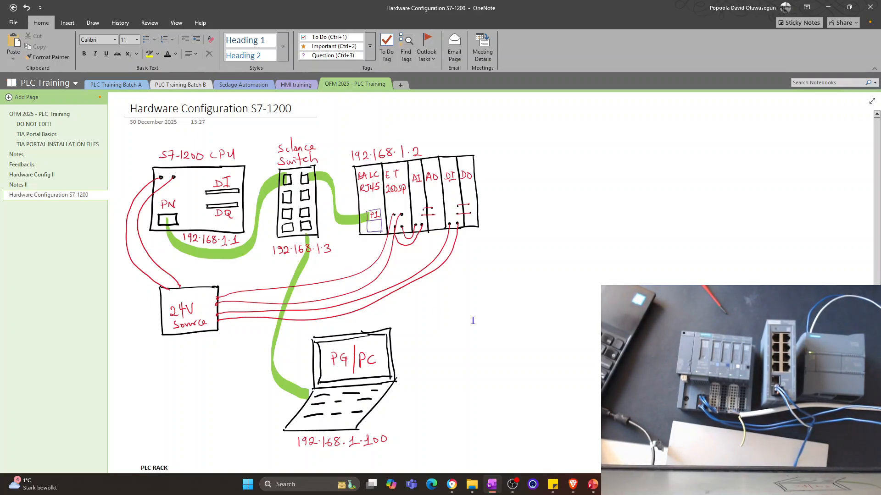
pyautogui.scroll(-5, 469, 307)
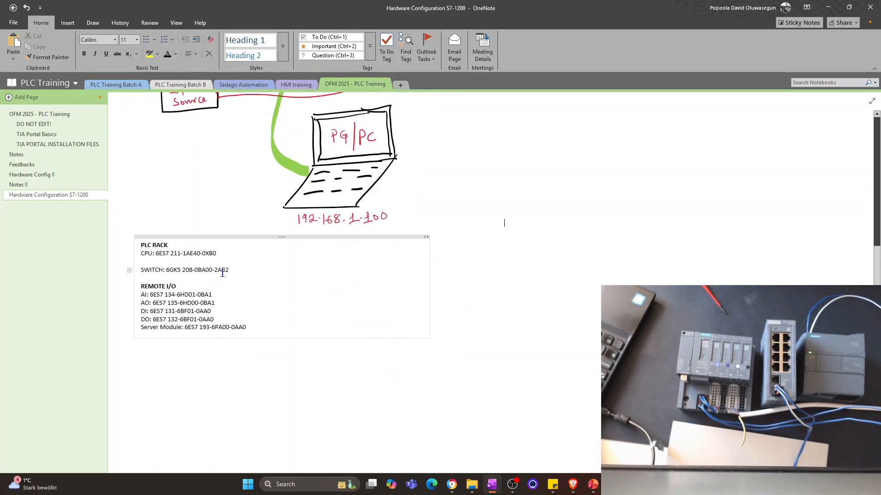
pyautogui.scroll(4, 230, 276)
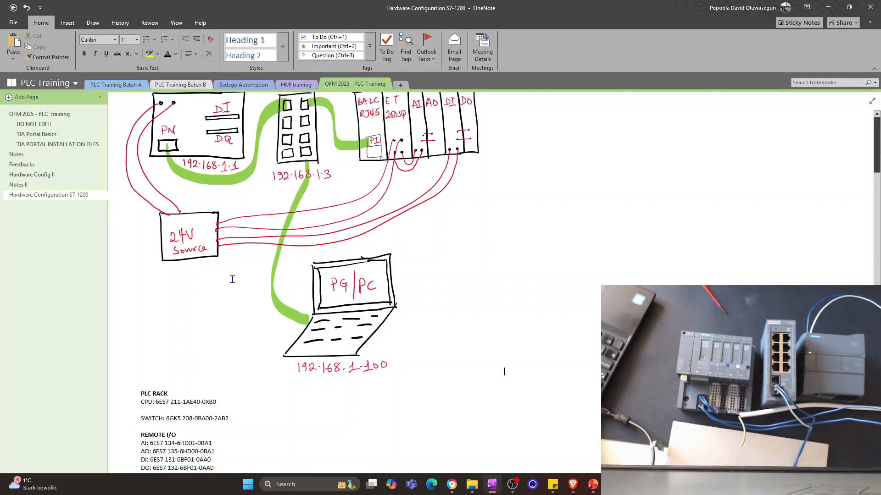
pyautogui.scroll(2, 232, 277)
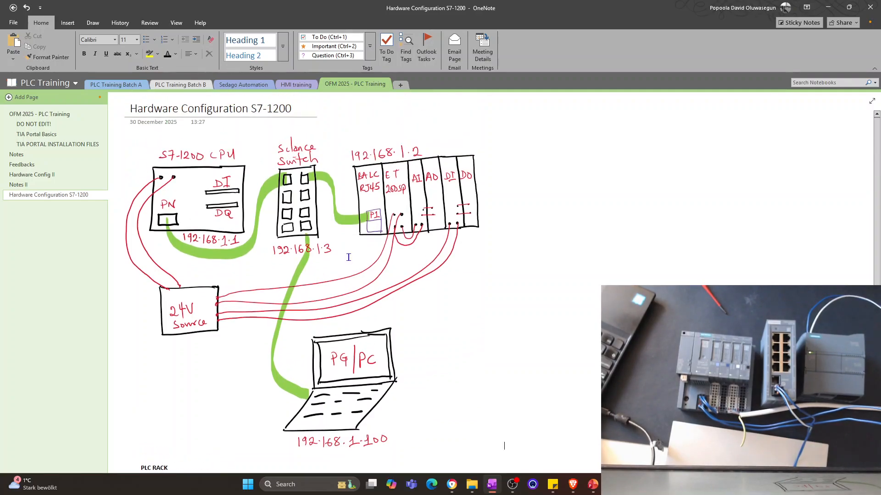
pyautogui.scroll(-4, 351, 261)
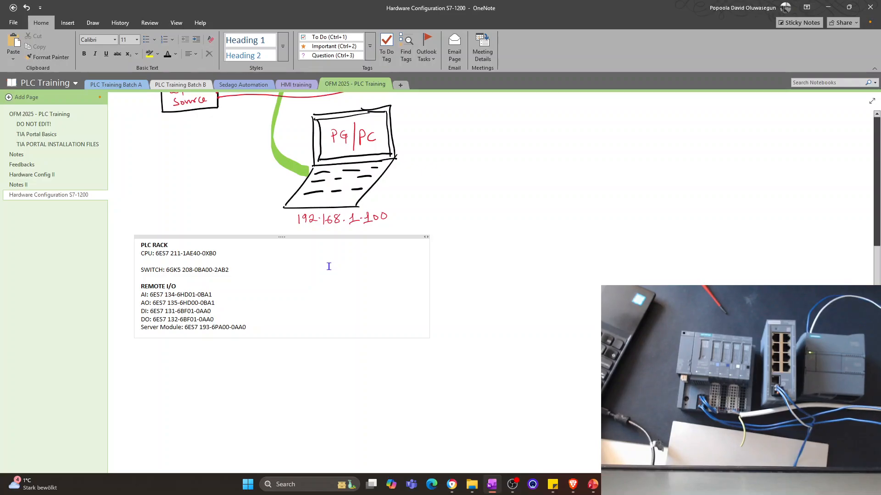
pyautogui.scroll(1, 358, 311)
# Switch to TIA Portal and start adding a new device, expanding the SIMATIC S7-1200 controllers down to the CPU models.
pyautogui.hotkey('alt', 'Tab')
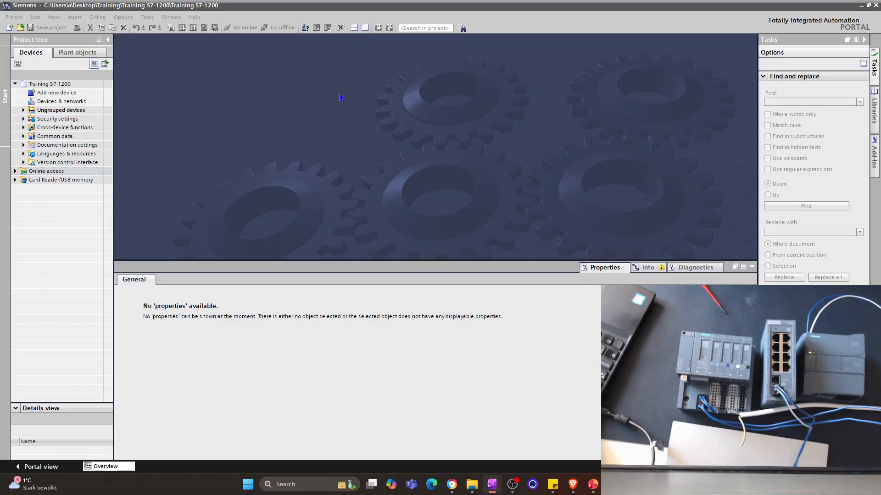
pyautogui.doubleClick(48, 93)
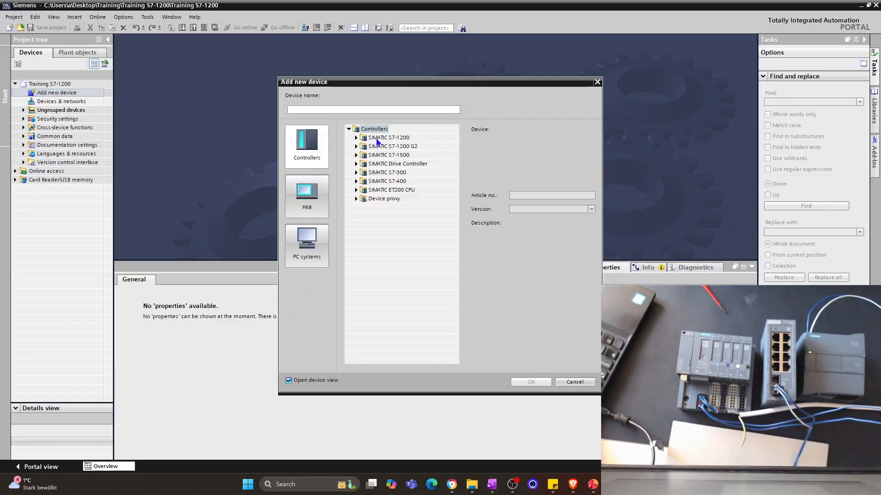
pyautogui.click(383, 138)
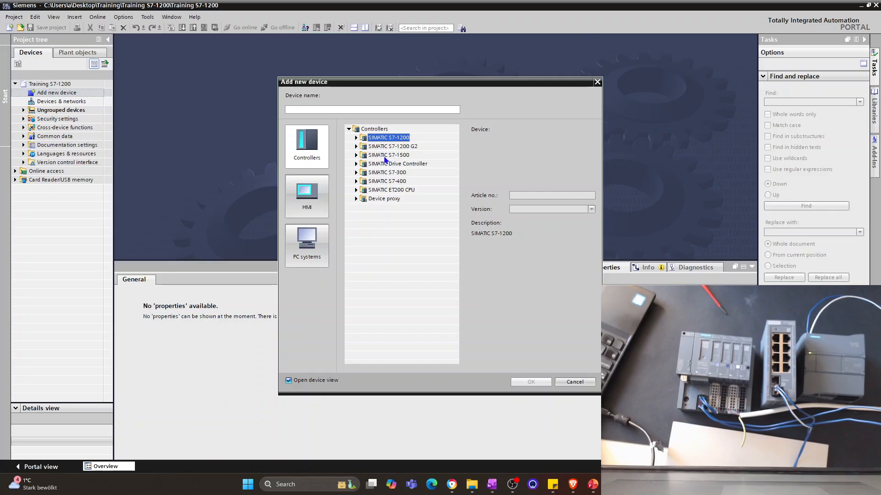
pyautogui.click(356, 138)
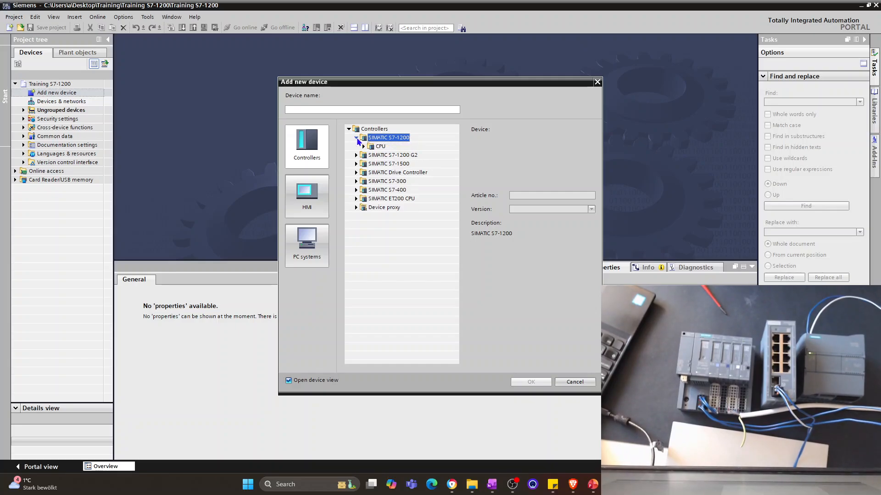
pyautogui.click(363, 147)
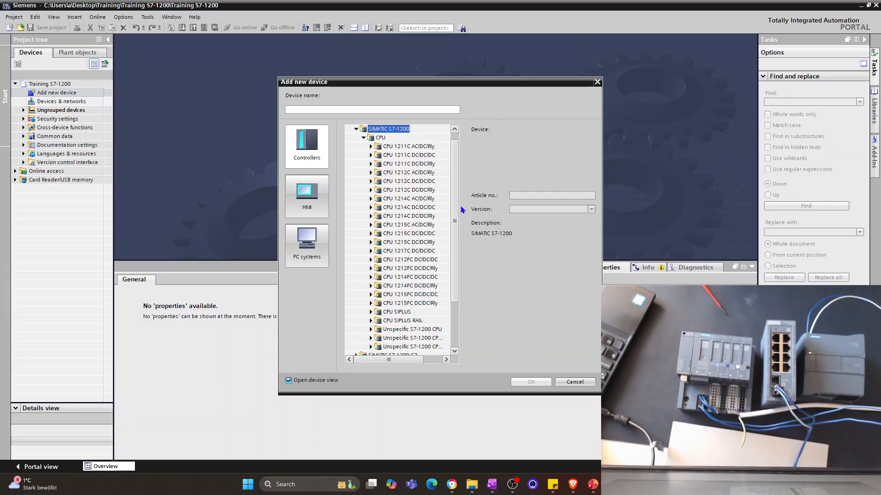
pyautogui.click(513, 196)
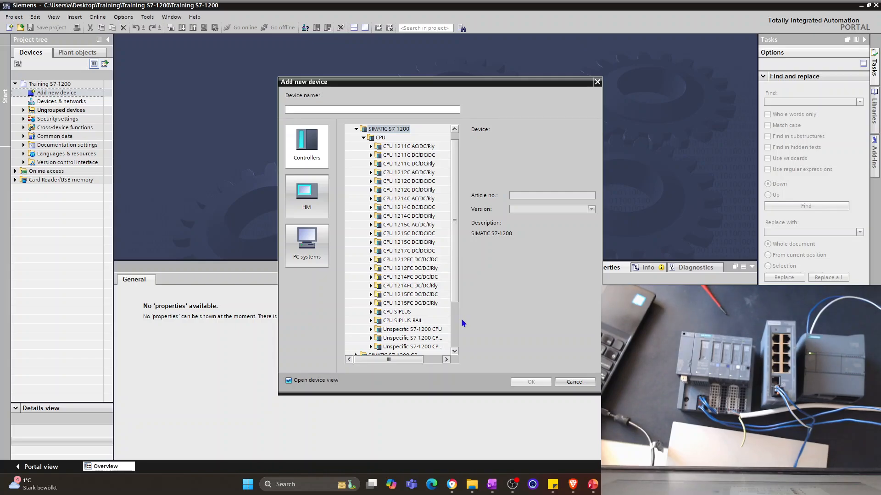
# Look through the CPU 1212C DC/DC/DC article numbers and place the OneNote module list beside the device selection for comparison.
pyautogui.click(415, 181)
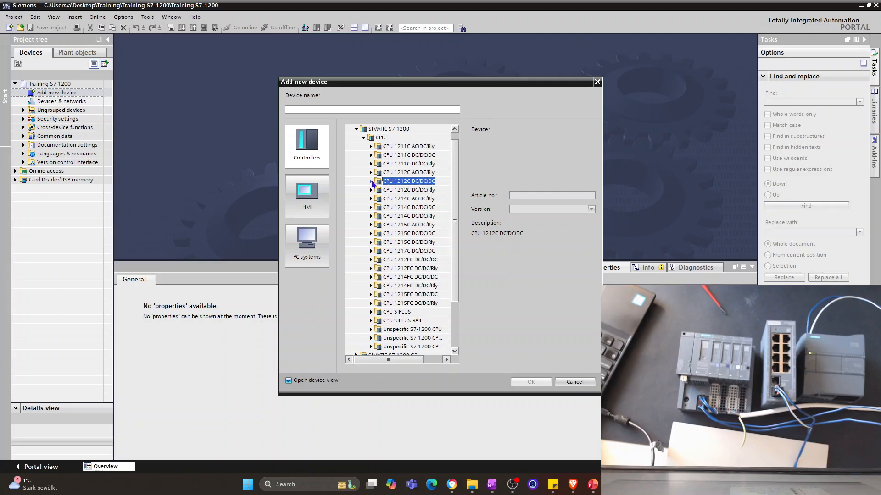
pyautogui.click(371, 181)
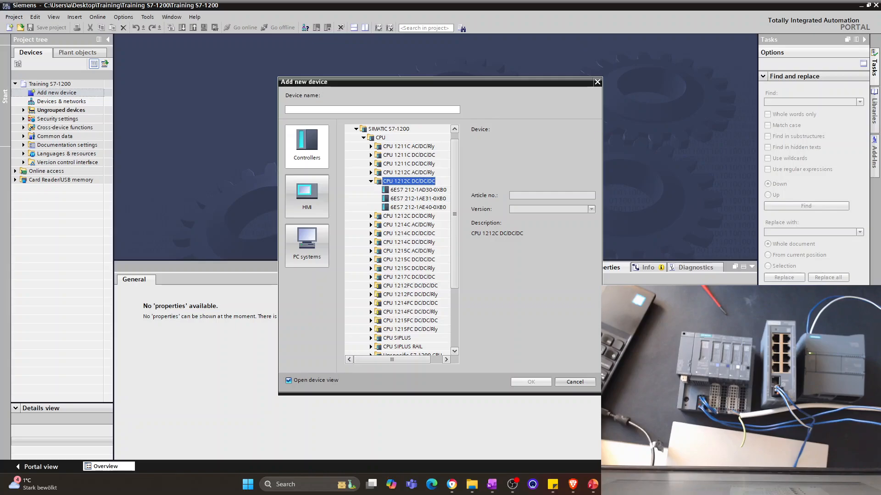
pyautogui.hotkey('alt', 'Tab')
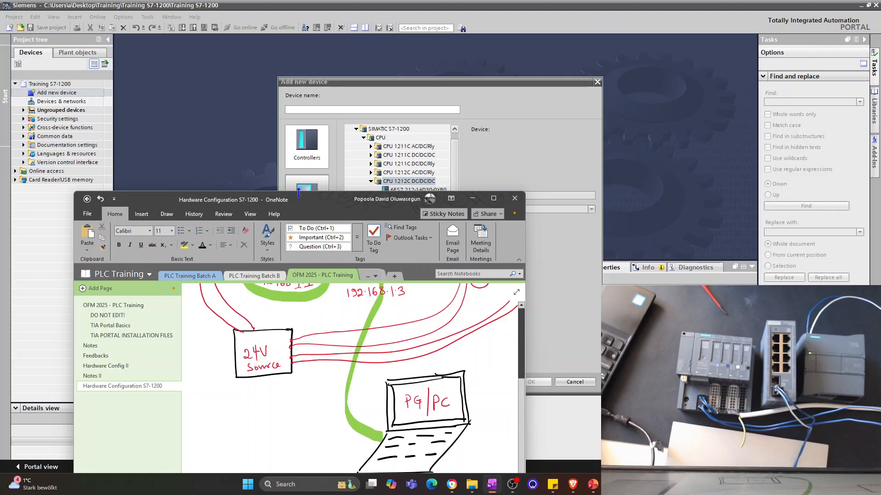
pyautogui.moveTo(299, 192)
pyautogui.mouseDown()
pyautogui.moveTo(332, 306)
pyautogui.moveTo(290, 240)
pyautogui.moveTo(195, 144)
pyautogui.moveTo(180, 106)
pyautogui.mouseUp()
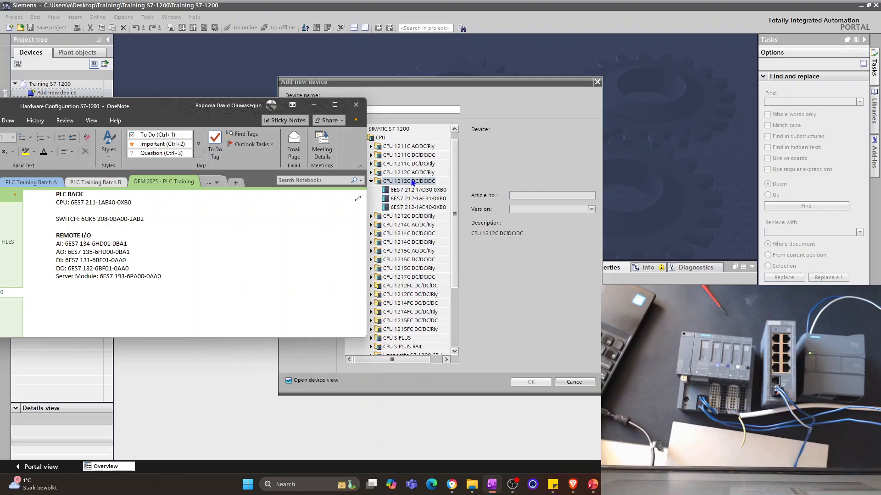
# Add the CPU 1211C DC/DC/DC with article number 6ES7 211-1AE40-0XB0 and version V4.7 to the project.
pyautogui.click(390, 158)
pyautogui.click(390, 156)
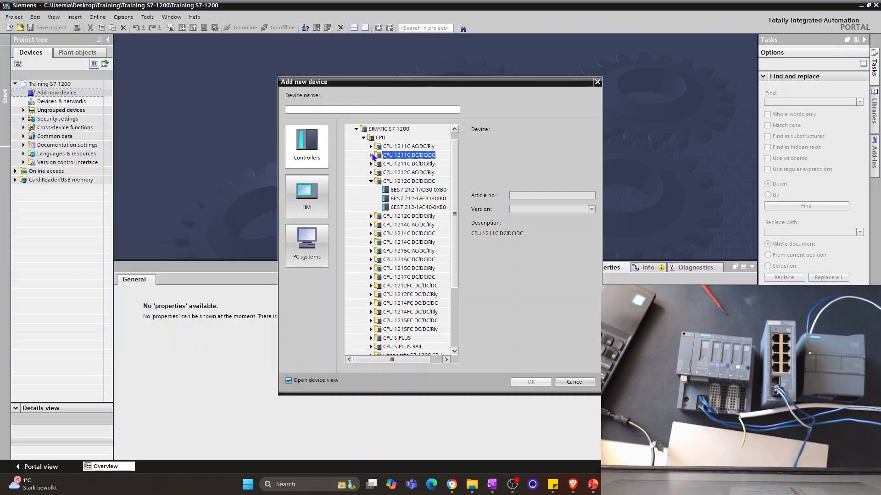
pyautogui.click(372, 156)
pyautogui.click(418, 182)
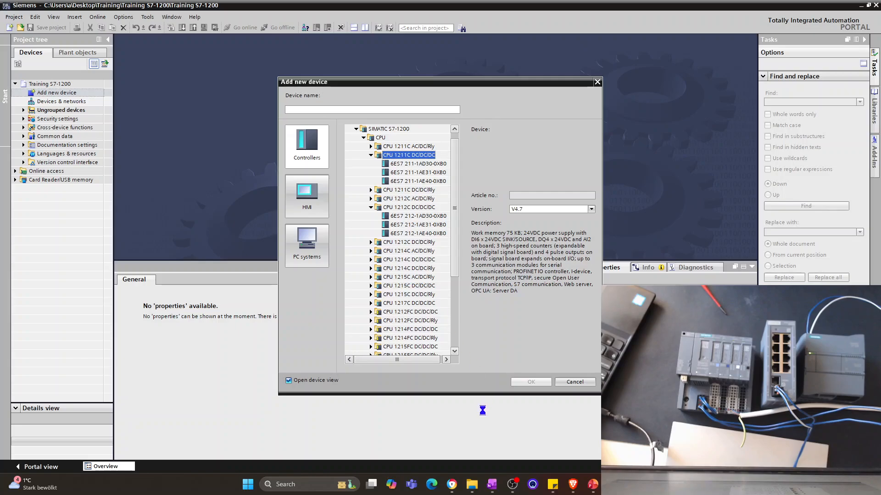
pyautogui.click(495, 489)
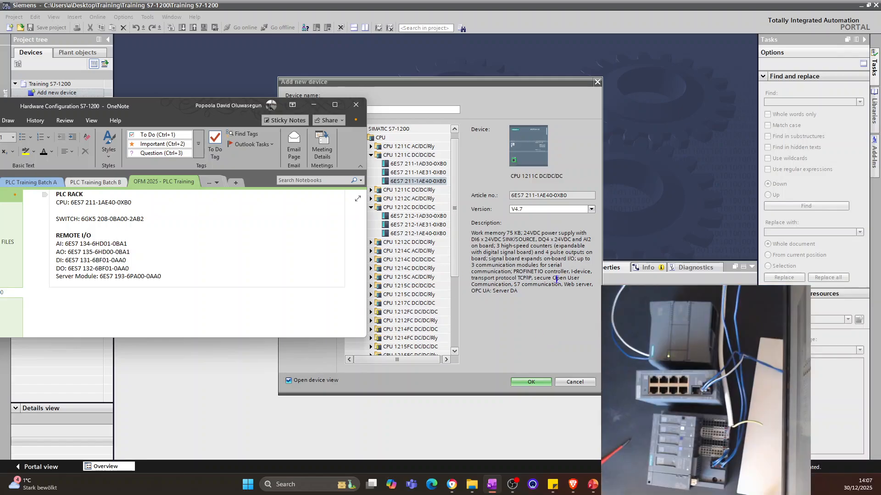
pyautogui.click(591, 210)
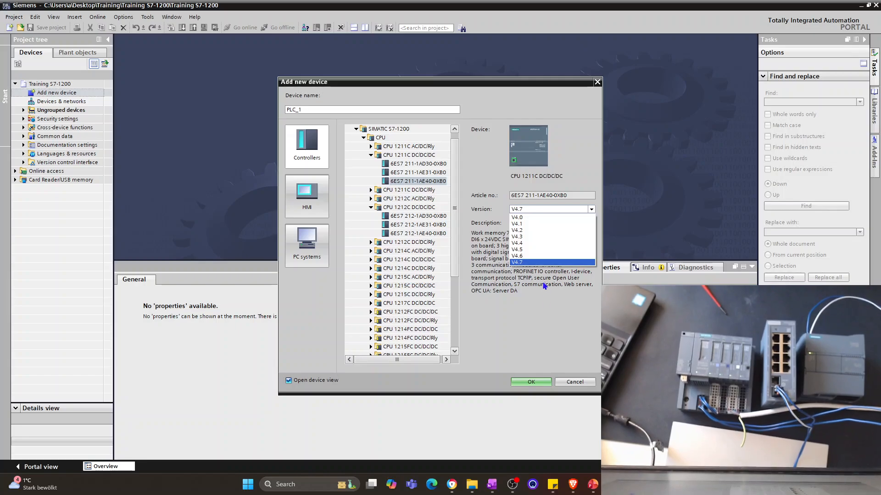
pyautogui.click(553, 263)
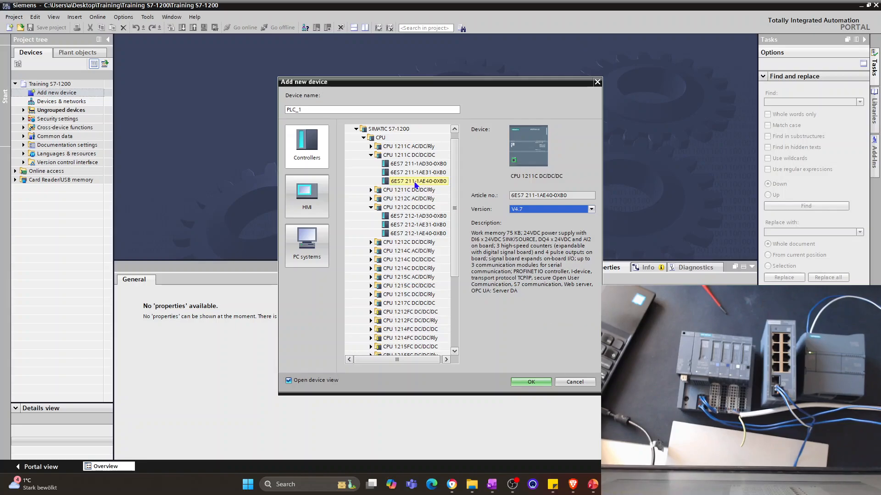
pyautogui.click(544, 383)
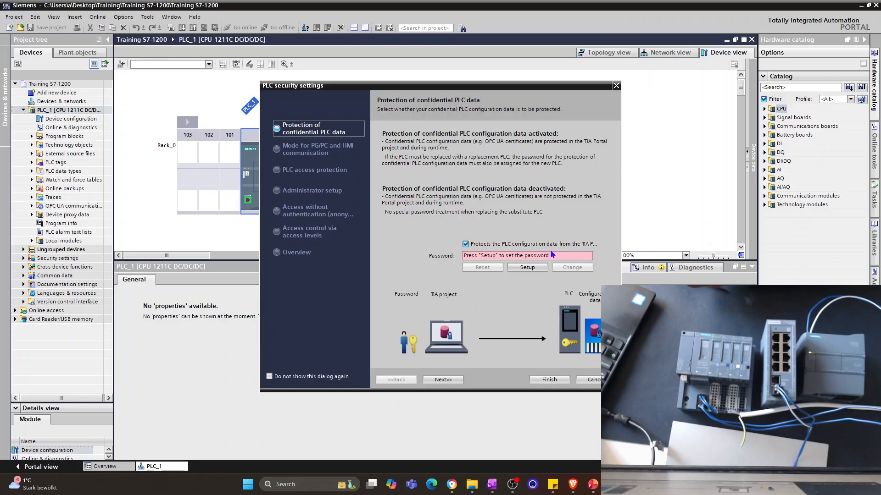
# Deactivate protection of the confidential PLC configuration data and continue to the PG/PC and HMI communication mode settings.
pyautogui.click(465, 245)
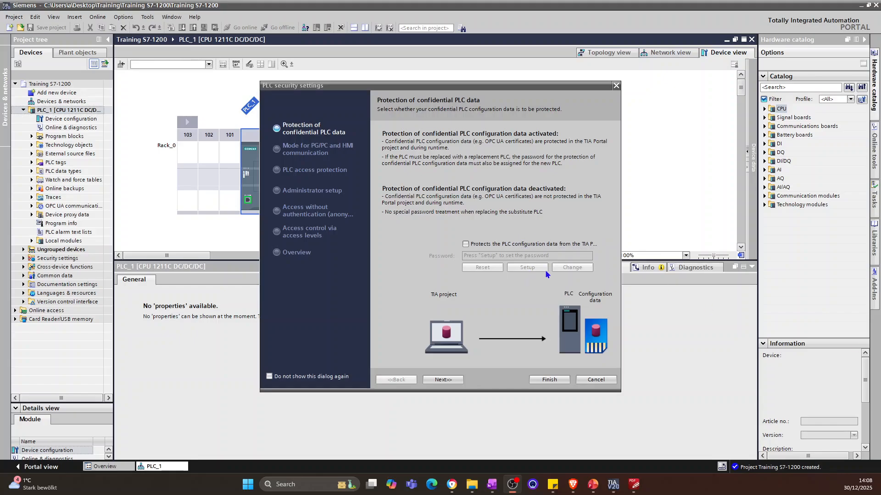
pyautogui.click(457, 380)
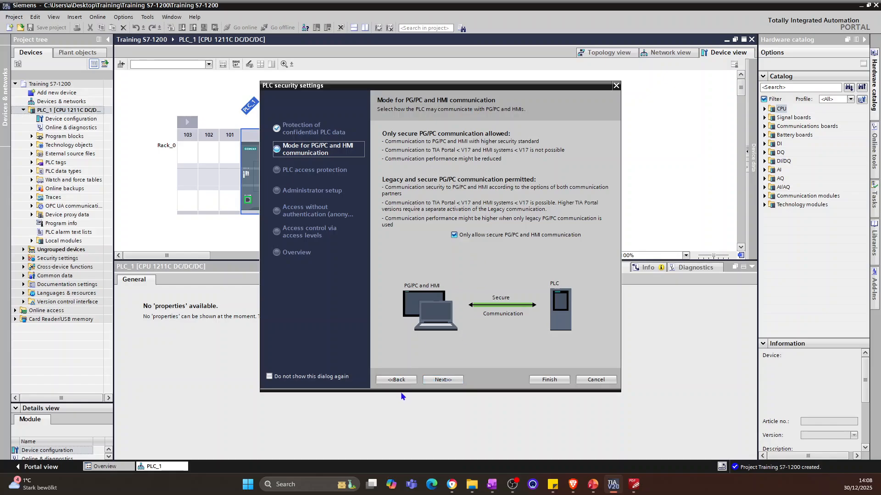
# Keep only secure PG/PC and HMI communication allowed and disable access control for the PLC, accepting the deletion of online user management data.
pyautogui.click(434, 380)
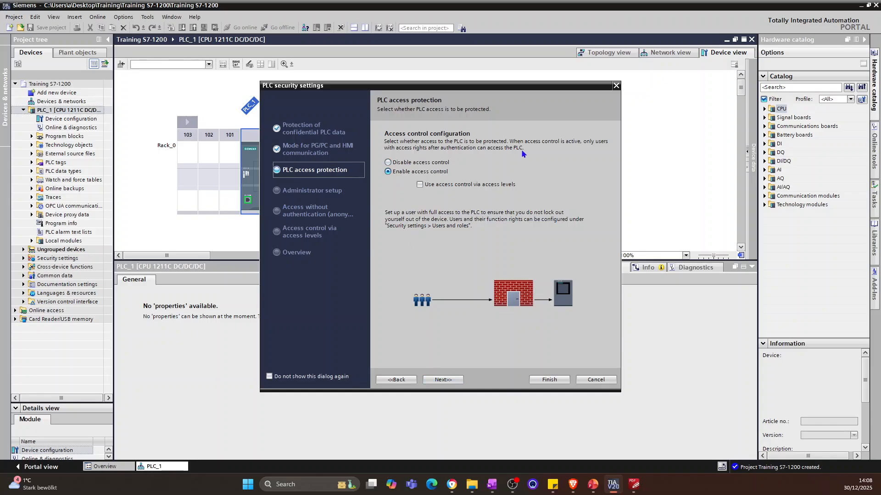
pyautogui.click(388, 162)
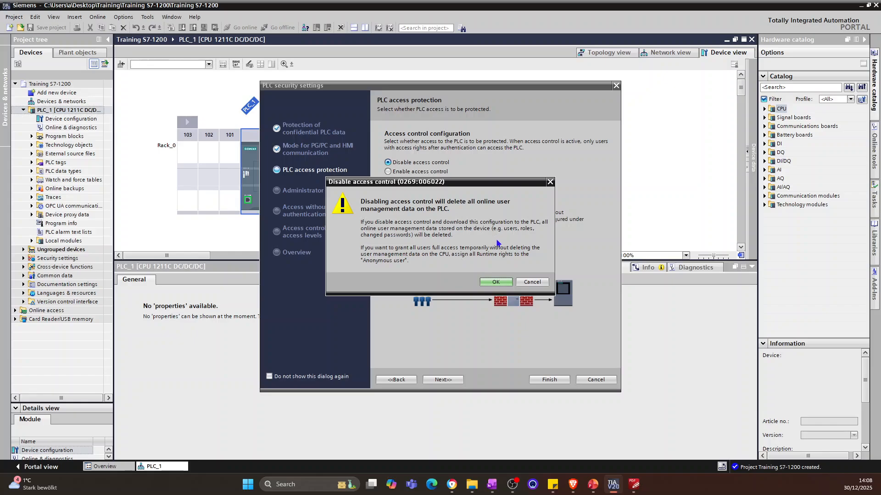
pyautogui.click(496, 283)
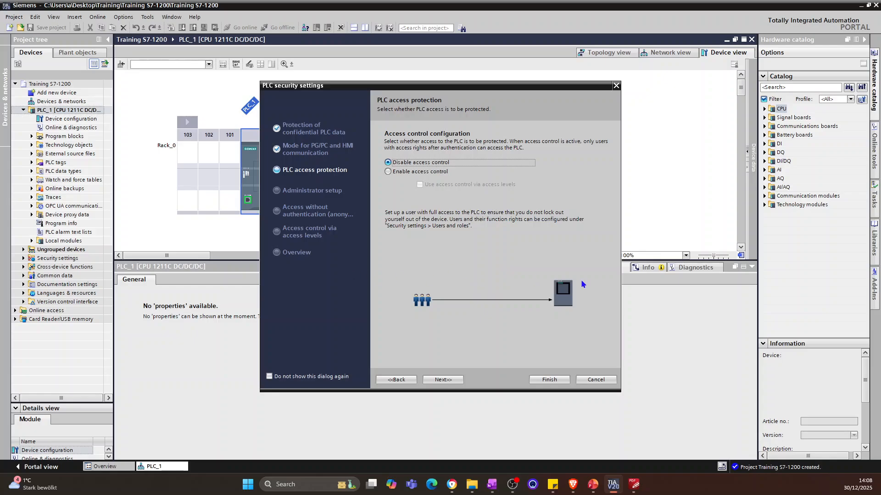
# Go through the administrator setup, access level and overview pages without changes and finish the PLC security settings.
pyautogui.click(453, 380)
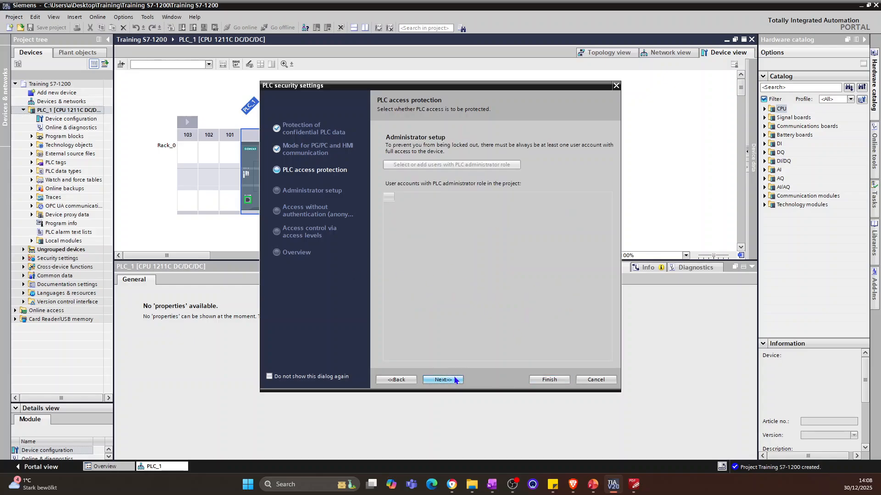
pyautogui.click(456, 381)
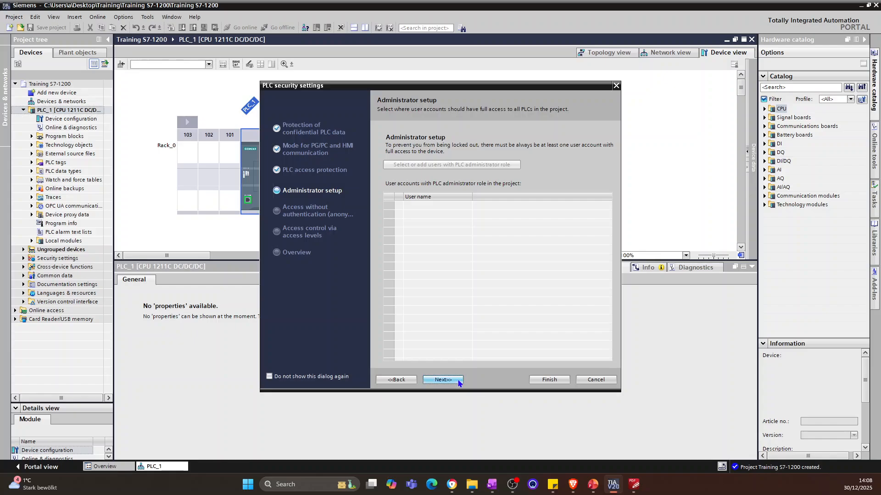
pyautogui.click(458, 381)
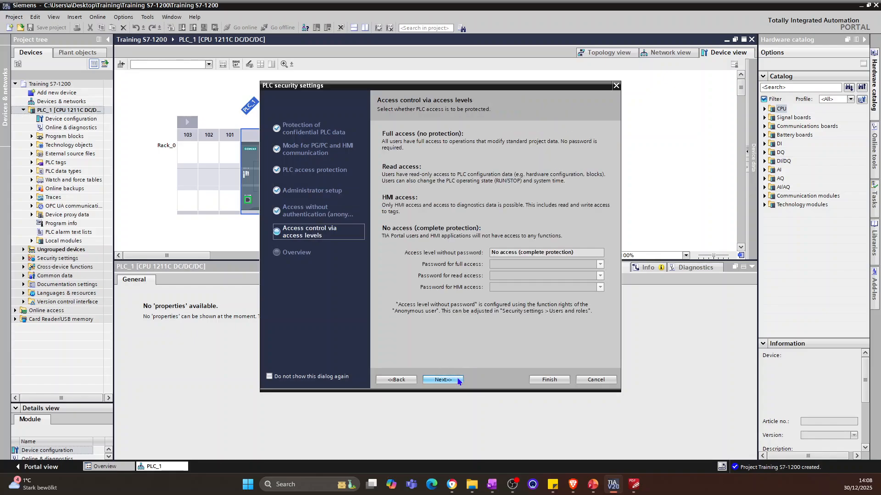
pyautogui.click(571, 253)
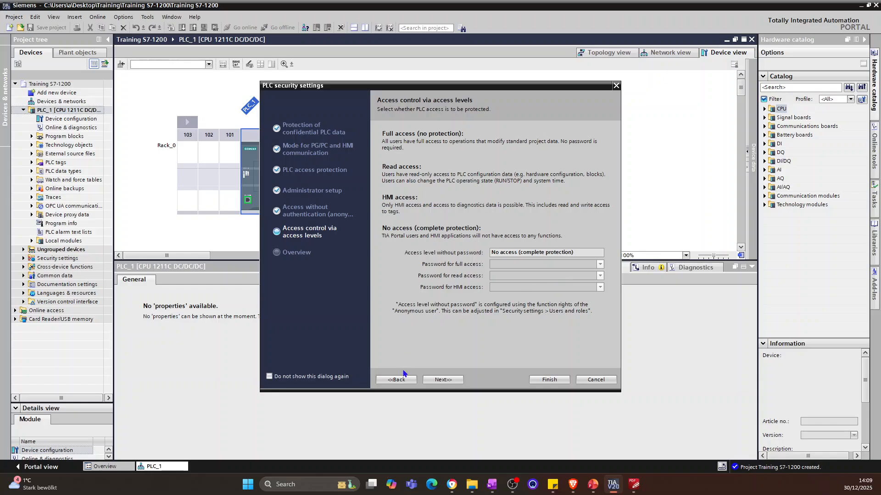
pyautogui.click(455, 383)
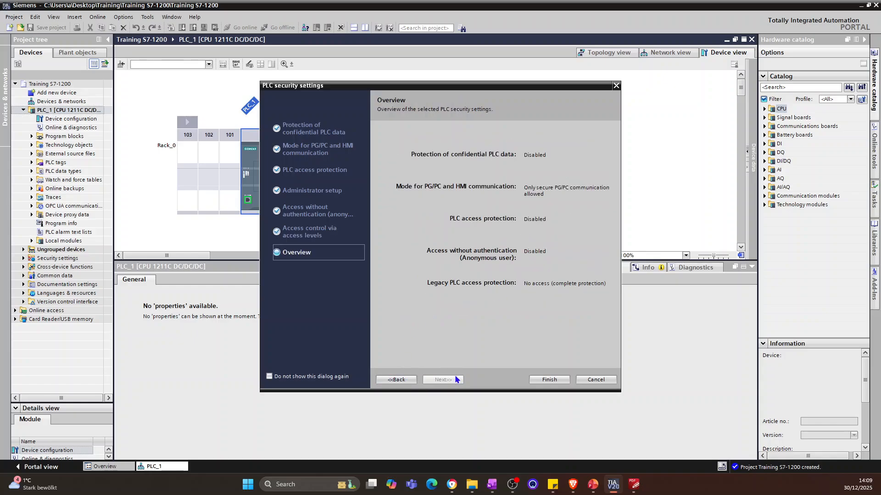
pyautogui.click(549, 380)
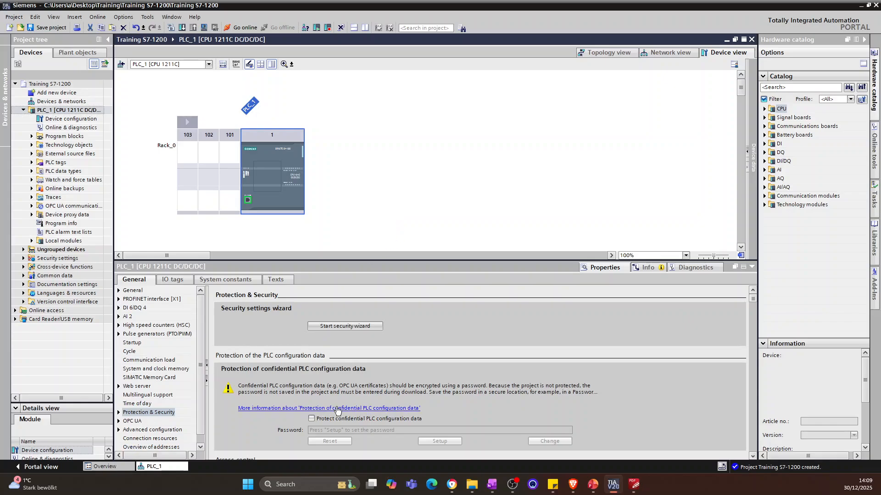
# Review the CPU's Protection & Security properties and rename the PLC as S71200_Training_PLC in its general project information.
pyautogui.scroll(-5, 393, 406)
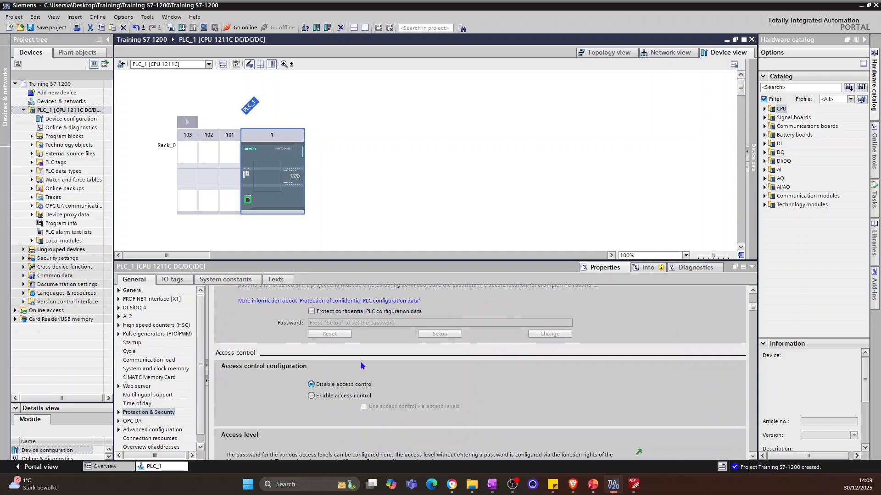
pyautogui.scroll(-5, 360, 365)
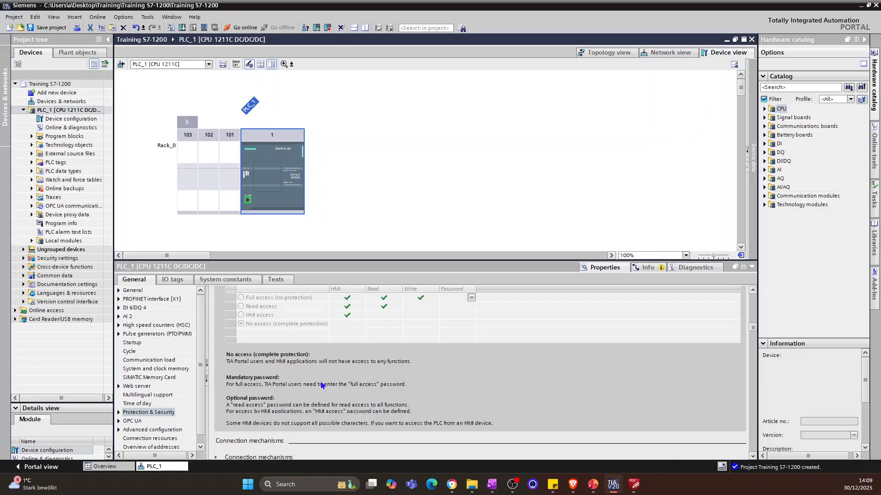
pyautogui.scroll(6, 321, 385)
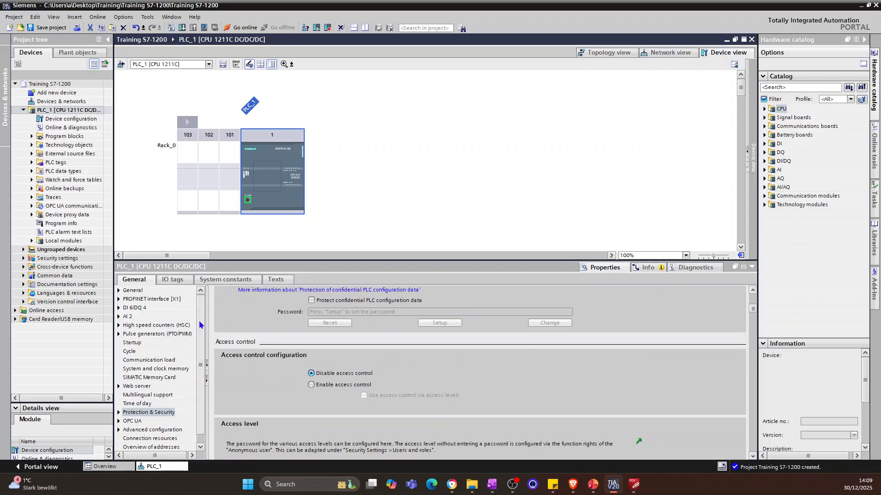
pyautogui.click(133, 292)
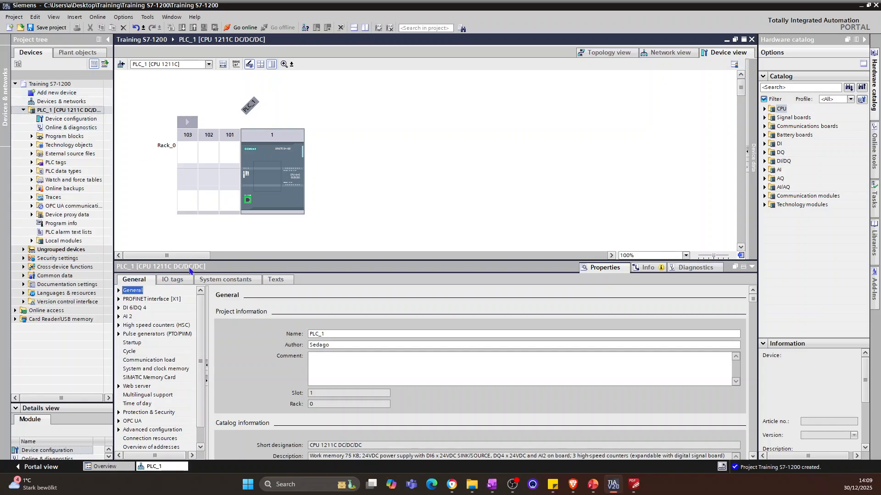
pyautogui.doubleClick(317, 335)
pyautogui.write('S71200_Training_')
# Rename the CPU's PROFINET interface [X1] as CPU_PN_X1.
pyautogui.click(170, 301)
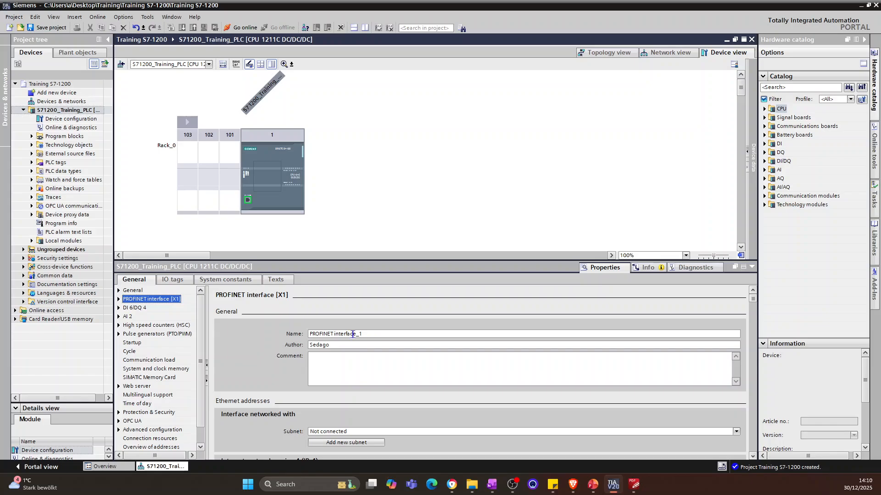
pyautogui.click(386, 337)
pyautogui.click(392, 330)
pyautogui.moveTo(372, 332); pyautogui.dragTo(302, 337)
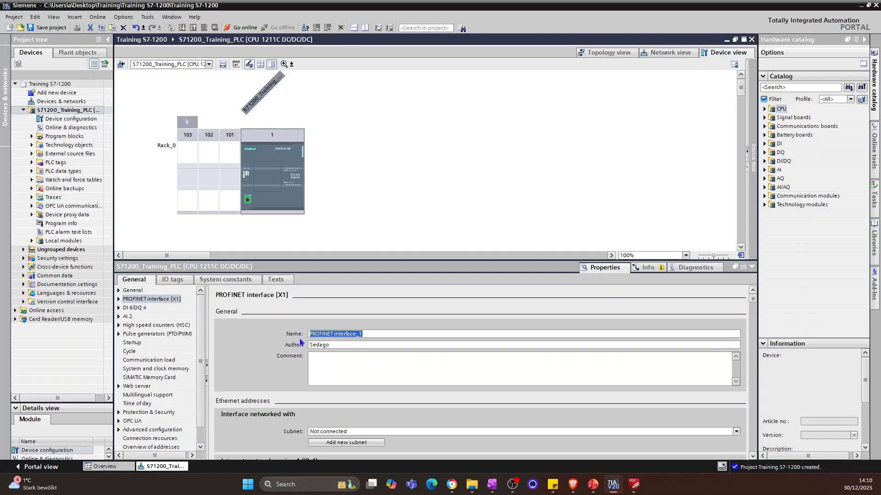
pyautogui.write('PN')
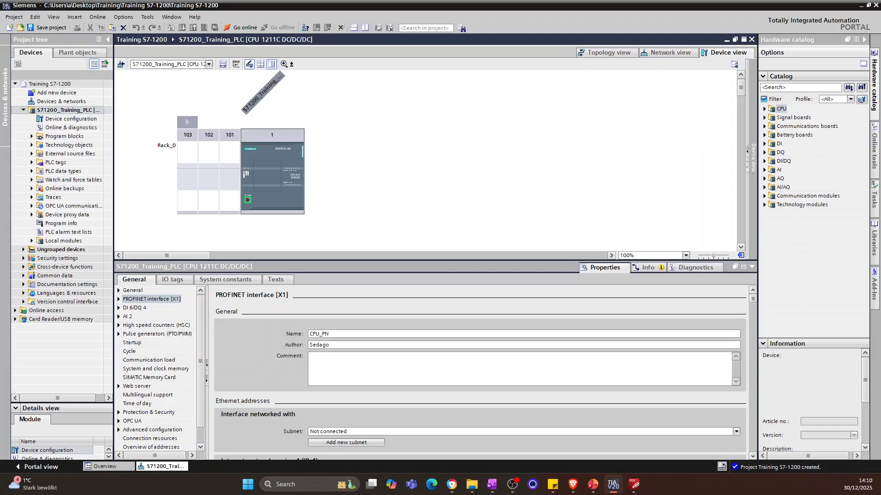
pyautogui.write('X1')
pyautogui.click(329, 334)
pyautogui.write('_')
# Connect the PROFINET interface to a new subnet and set its IP address to 192.168.1.1, matching the network sketch in OneNote.
pyautogui.doubleClick(752, 457)
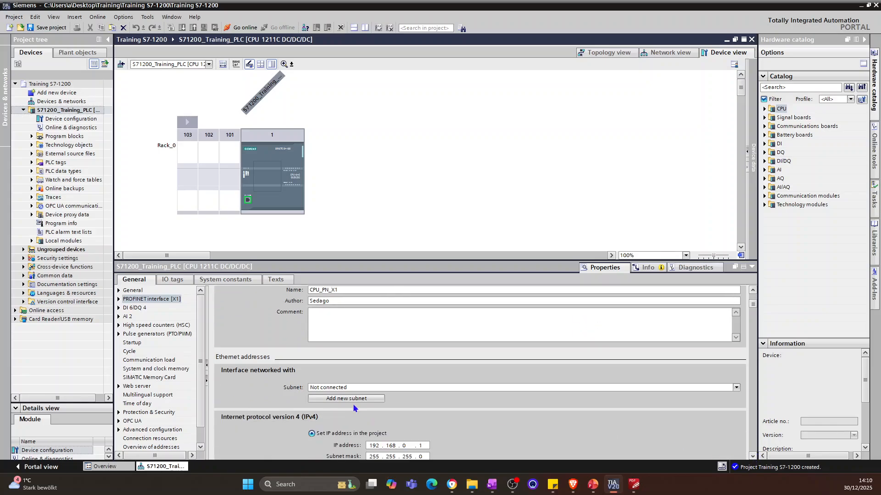
pyautogui.click(347, 399)
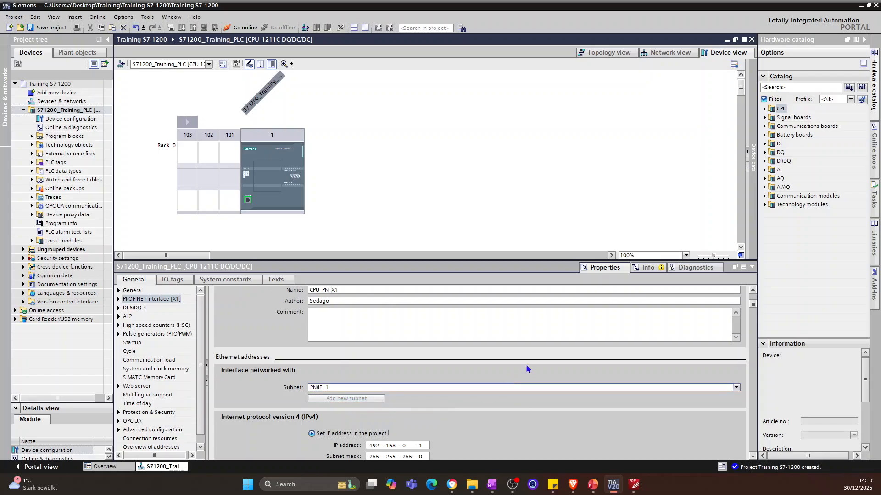
pyautogui.click(753, 456)
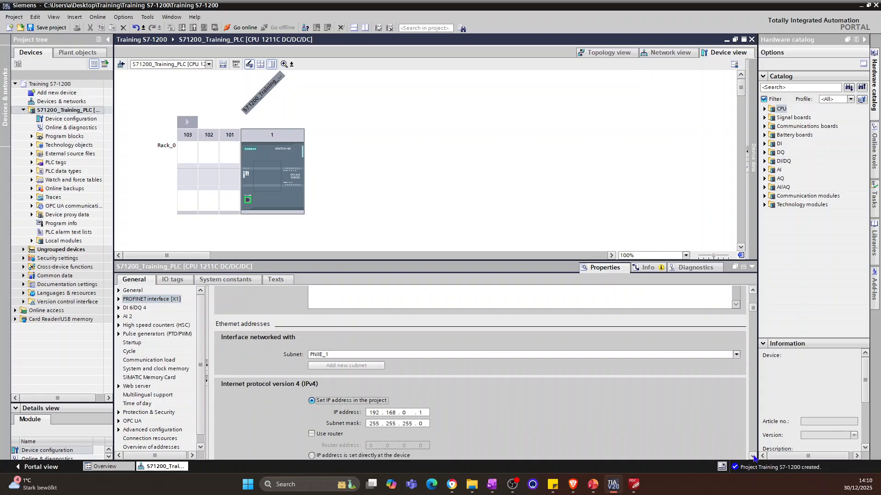
pyautogui.click(492, 484)
pyautogui.click(334, 104)
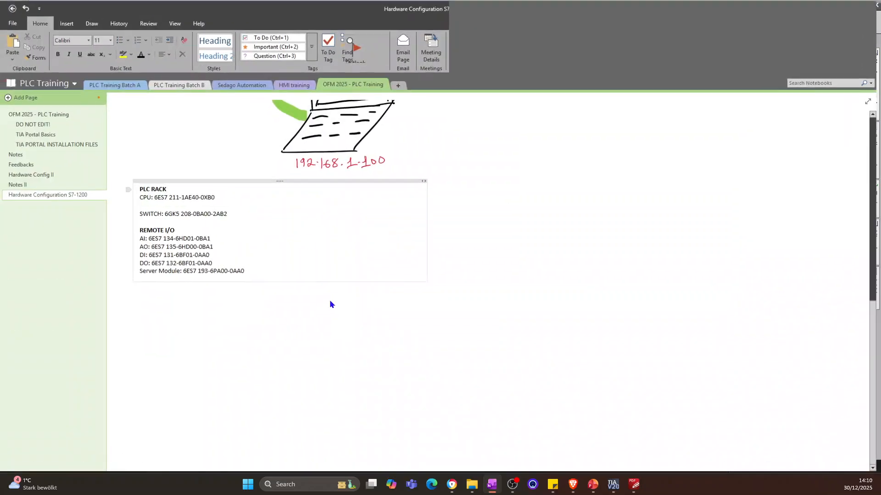
pyautogui.scroll(7, 330, 299)
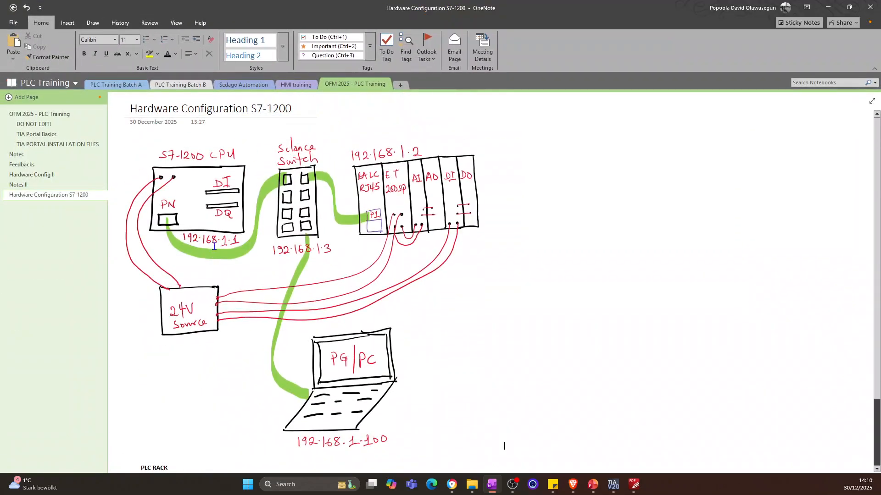
pyautogui.click(828, 7)
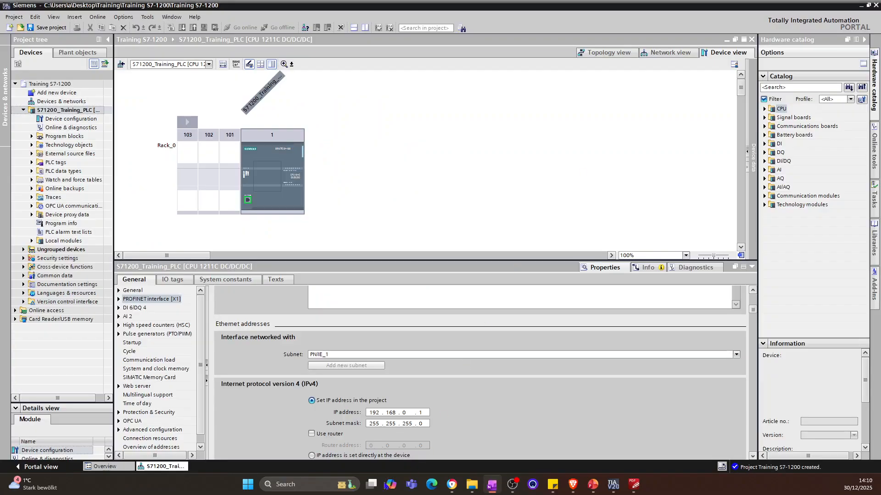
pyautogui.doubleClick(404, 413)
pyautogui.write('1')
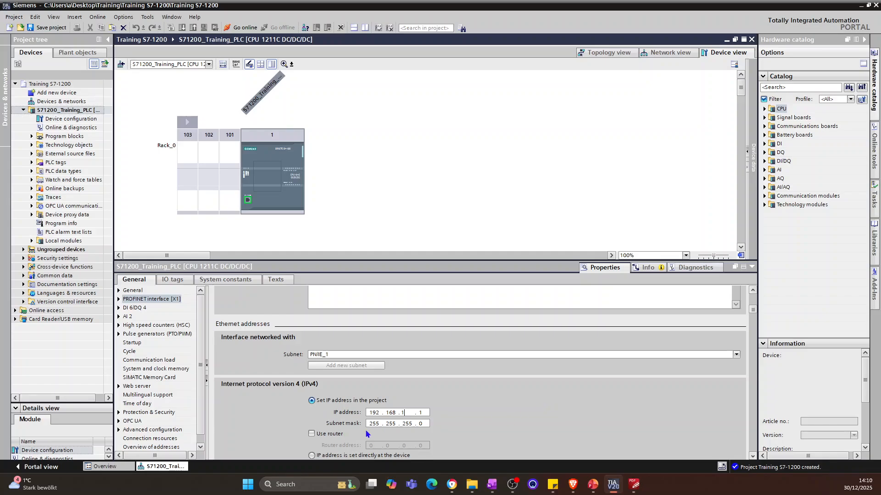
# Look through the remaining PROFINET interface properties, from device name and time synchronization to real time settings and port options.
pyautogui.scroll(-5, 481, 415)
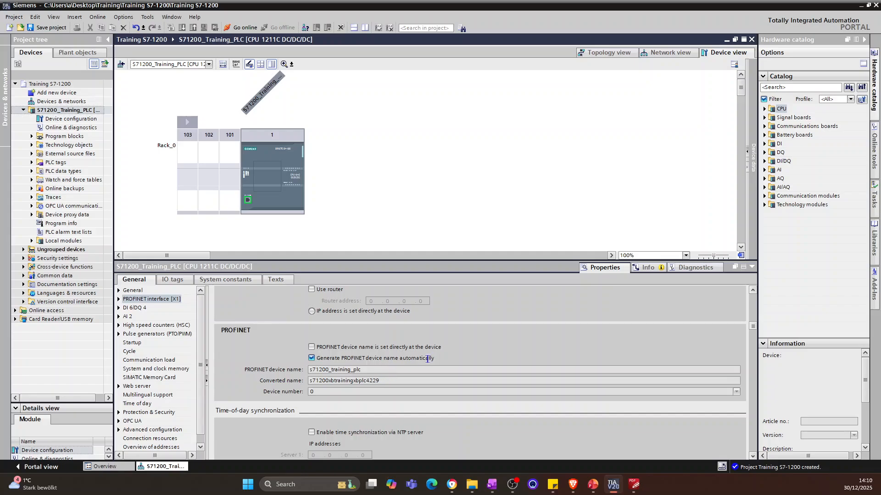
pyautogui.scroll(-3, 428, 364)
pyautogui.scroll(-4, 428, 363)
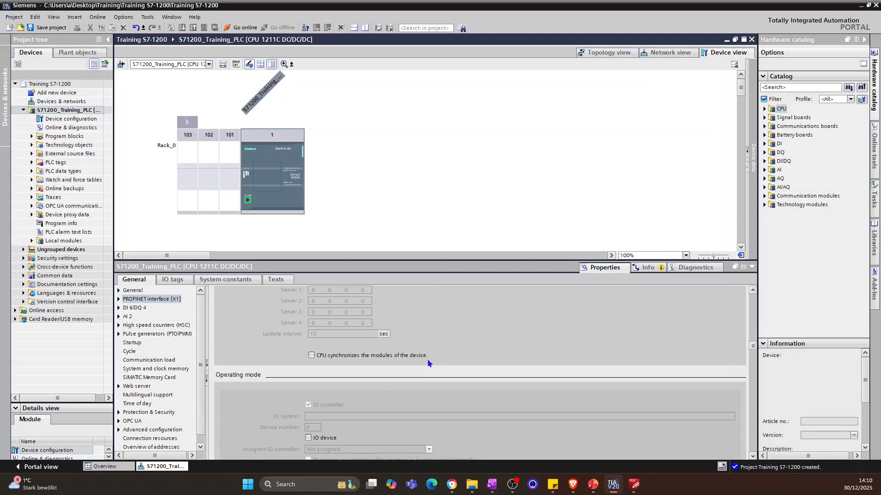
pyautogui.scroll(-8, 428, 364)
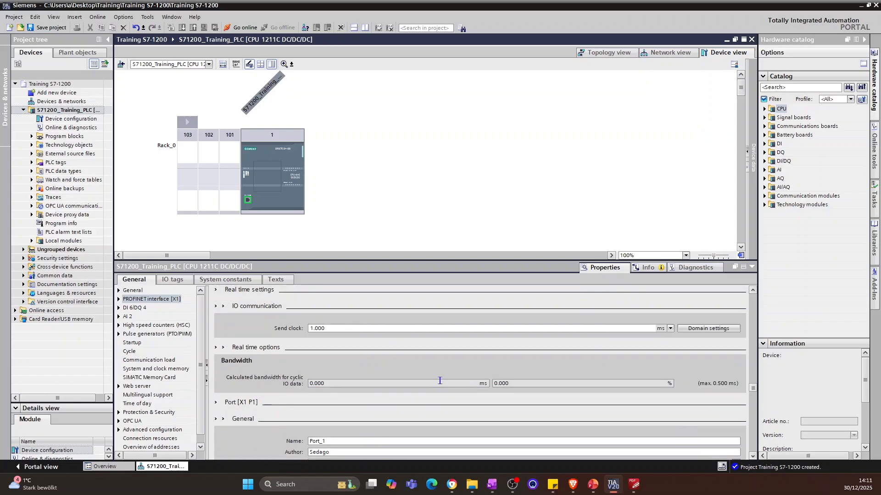
pyautogui.scroll(-12, 439, 381)
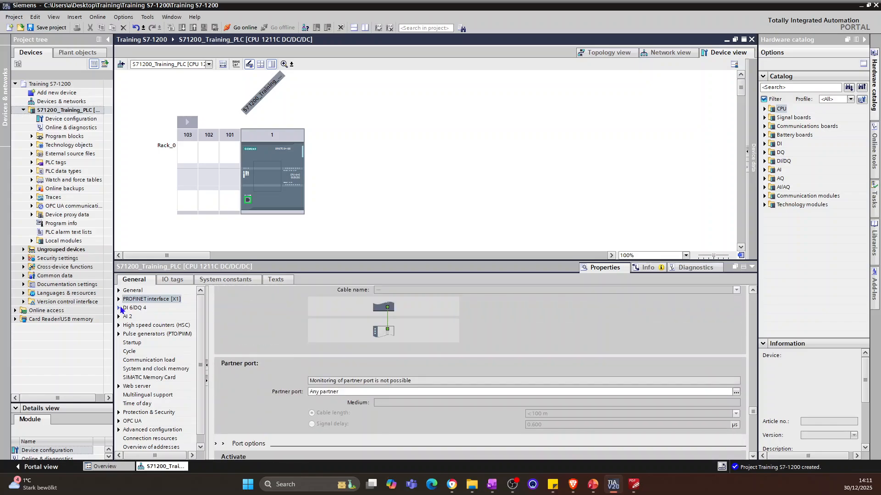
# Examine the CPU's DI 6/DQ 4 channels, AI 2 settings and addresses, high speed counters and pulse generators.
pyautogui.click(127, 309)
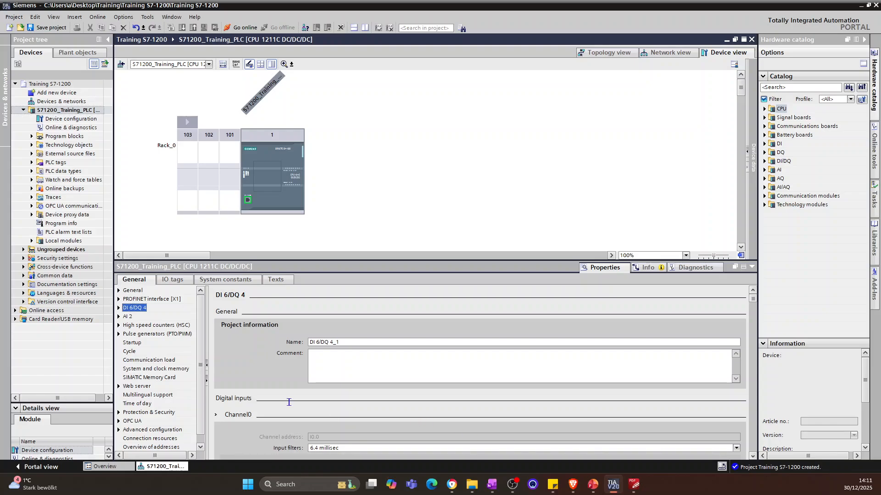
pyautogui.scroll(-1, 247, 374)
pyautogui.scroll(-9, 260, 382)
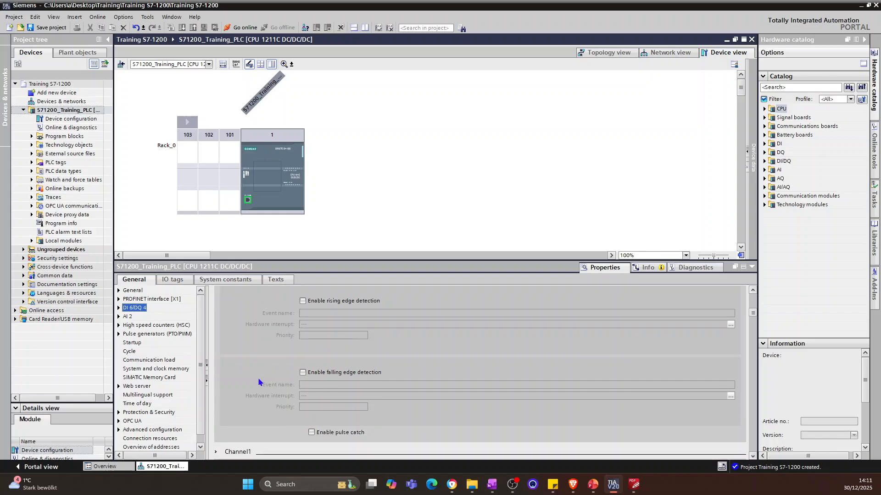
pyautogui.scroll(-7, 259, 383)
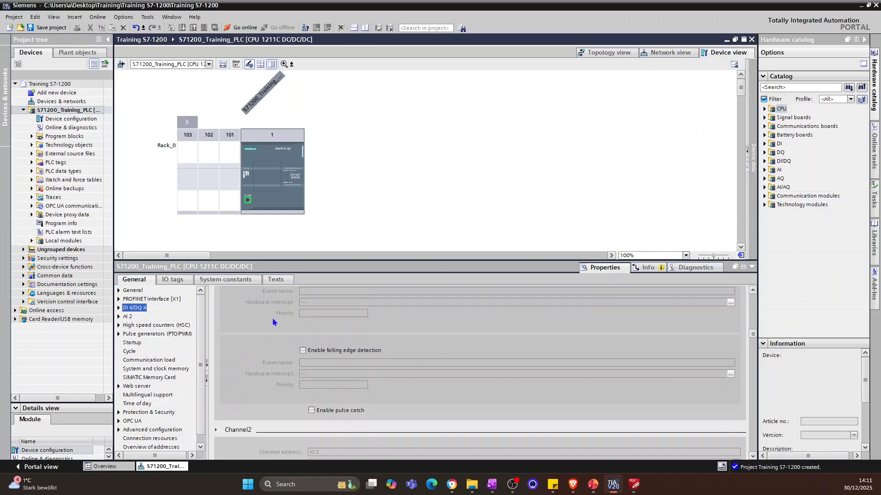
pyautogui.click(130, 317)
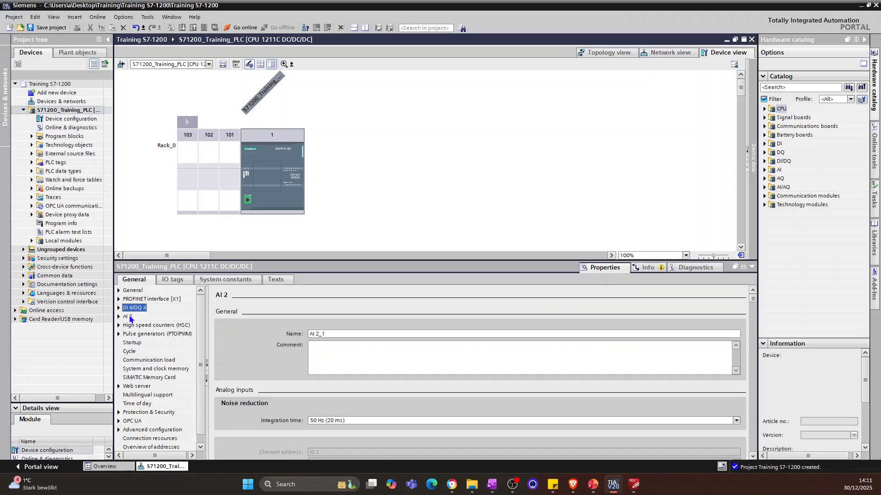
pyautogui.scroll(-8, 276, 420)
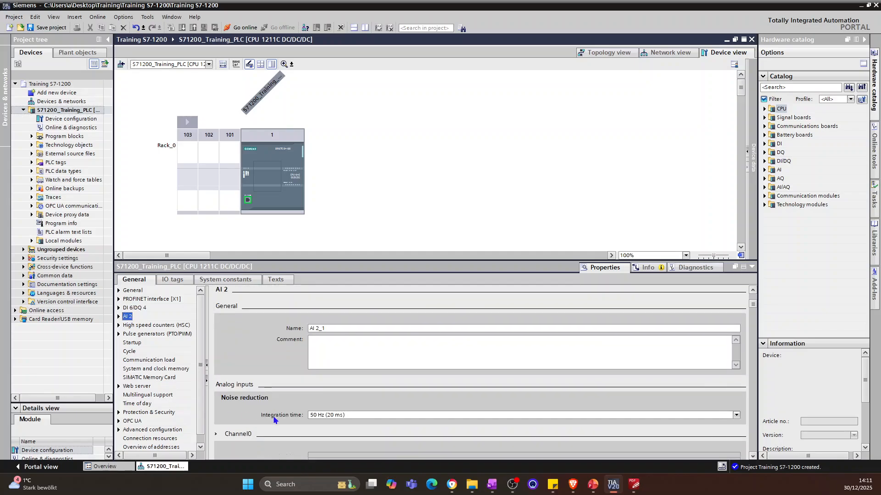
pyautogui.scroll(-5, 247, 393)
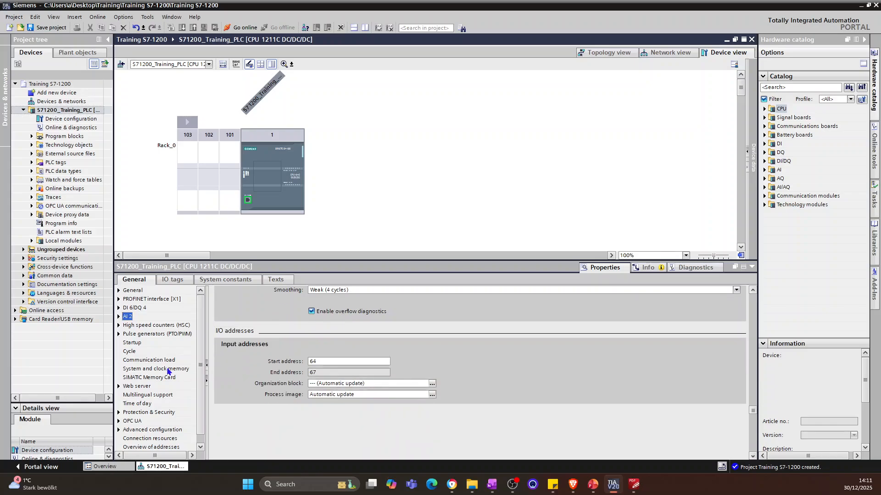
pyautogui.click(152, 326)
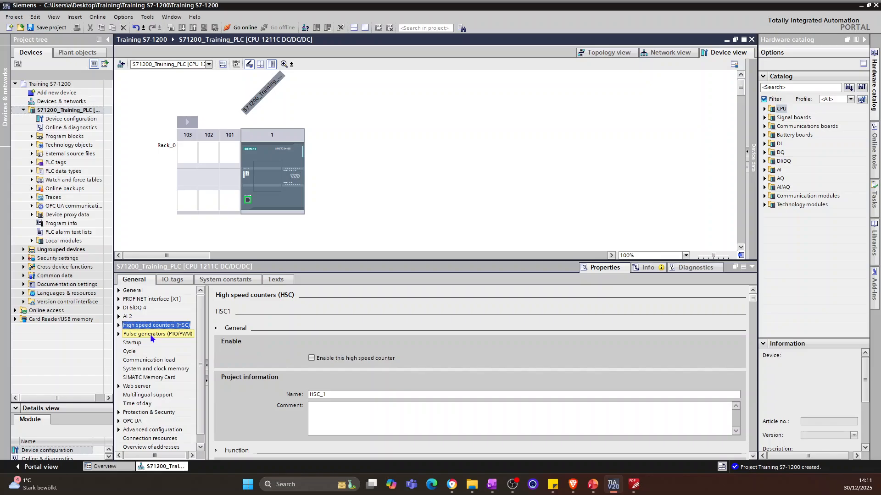
pyautogui.click(151, 335)
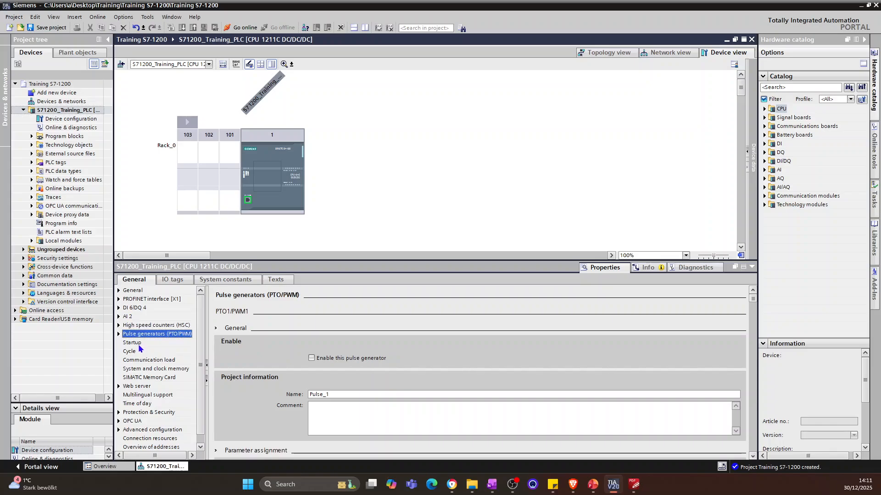
# Look through the CPU's pulse generator, startup, cycle and communication load settings.
pyautogui.scroll(-10, 421, 363)
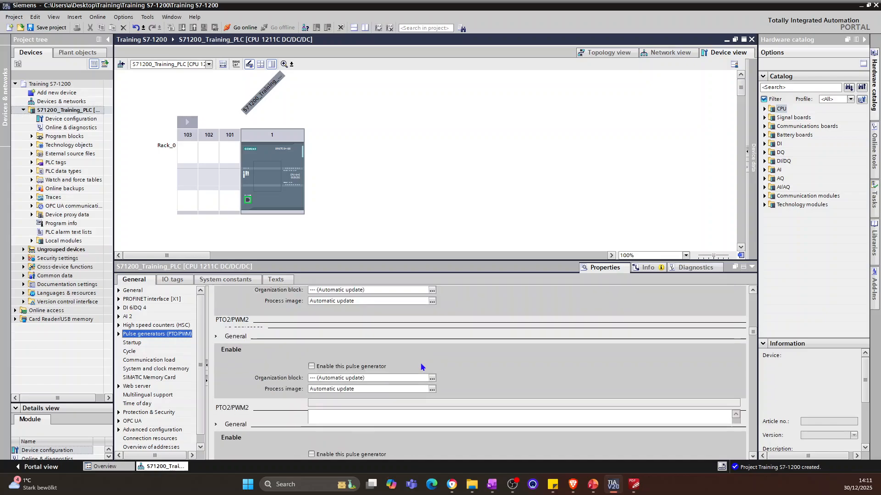
pyautogui.scroll(-5, 421, 365)
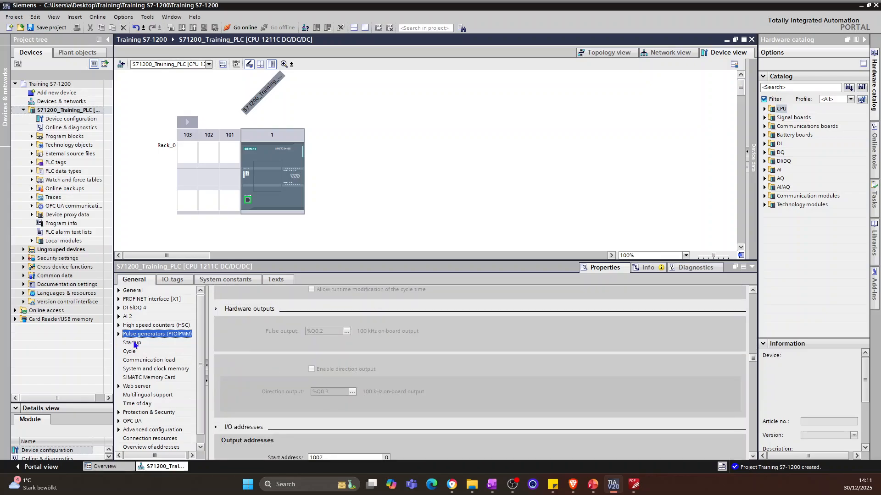
pyautogui.click(133, 343)
pyautogui.click(131, 353)
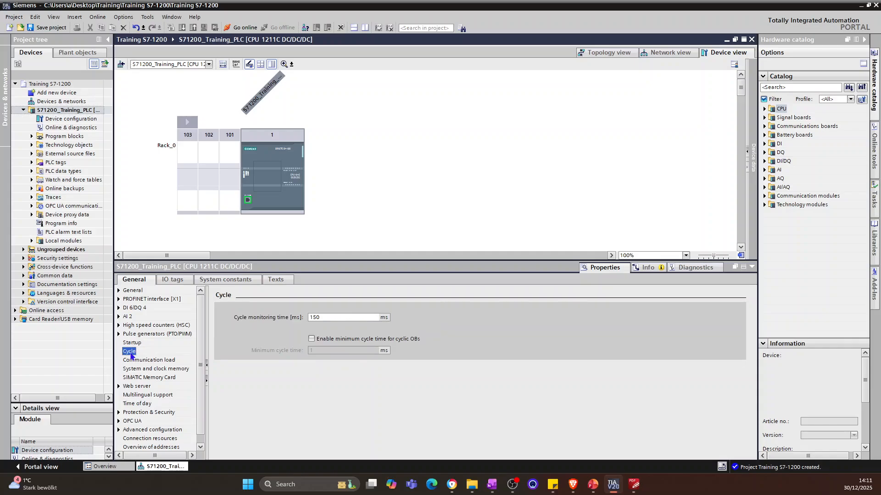
pyautogui.click(138, 362)
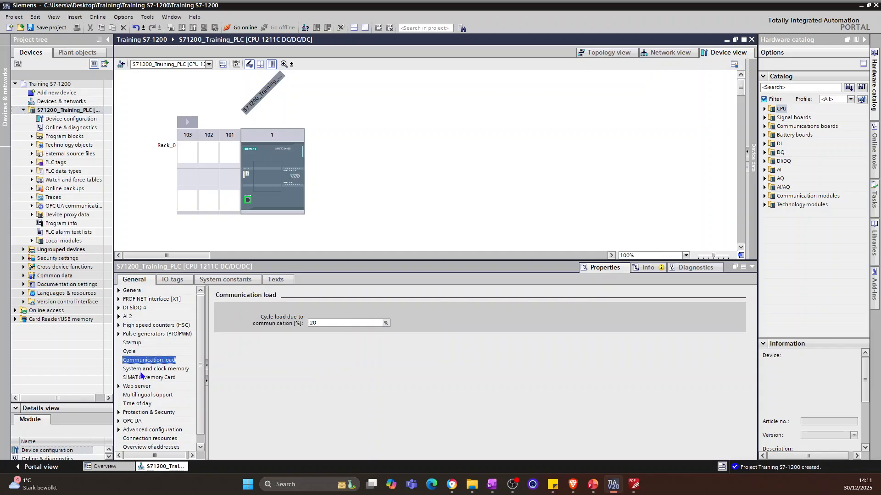
# Enable the system memory byte at address 1 and the clock memory byte at address 0 for the CPU.
pyautogui.click(140, 369)
pyautogui.click(312, 326)
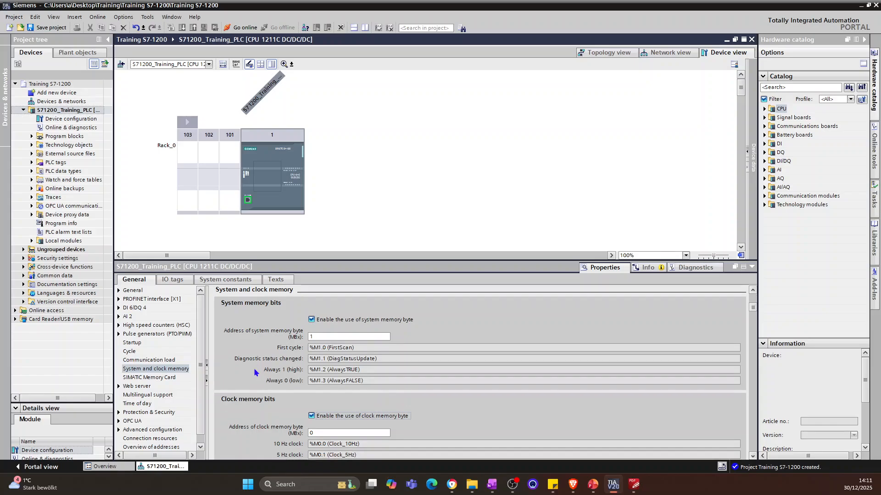
pyautogui.scroll(-3, 256, 373)
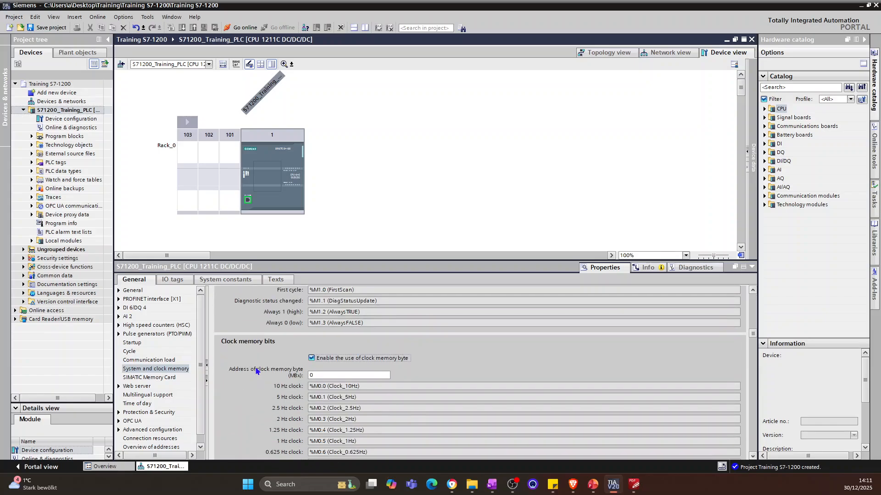
# Set the CPU's local time zone to (UTC +01:00) Berlin, Bern, Brussels, Rome, Stockholm, Vienna and check the daylight saving settings.
pyautogui.click(161, 378)
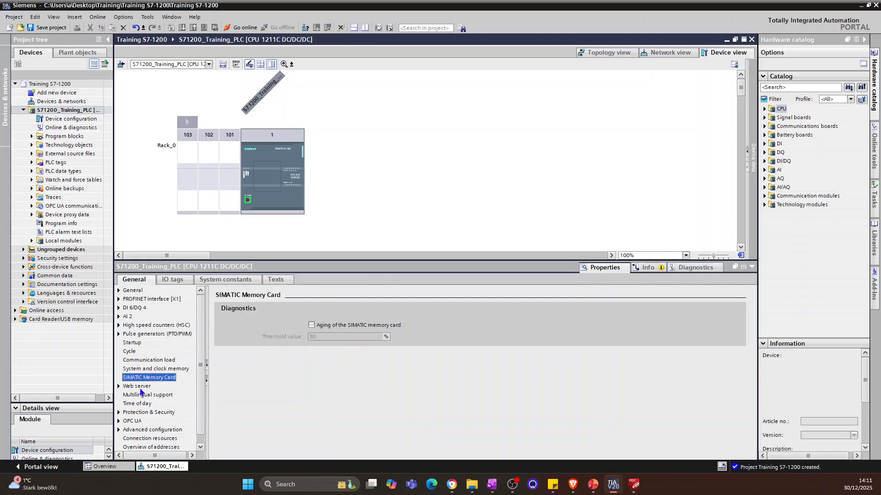
pyautogui.click(140, 388)
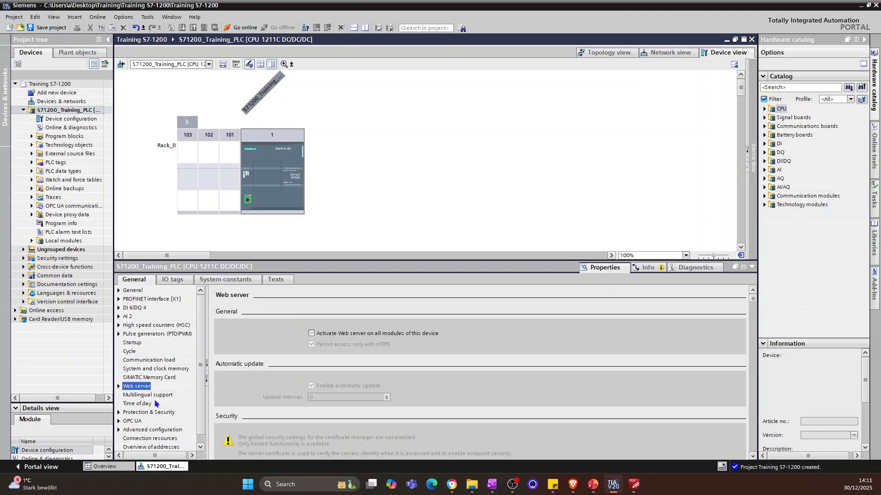
pyautogui.click(148, 395)
pyautogui.click(146, 404)
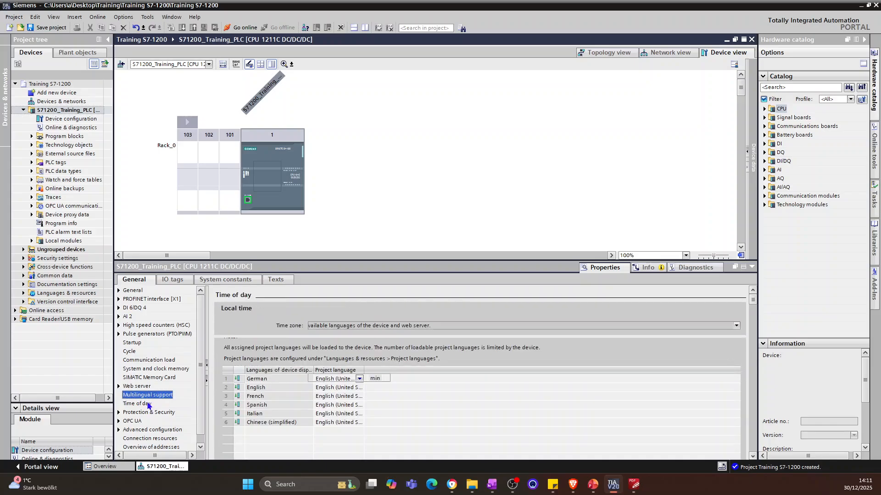
pyautogui.click(453, 327)
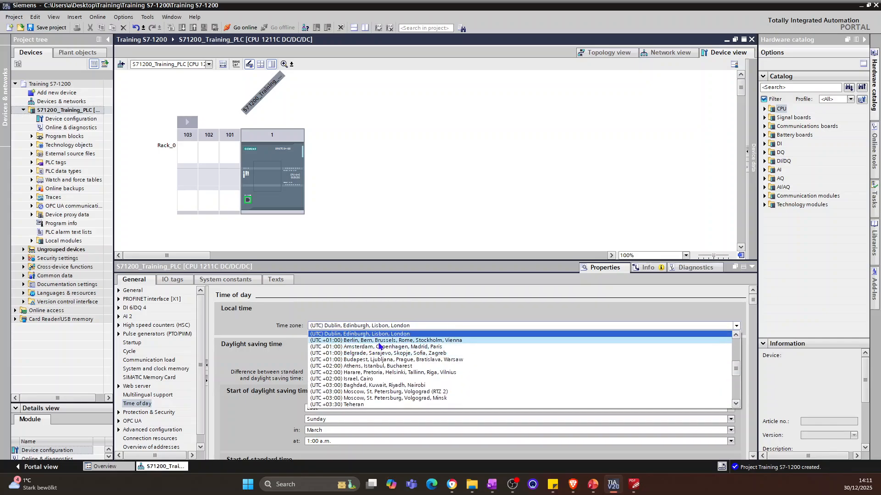
pyautogui.click(378, 341)
pyautogui.scroll(-2, 374, 346)
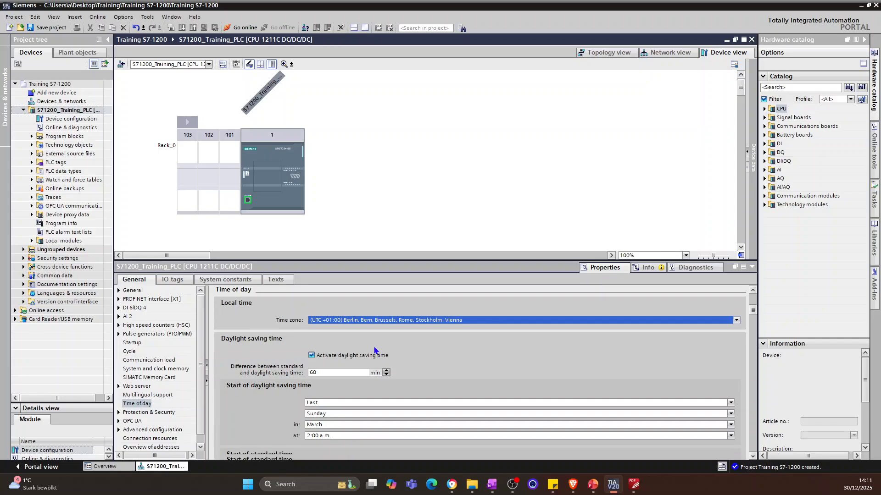
pyautogui.scroll(-3, 374, 350)
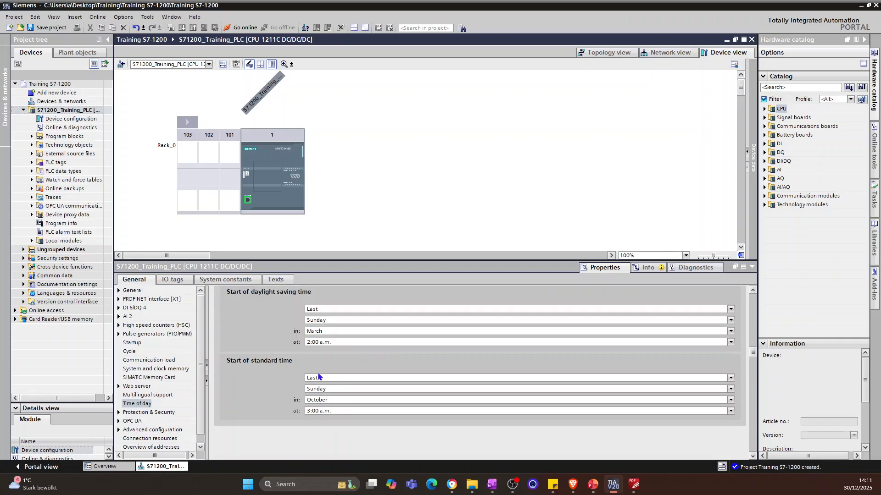
# Try to protect the confidential PLC configuration data with a new password, then cancel the password setup and disable the protection.
pyautogui.click(147, 413)
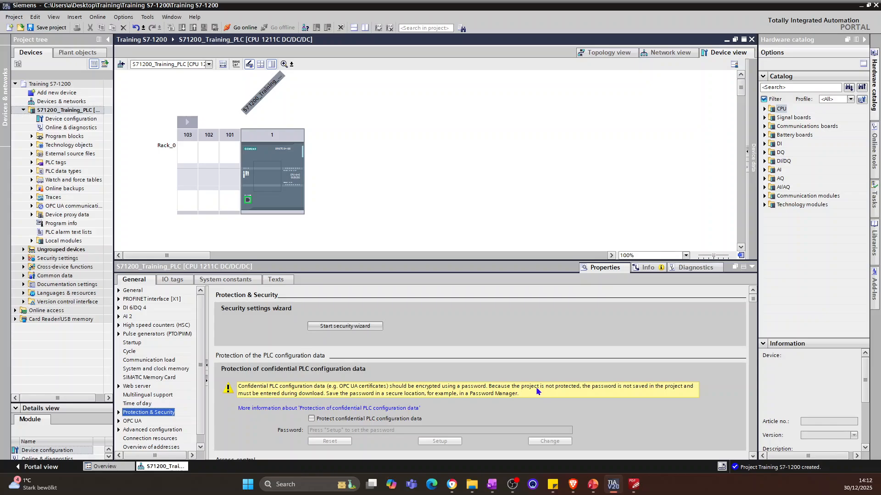
pyautogui.scroll(-3, 537, 391)
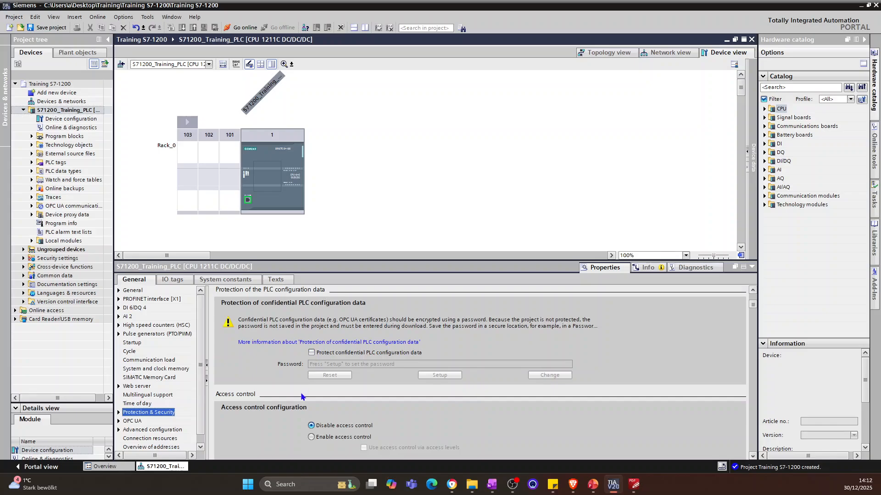
pyautogui.click(312, 353)
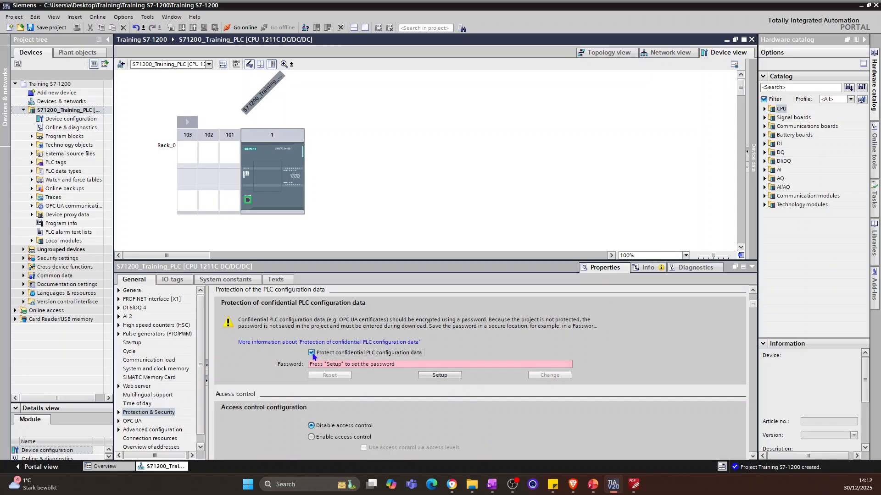
pyautogui.click(434, 364)
pyautogui.click(439, 375)
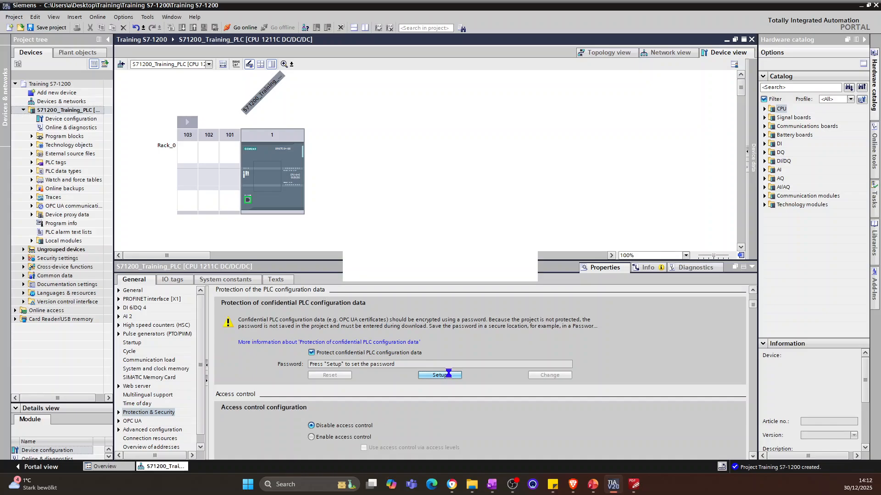
pyautogui.write('**')
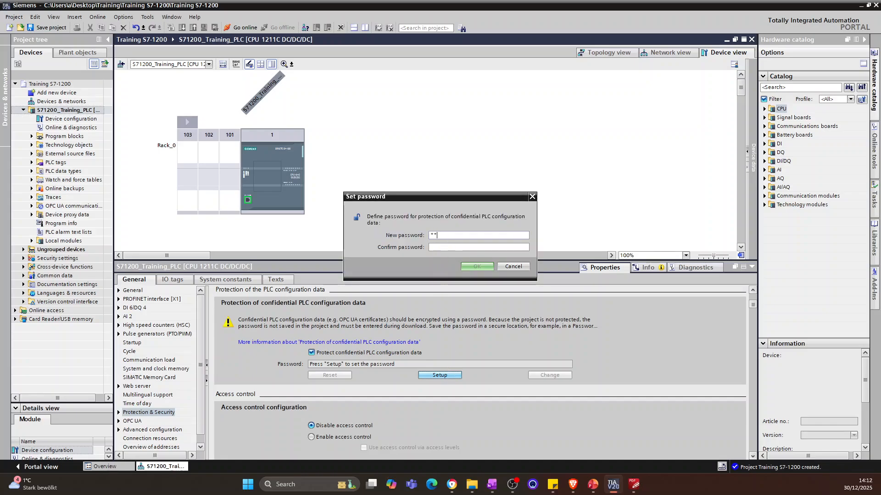
pyautogui.click(452, 248)
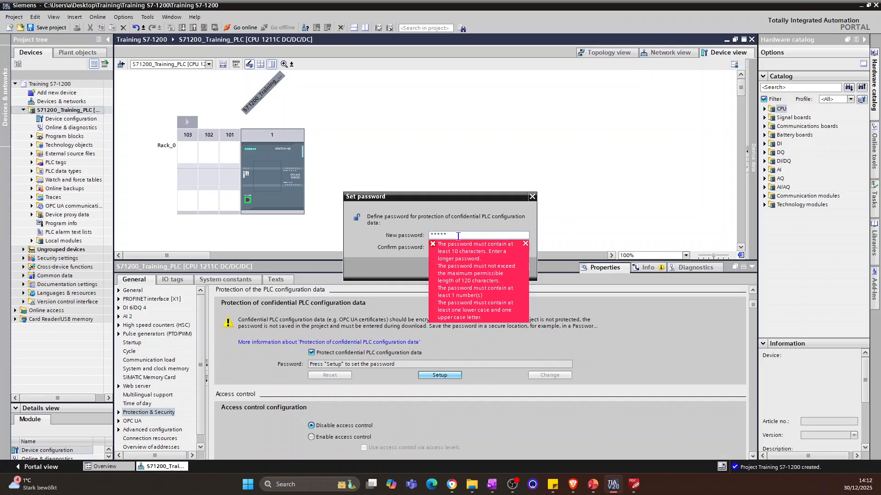
pyautogui.press('BackSpace')
pyautogui.click(532, 197)
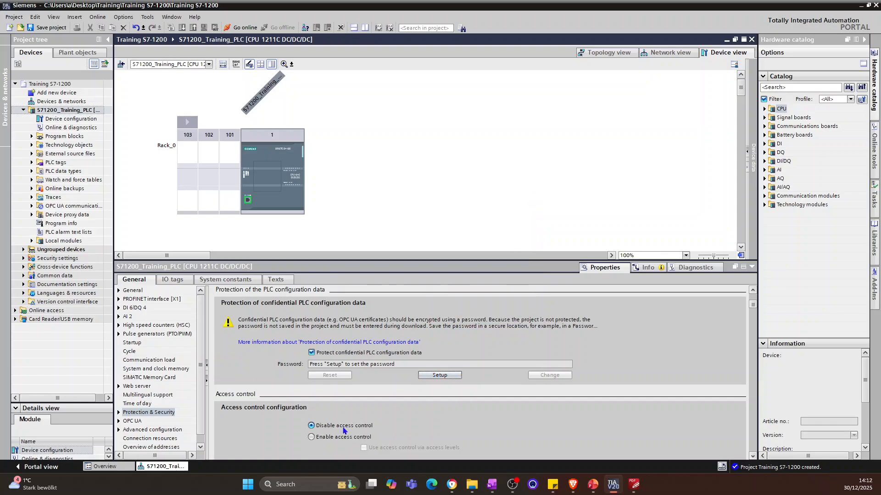
pyautogui.click(310, 354)
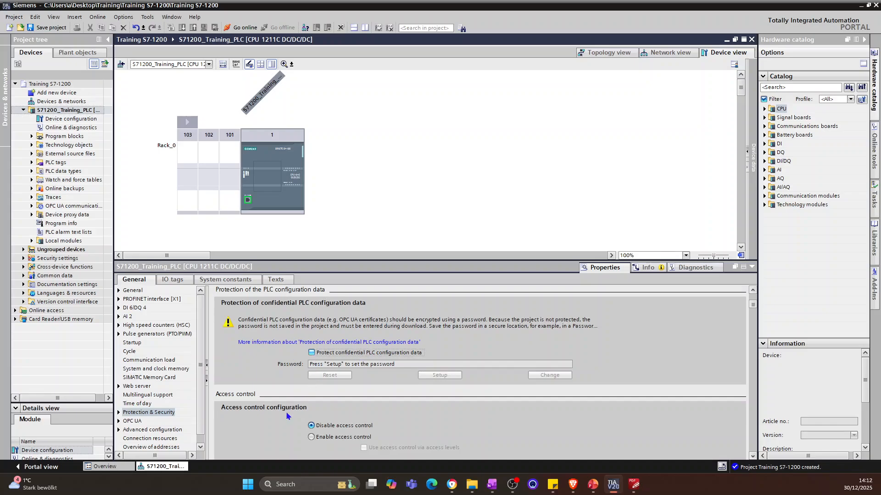
# Activate the CPU's OPC UA server and accept the security note.
pyautogui.click(139, 424)
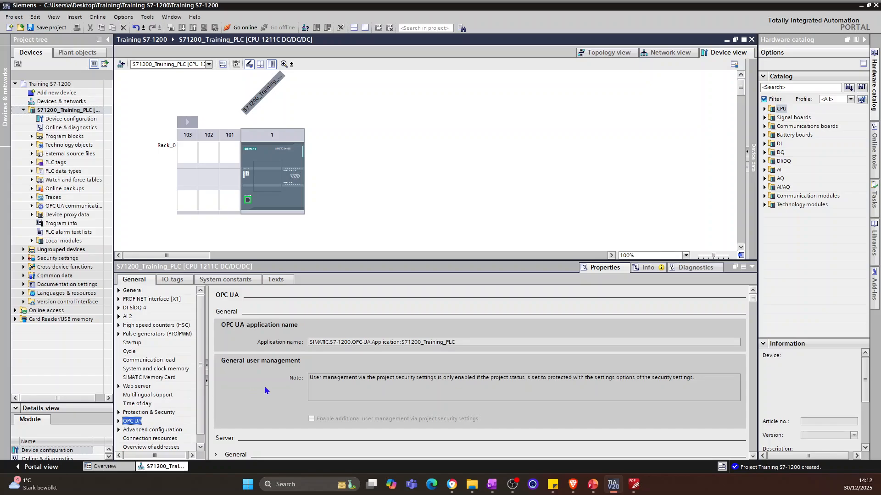
pyautogui.scroll(-5, 270, 385)
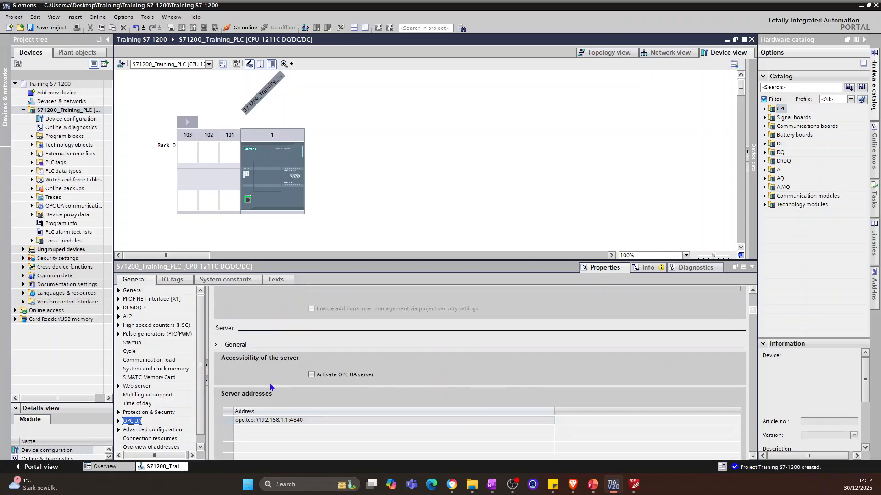
pyautogui.click(312, 375)
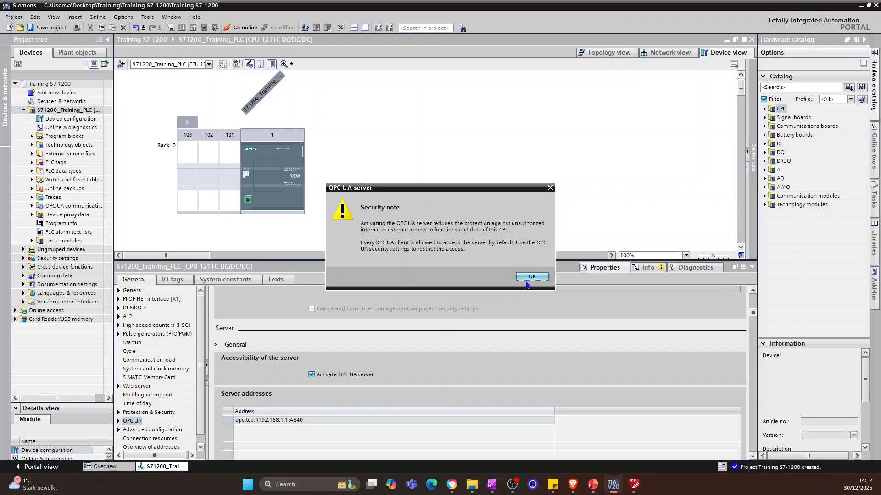
pyautogui.click(531, 277)
pyautogui.scroll(-1, 259, 387)
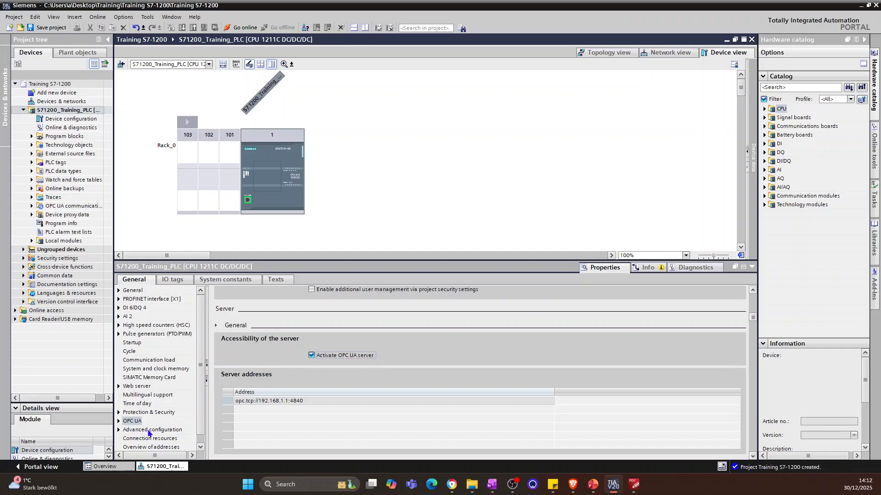
# Set the CPU's purchased OPC UA runtime license type to SIMATIC OPC UA S7-1200 basic.
pyautogui.click(148, 431)
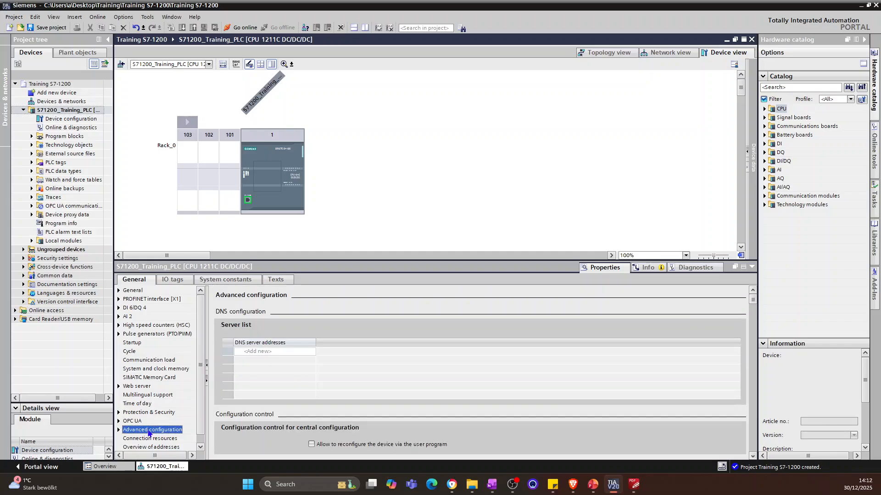
pyautogui.scroll(-1, 148, 433)
pyautogui.click(150, 423)
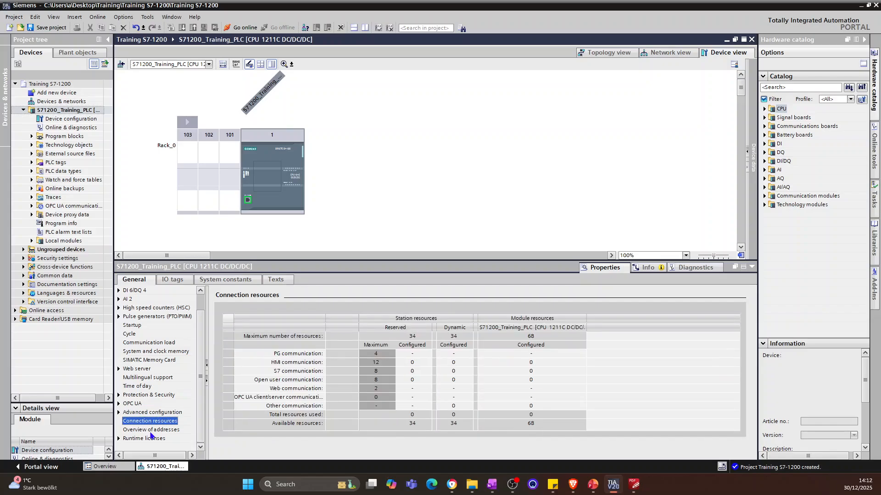
pyautogui.click(151, 430)
pyautogui.click(144, 438)
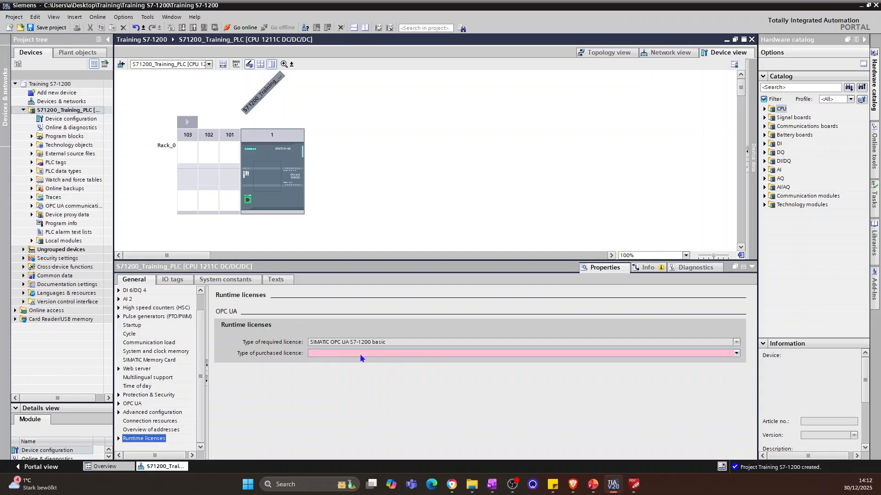
pyautogui.click(361, 354)
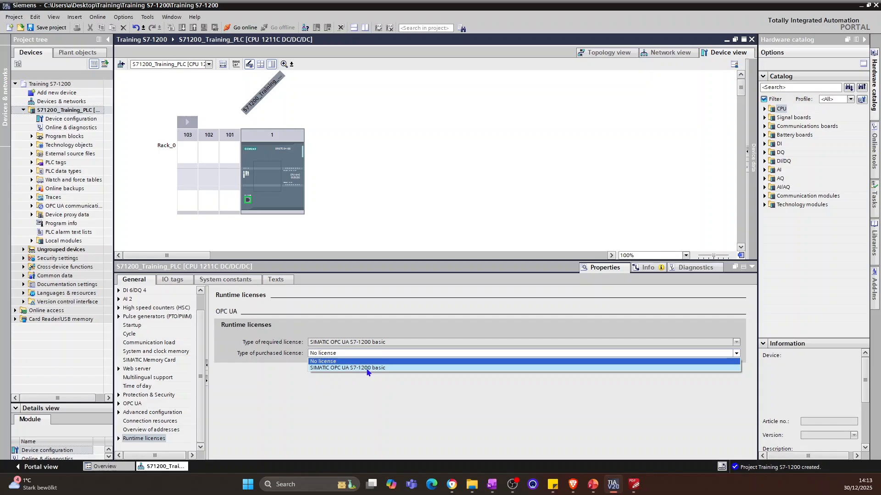
pyautogui.click(372, 367)
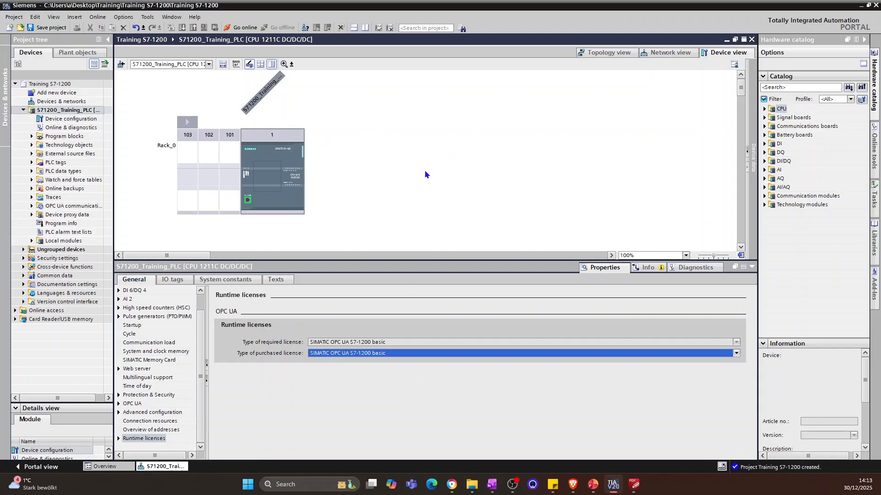
# Review the CPU's IO tags, from the clock and system memory bits to the analog input, digital input and digital output addresses.
pyautogui.scroll(1, 194, 331)
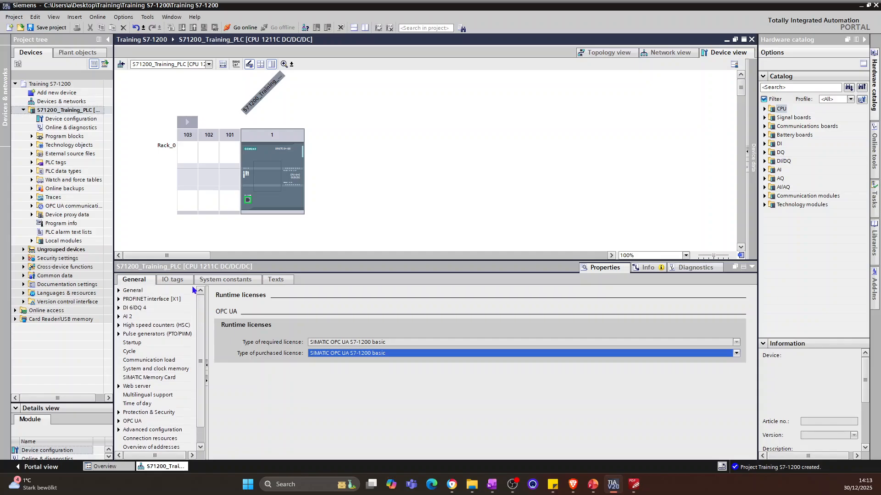
pyautogui.click(141, 293)
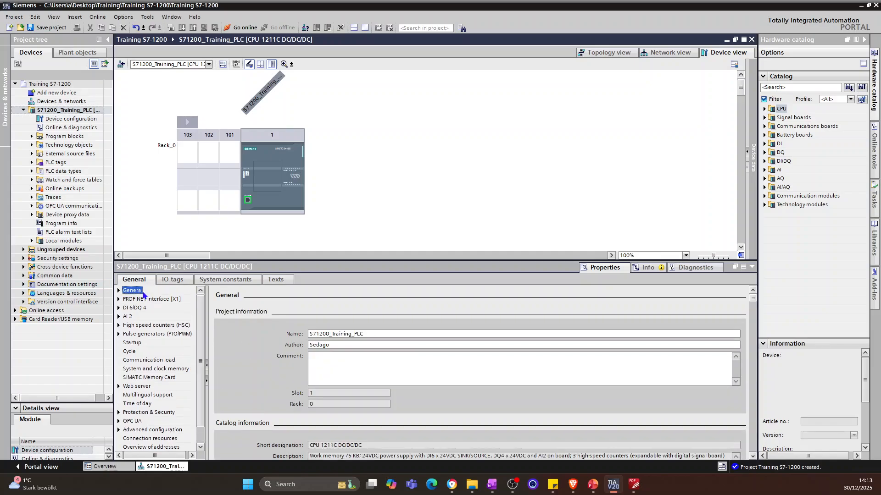
pyautogui.click(182, 283)
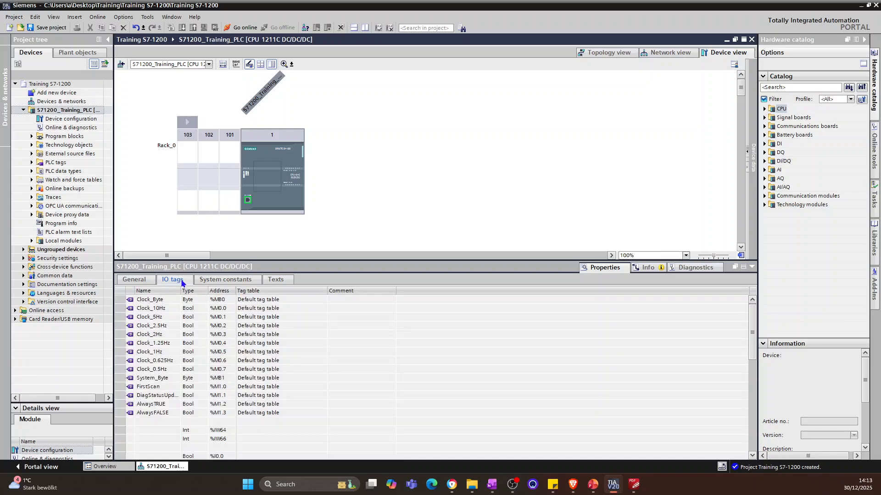
pyautogui.moveTo(182, 291); pyautogui.dragTo(230, 291)
pyautogui.scroll(-3, 238, 345)
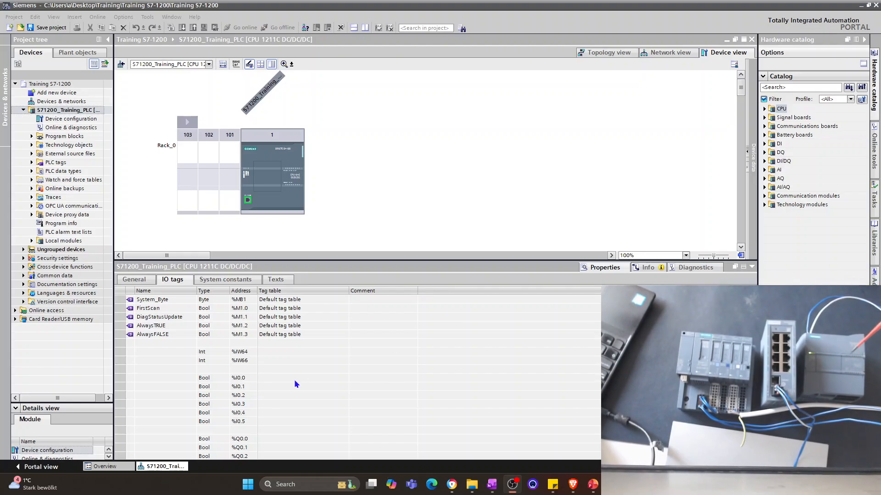
pyautogui.click(243, 396)
pyautogui.scroll(-2, 229, 367)
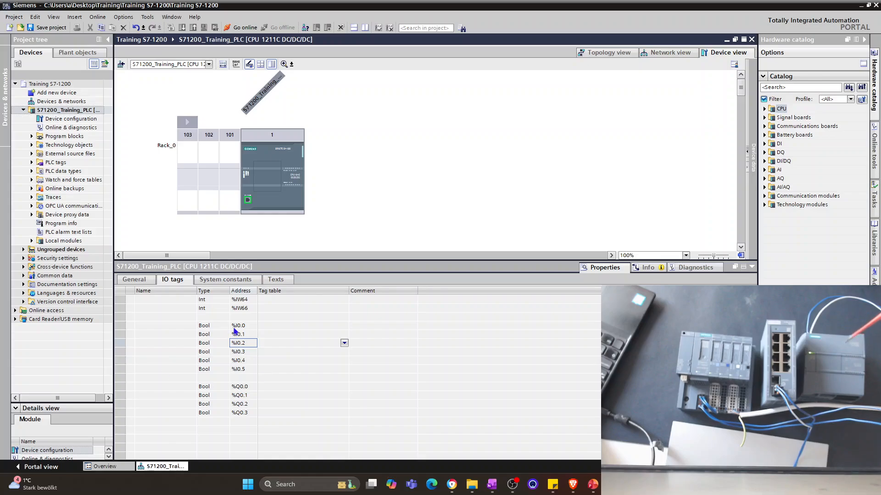
pyautogui.click(276, 327)
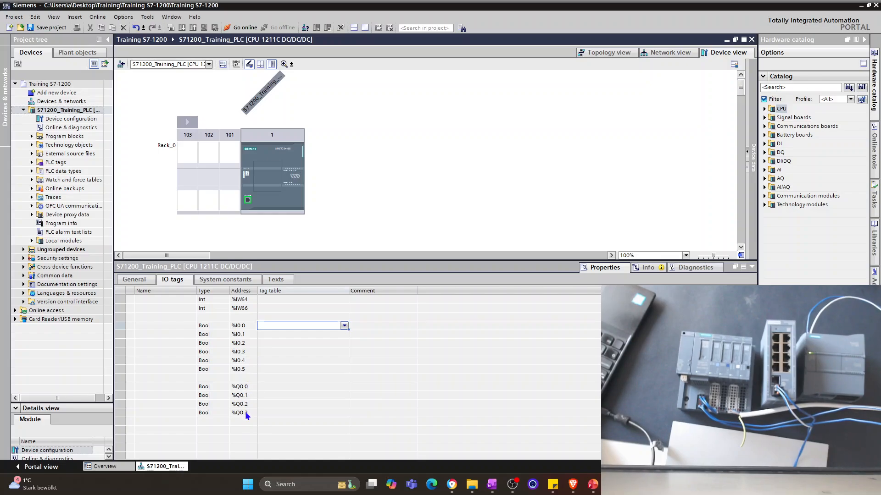
# Compare the memory-bit tags in the CPU's IO tags list with the unnamed input and output addresses.
pyautogui.scroll(-2, 247, 418)
pyautogui.scroll(2, 246, 417)
pyautogui.scroll(4, 418, 372)
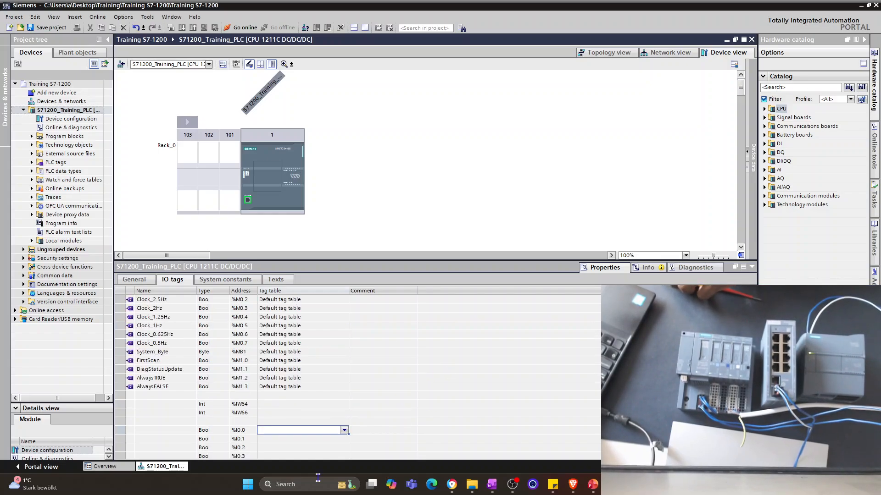
pyautogui.scroll(-4, 289, 367)
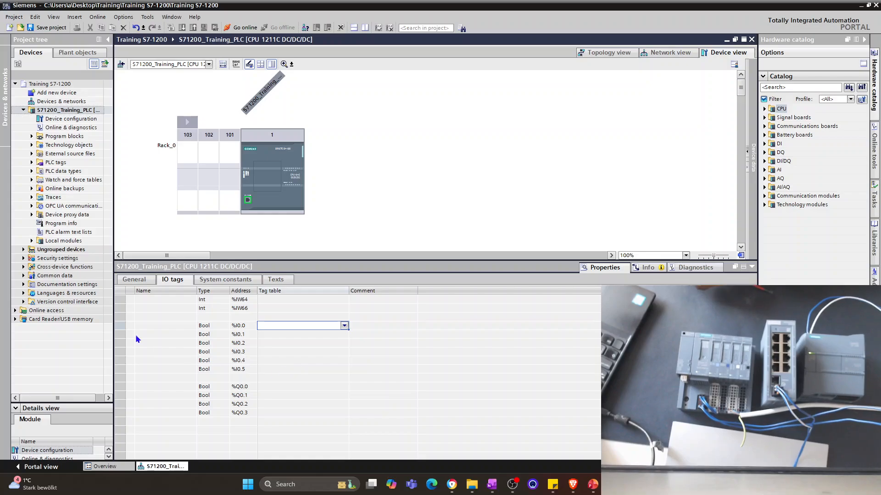
pyautogui.scroll(2, 223, 359)
pyautogui.scroll(3, 219, 321)
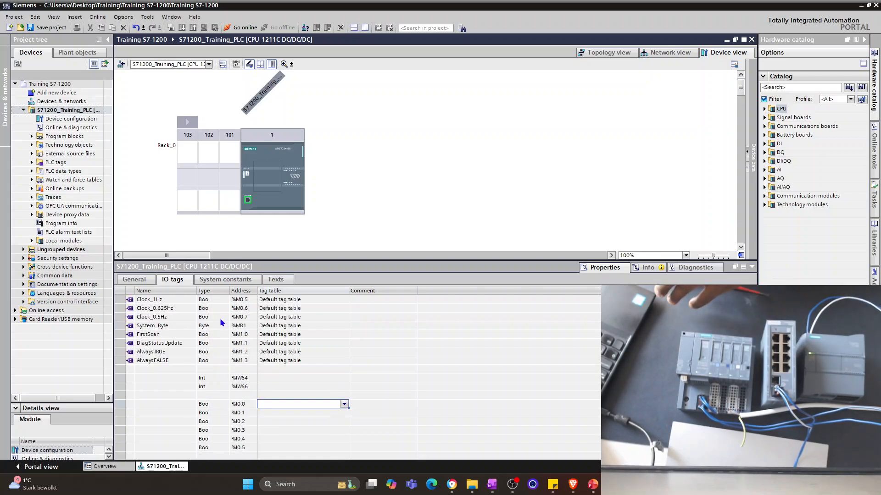
# Save the project, widen the project tree and compile S71200_Training_PLC.
pyautogui.click(483, 145)
pyautogui.hotkey('ctrl', 's')
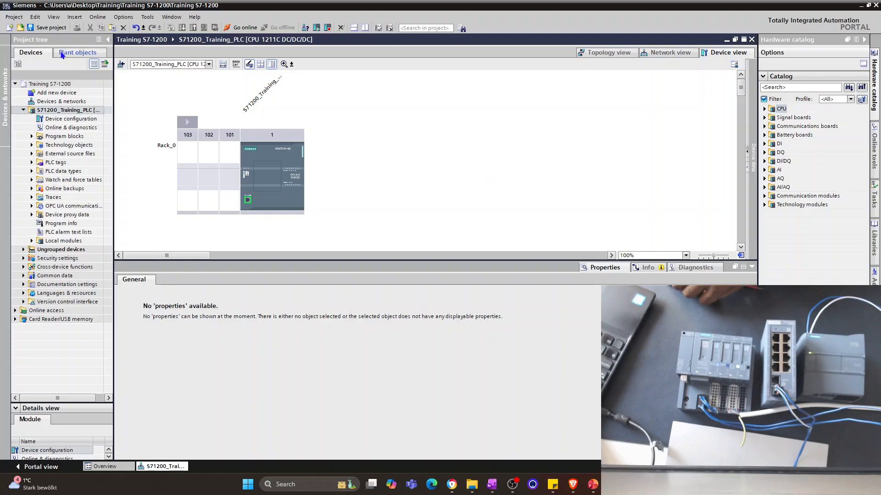
pyautogui.click(69, 110)
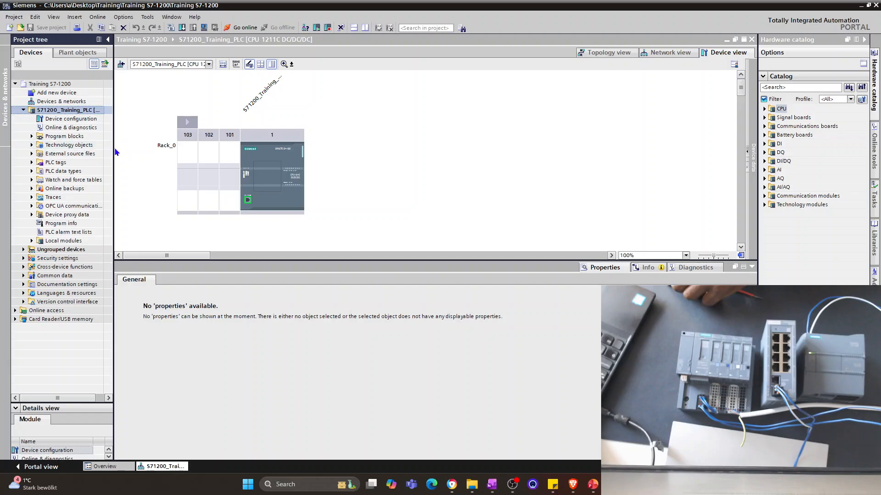
pyautogui.moveTo(114, 147); pyautogui.dragTo(137, 137)
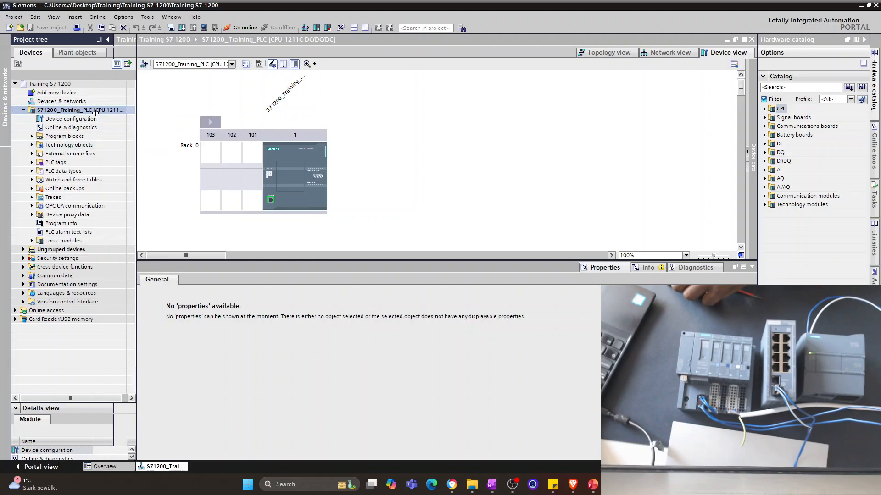
pyautogui.click(171, 27)
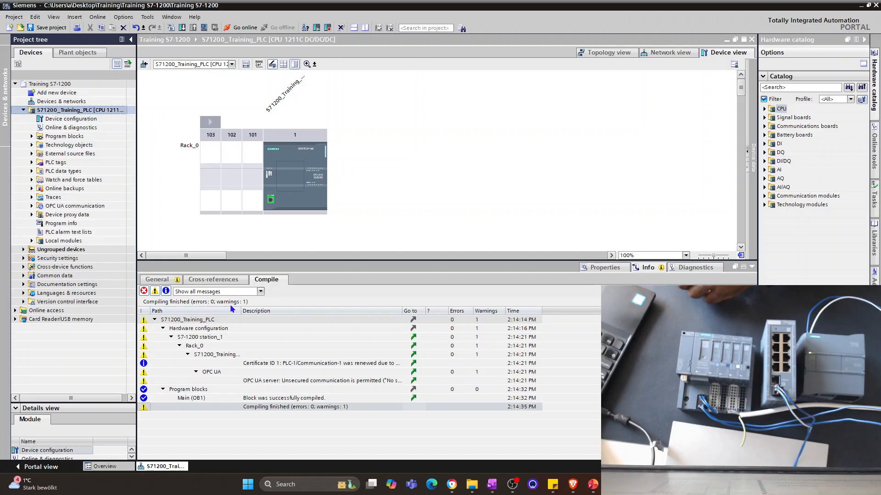
# Examine the OPC UA server security message and the certificate message in the compile results.
pyautogui.click(290, 383)
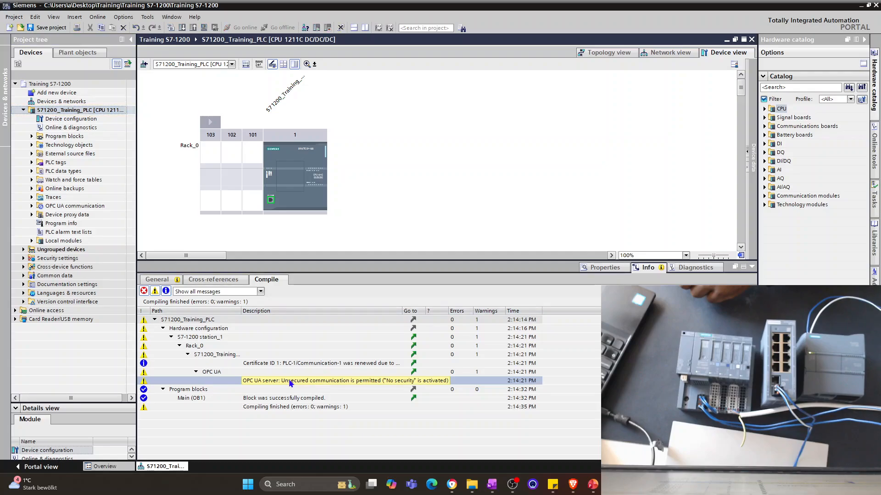
pyautogui.click(375, 364)
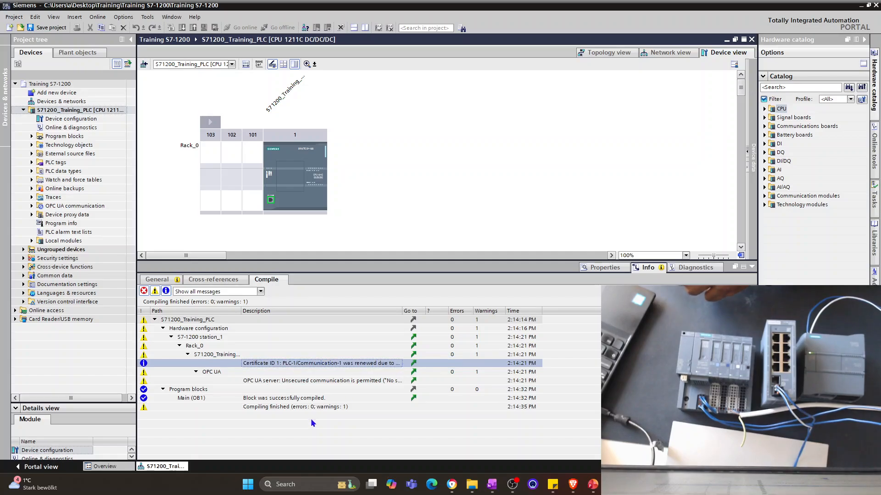
pyautogui.click(415, 196)
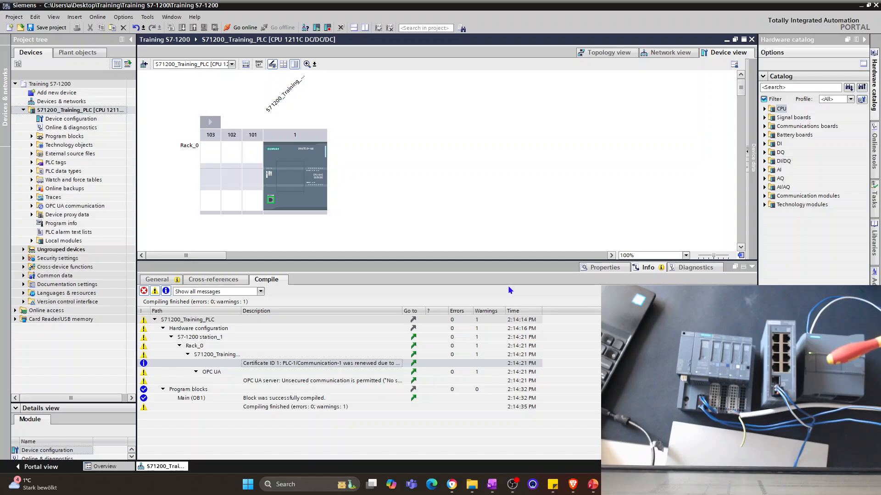
# Consult the Hardware Configuration S7-1200 diagram in PDF-XChange Editor, then return to TIA Portal and show the project's network view.
pyautogui.click(513, 486)
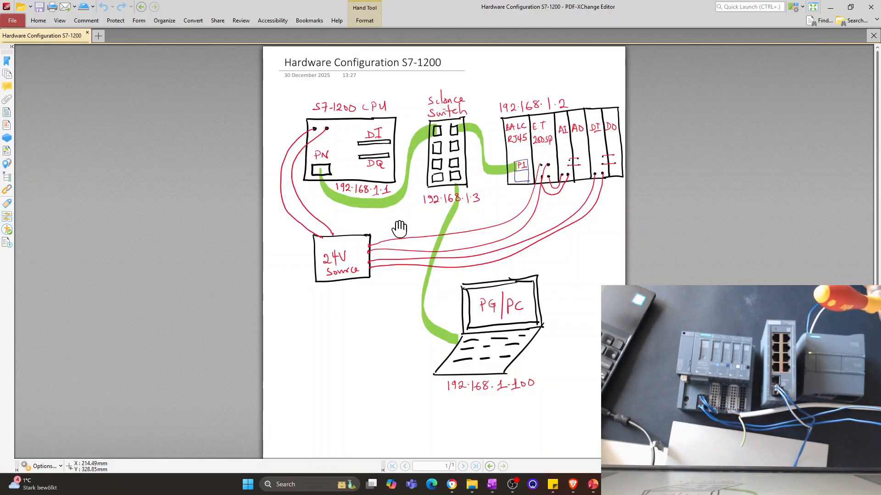
pyautogui.hotkey('alt', 'Tab')
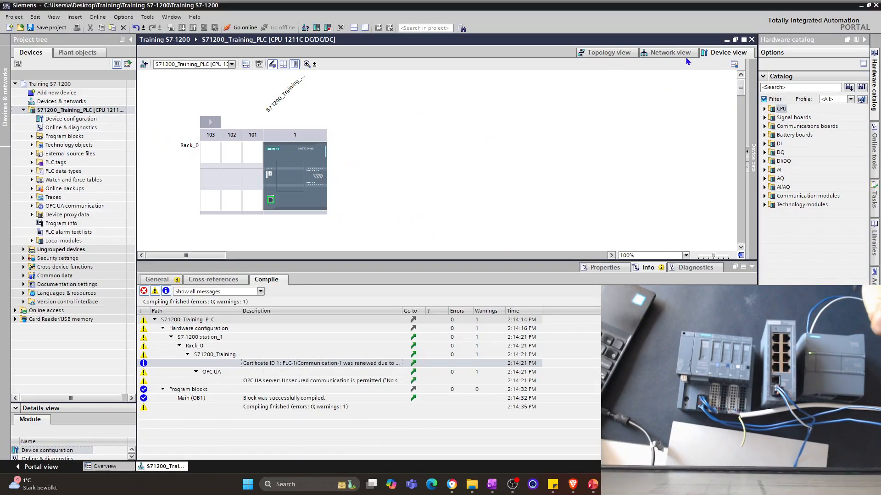
pyautogui.click(669, 52)
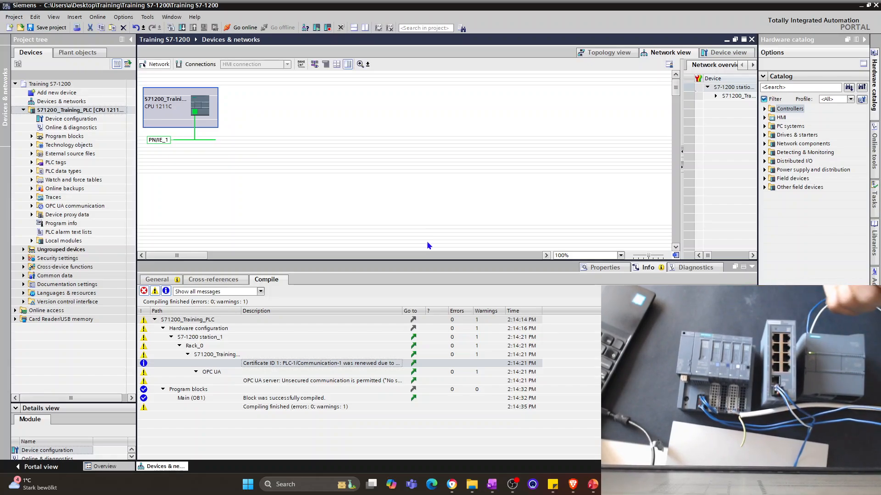
# Show the PLC's device view and browse the catalog's DQ modules down to the DQ 16xRelay entries.
pyautogui.click(727, 52)
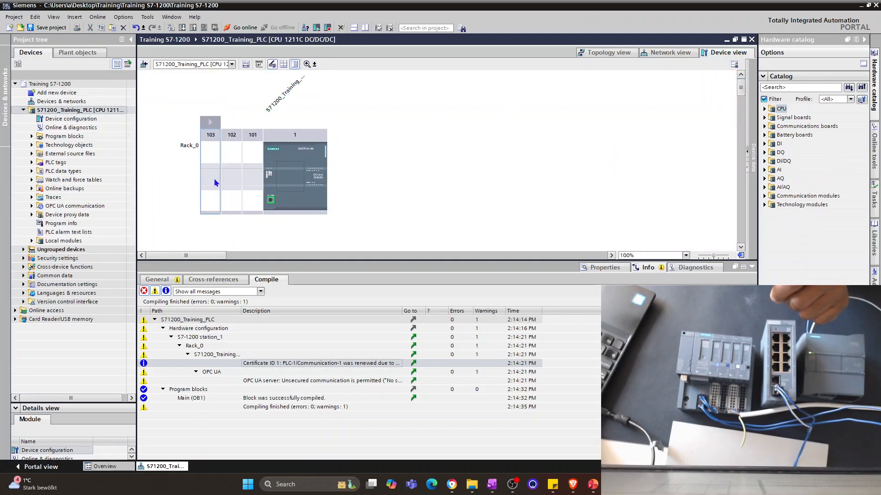
pyautogui.click(765, 153)
pyautogui.click(772, 187)
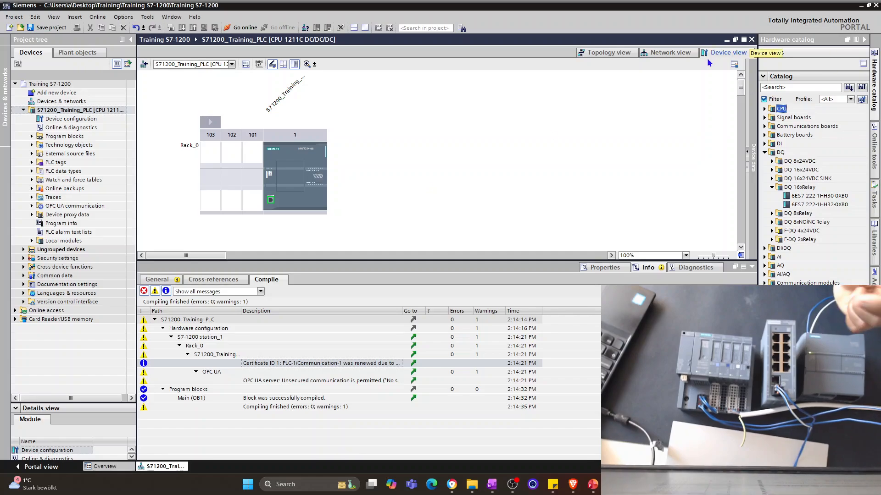
# Collapse the network overview and widen the hardware catalog, comparing its contents in the device and network views.
pyautogui.click(670, 53)
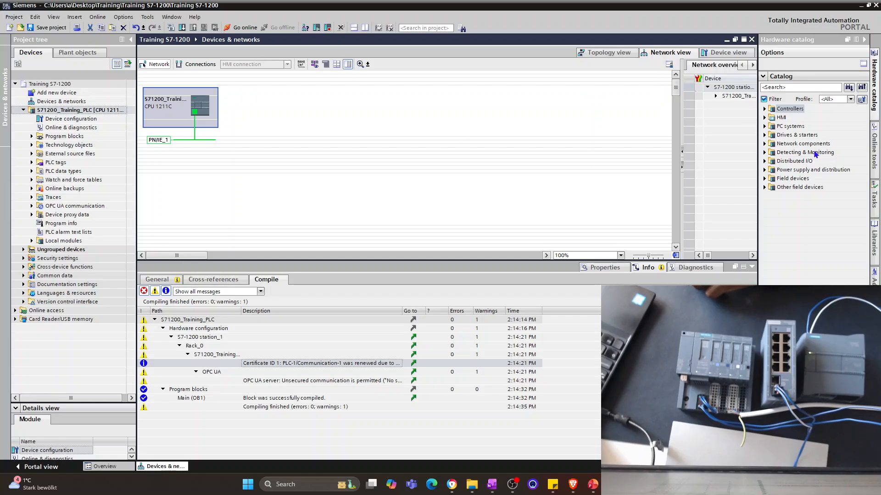
pyautogui.click(682, 169)
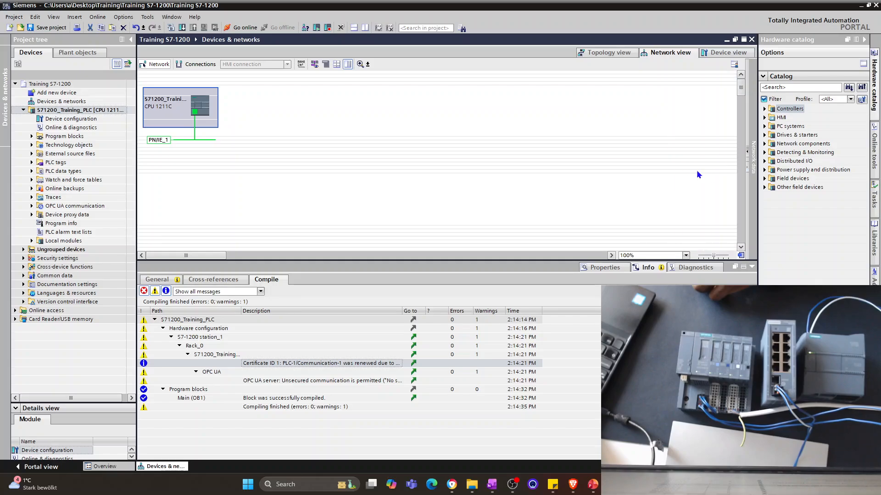
pyautogui.moveTo(761, 174); pyautogui.dragTo(735, 175)
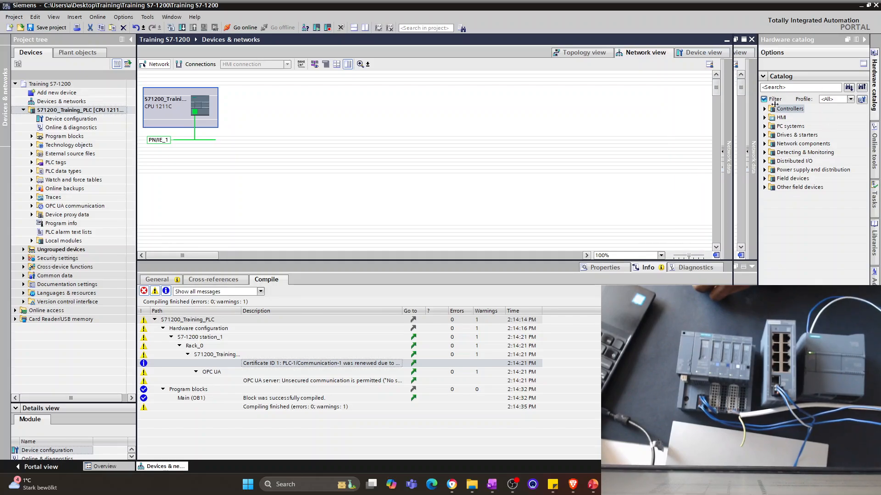
pyautogui.click(691, 56)
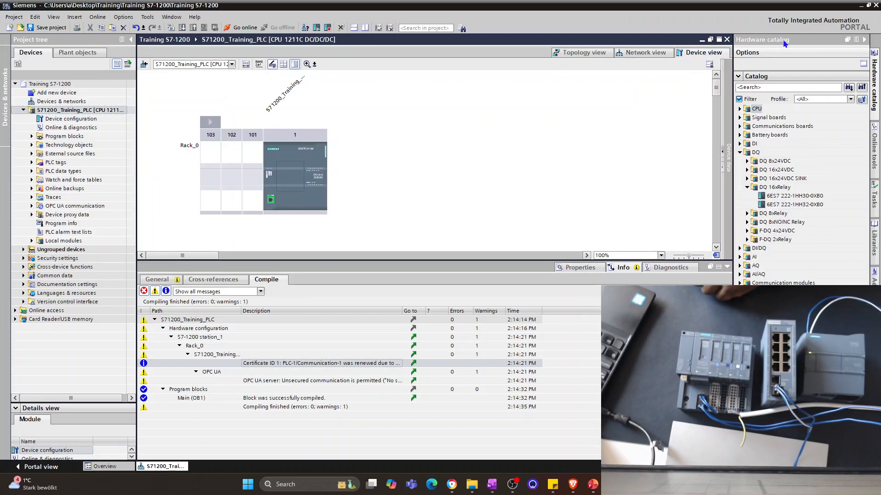
pyautogui.click(631, 54)
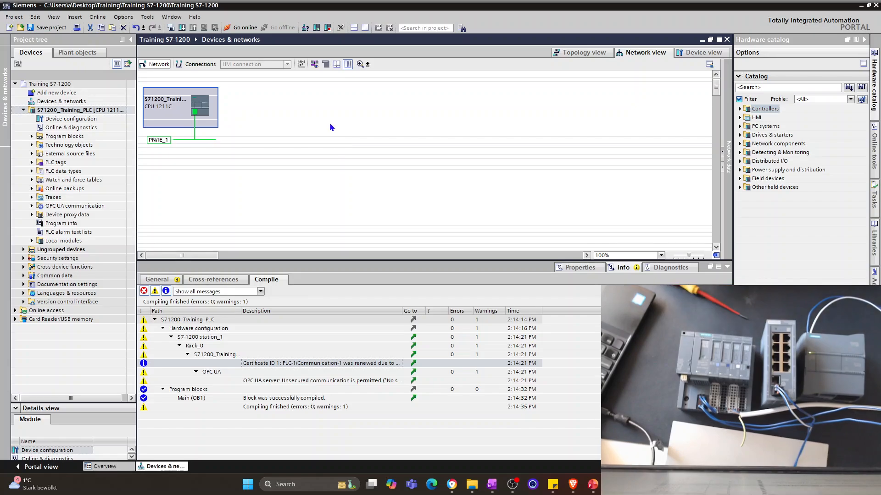
# Rename the CPU's PROFINET subnet PN/IE_1 to CPU Subnet in its general properties.
pyautogui.moveTo(195, 118)
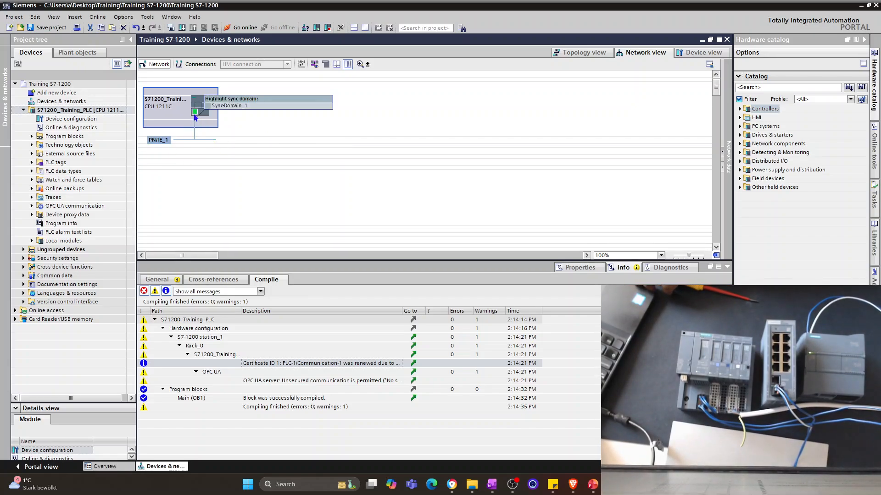
pyautogui.click(160, 143)
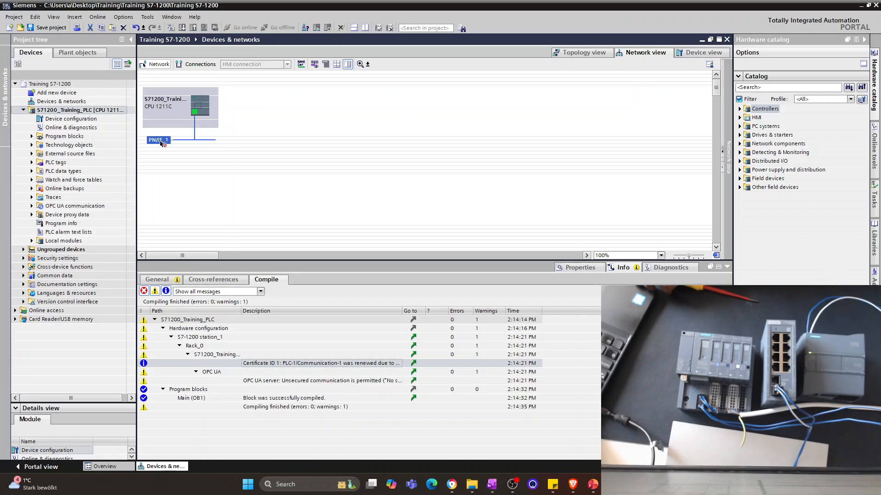
pyautogui.moveTo(184, 174); pyautogui.dragTo(181, 160)
pyautogui.click(166, 143)
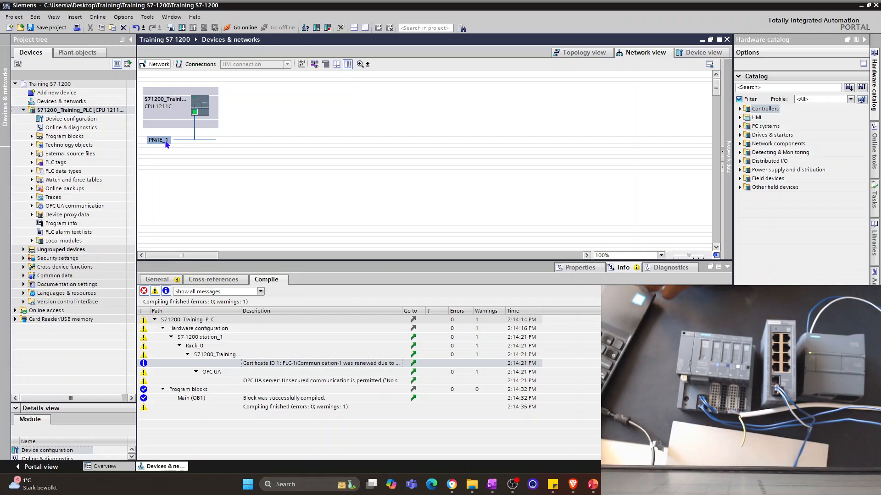
pyautogui.click(187, 130)
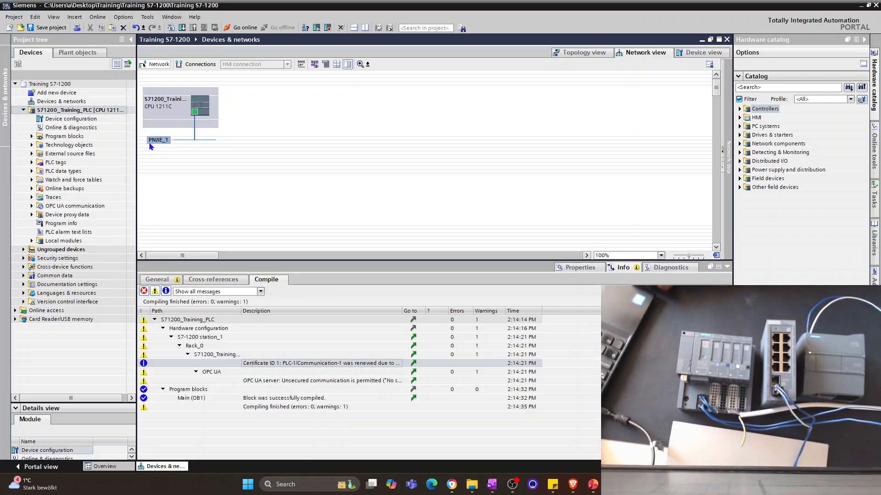
pyautogui.click(589, 271)
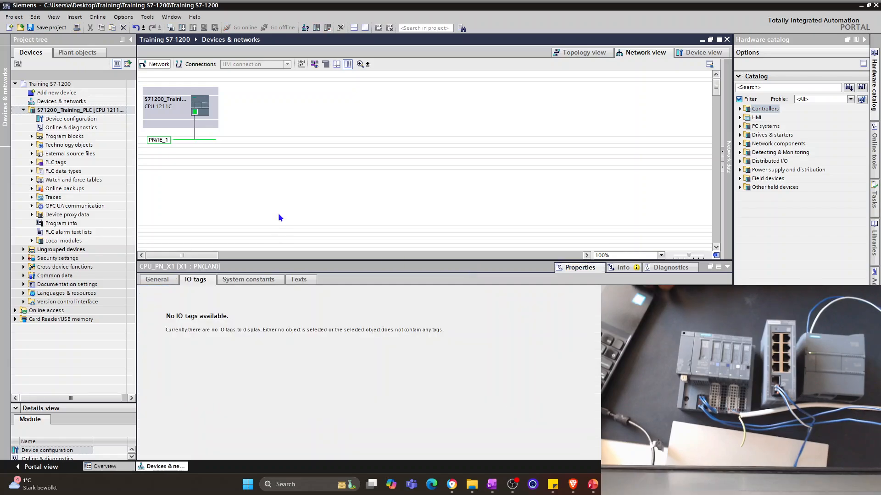
pyautogui.click(160, 141)
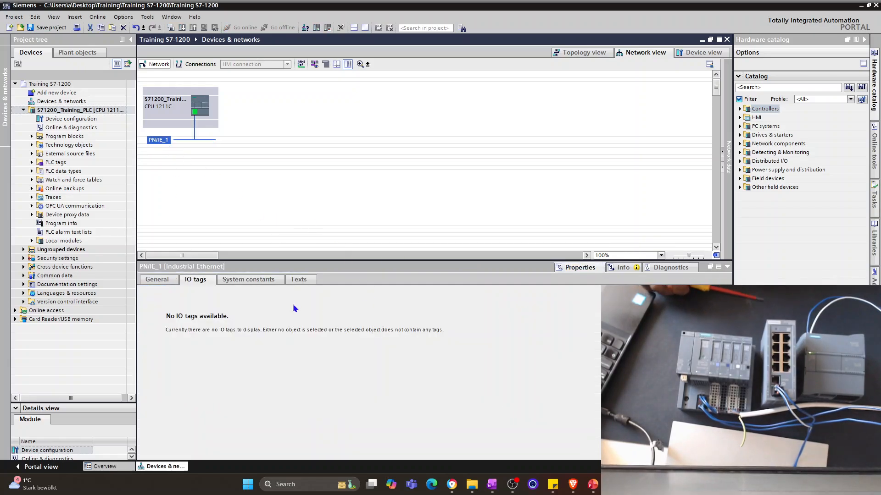
pyautogui.click(168, 281)
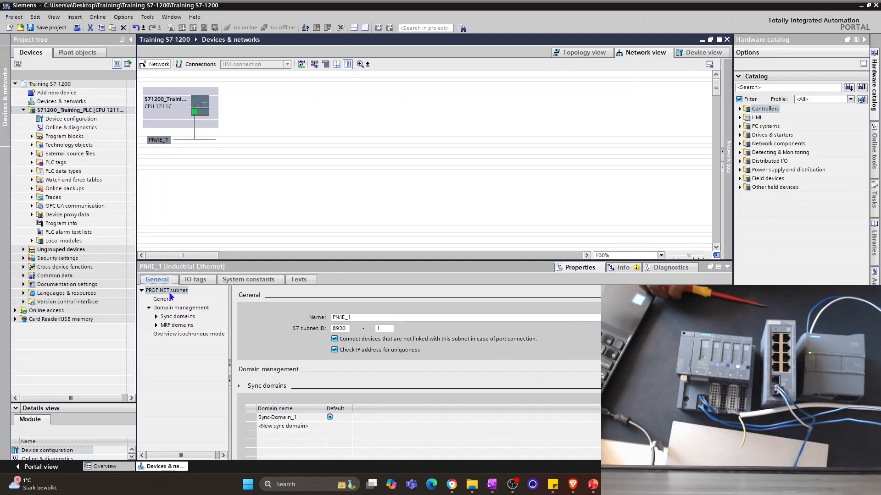
pyautogui.click(169, 292)
pyautogui.click(363, 317)
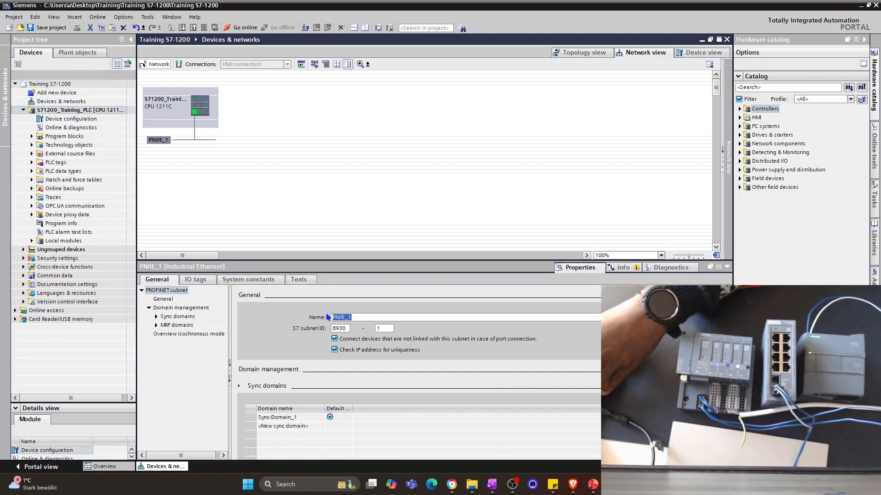
pyautogui.write('CPU Subnet')
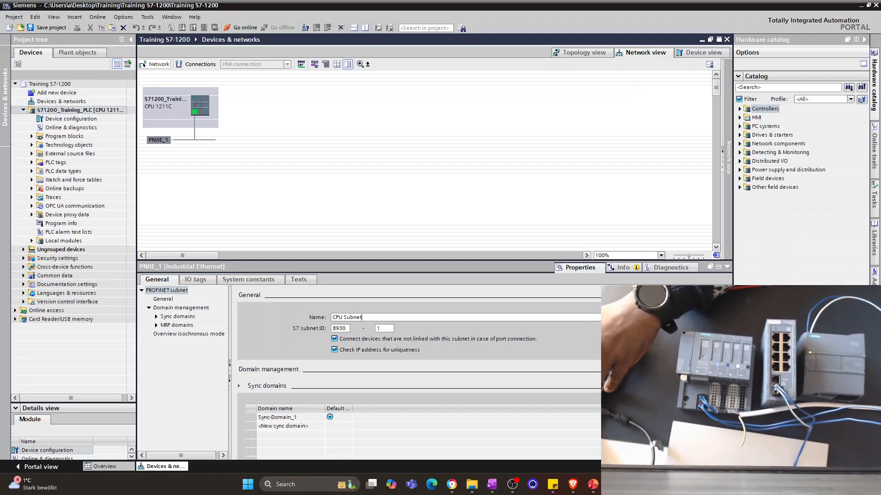
pyautogui.click(170, 300)
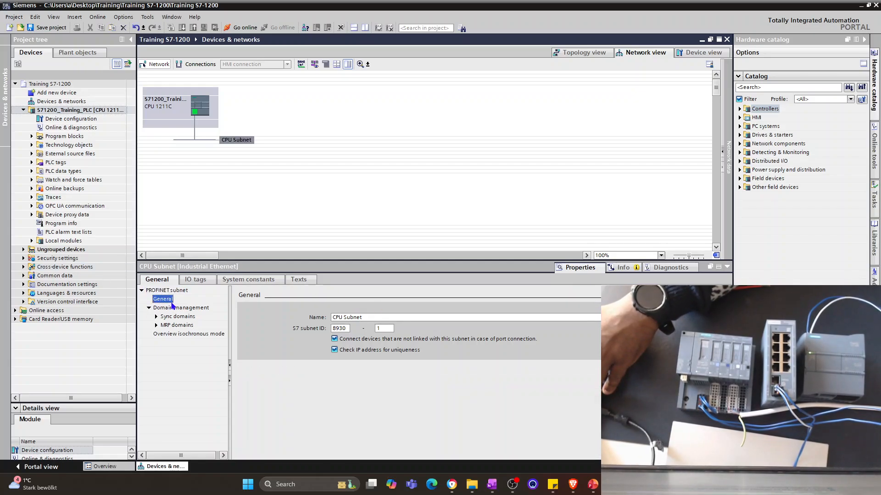
# Review the subnet's domain management, MRP domains, isochronous mode overview and sync domains, then deselect the subnet.
pyautogui.click(175, 316)
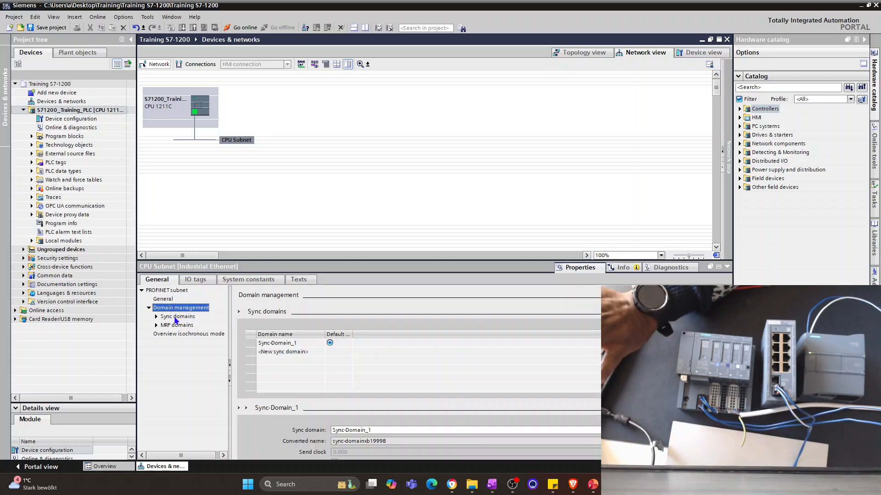
pyautogui.click(176, 326)
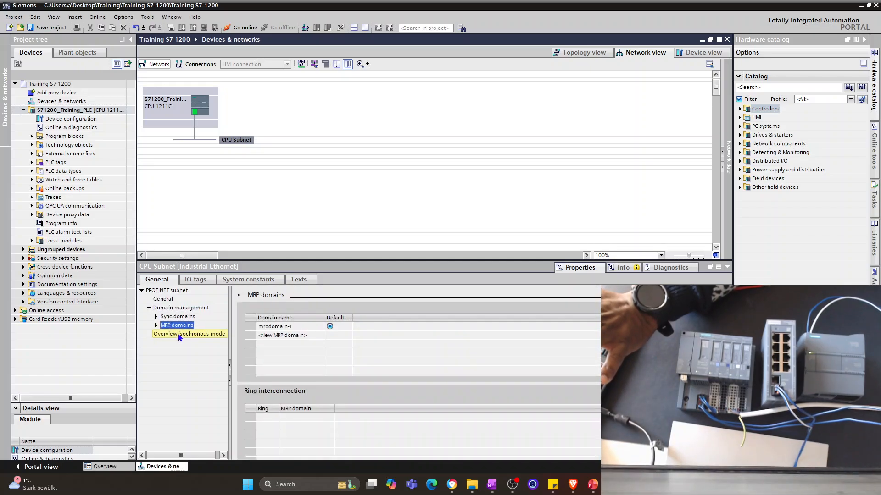
pyautogui.click(179, 335)
pyautogui.click(179, 317)
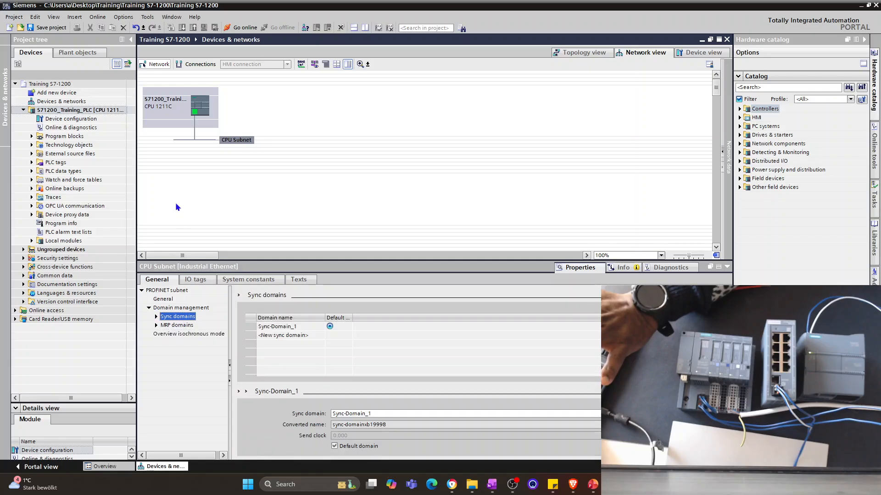
pyautogui.click(304, 181)
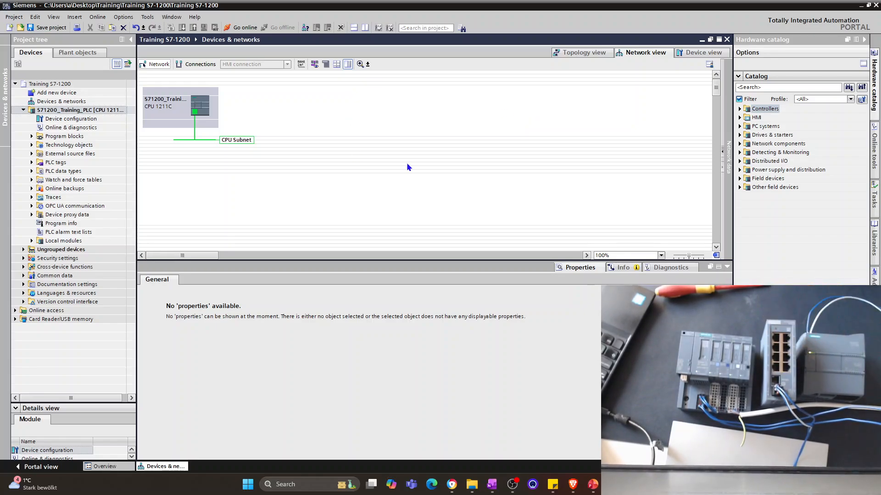
# Browse the hardware catalog's network components for IE switches, down to the SCALANCE XB-200 models under SCALANCE X-200 managed.
pyautogui.click(770, 87)
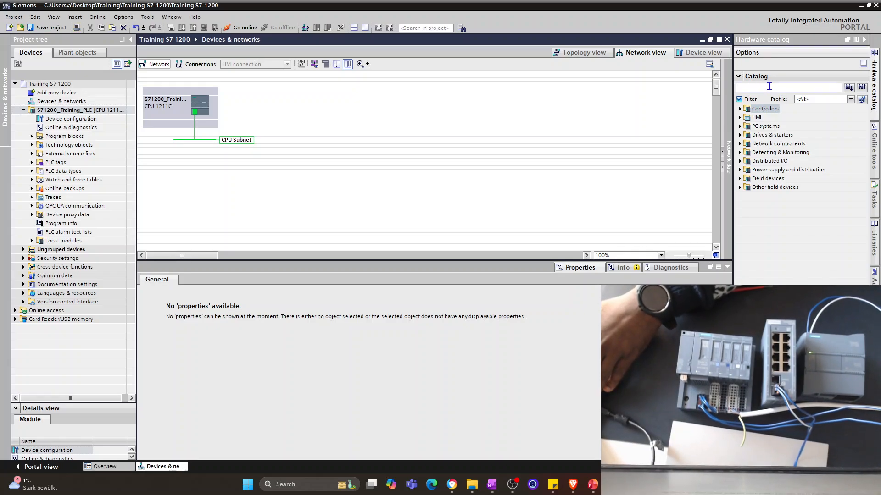
pyautogui.click(740, 145)
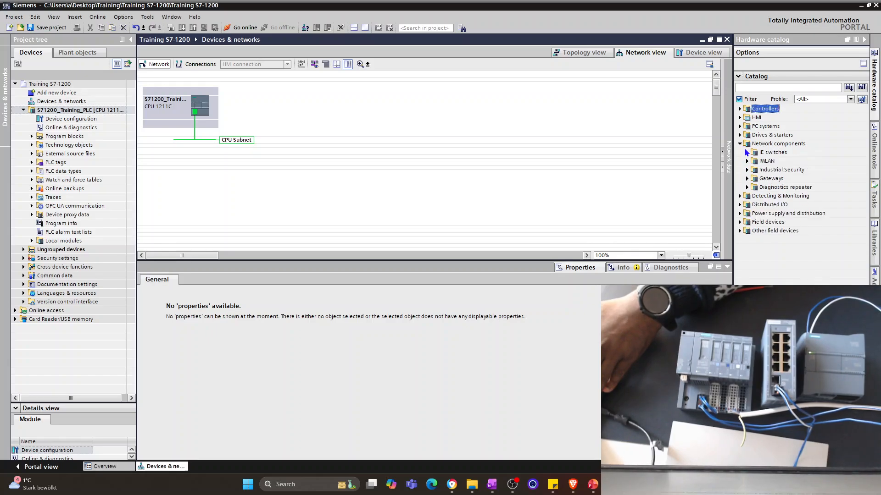
pyautogui.click(747, 153)
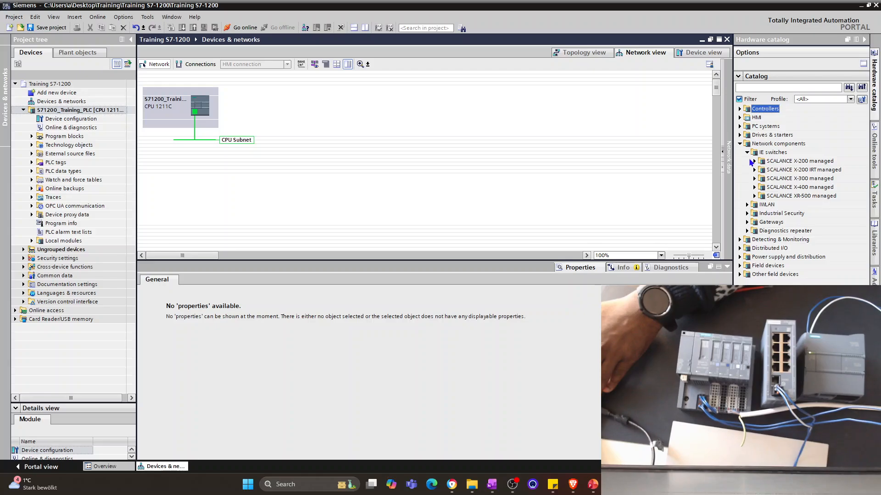
pyautogui.click(754, 161)
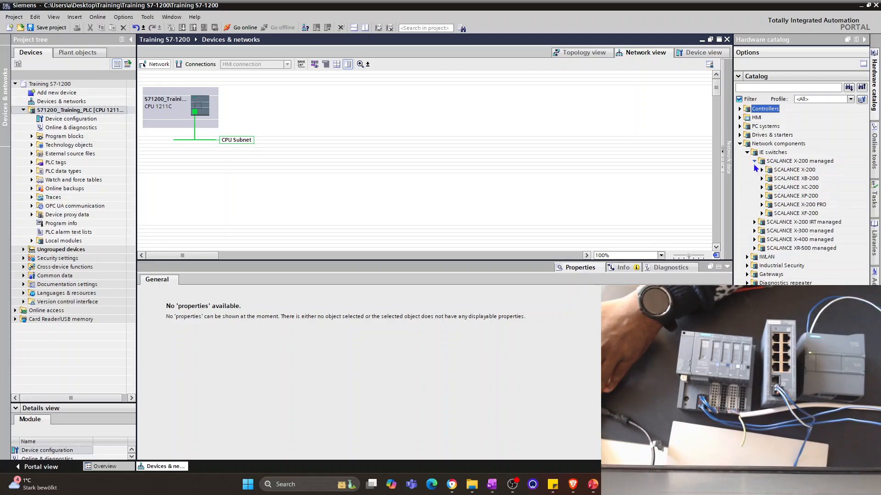
pyautogui.click(761, 178)
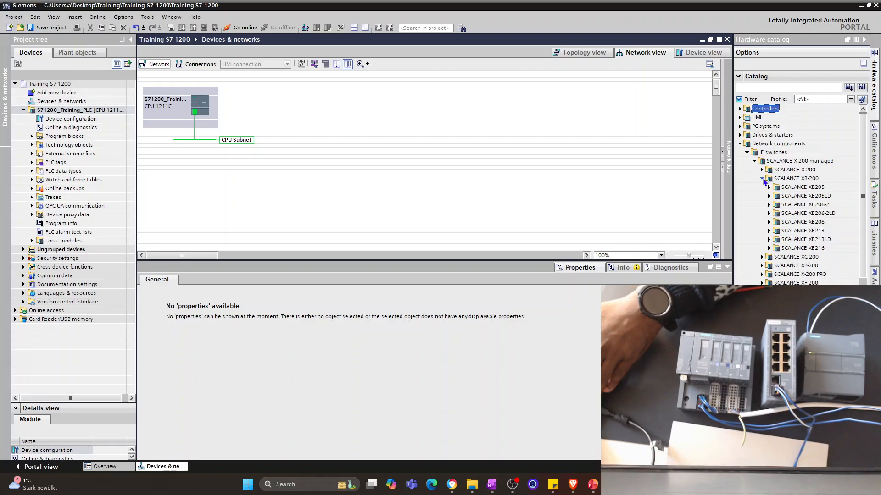
pyautogui.click(762, 179)
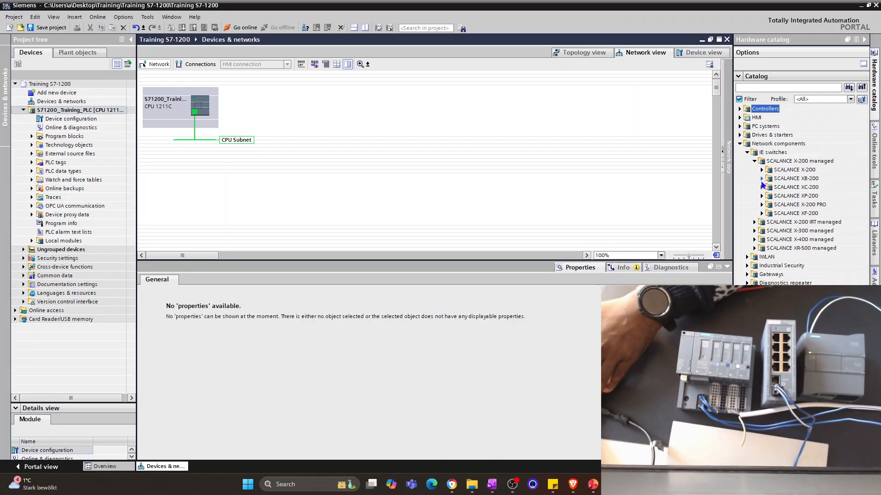
# Switch to the OneNote hardware configuration notes and copy the switch's article number 6GK5 208-0BA00-2AB2.
pyautogui.click(492, 485)
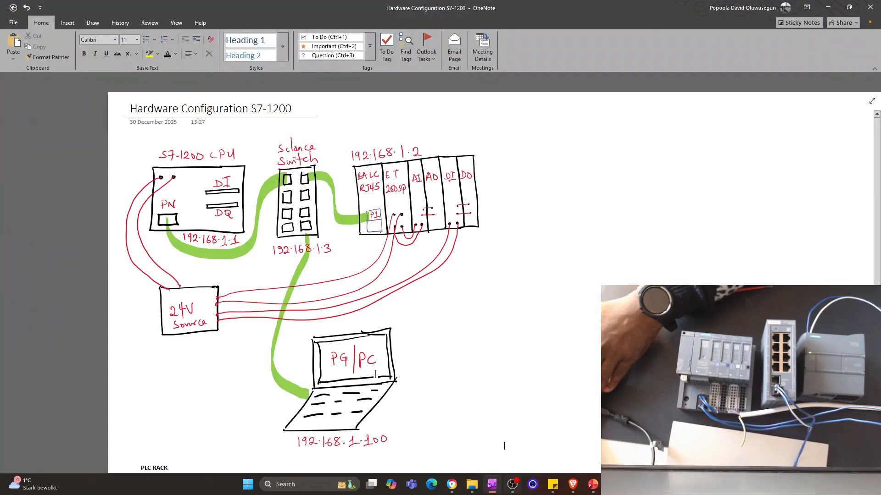
pyautogui.scroll(-8, 205, 269)
pyautogui.scroll(3, 230, 158)
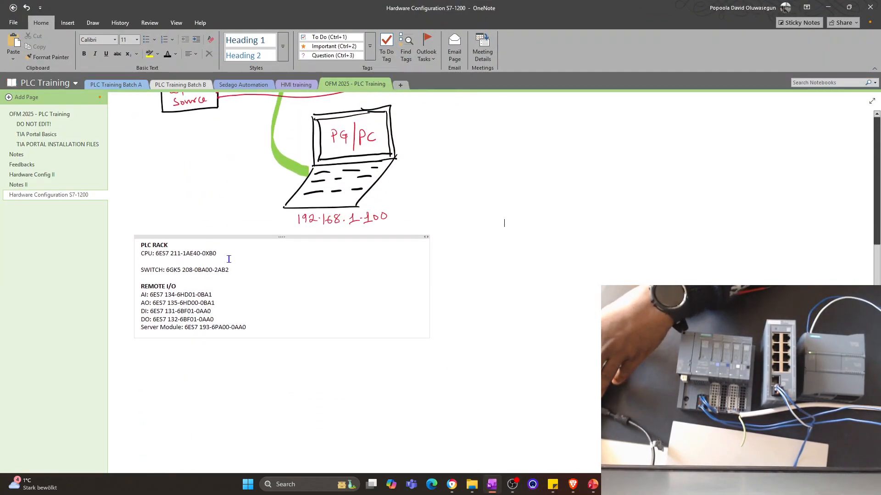
pyautogui.moveTo(229, 270); pyautogui.dragTo(174, 268)
pyautogui.hotkey('ctrl', 'c')
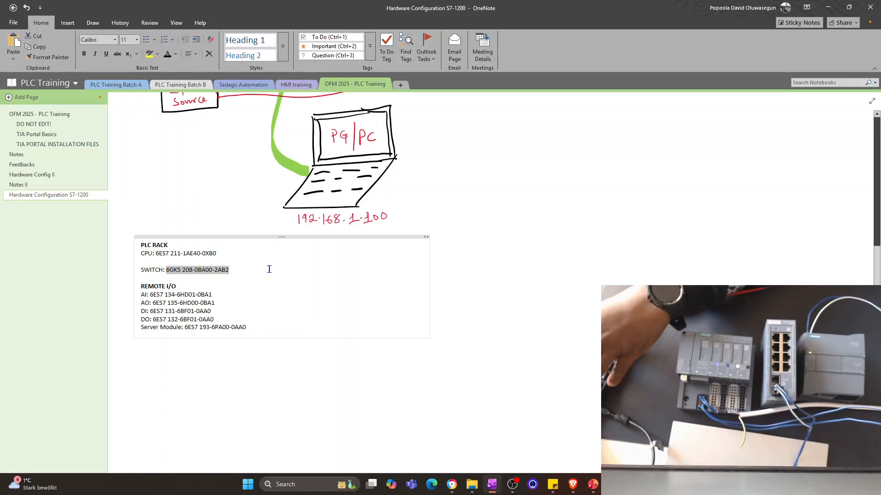
# Back in TIA Portal, search the hardware catalog for 6GK5 208-0BA00-2AB2 and place the SCALANCE XB208 beside the PLC in the network view.
pyautogui.click(828, 7)
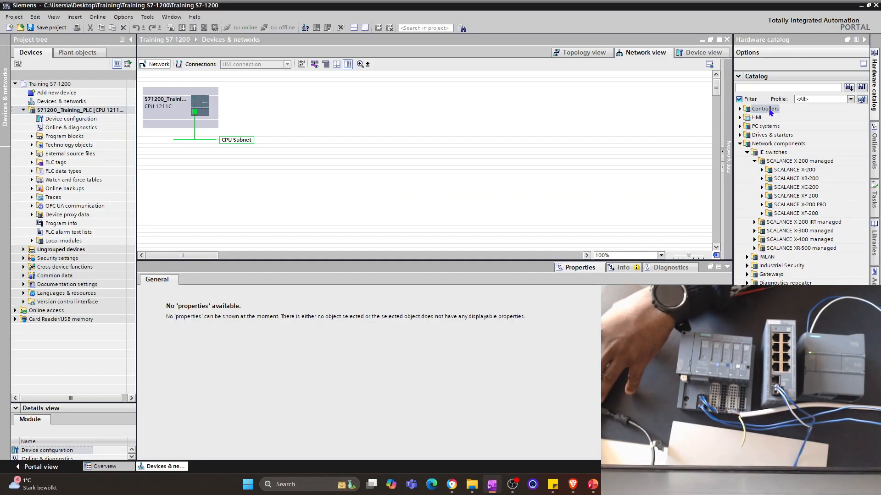
pyautogui.hotkey('ctrl', 'v')
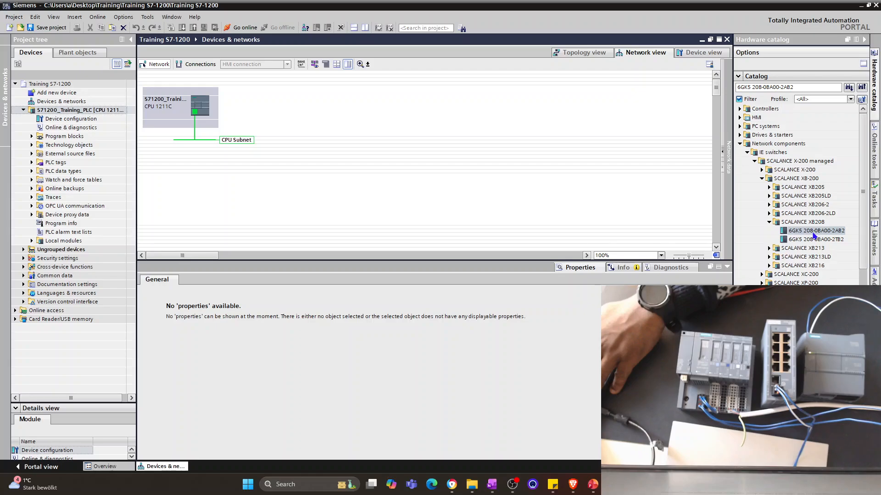
pyautogui.click(813, 232)
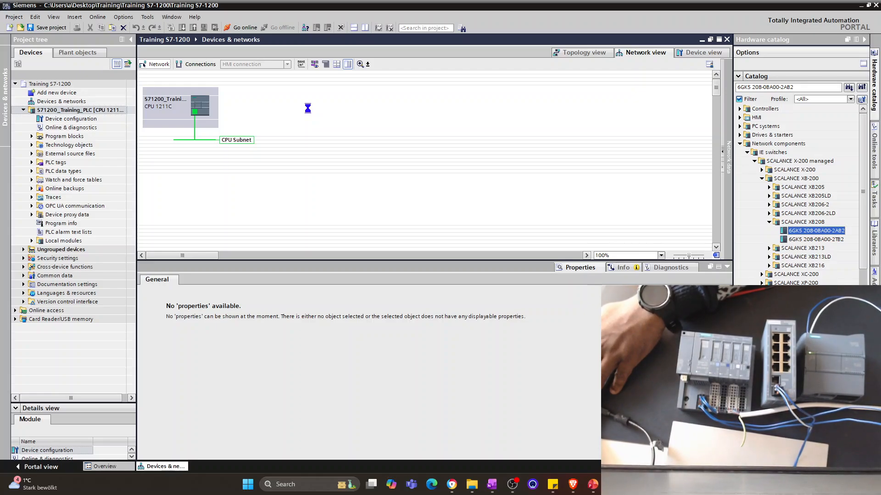
pyautogui.moveTo(308, 112); pyautogui.dragTo(308, 112)
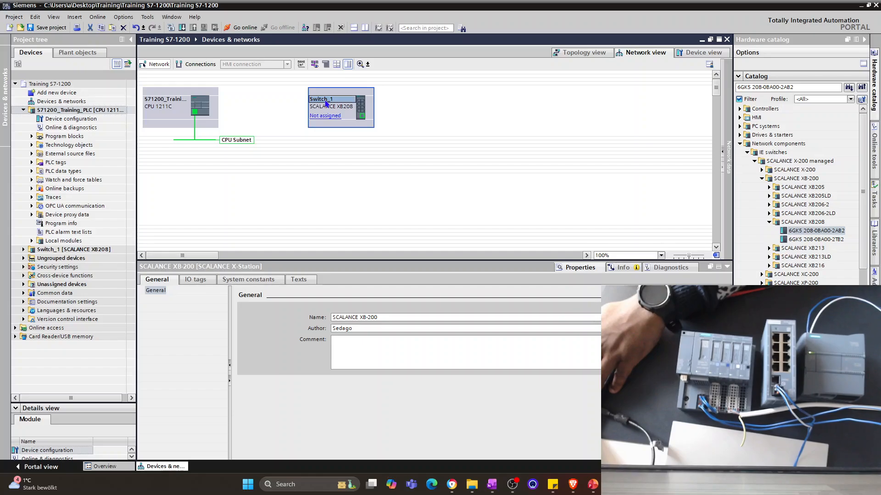
# Rename the newly placed SCALANCE XB208 device to Network Switch in the network view.
pyautogui.click(327, 102)
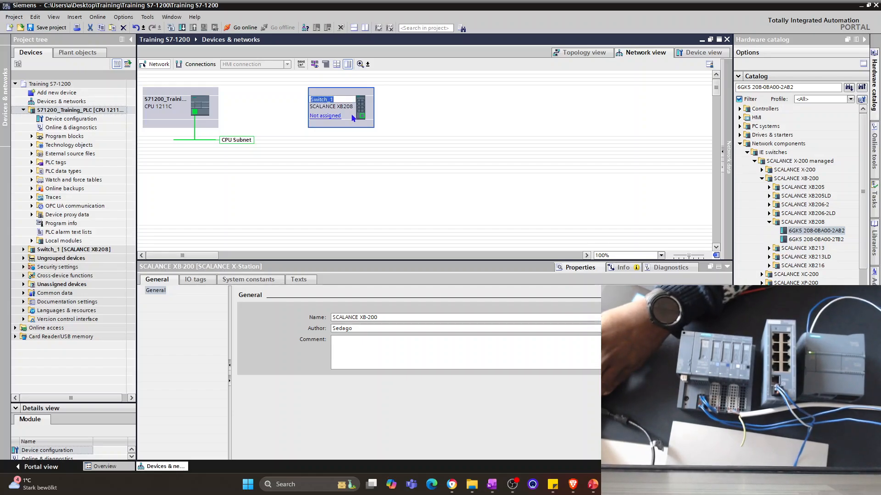
pyautogui.write('Netwo')
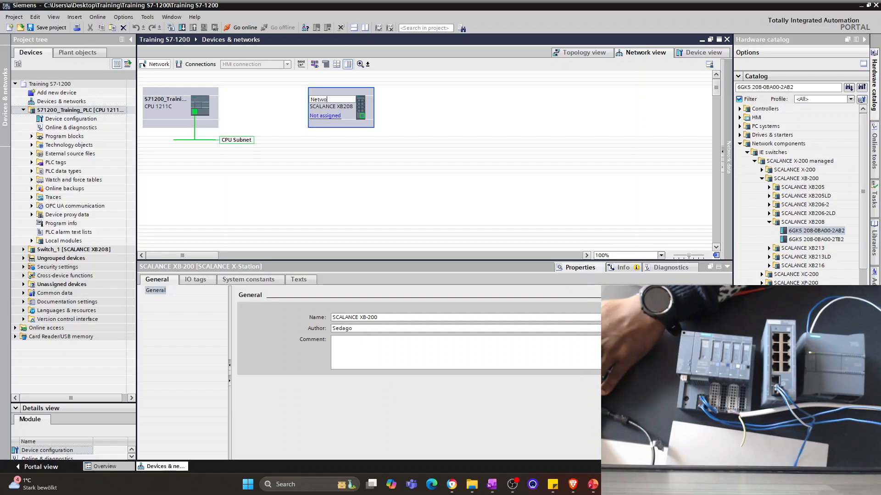
pyautogui.write('rk Switch')
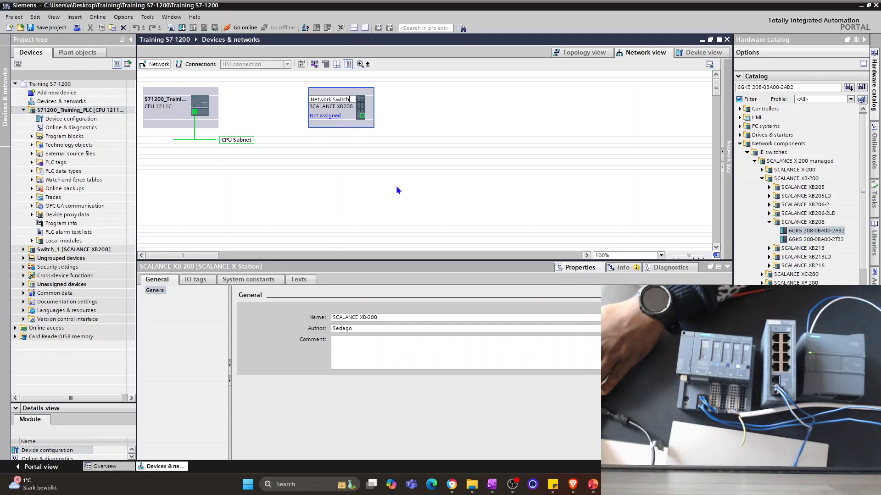
pyautogui.press('Return')
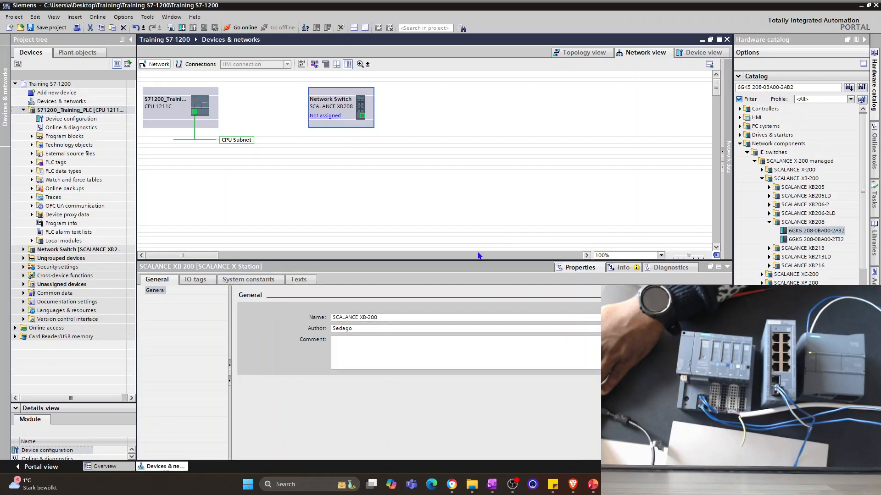
# Set the switch station's name to SCALANCE SWITCH in its general properties.
pyautogui.click(406, 318)
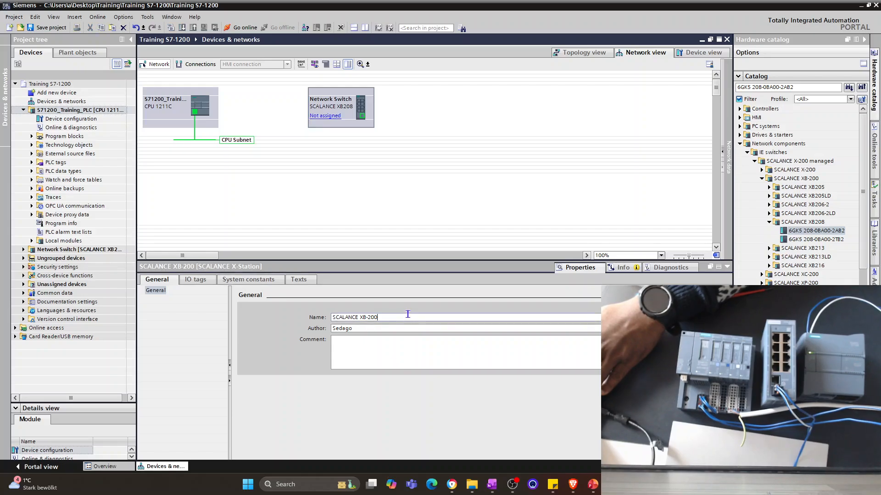
pyautogui.moveTo(408, 313); pyautogui.dragTo(364, 316)
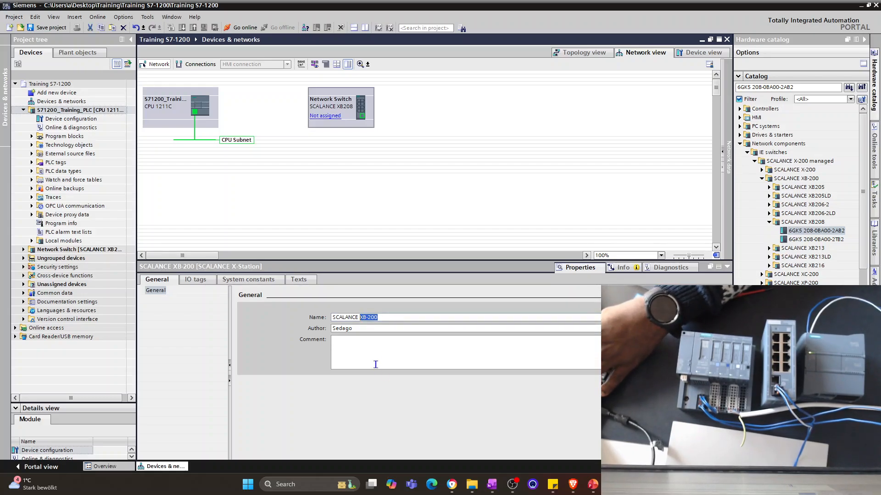
pyautogui.write('SW')
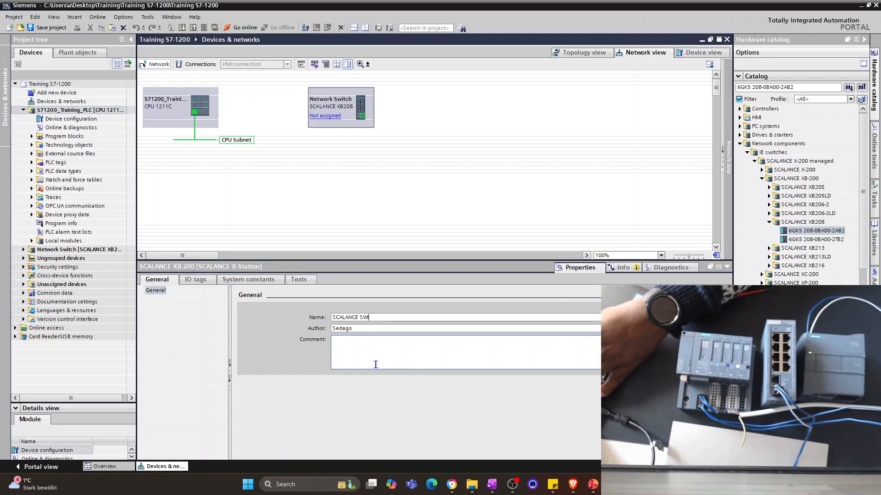
pyautogui.write('ICTH')
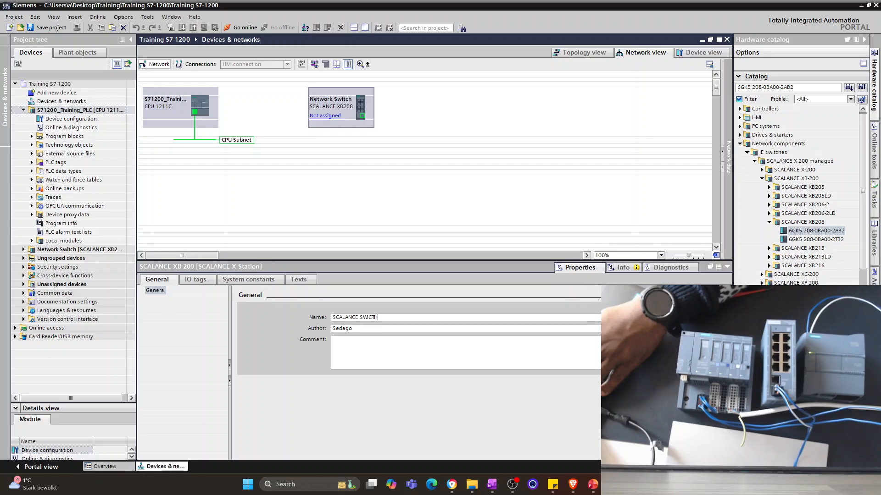
pyautogui.press('Return')
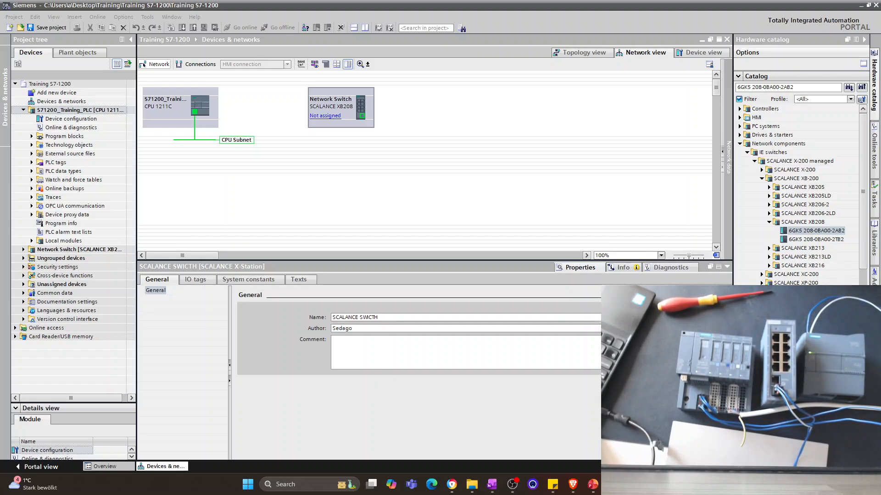
pyautogui.click(389, 316)
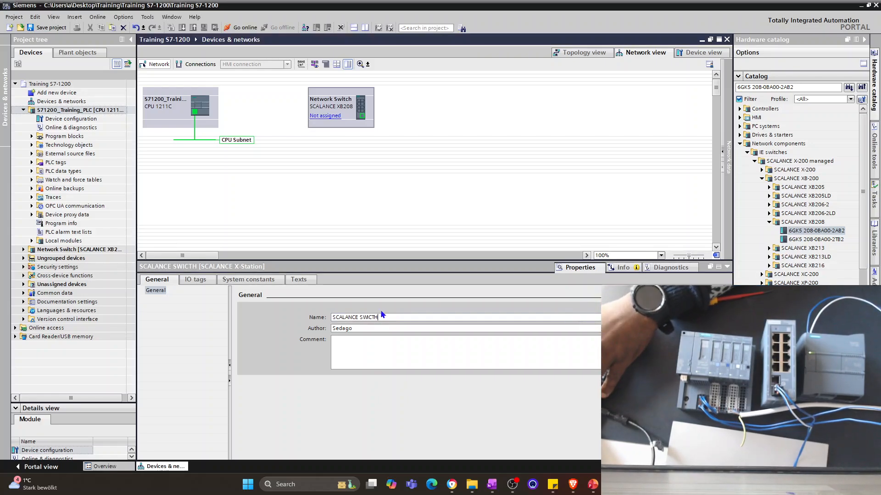
pyautogui.press('BackSpace')
pyautogui.press('BackSpace')
pyautogui.press('BackSpace')
pyautogui.write('TCH')
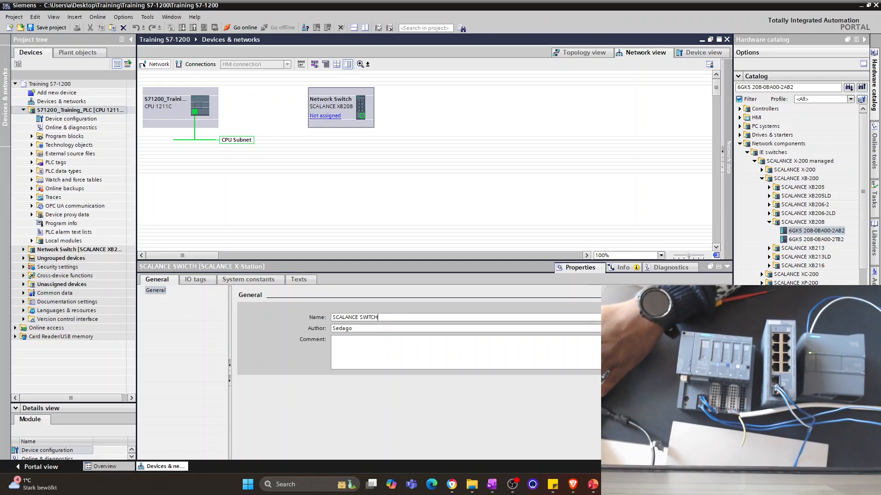
pyautogui.click(318, 164)
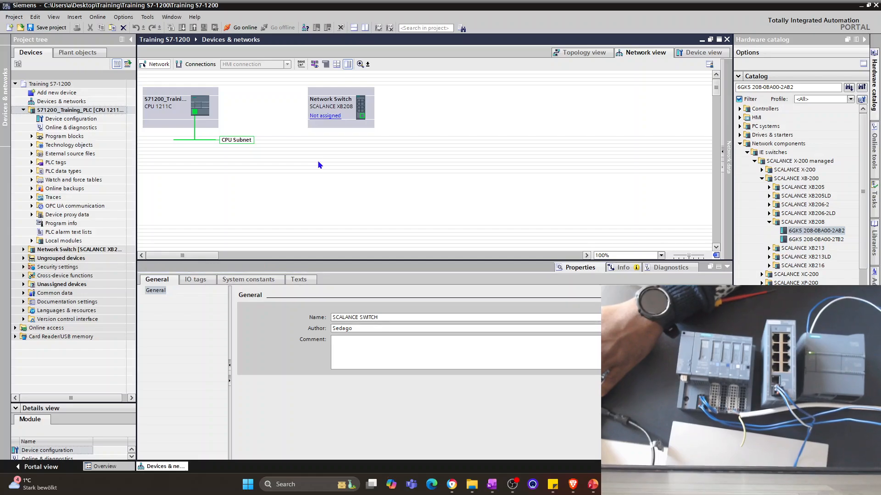
# Assign the unassigned Network Switch to the IO controller S71200_Training_PLC.CPU_PN_X1, then deselect the resulting IO system.
pyautogui.click(335, 95)
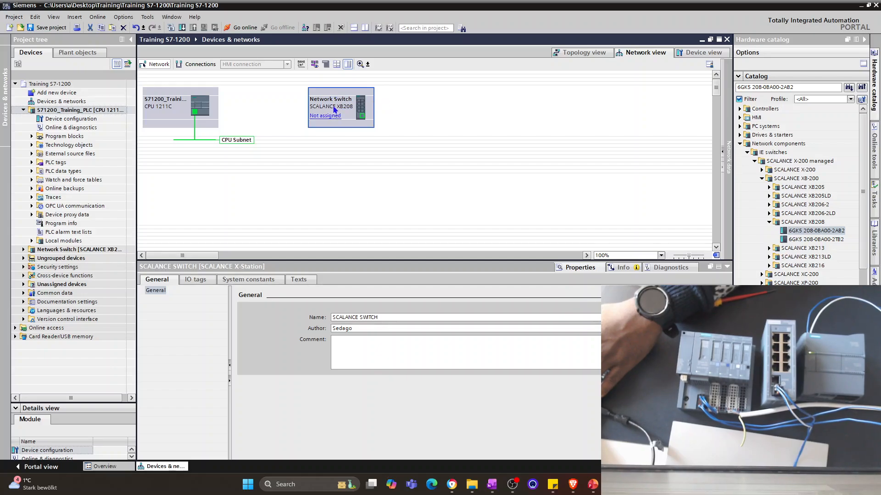
pyautogui.click(471, 176)
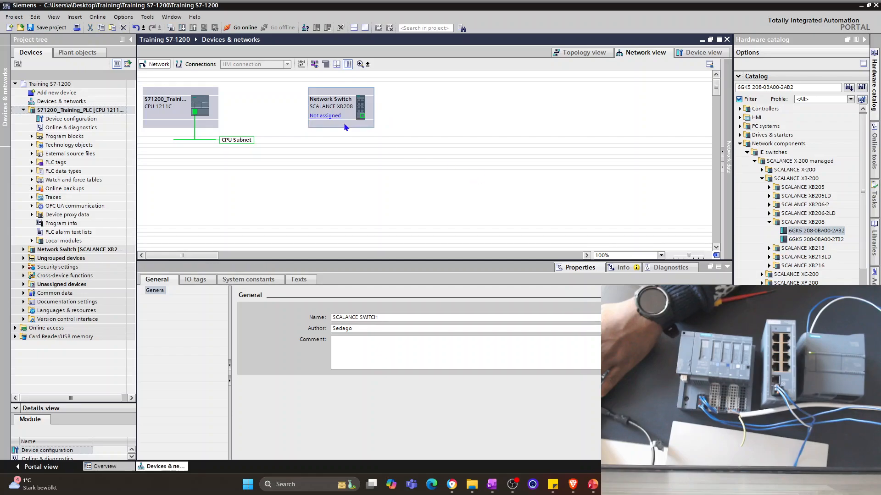
pyautogui.click(363, 125)
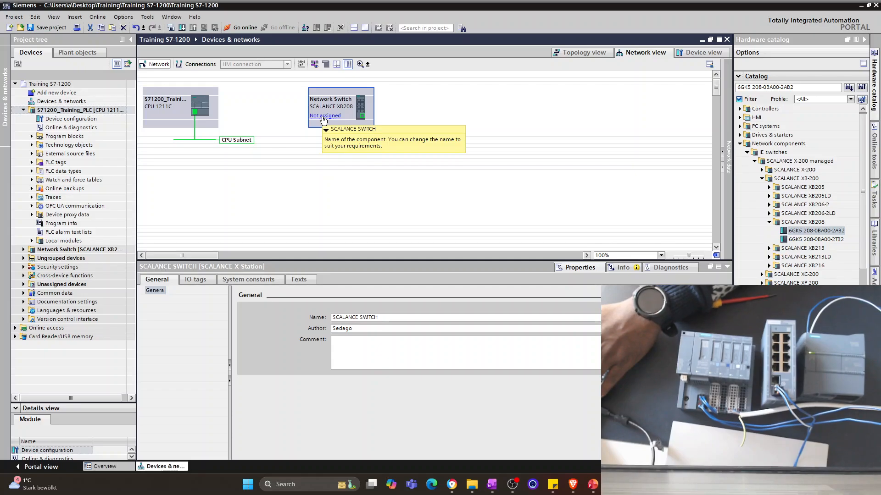
pyautogui.click(324, 118)
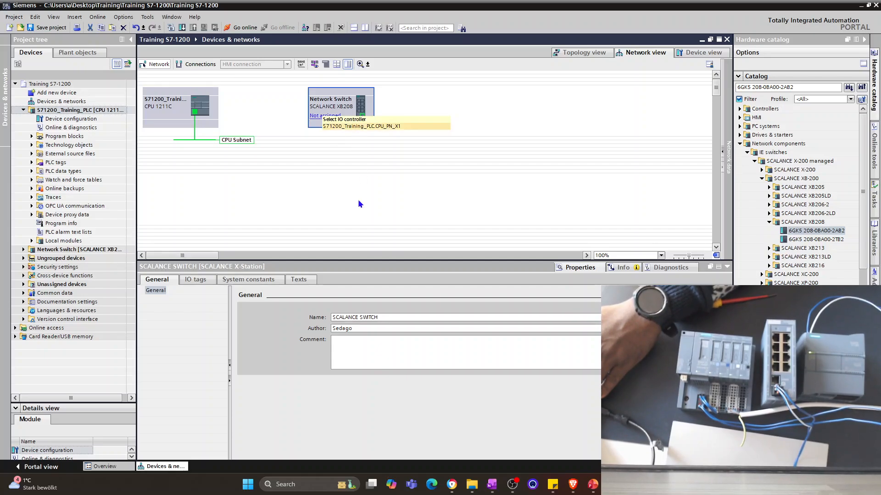
pyautogui.press('Return')
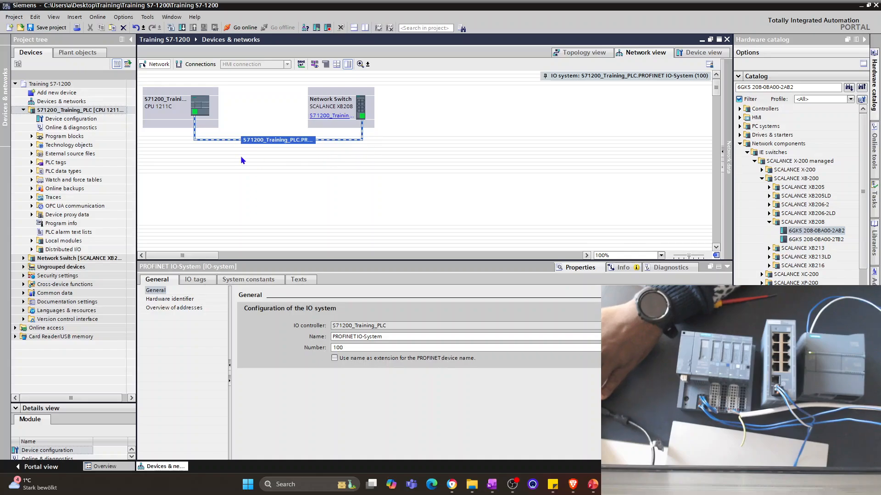
pyautogui.moveTo(196, 127)
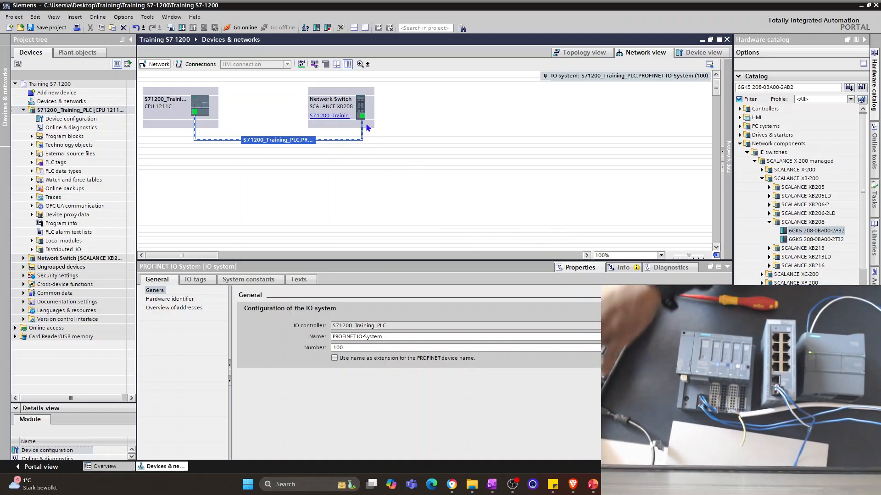
pyautogui.click(663, 94)
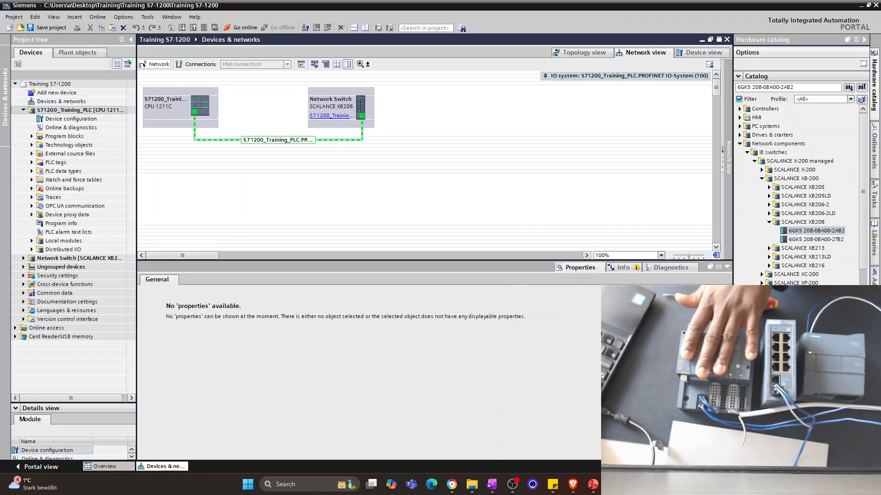
# Switch to the OneNote hardware notes and shrink and move their window so the part numbers show alongside the hardware catalog.
pyautogui.click(490, 492)
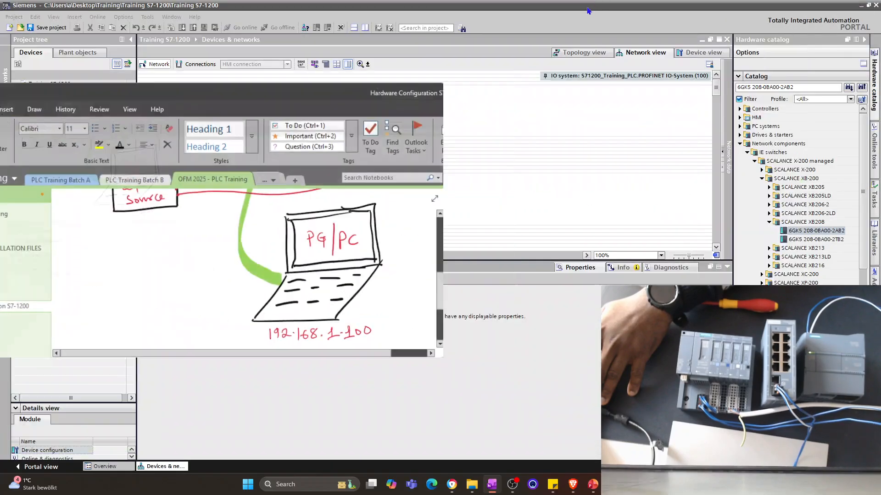
pyautogui.moveTo(367, 339); pyautogui.dragTo(216, 430)
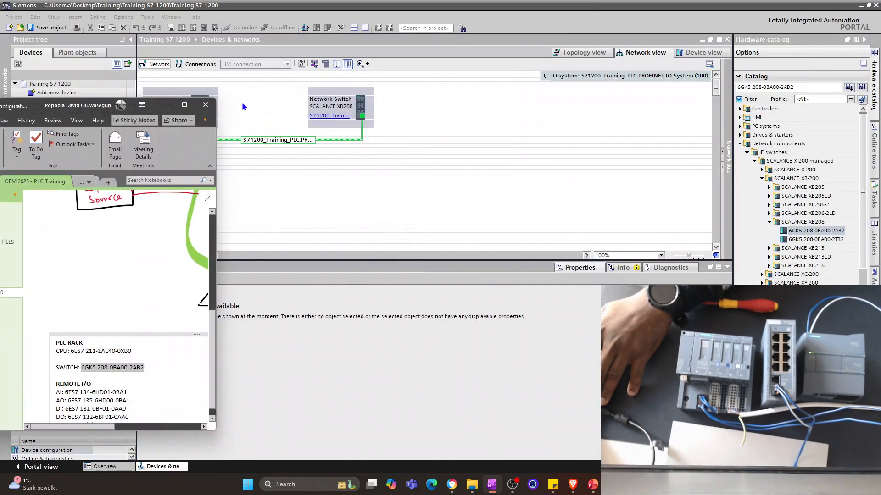
pyautogui.moveTo(36, 117); pyautogui.dragTo(122, 95)
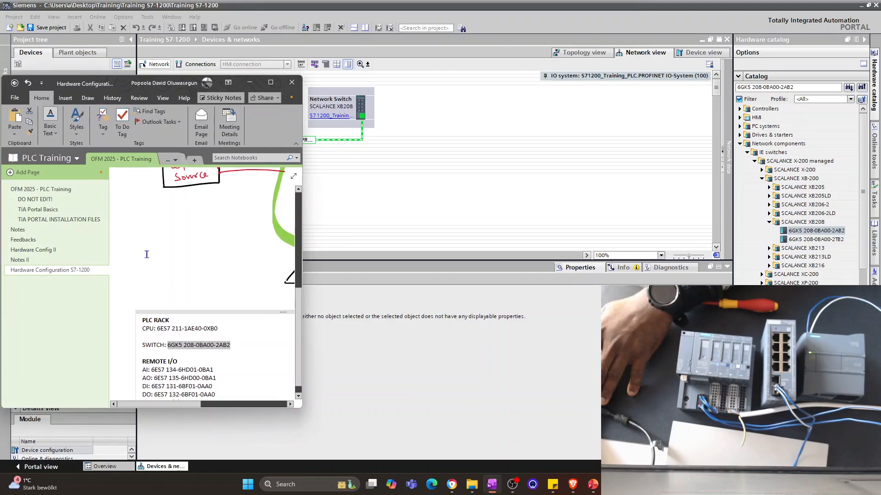
# Reposition the OneNote window and copy the remote I/O interface module part number 6ES7 155-6AU01-0CN0.
pyautogui.scroll(-3, 198, 298)
pyautogui.scroll(3, 203, 315)
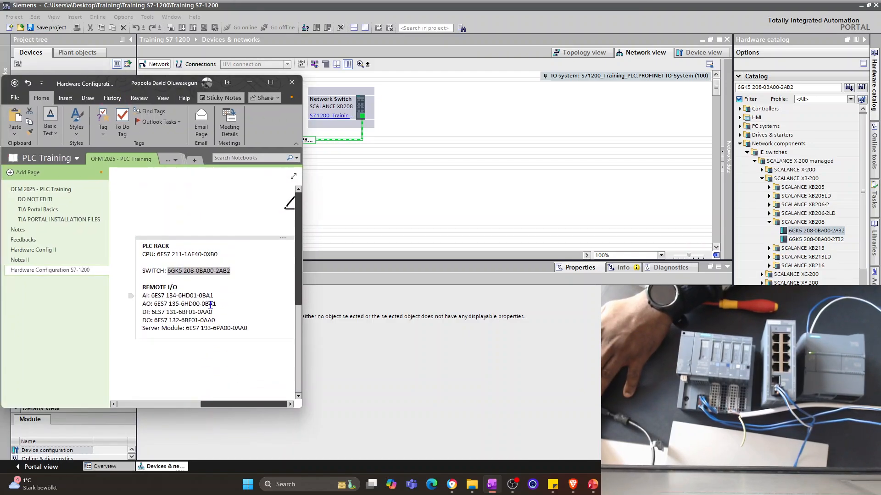
pyautogui.click(258, 273)
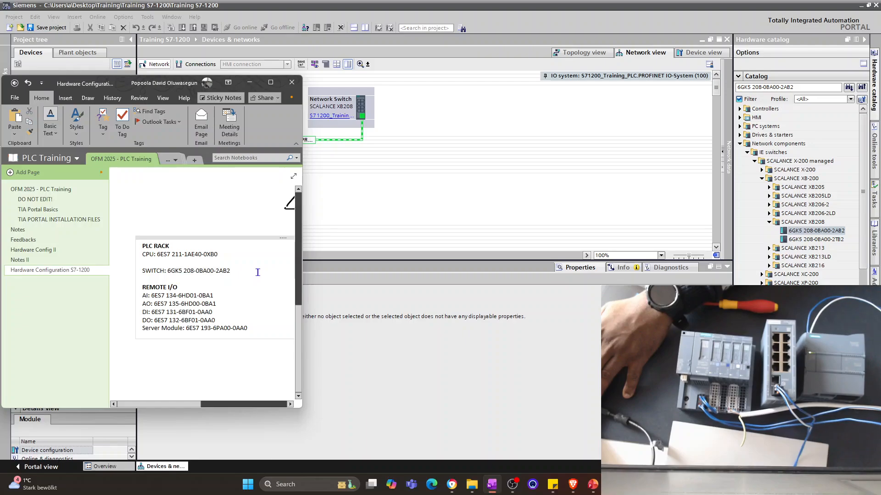
pyautogui.moveTo(69, 86); pyautogui.dragTo(880, 257)
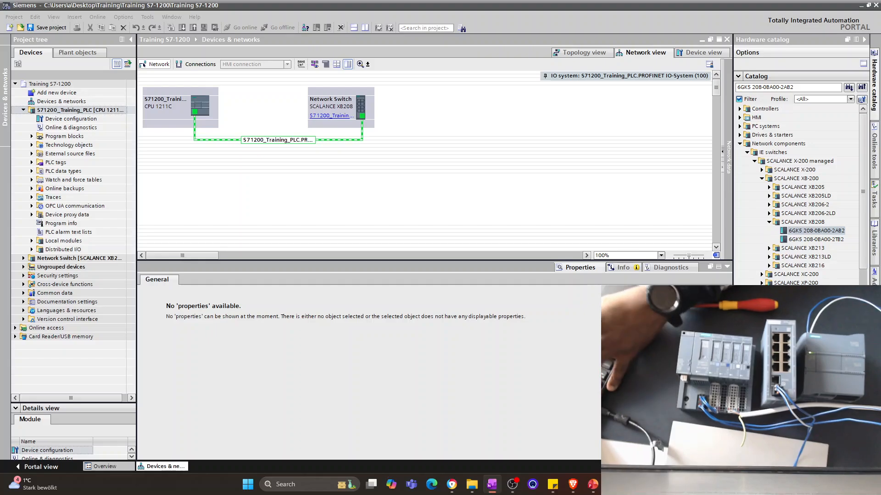
pyautogui.moveTo(435, 68); pyautogui.dragTo(152, 89)
pyautogui.moveTo(242, 291); pyautogui.dragTo(170, 288)
pyautogui.hotkey('ctrl', 'c')
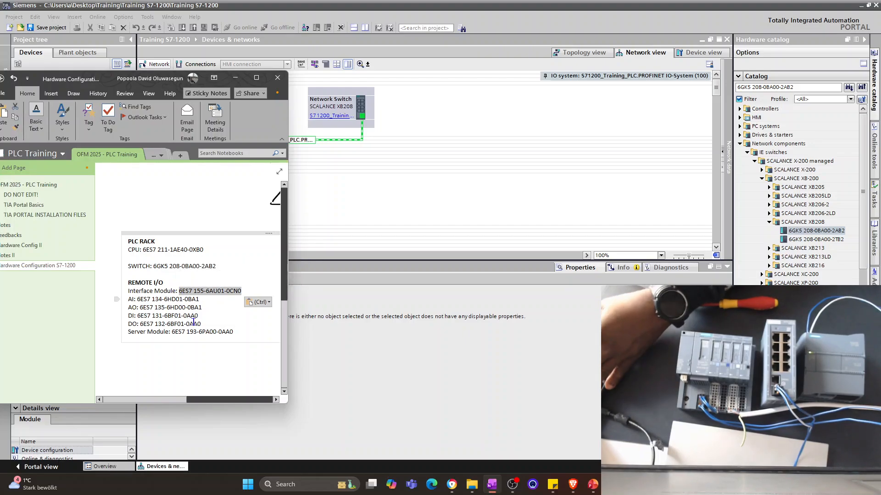
# Find interface module 6ES7 155-6AU01-0CN0 in the TIA Portal hardware catalog and place it beside the Network Switch in the network view.
pyautogui.click(776, 78)
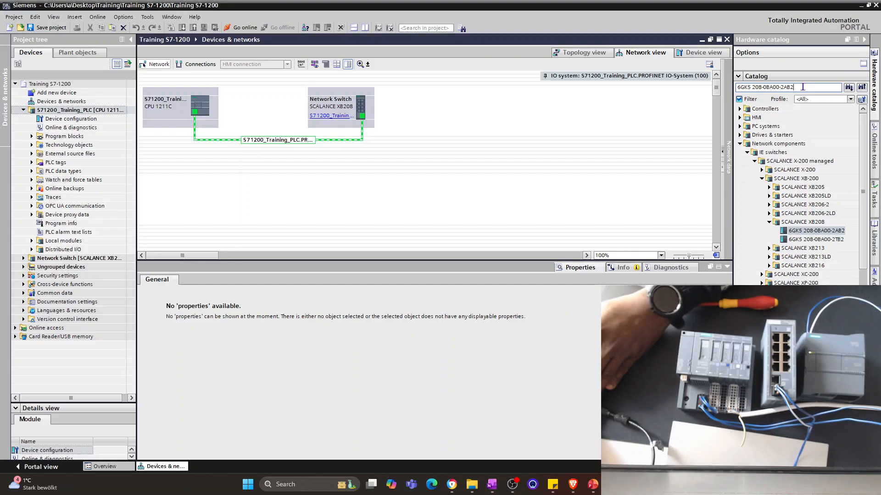
pyautogui.tripleClick(789, 87)
pyautogui.hotkey('ctrl', 'v')
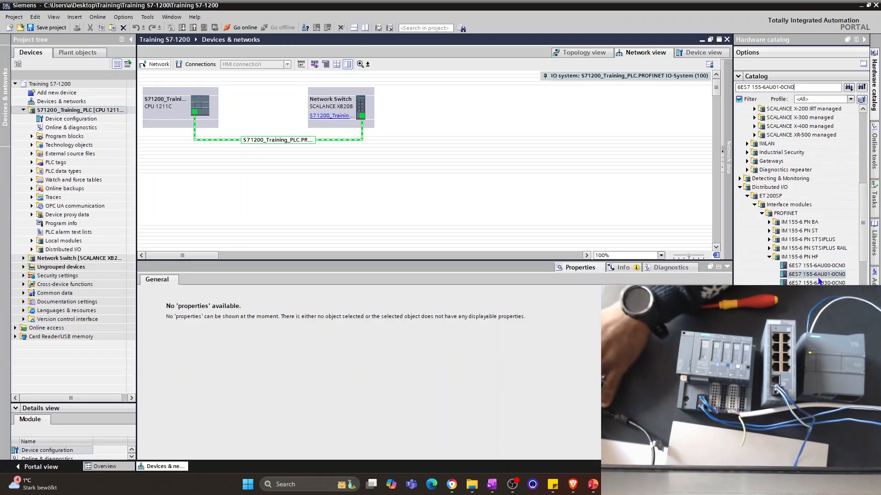
pyautogui.moveTo(821, 275); pyautogui.dragTo(661, 205)
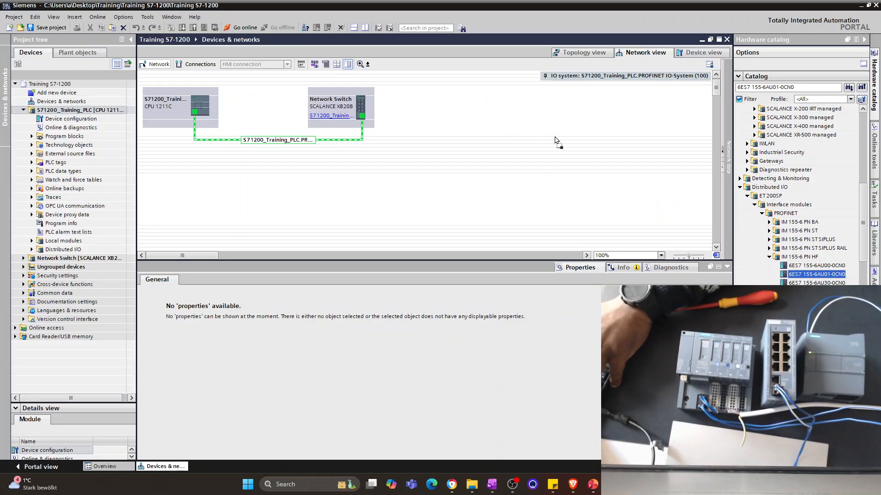
pyautogui.moveTo(555, 140); pyautogui.dragTo(555, 137)
pyautogui.moveTo(555, 99); pyautogui.dragTo(461, 101)
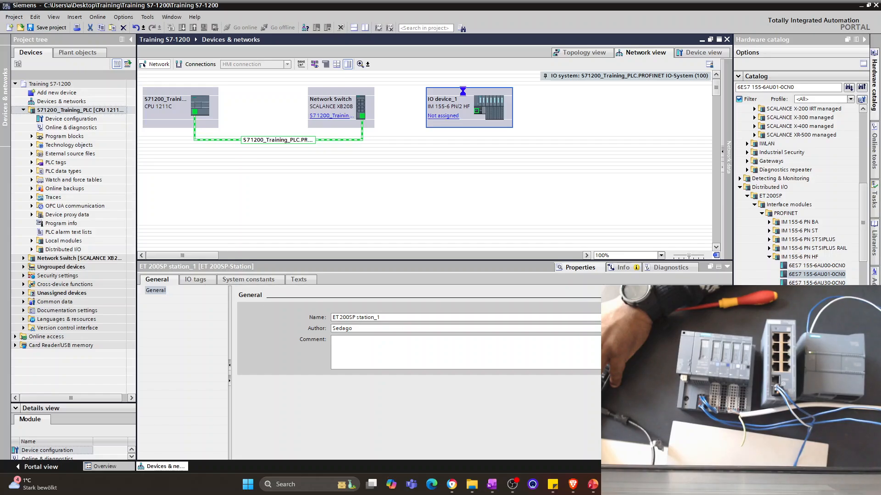
# Open the new IM 155-6 PN/2 HF station in the device view, enlarge the rack area and inspect the interface module's available commands.
pyautogui.doubleClick(463, 91)
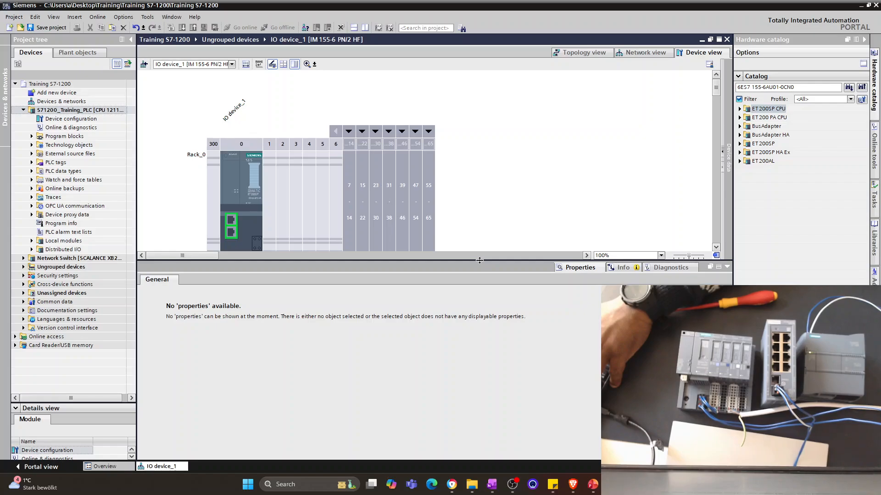
pyautogui.moveTo(479, 260); pyautogui.dragTo(480, 285)
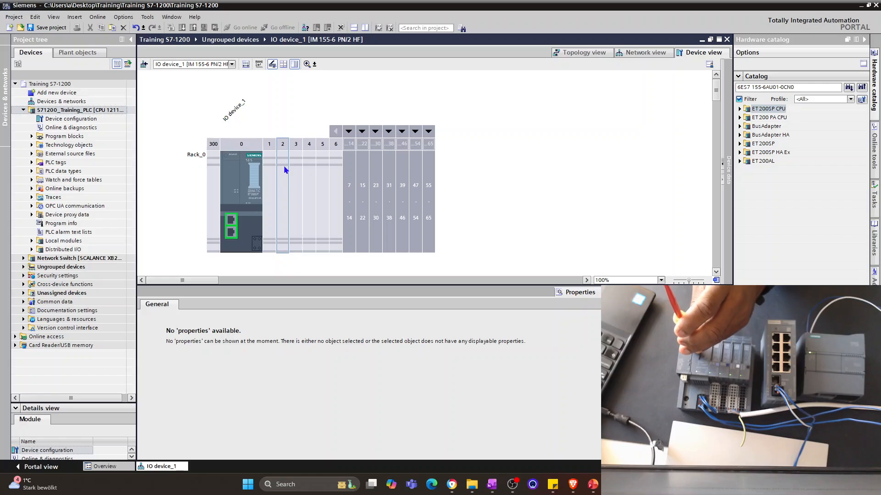
pyautogui.click(257, 193)
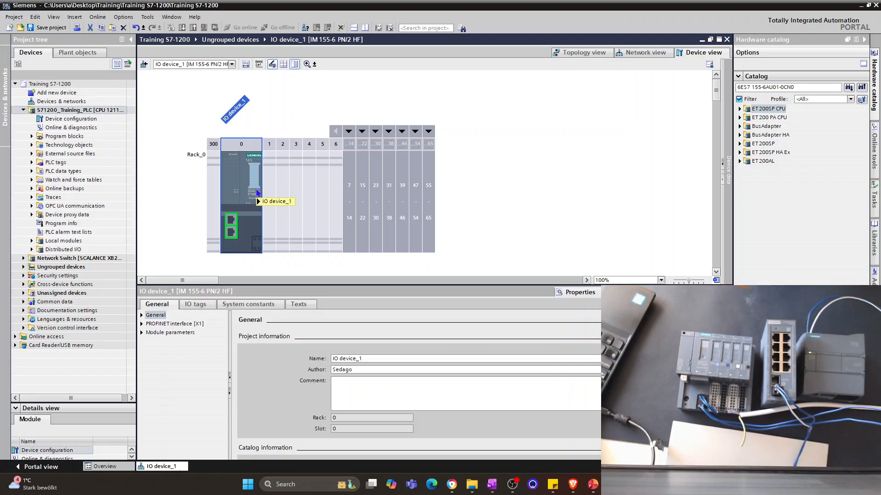
pyautogui.rightClick(257, 192)
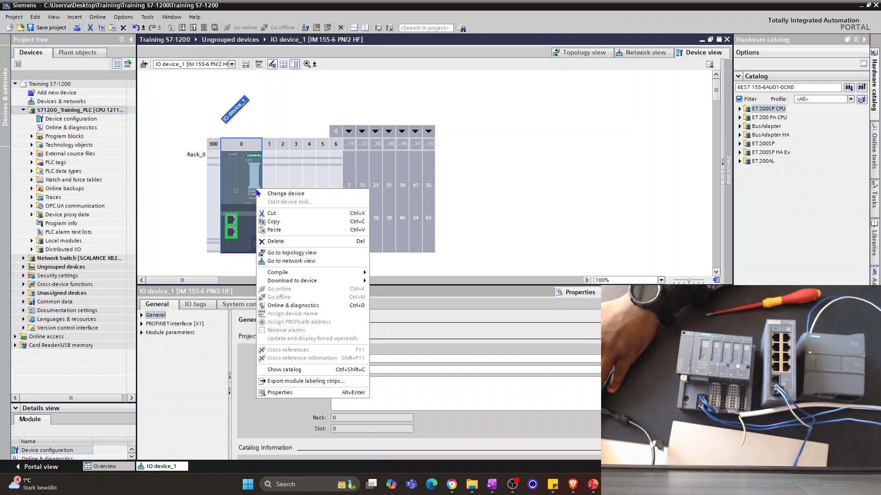
pyautogui.click(233, 219)
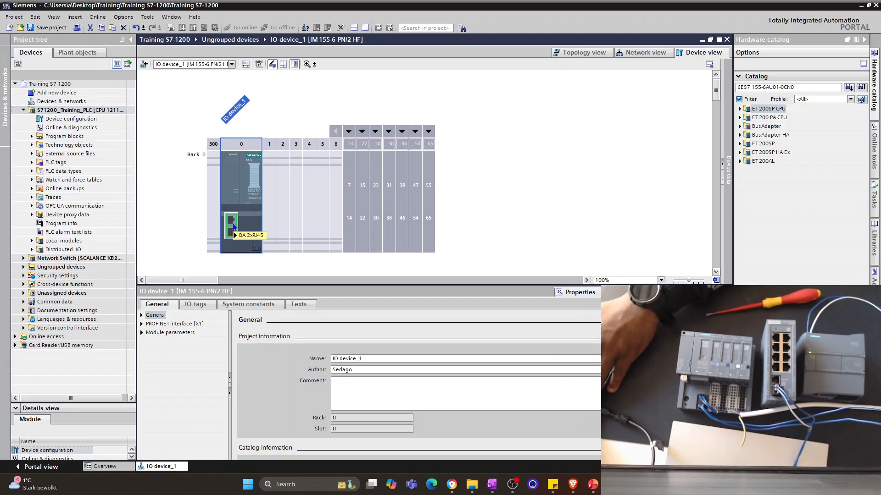
# Search the hardware catalog for the bus adapter 6ES7 193-6AG20-0AA0.
pyautogui.click(800, 89)
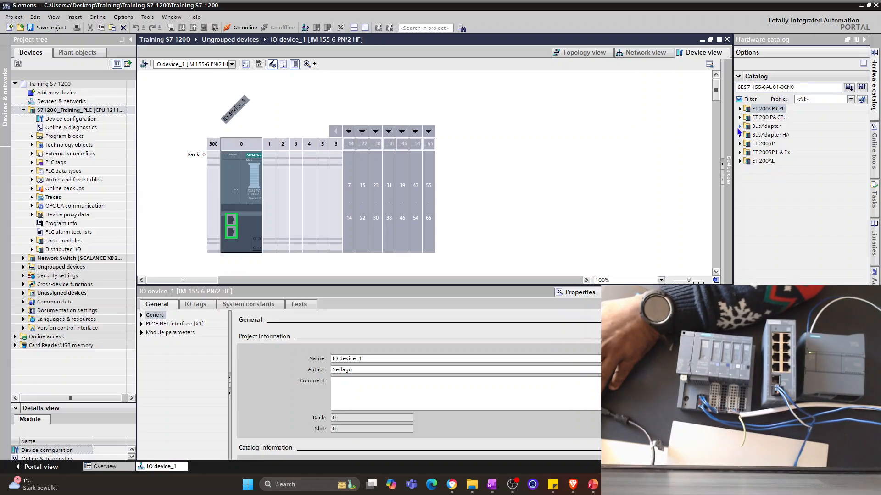
pyautogui.press('Delete')
pyautogui.press('Delete')
pyautogui.write('93')
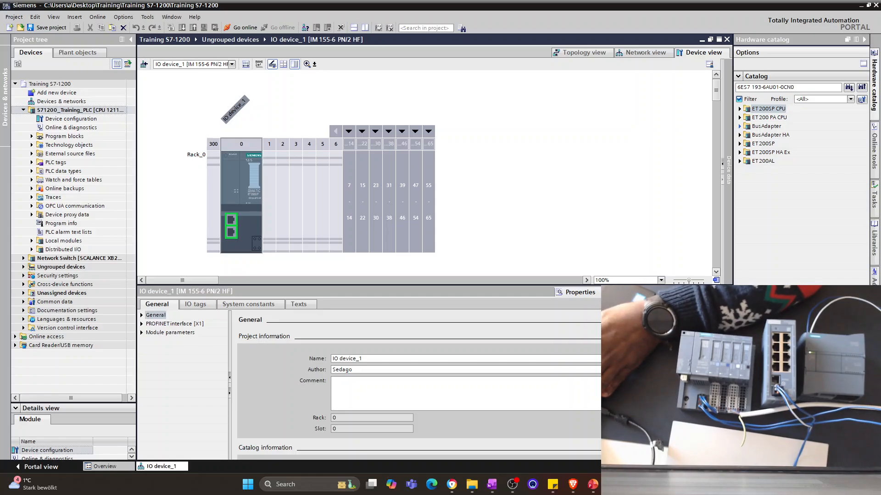
pyautogui.write('G20')
pyautogui.press('Delete')
pyautogui.press('Delete')
pyautogui.press('Delete')
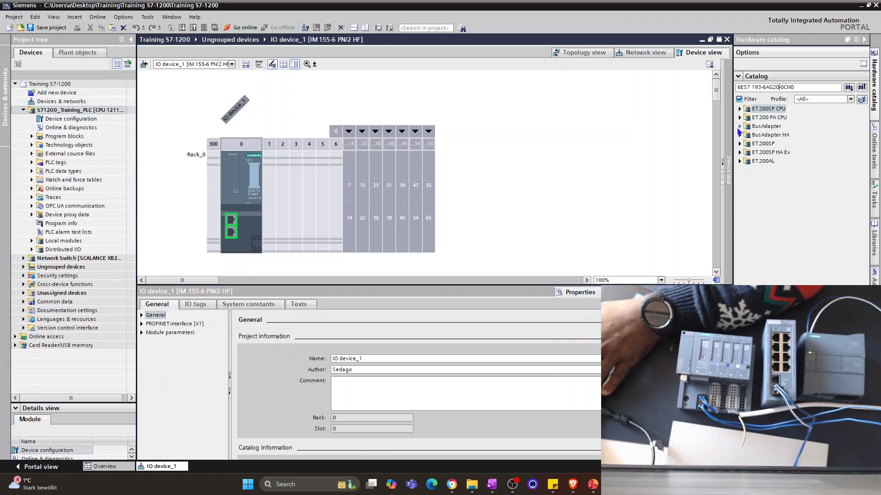
pyautogui.press('Delete')
pyautogui.press('Delete')
pyautogui.write('AA')
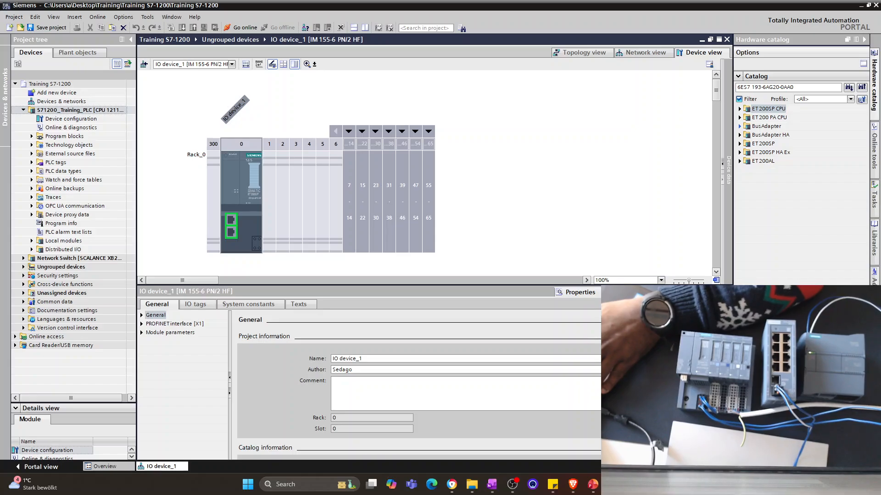
pyautogui.press('Return')
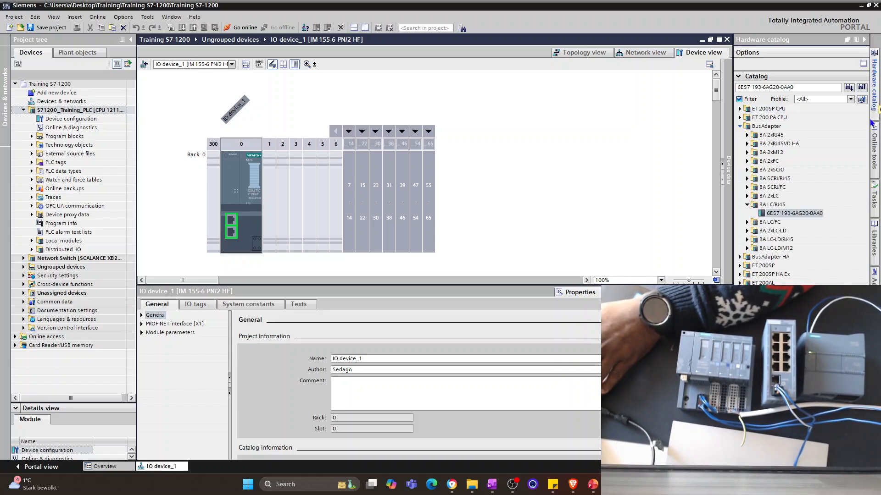
# Try to place bus adapter 6ES7 193-6AG20-0AA0 on the interface module body, and try deleting the existing module.
pyautogui.click(782, 215)
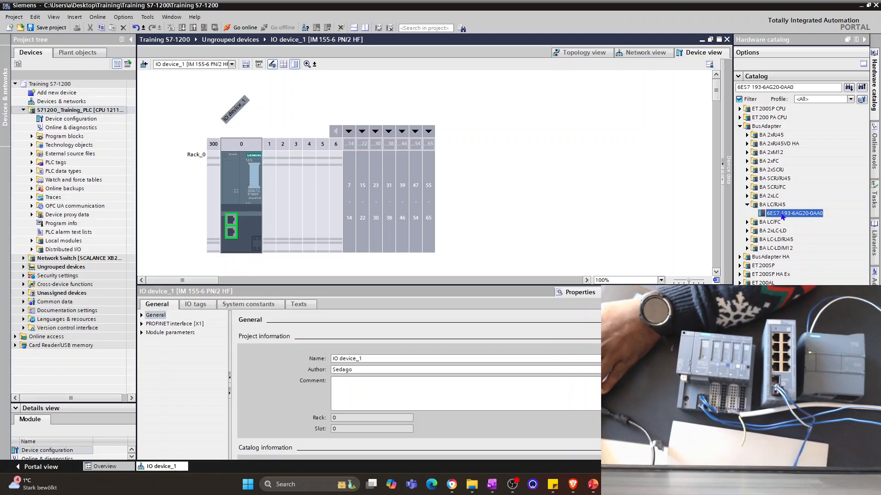
pyautogui.moveTo(783, 215); pyautogui.dragTo(258, 217)
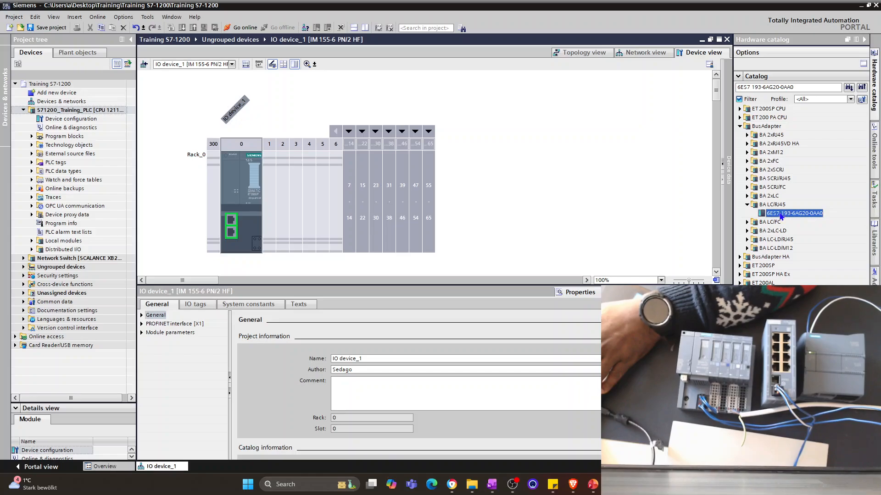
pyautogui.click(255, 175)
pyautogui.rightClick(256, 176)
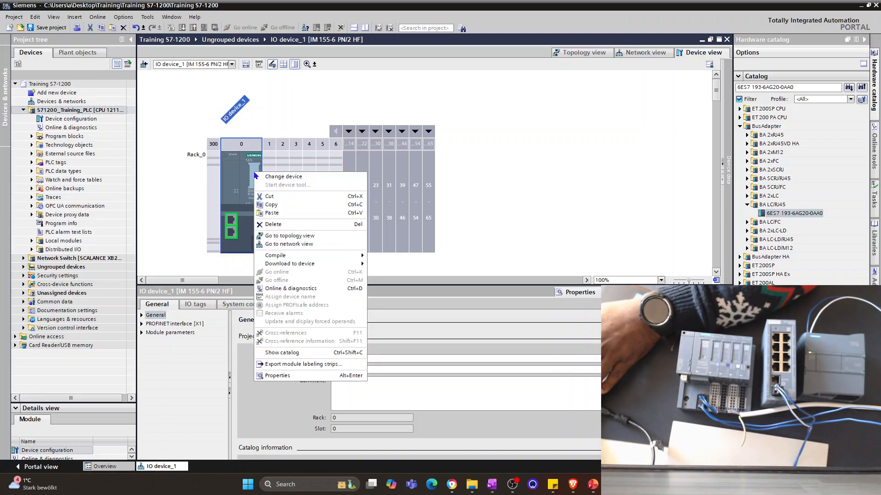
pyautogui.click(296, 231)
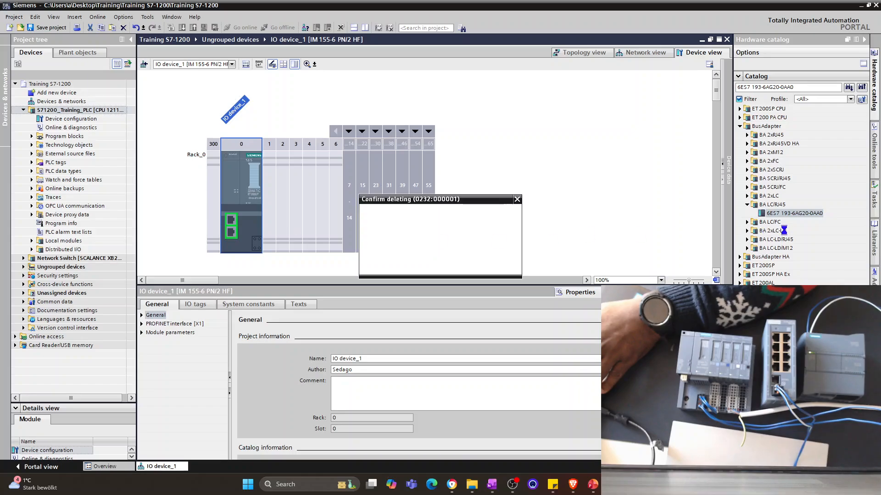
pyautogui.click(460, 266)
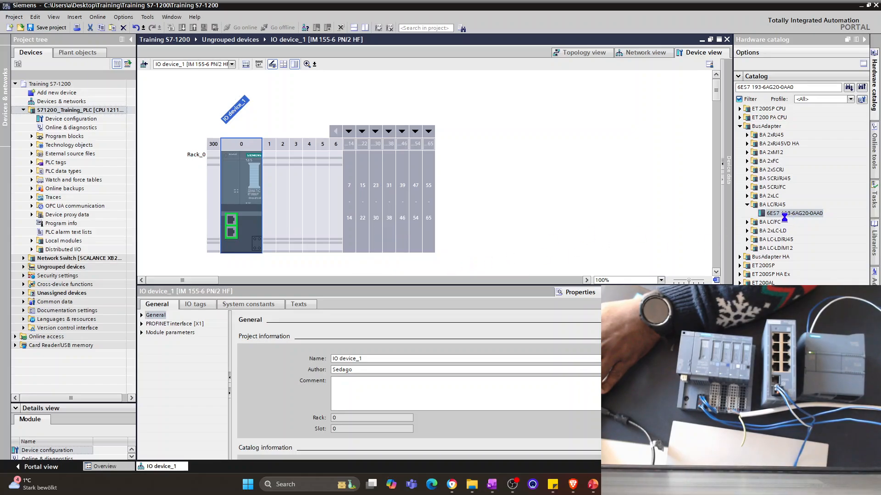
pyautogui.moveTo(794, 213); pyautogui.dragTo(243, 195)
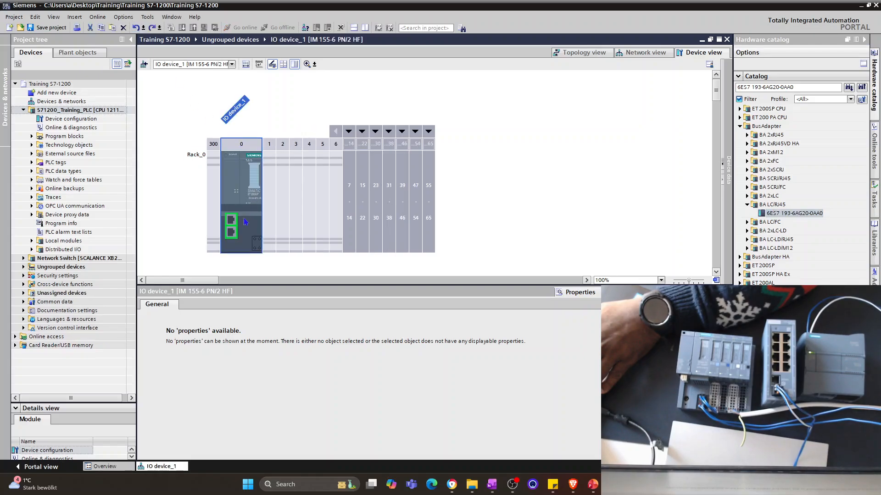
# Replace the interface module's BA 2xRJ45 adapter with the BA LC/RJ45 adapter 6ES7 193-6AG20-0AA0 and accept the device change.
pyautogui.click(234, 229)
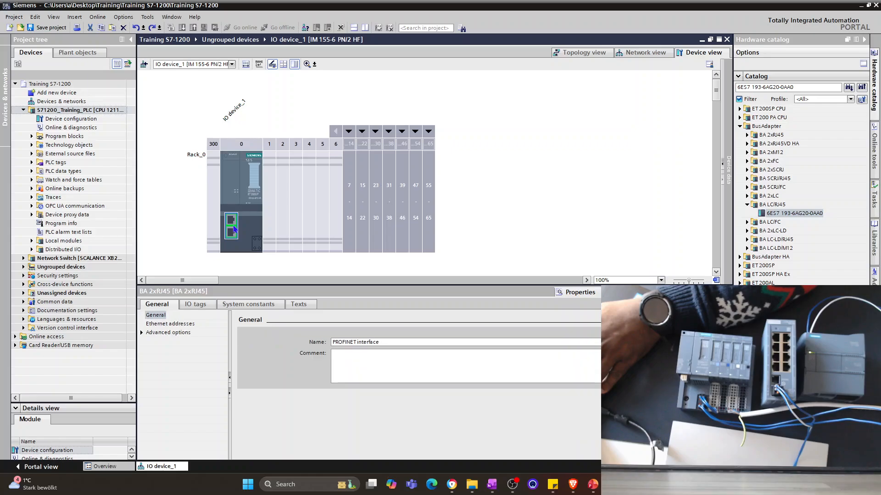
pyautogui.moveTo(778, 214); pyautogui.dragTo(236, 231)
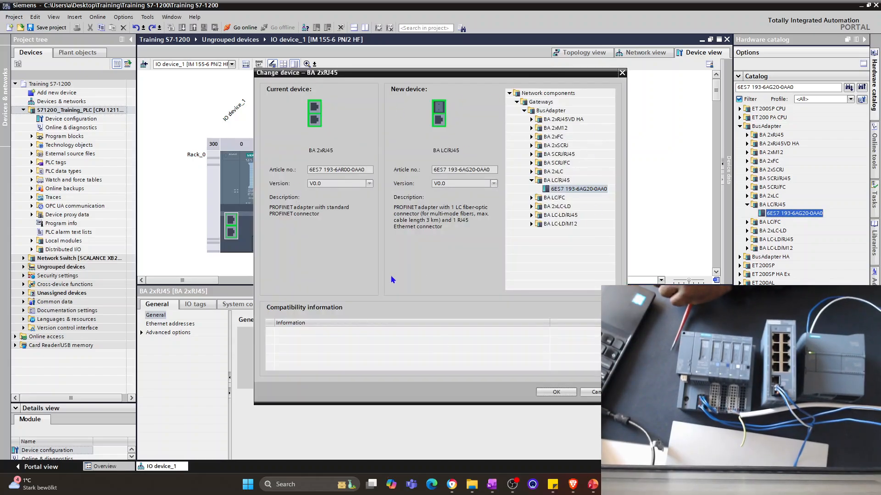
pyautogui.click(562, 392)
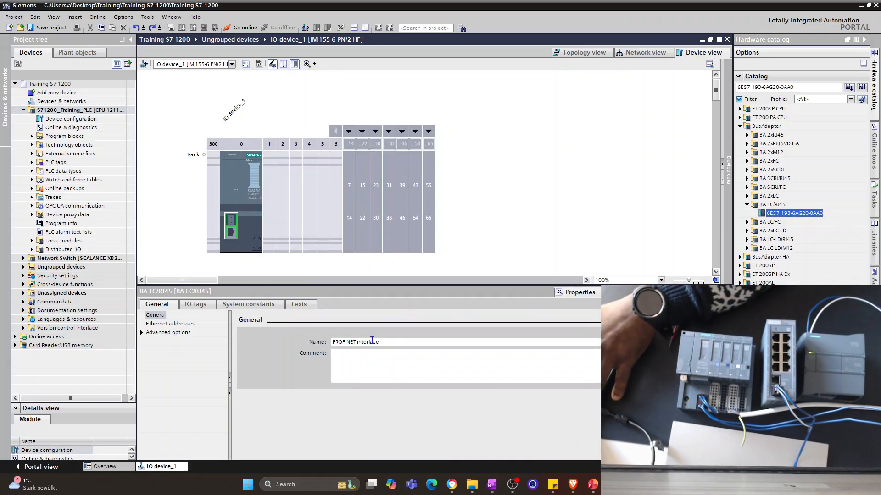
pyautogui.click(233, 233)
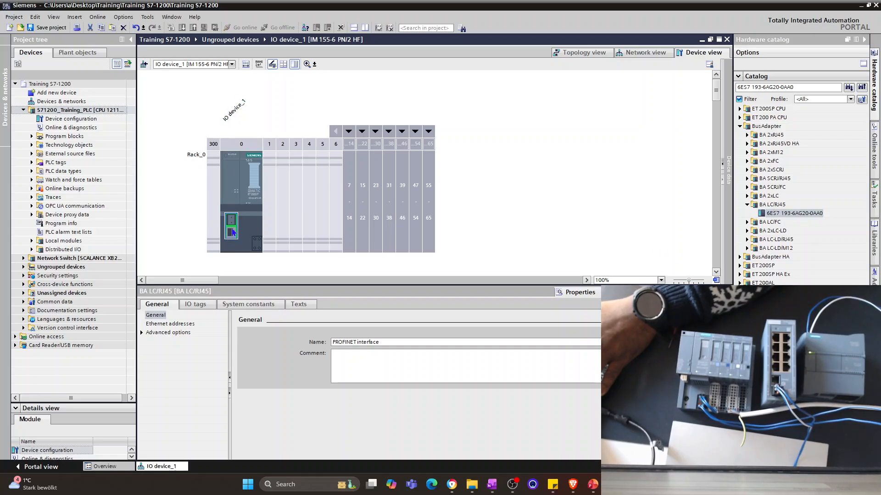
# Add the bus adapter number 6ES7 193-6AG20-0AA0 on a new line below the interface module in the OneNote hardware list.
pyautogui.click(491, 485)
pyautogui.click(242, 291)
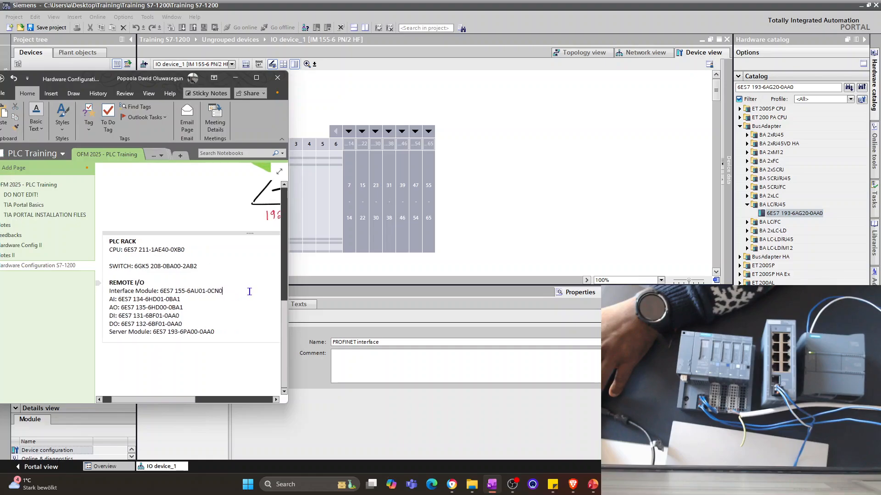
pyautogui.press('Return')
pyautogui.write('6ES7 193-6AG20-0AA0')
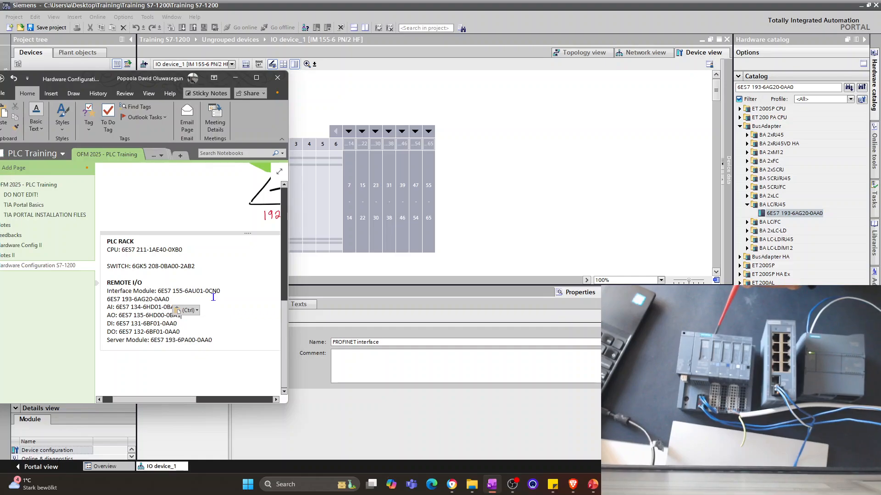
# Copy the AI part number 6ES7 134-6HD01-0BA1, find that module in the TIA Portal hardware catalog and insert it into slot 1.
pyautogui.moveTo(209, 309); pyautogui.dragTo(119, 310)
pyautogui.hotkey('ctrl', 'c')
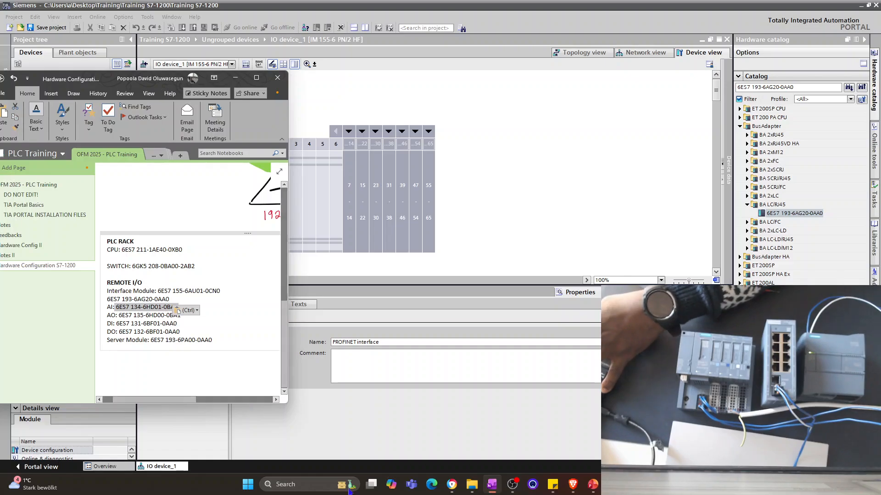
pyautogui.click(803, 86)
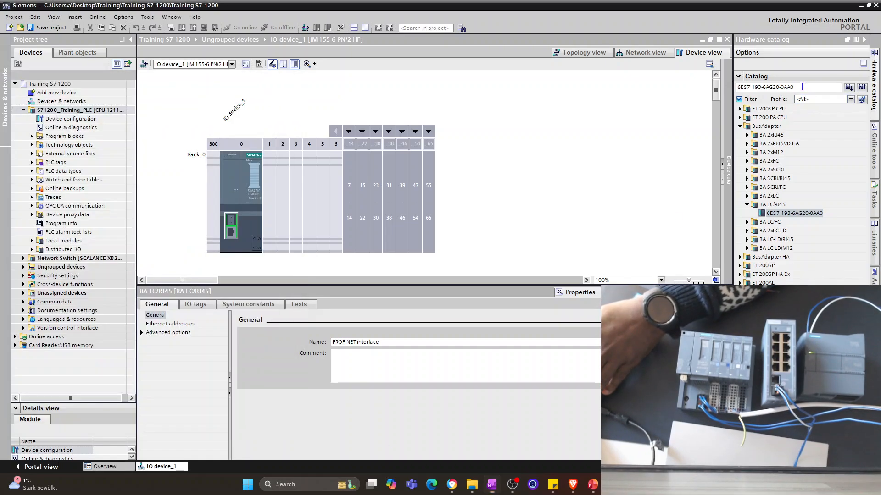
pyautogui.moveTo(802, 87); pyautogui.dragTo(737, 89)
pyautogui.hotkey('ctrl', 'v')
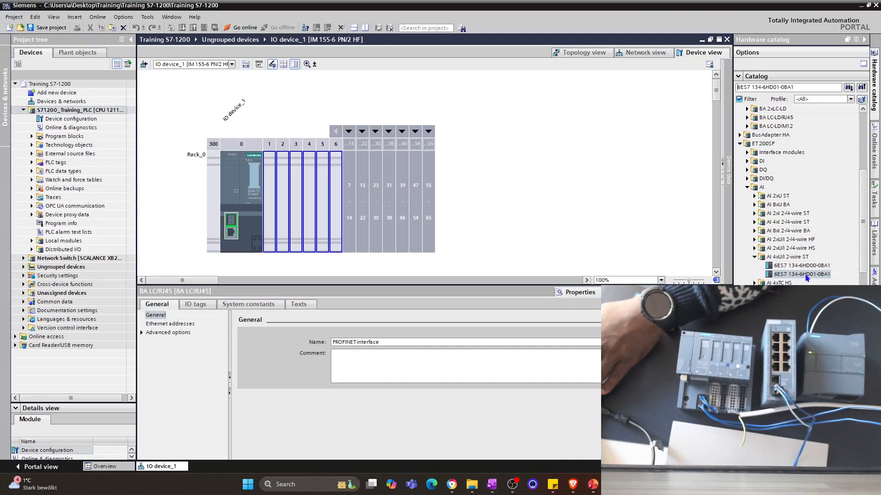
pyautogui.moveTo(806, 278); pyautogui.dragTo(270, 165)
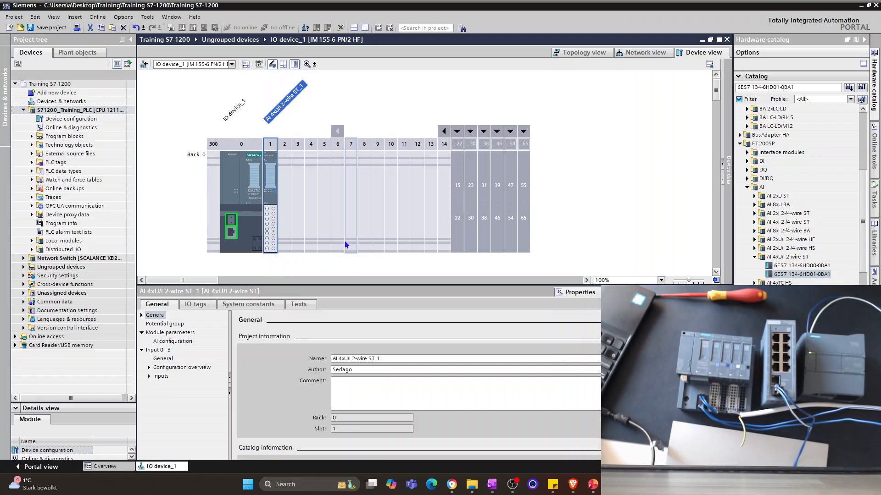
# Copy the AO part number 6ES7 135-6HD00-0BA1 from the OneNote list, find that module in TIA Portal's hardware catalog and insert it into slot 2.
pyautogui.hotkey('alt', 'Tab')
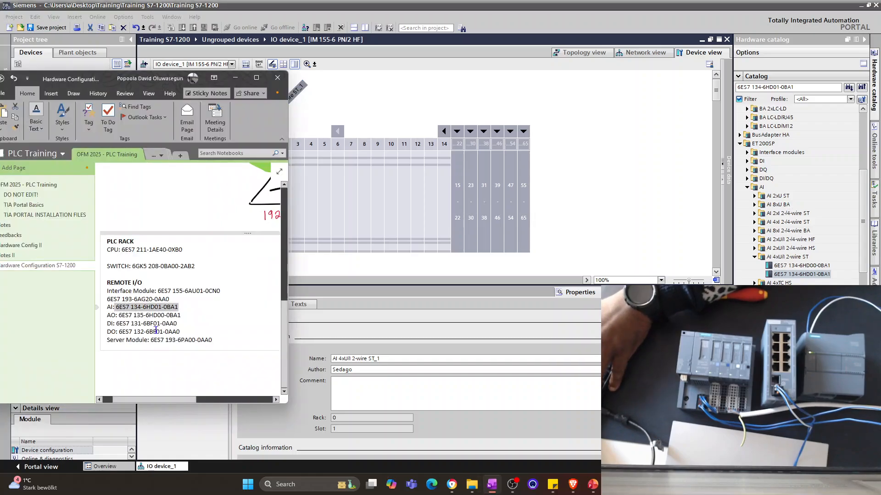
pyautogui.moveTo(181, 317); pyautogui.dragTo(121, 318)
pyautogui.hotkey('ctrl', 'c')
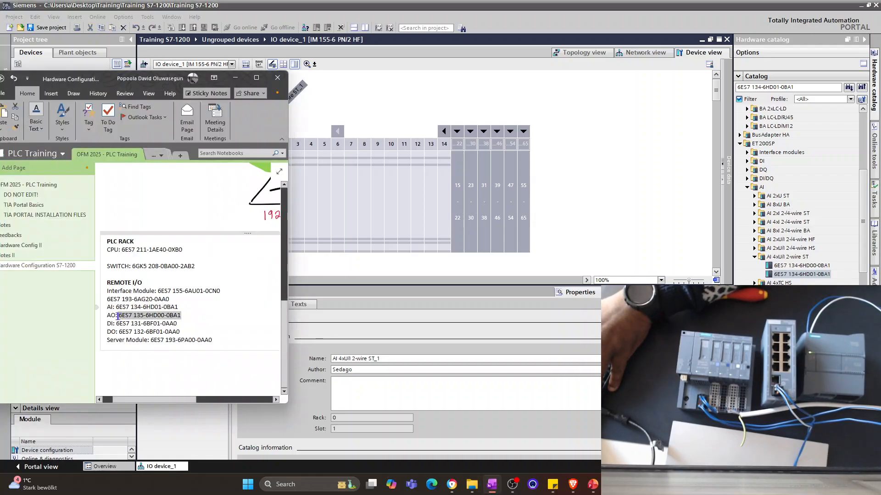
pyautogui.click(808, 84)
pyautogui.hotkey('ctrl', 'a')
pyautogui.hotkey('ctrl', 'v')
pyautogui.press('Return')
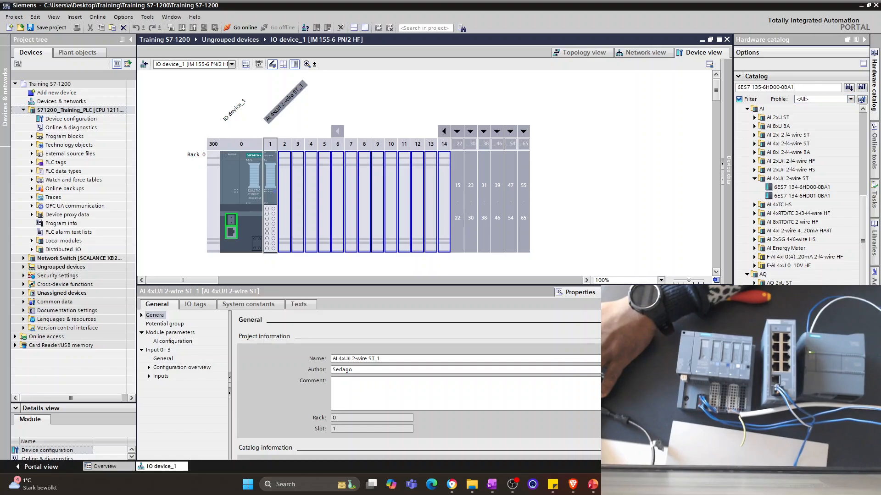
pyautogui.moveTo(785, 327); pyautogui.dragTo(283, 243)
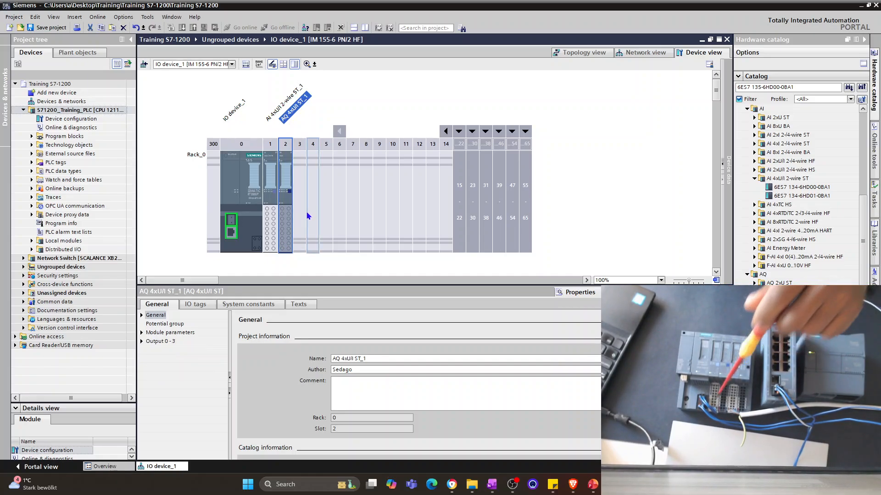
# Look up DI module 6ES7 131-6BF01-0AA0 from the OneNote list in TIA Portal's catalog, insert it into slot 3 and enable a new potential group.
pyautogui.click(492, 484)
pyautogui.moveTo(133, 323); pyautogui.dragTo(113, 327)
pyautogui.hotkey('ctrl', 'c')
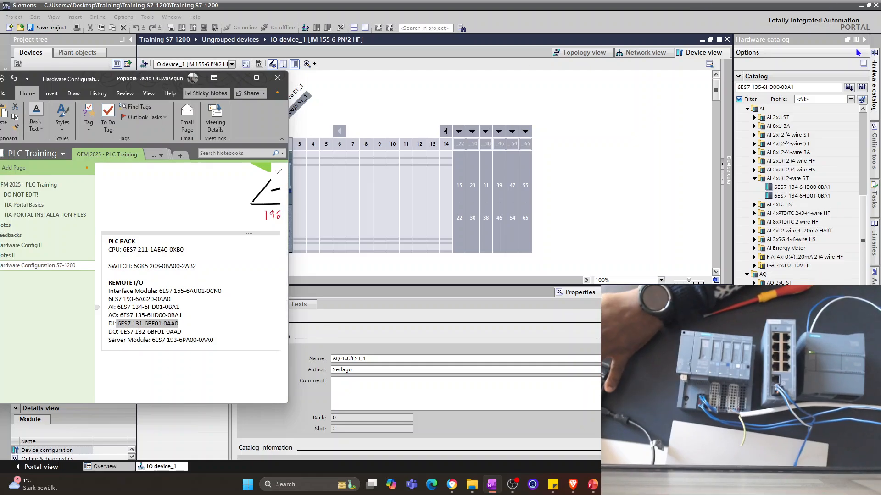
pyautogui.click(811, 85)
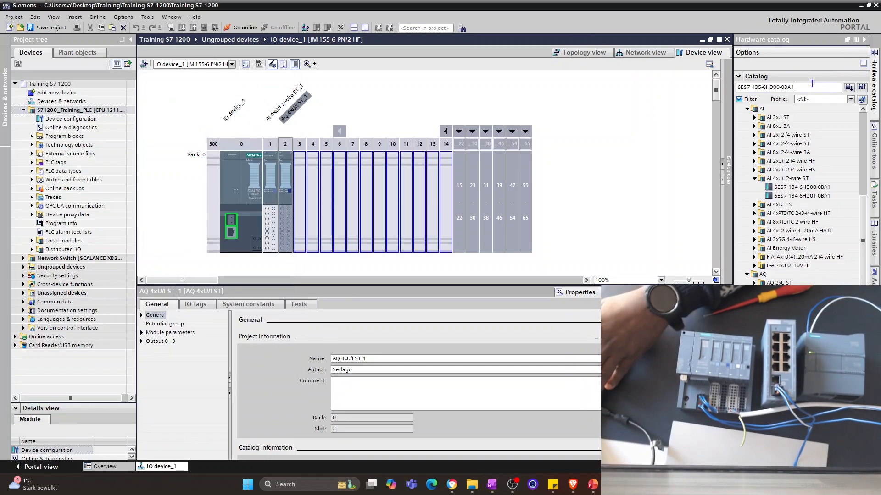
pyautogui.hotkey('ctrl', 'a')
pyautogui.hotkey('ctrl', 'v')
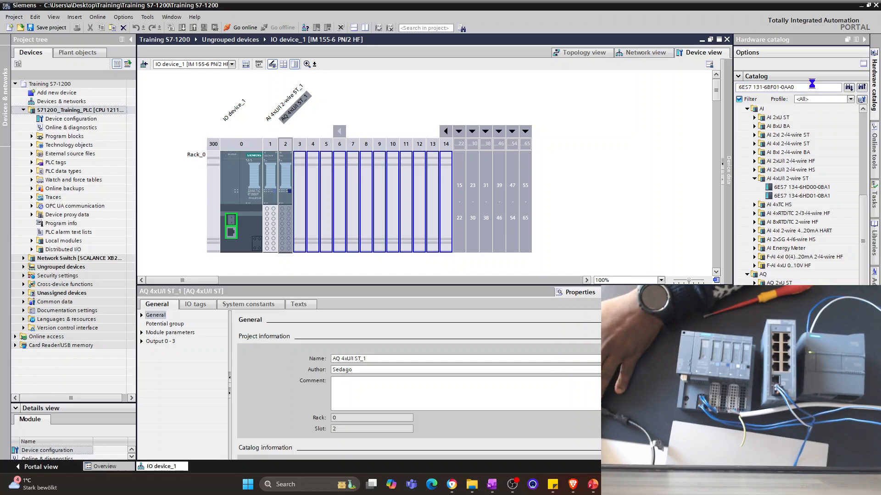
pyautogui.press('Return')
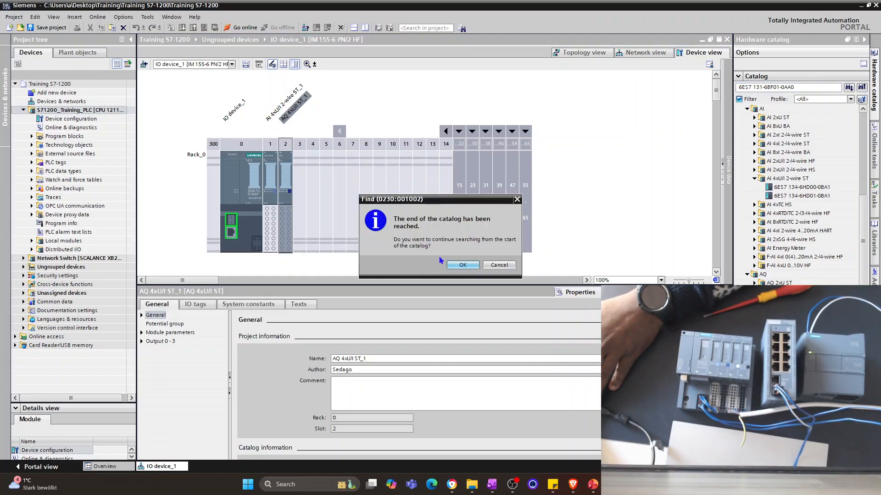
pyautogui.click(452, 266)
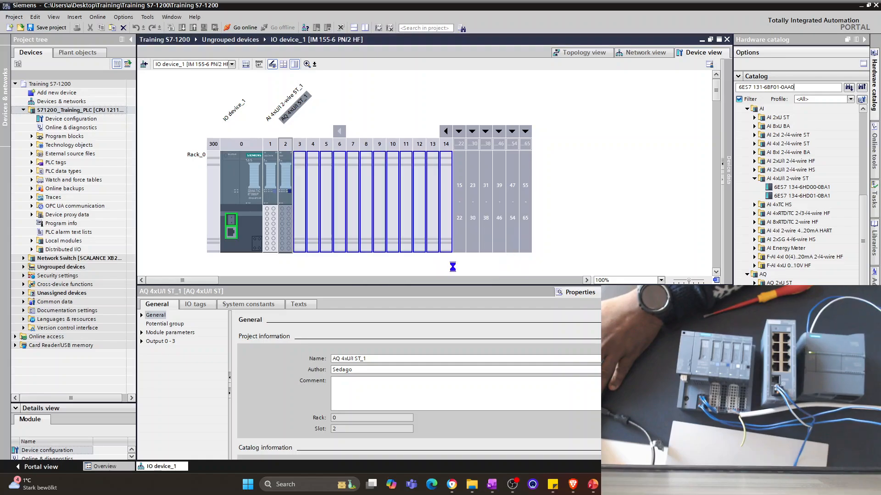
pyautogui.moveTo(814, 137); pyautogui.dragTo(302, 176)
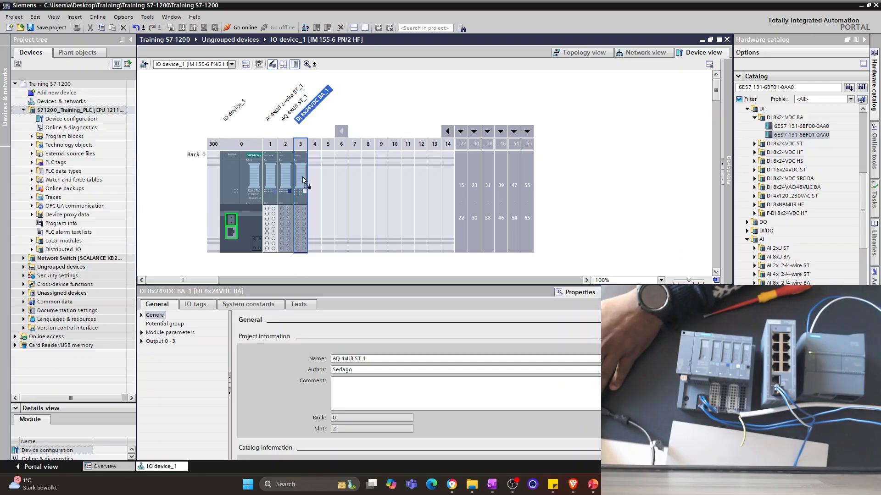
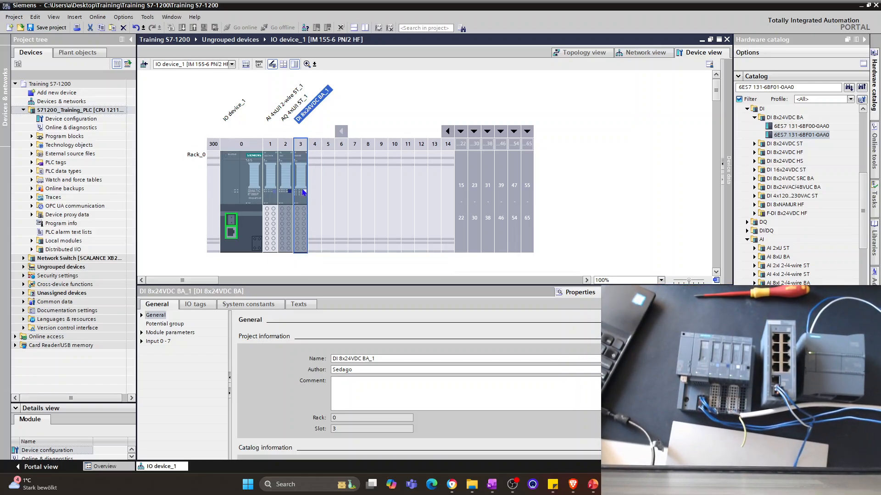
pyautogui.click(163, 325)
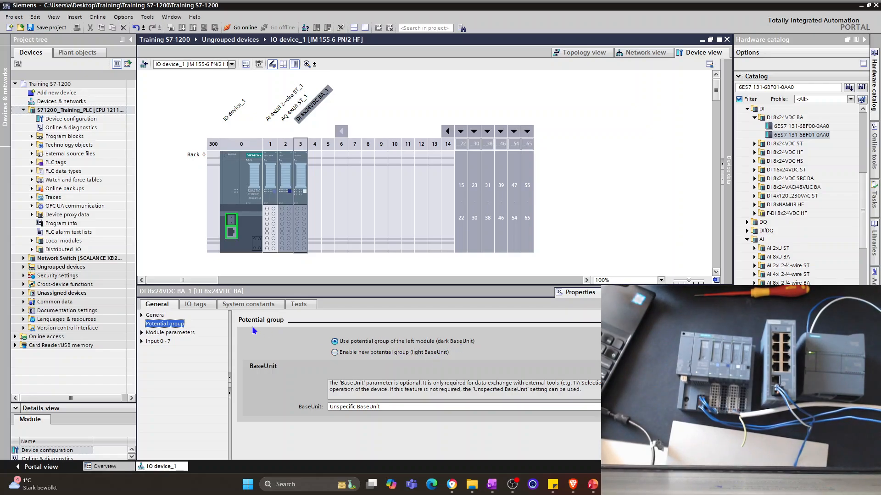
pyautogui.click(335, 354)
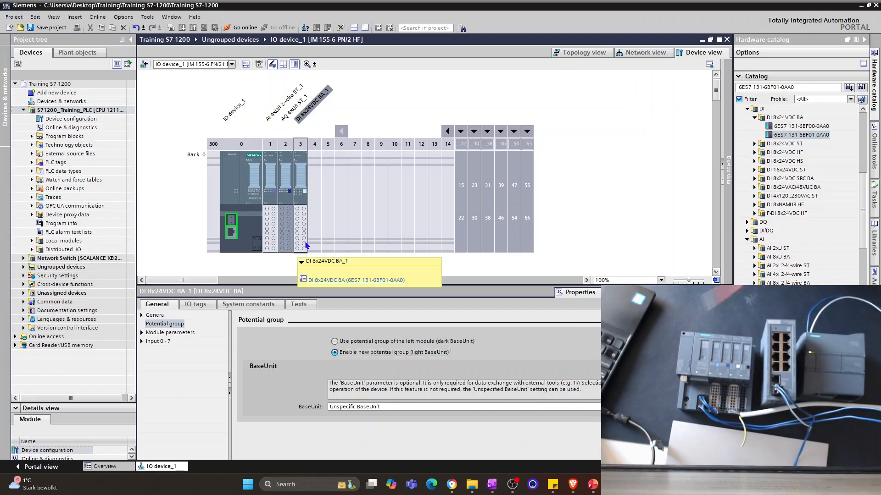
# Take the DO part number 6ES7 132-6BF01-0AA0 from OneNote, search the TIA Portal catalog for it and insert the module into slot 4.
pyautogui.click(492, 484)
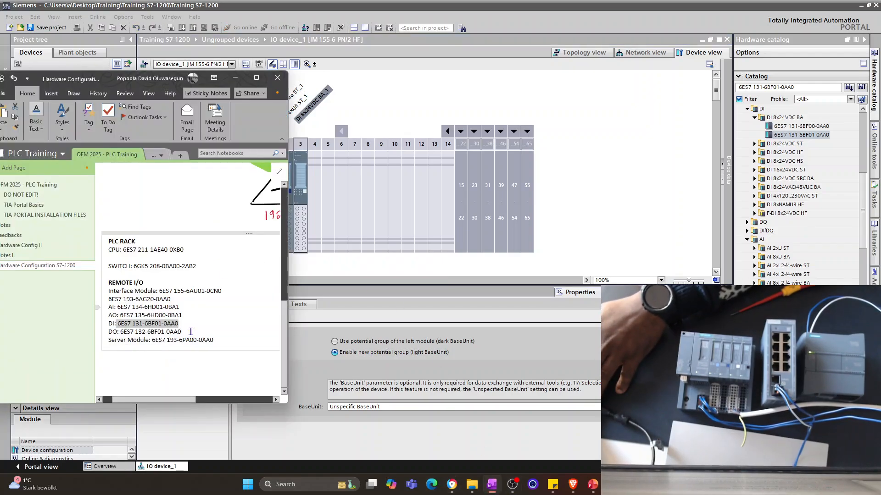
pyautogui.moveTo(190, 331); pyautogui.dragTo(127, 332)
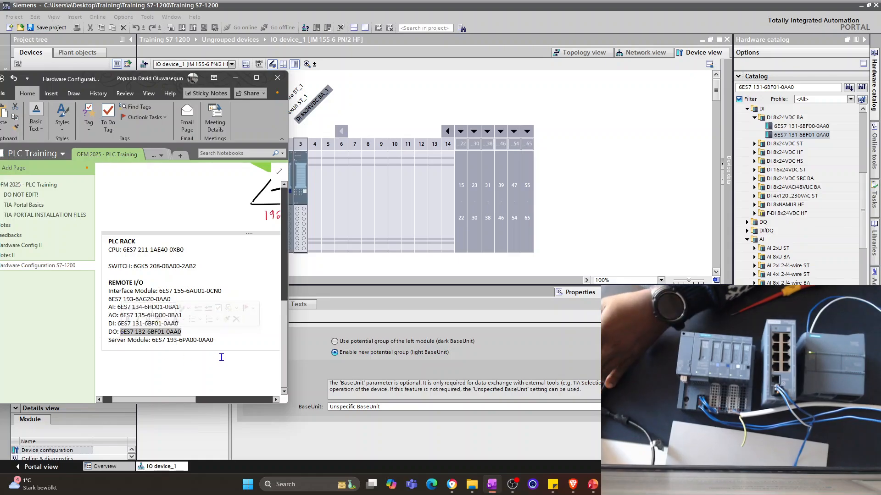
pyautogui.click(794, 88)
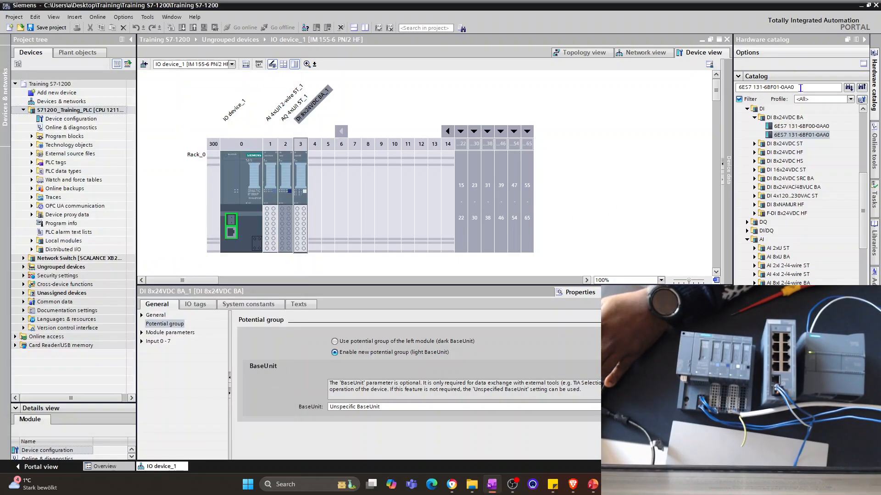
pyautogui.hotkey('ctrl', 'a')
pyautogui.write('6ES7 132-6BF01-0AA0')
pyautogui.press('Return')
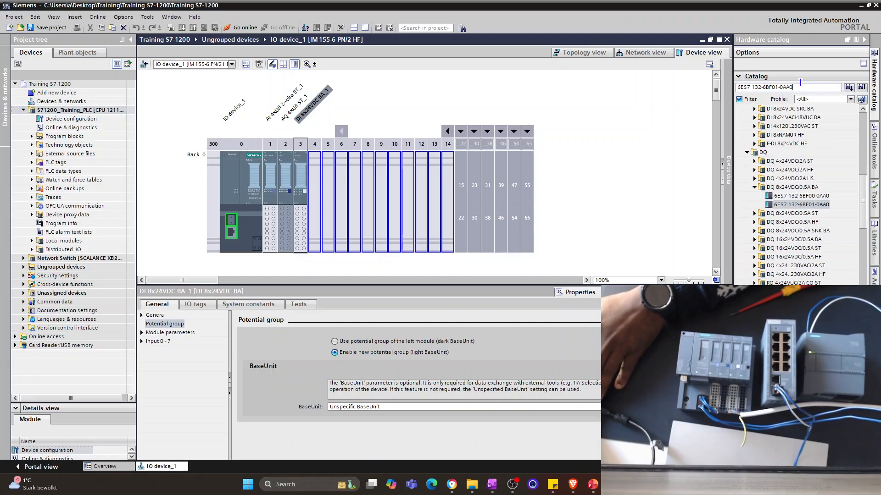
pyautogui.moveTo(801, 205); pyautogui.dragTo(317, 188)
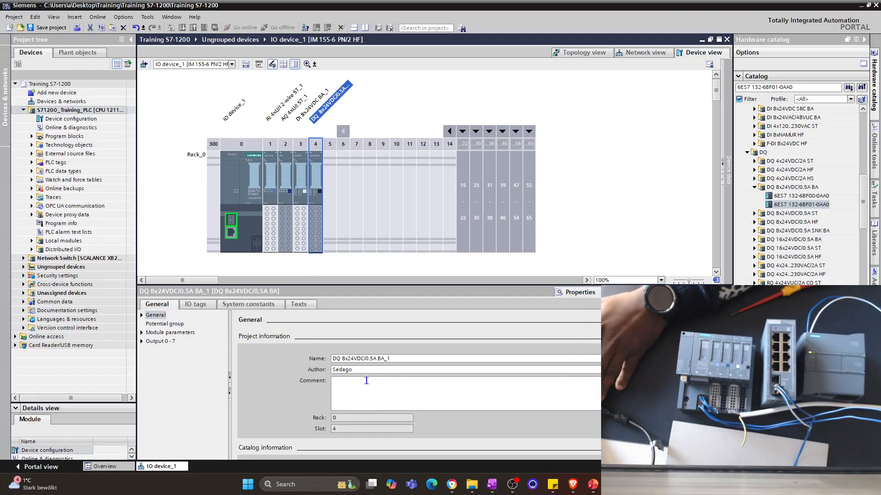
# Copy the server module number 6ES7 193-6PA00-0AA0 from OneNote, search for it in TIA Portal's catalog and insert the server module into slot 5.
pyautogui.click(492, 484)
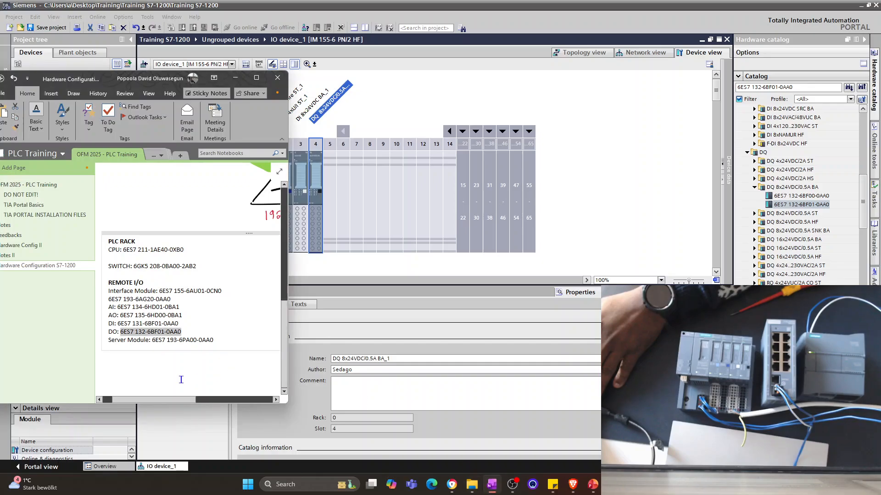
pyautogui.moveTo(236, 340); pyautogui.dragTo(152, 340)
pyautogui.hotkey('ctrl', 'c')
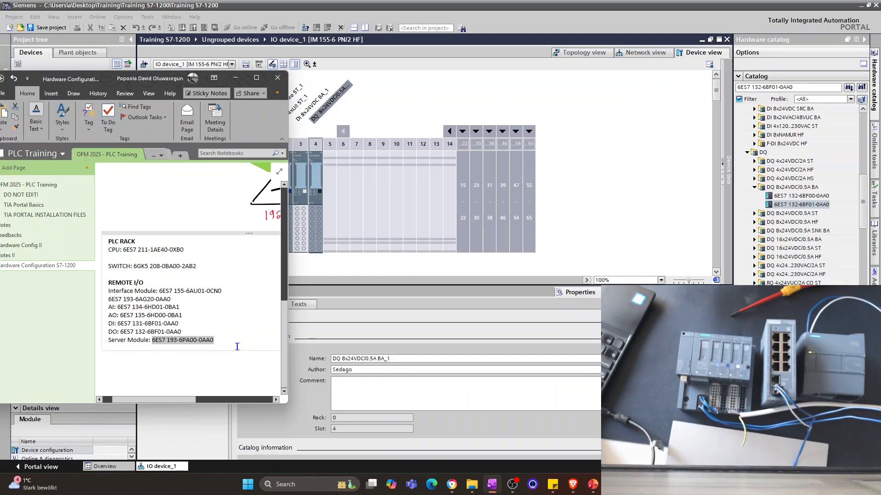
pyautogui.click(797, 87)
pyautogui.hotkey('ctrl', 'a')
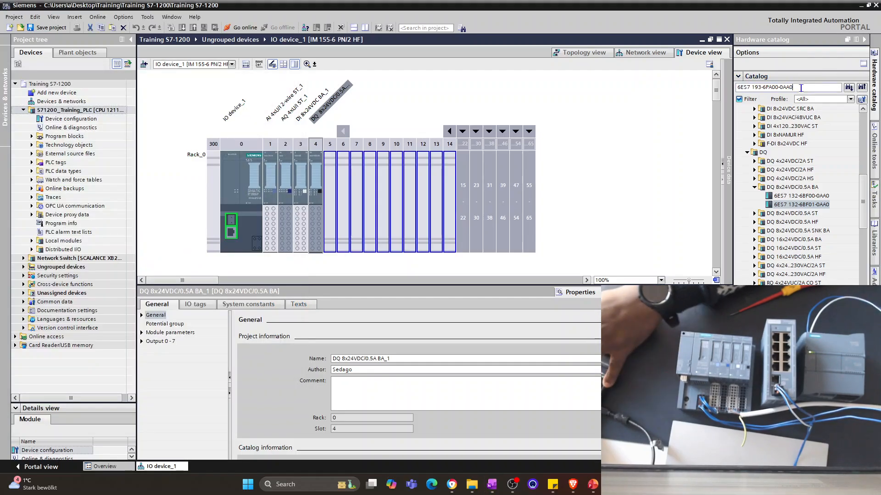
pyautogui.hotkey('ctrl', 'v')
pyautogui.scroll(-10, 773, 246)
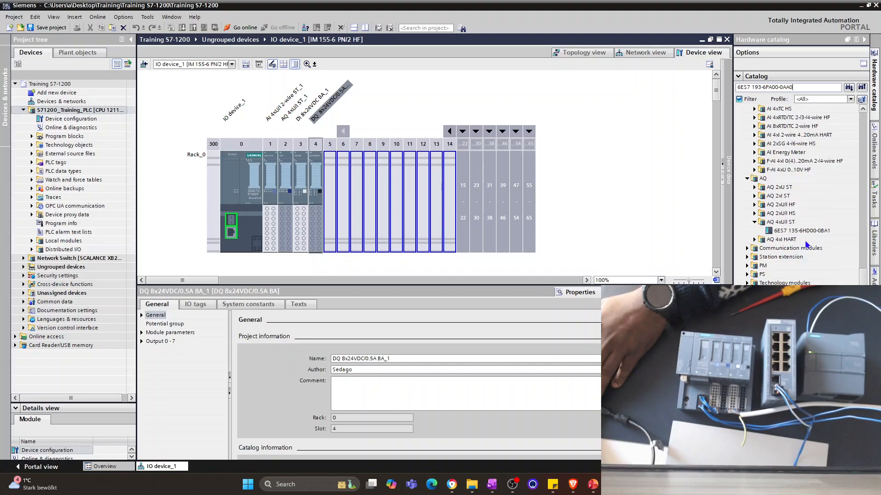
pyautogui.moveTo(801, 344); pyautogui.dragTo(329, 194)
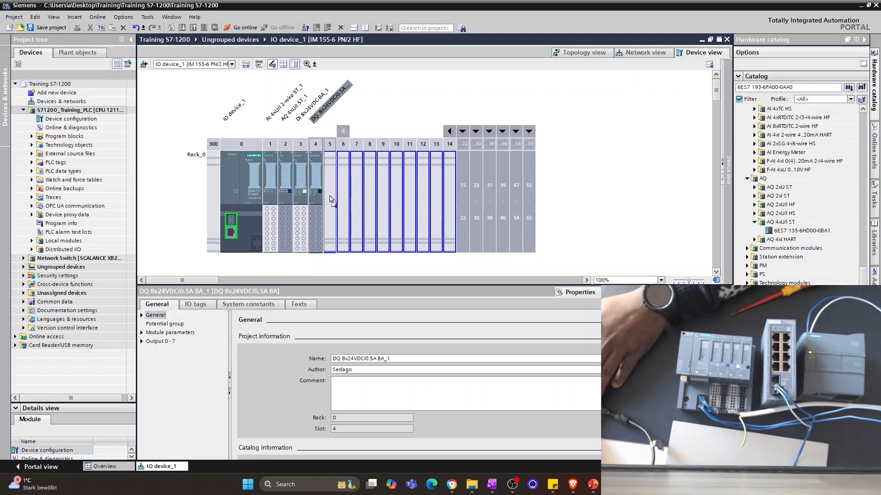
pyautogui.click(607, 159)
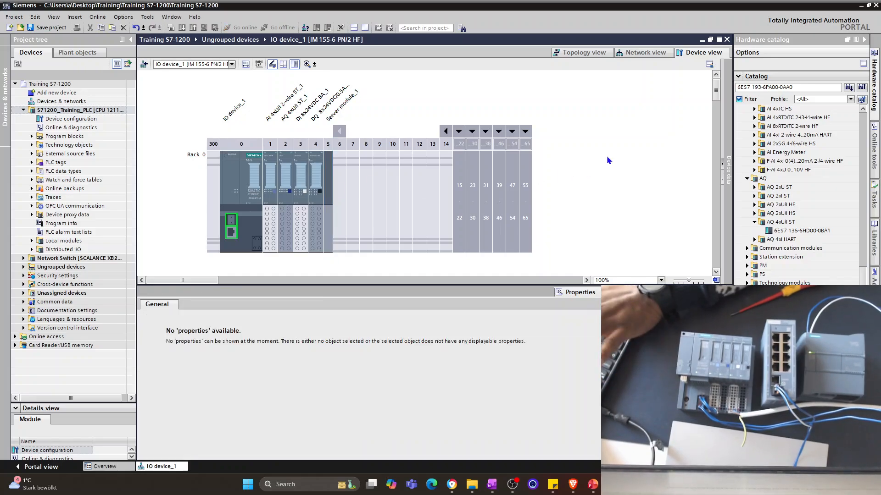
# Rename the IM 155-6 PN/2 HF interface module in slot 0 as "Remote IO".
pyautogui.click(238, 162)
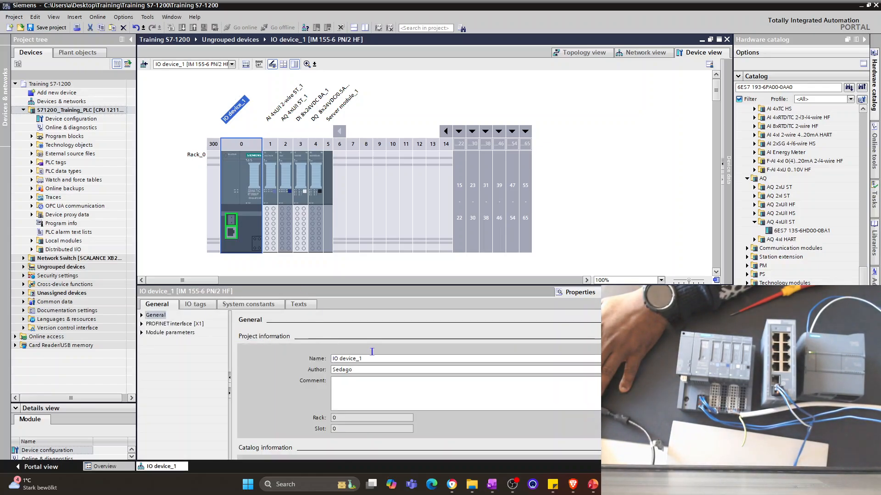
pyautogui.click(374, 357)
pyautogui.hotkey('ctrl', 'a')
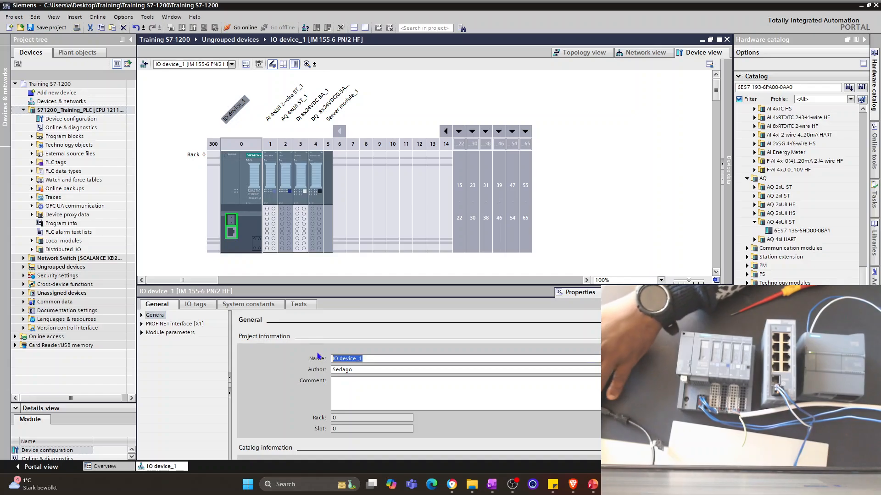
pyautogui.write('Remote IO')
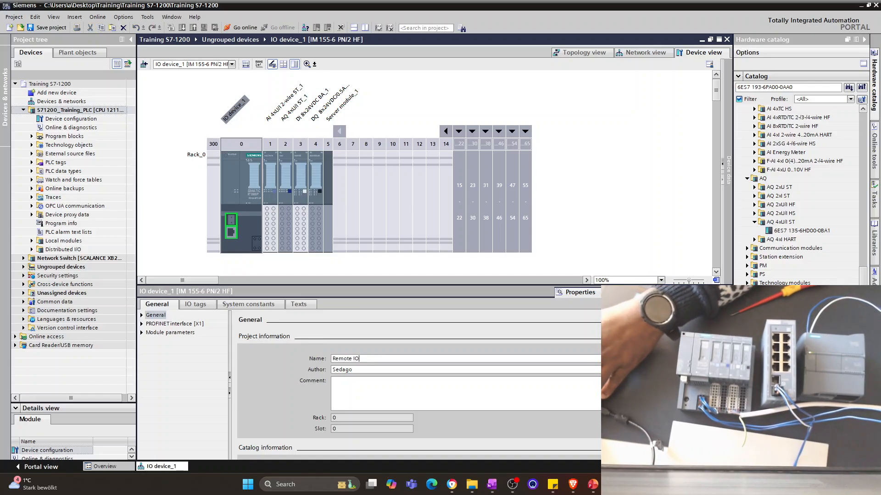
# Rename the PROFINET interface [X1] of the interface module as "Rem_IO PN_X1".
pyautogui.click(181, 324)
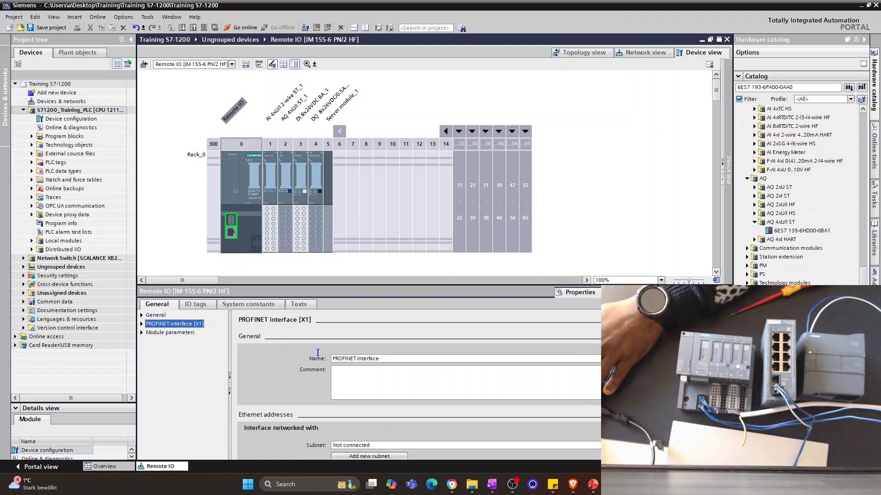
pyautogui.press('Tab')
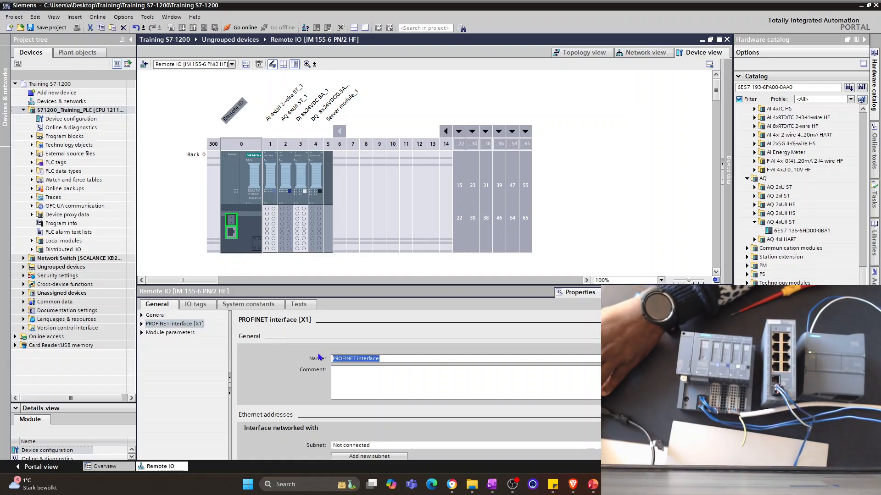
pyautogui.write('R')
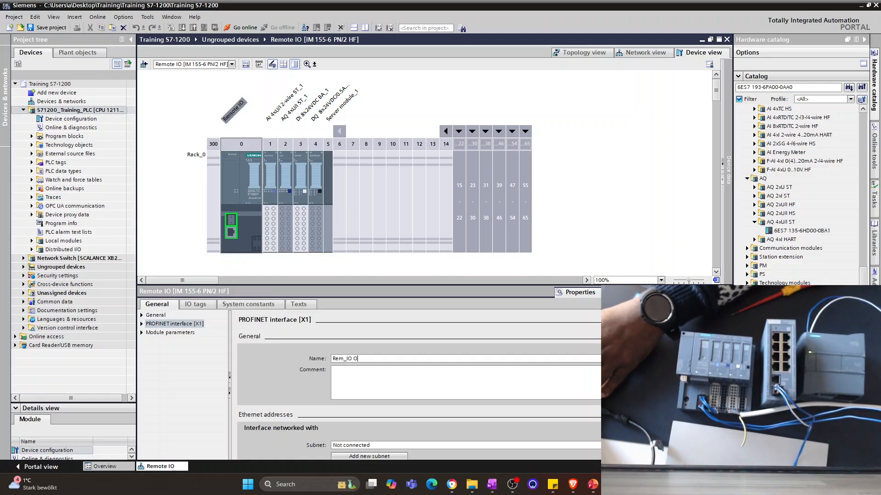
pyautogui.write('em_IO PN')
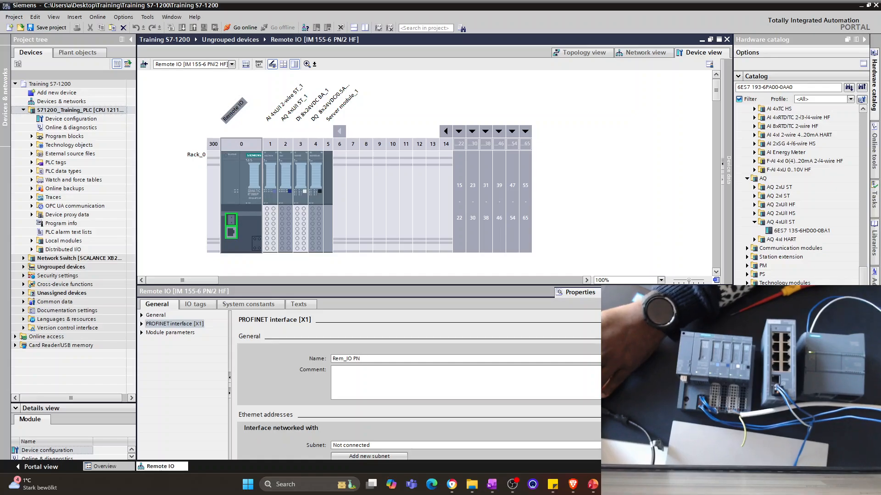
pyautogui.write('_X1')
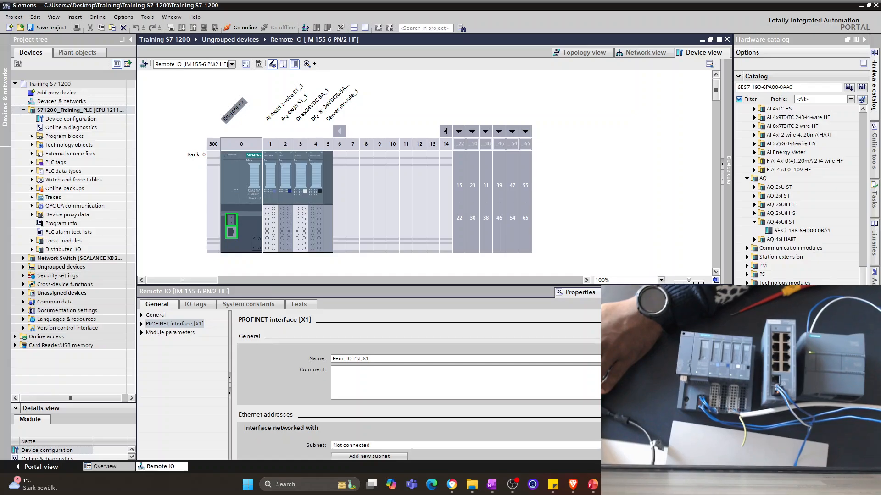
# Review the interface's Ethernet address settings and check the planned IP addresses in the network diagram in PDF-XChange Editor.
pyautogui.scroll(-2, 318, 401)
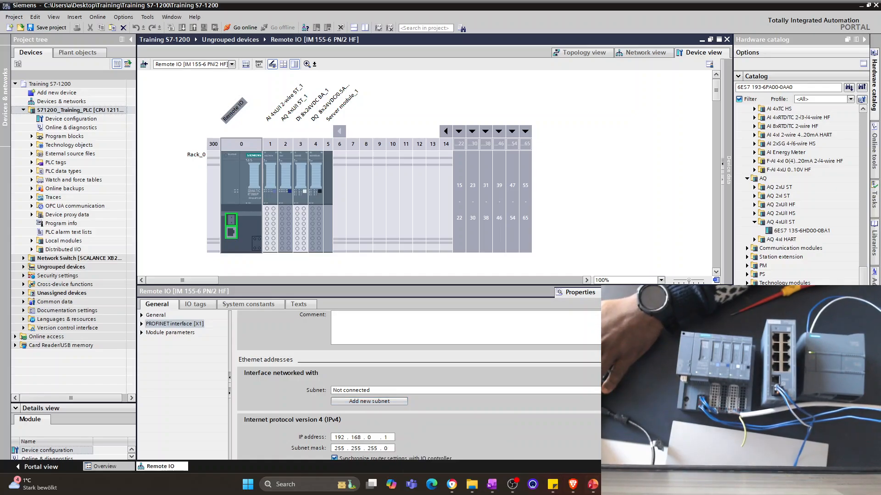
pyautogui.hotkey('alt', 'Tab')
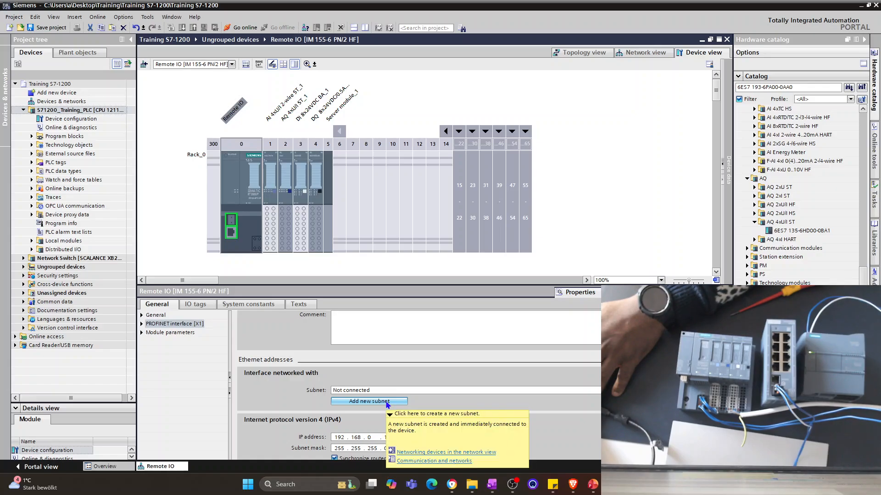
pyautogui.hotkey('alt', 'Tab')
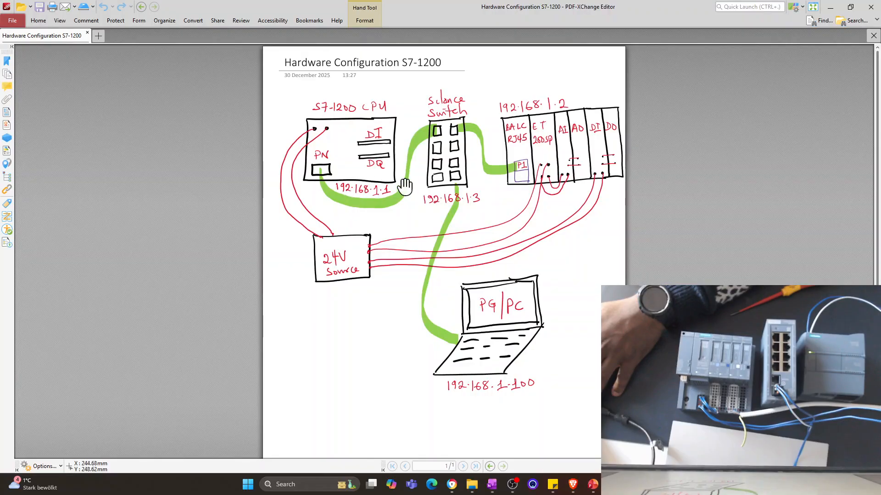
# Back in TIA Portal, connect the Remote IO's PROFINET interface to CPU Subnet and set its IP address to 192.168.1.2.
pyautogui.click(831, 7)
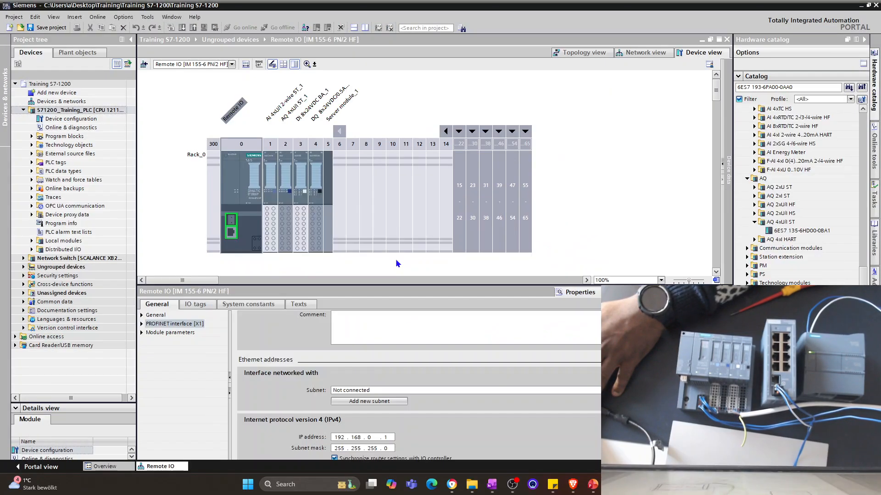
pyautogui.click(436, 390)
pyautogui.click(358, 399)
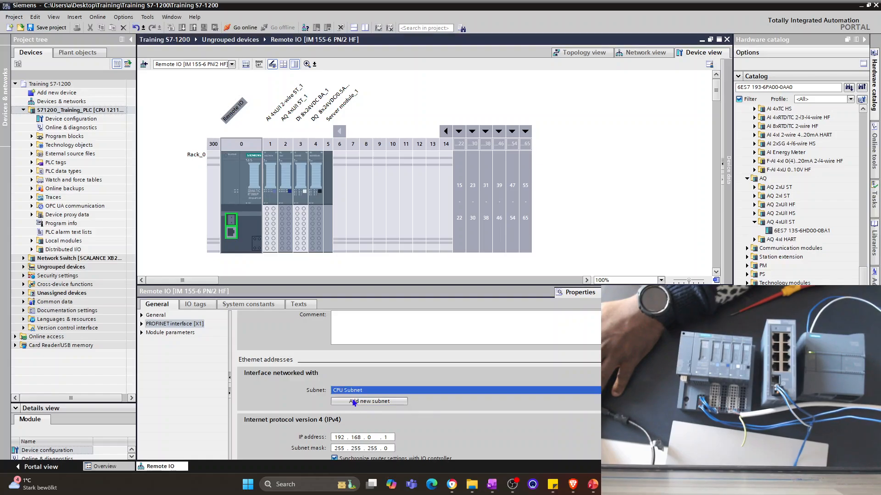
pyautogui.doubleClick(386, 438)
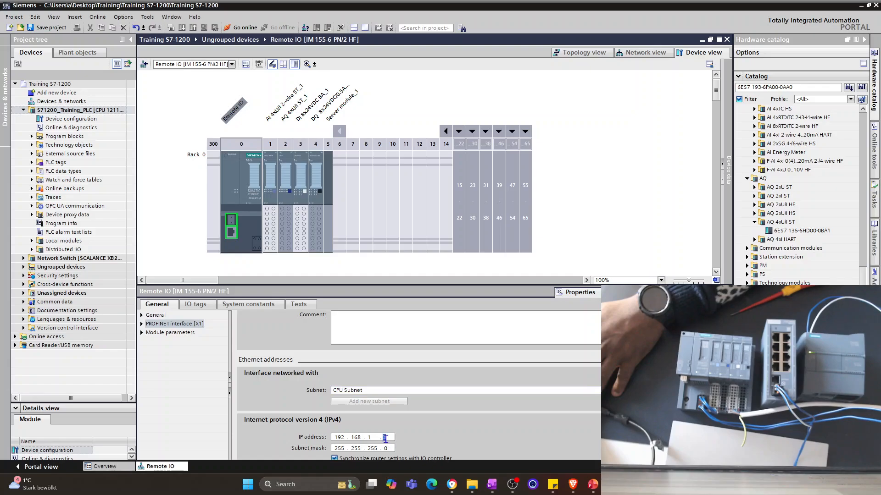
pyautogui.write('2')
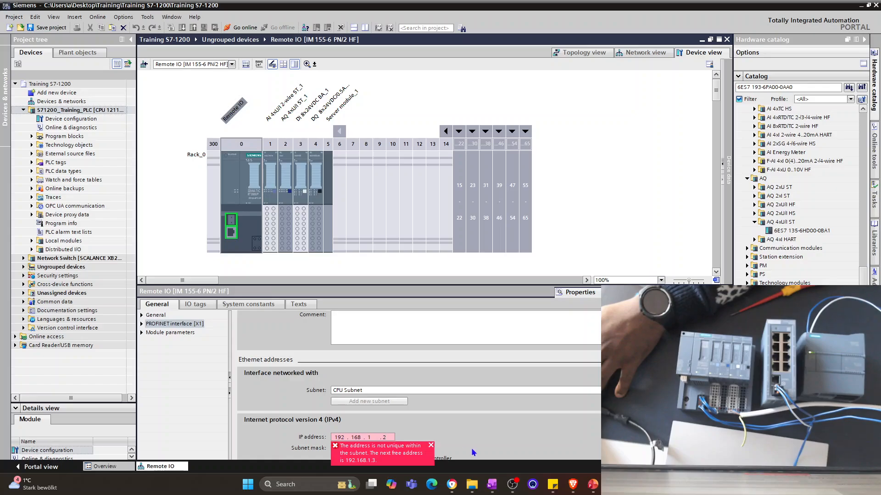
pyautogui.click(631, 196)
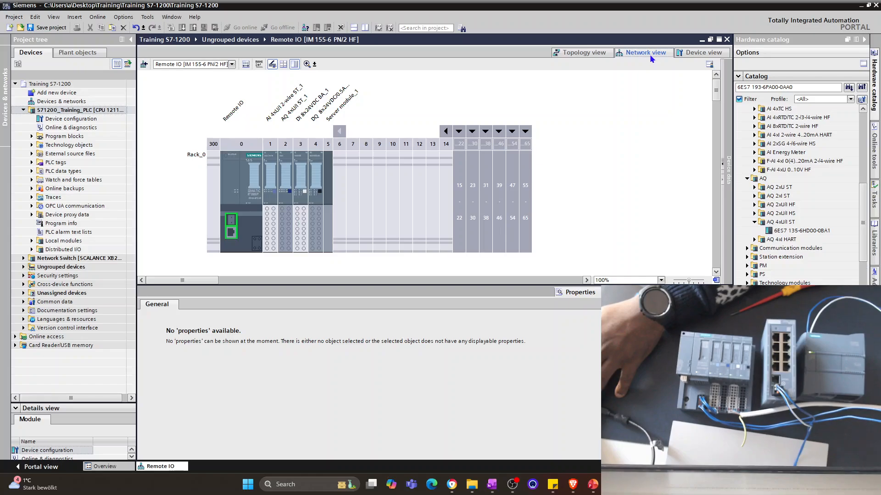
# Show the device addresses in the network view and compare them with the planned IP addresses in the PDF-XChange Editor diagram.
pyautogui.click(649, 54)
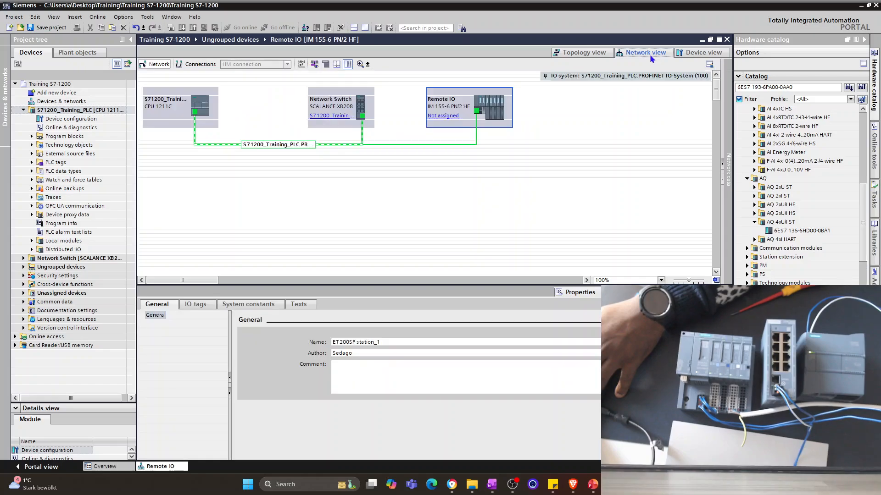
pyautogui.click(313, 65)
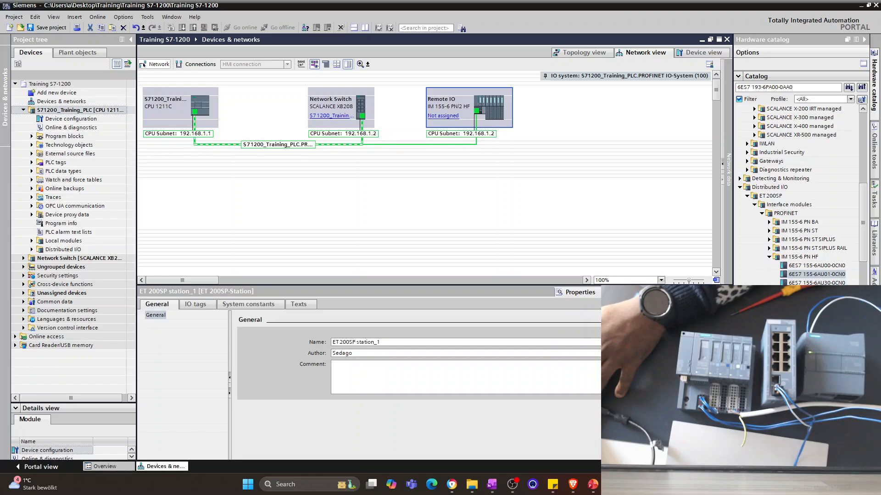
pyautogui.click(633, 484)
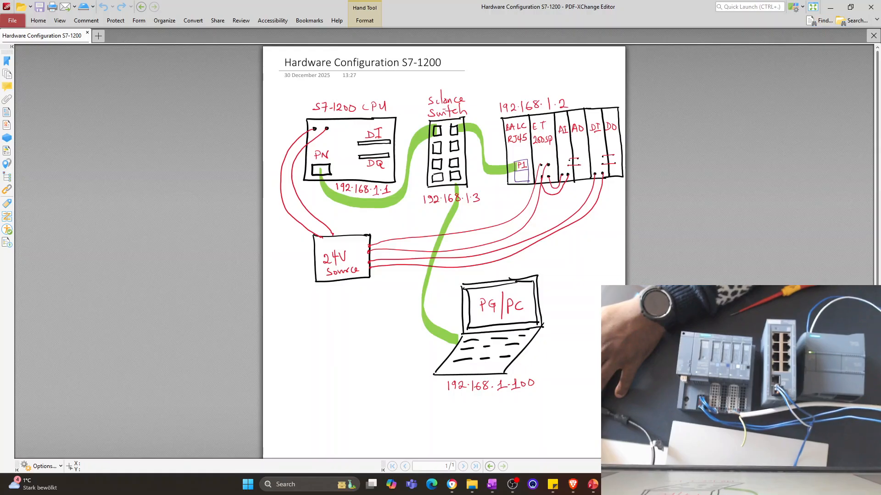
pyautogui.click(613, 484)
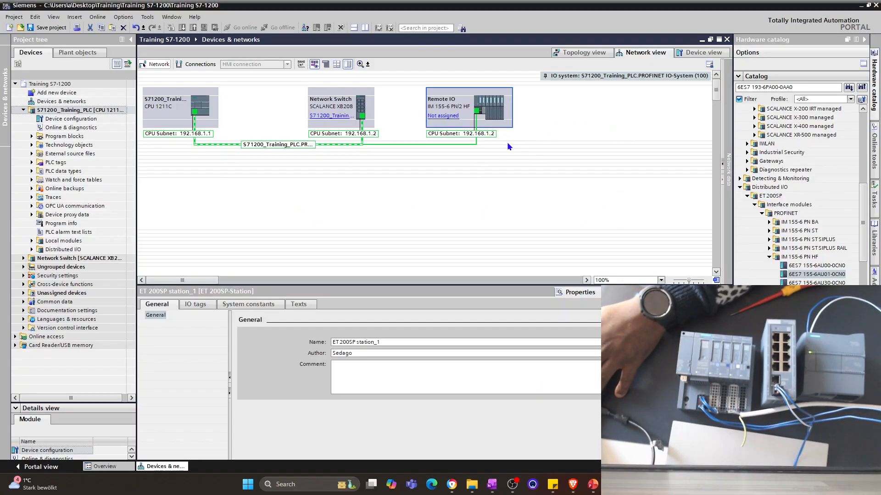
# Rename the network switch's SCALANCE interface as "SWITCH_PN".
pyautogui.click(374, 134)
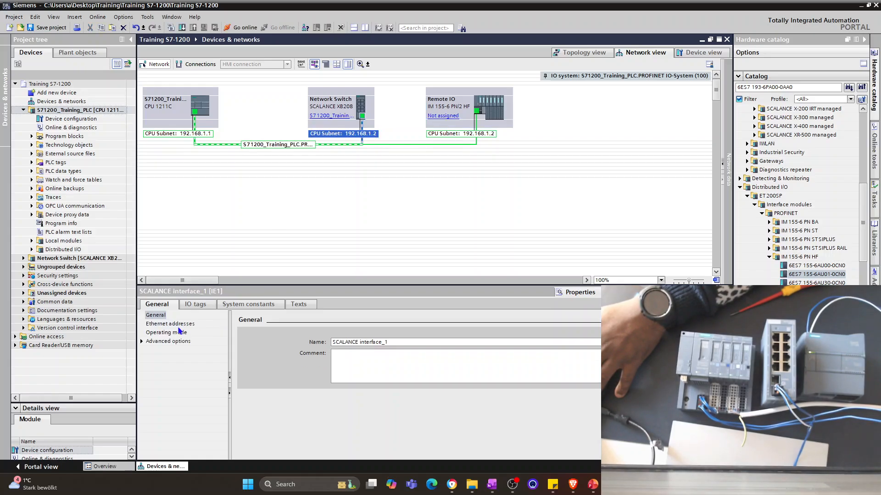
pyautogui.click(419, 342)
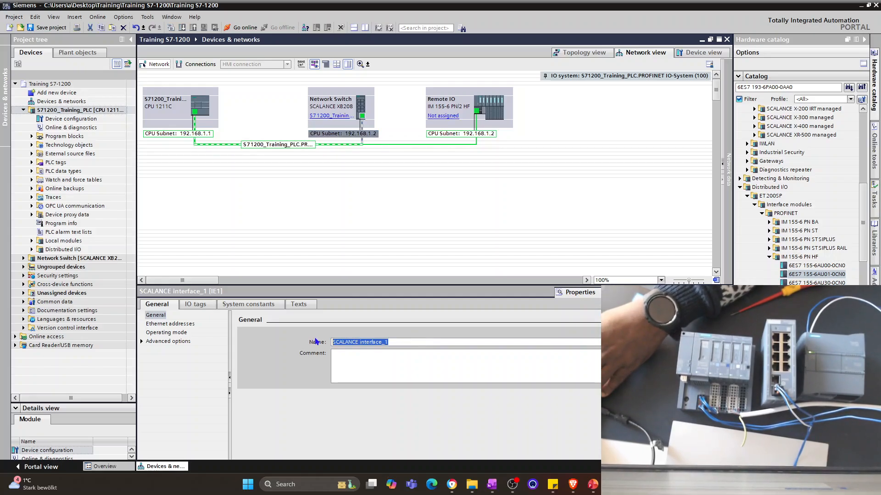
pyautogui.write('S')
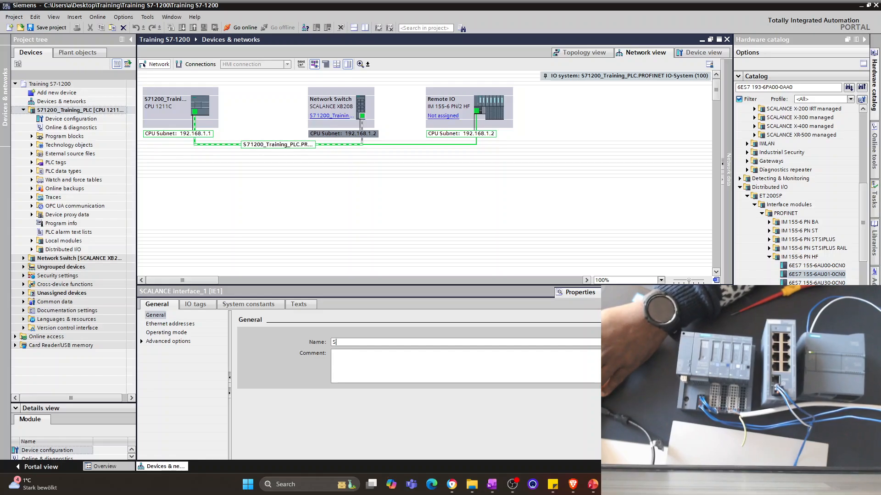
pyautogui.write('WIT')
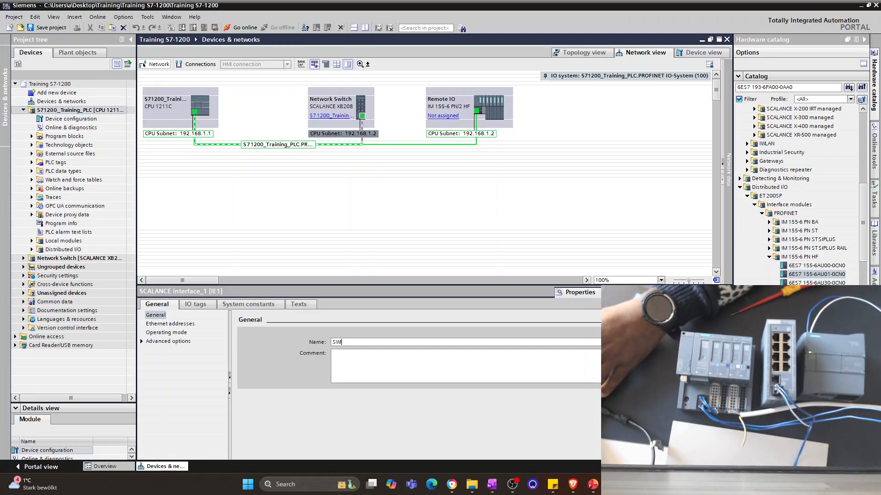
pyautogui.write('CH')
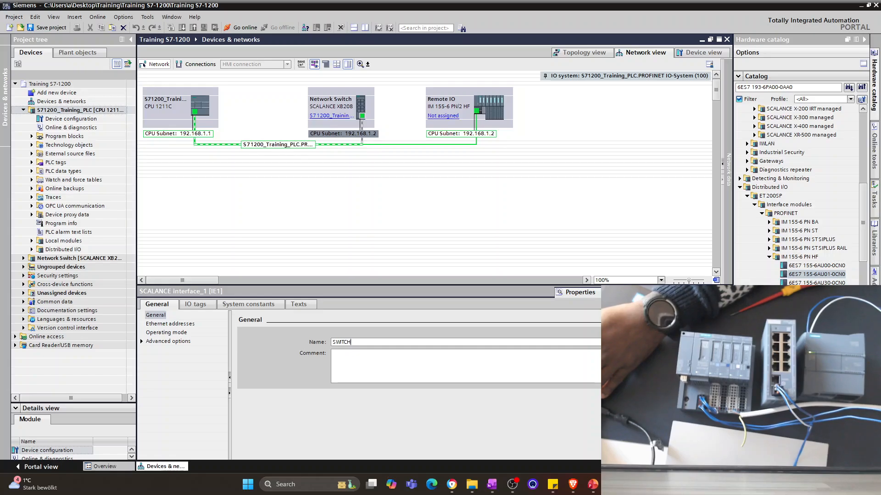
pyautogui.write('_PN')
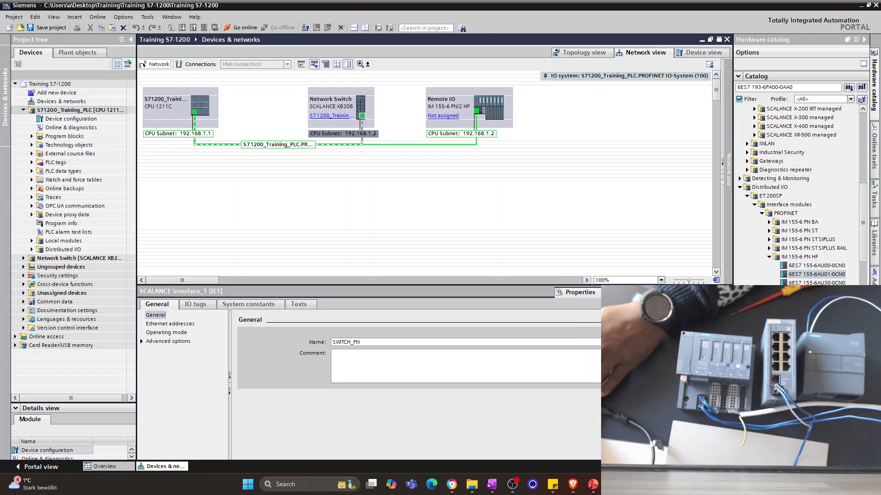
# Set the network switch interface's IP address to 192.168.1.4.
pyautogui.click(185, 324)
pyautogui.click(444, 408)
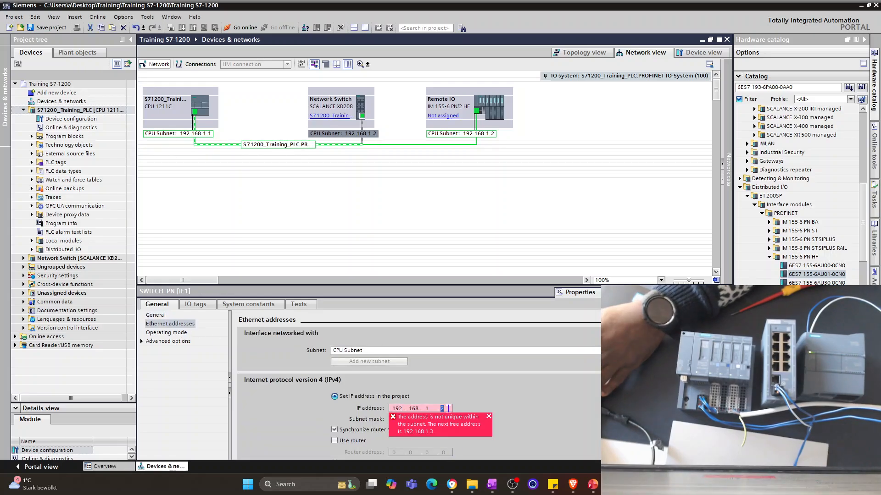
pyautogui.write('4')
pyautogui.click(170, 324)
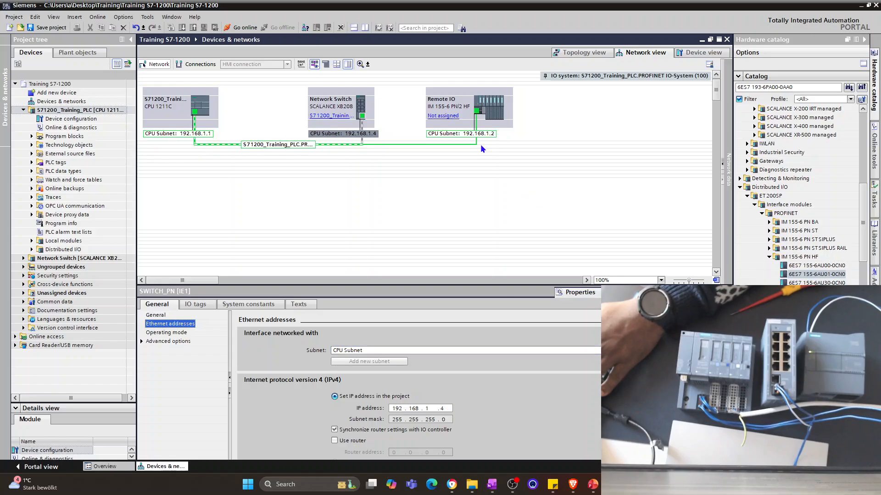
# Open the Remote IO station and check the Ethernet address settings of its BA LC/RJ45 interface.
pyautogui.doubleClick(467, 95)
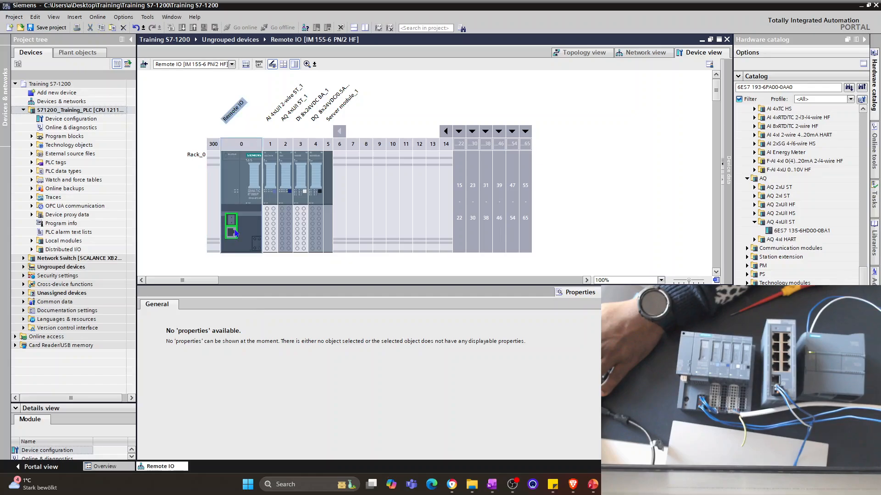
pyautogui.click(236, 227)
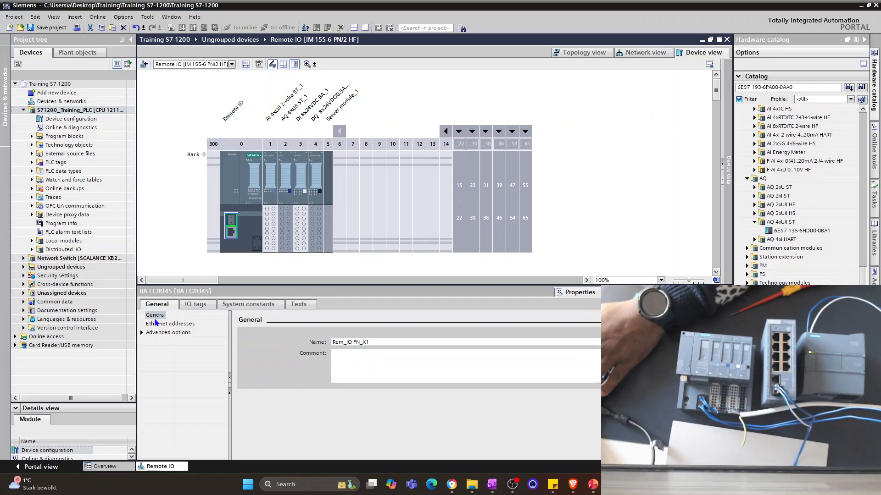
pyautogui.click(161, 324)
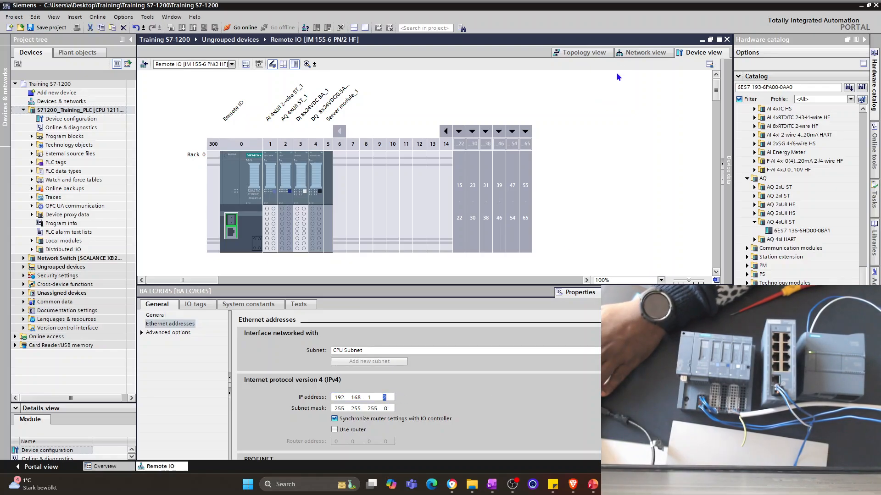
# Return to the network overview and set the network switch interface's IP address to 192.168.1.3.
pyautogui.click(648, 55)
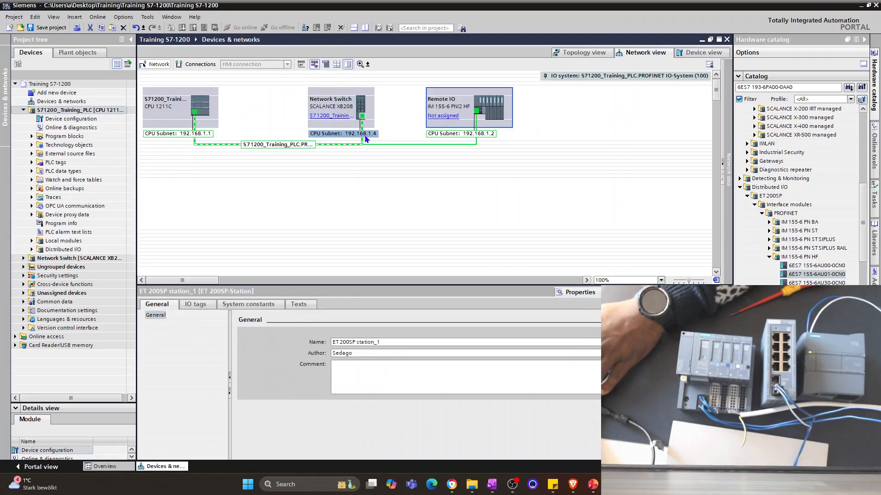
pyautogui.click(366, 138)
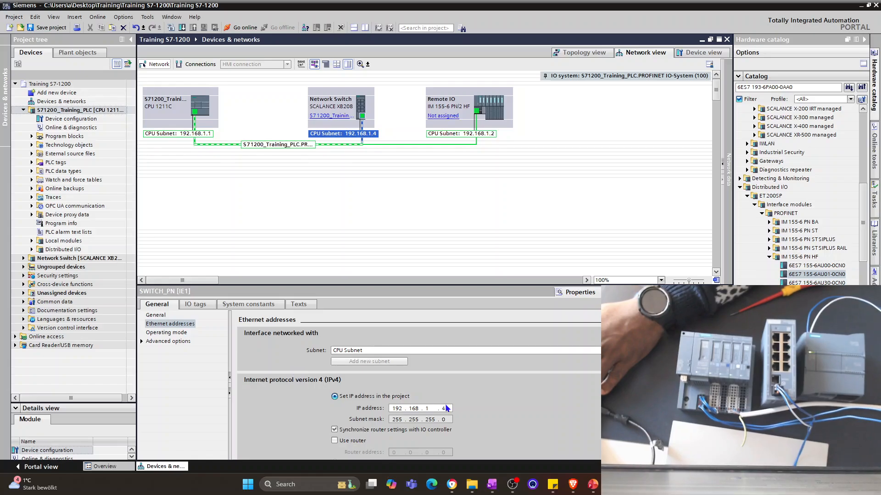
pyautogui.doubleClick(448, 408)
pyautogui.write('3')
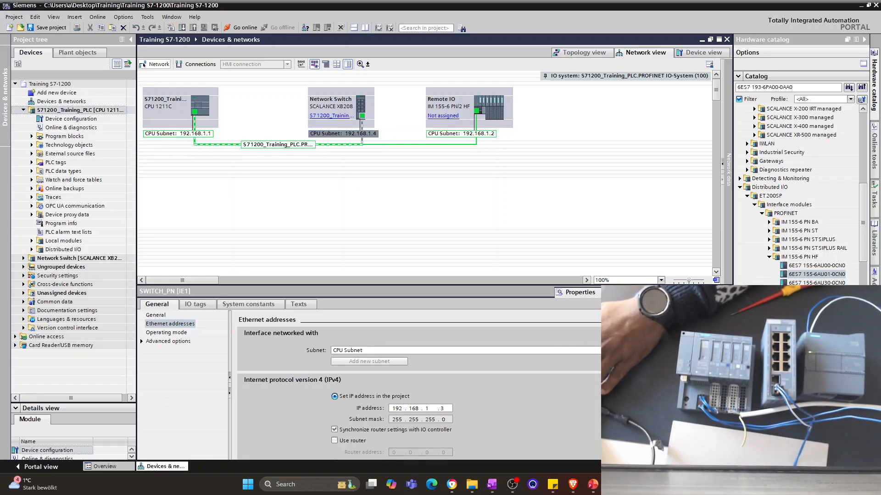
pyautogui.press('Return')
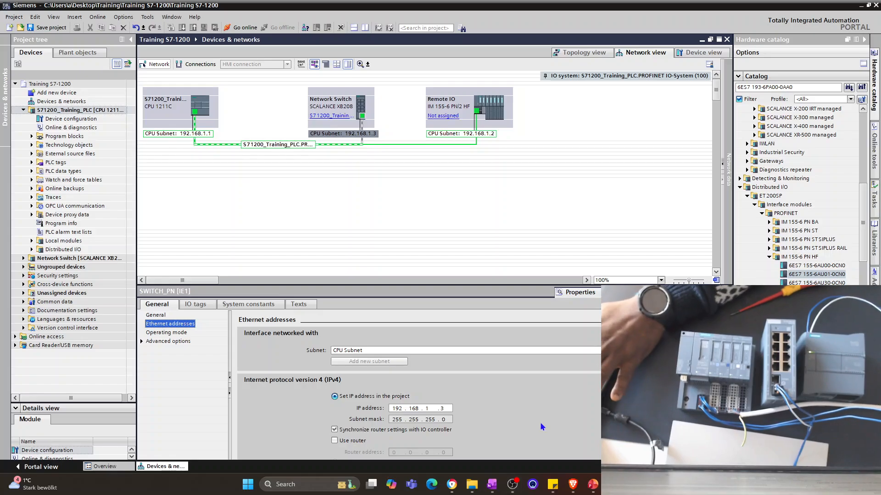
pyautogui.click(427, 202)
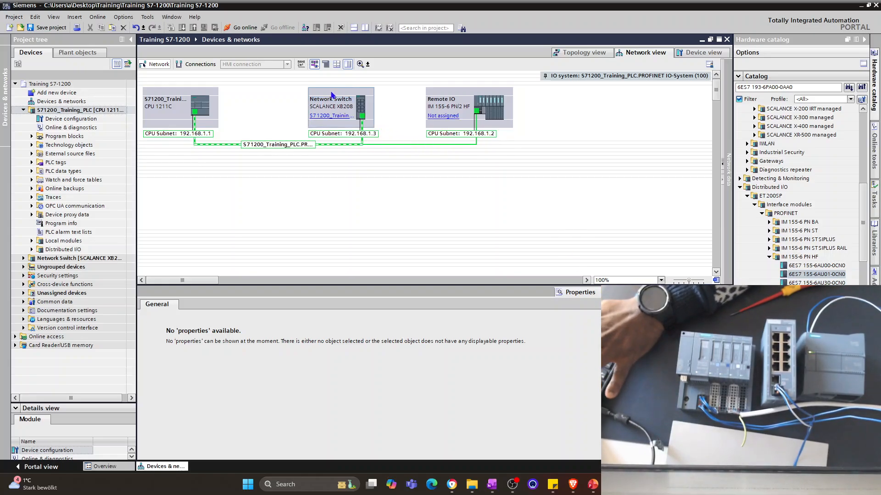
# Move the Network Switch and Remote IO stations closer to the CPU in the network view.
pyautogui.moveTo(331, 95); pyautogui.dragTo(275, 95)
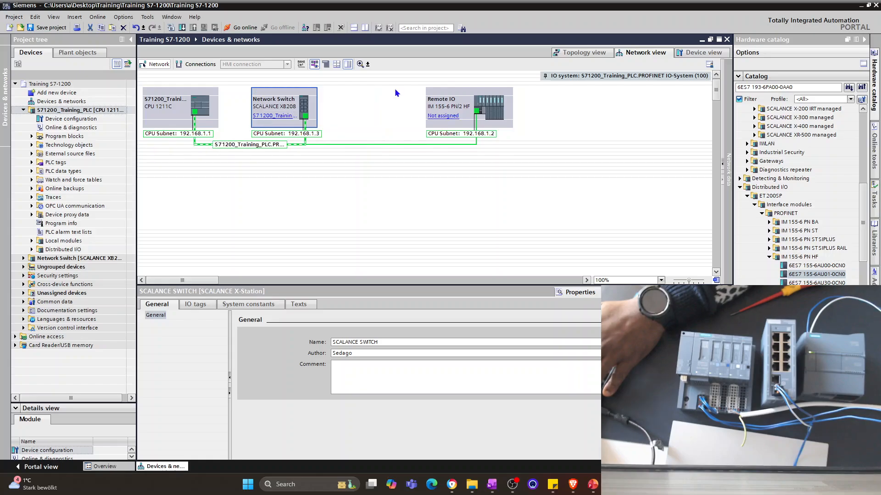
pyautogui.moveTo(448, 93); pyautogui.dragTo(351, 93)
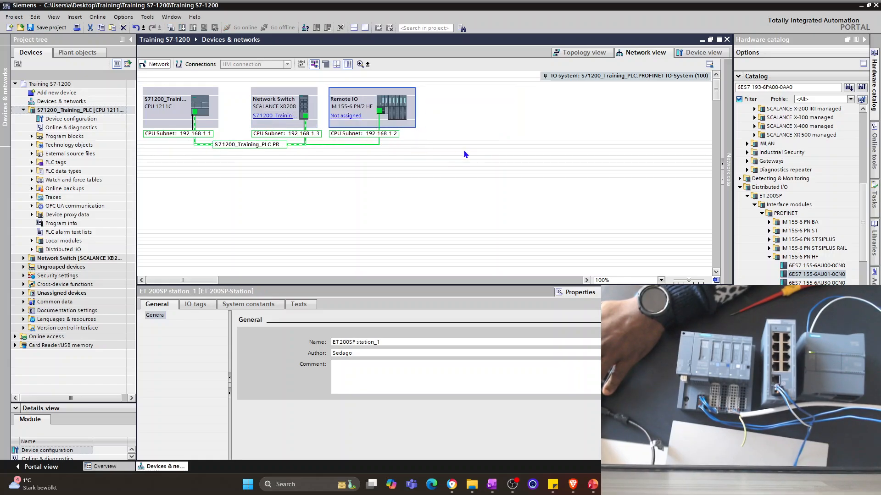
pyautogui.click(463, 154)
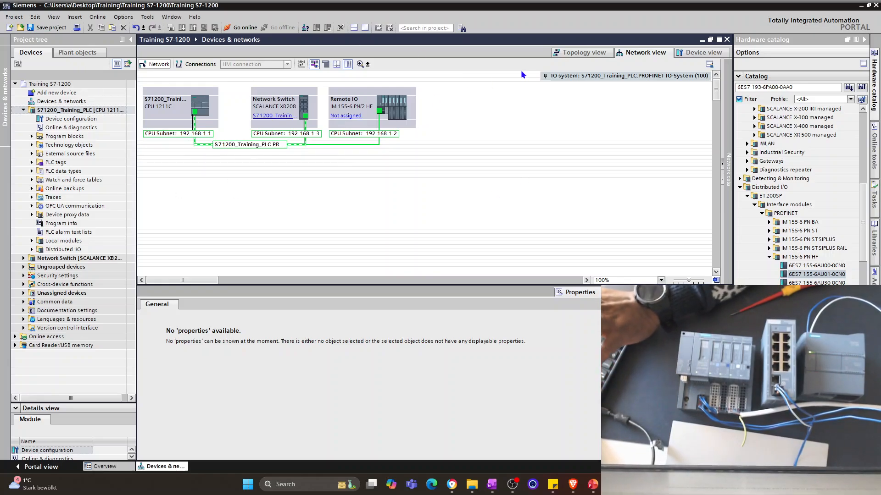
# Examine the Remote IO interface module's PROFINET interface settings and module parameters, including media redundancy and shared device access.
pyautogui.click(379, 93)
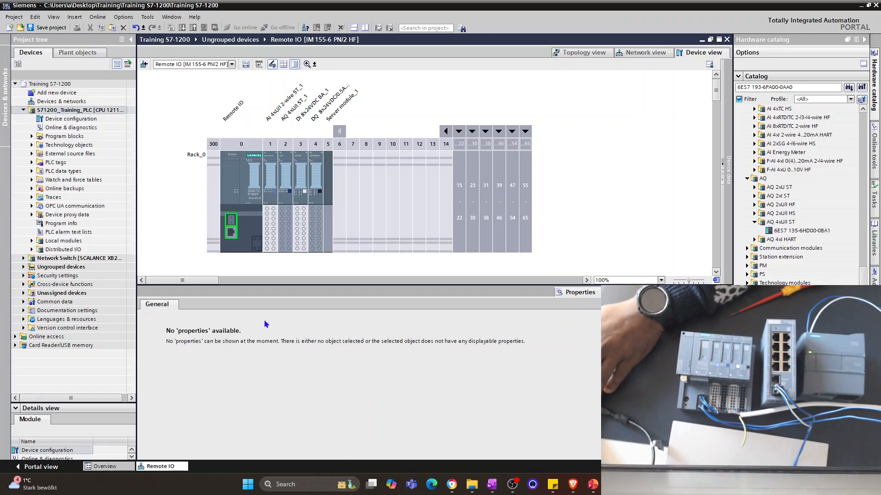
pyautogui.click(246, 227)
pyautogui.click(251, 176)
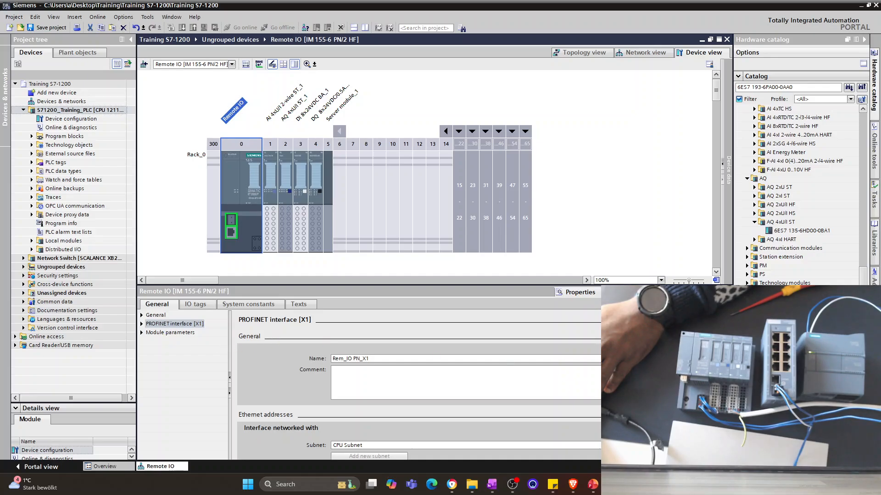
pyautogui.scroll(-10, 419, 385)
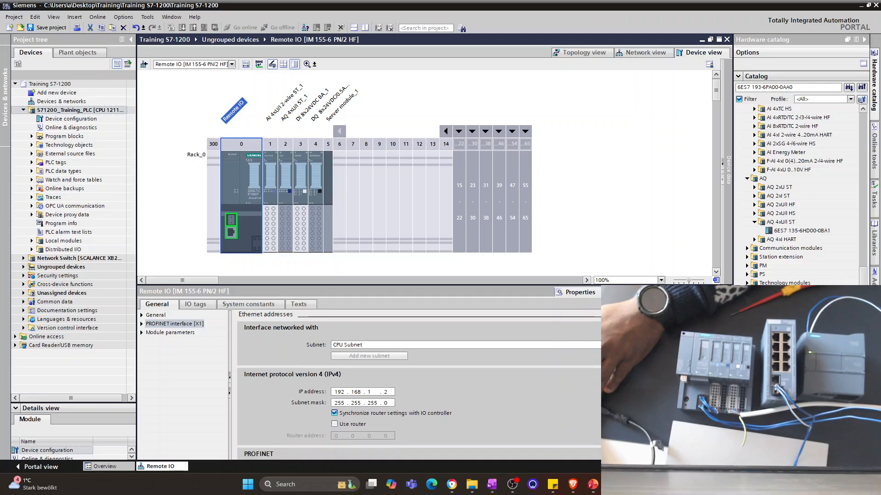
pyautogui.scroll(-10, 419, 385)
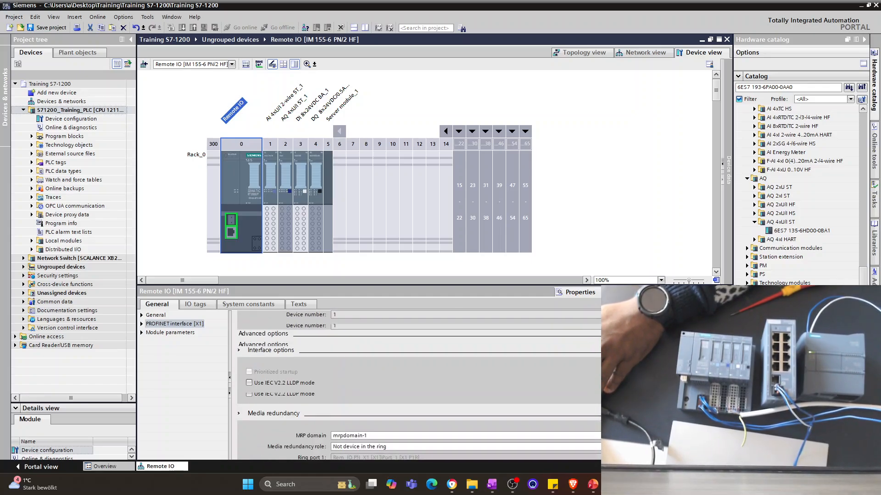
pyautogui.scroll(-2, 419, 385)
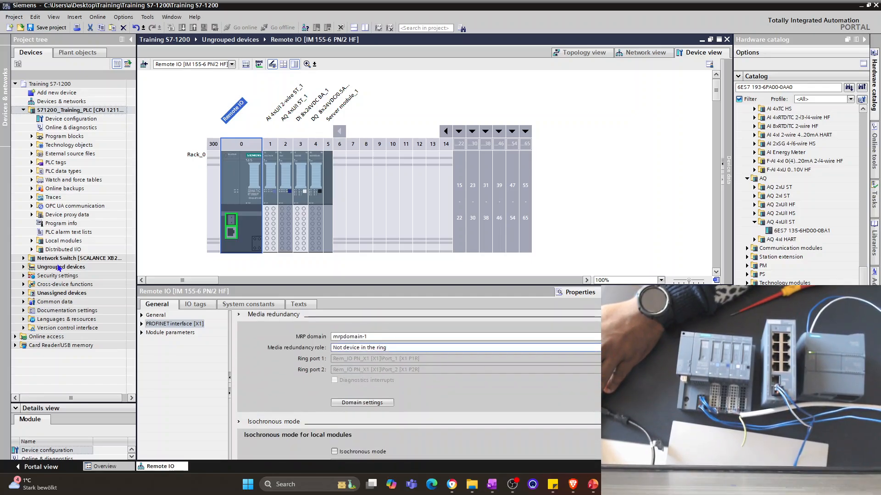
pyautogui.click(170, 335)
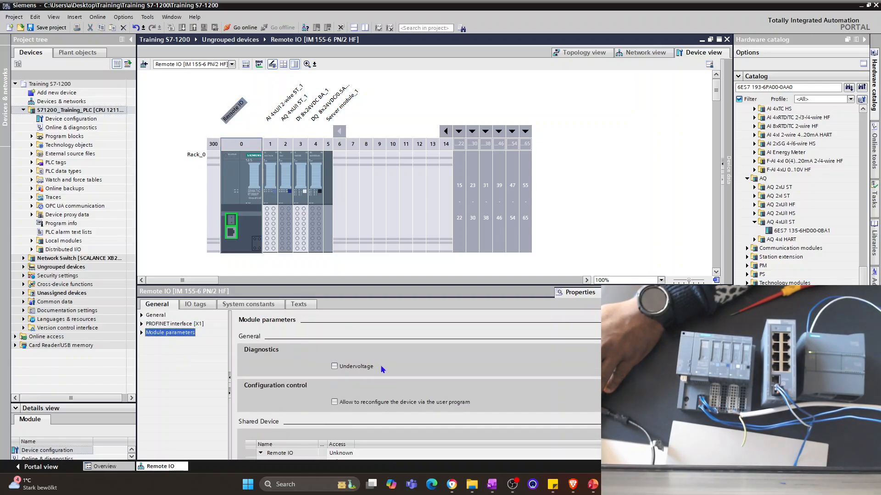
pyautogui.scroll(-3, 383, 369)
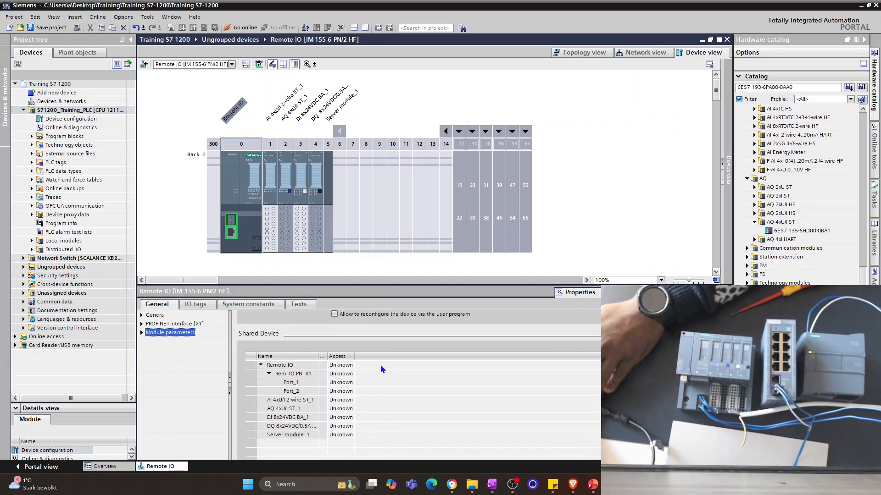
# Check the Remote IO interface module's IO tags, system constants and texts.
pyautogui.click(192, 308)
pyautogui.click(267, 307)
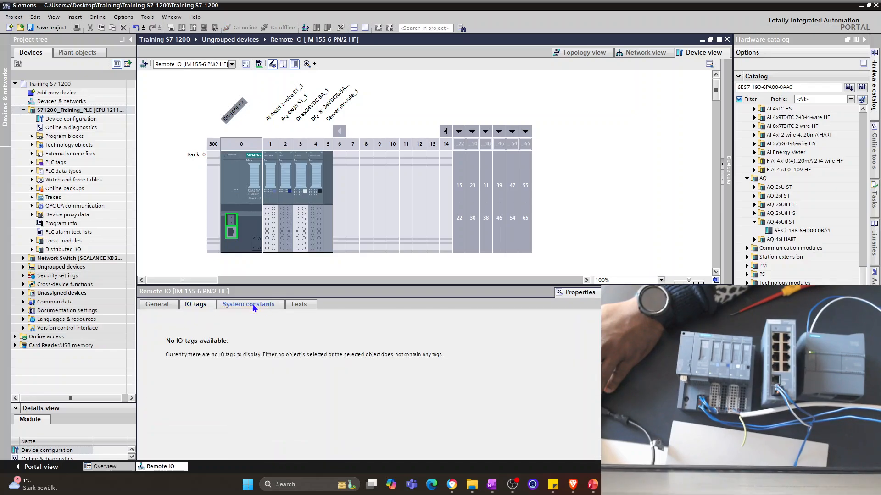
pyautogui.click(298, 308)
# Rename the analog input module in slot 1 of the Remote IO rack as AI.
pyautogui.click(273, 191)
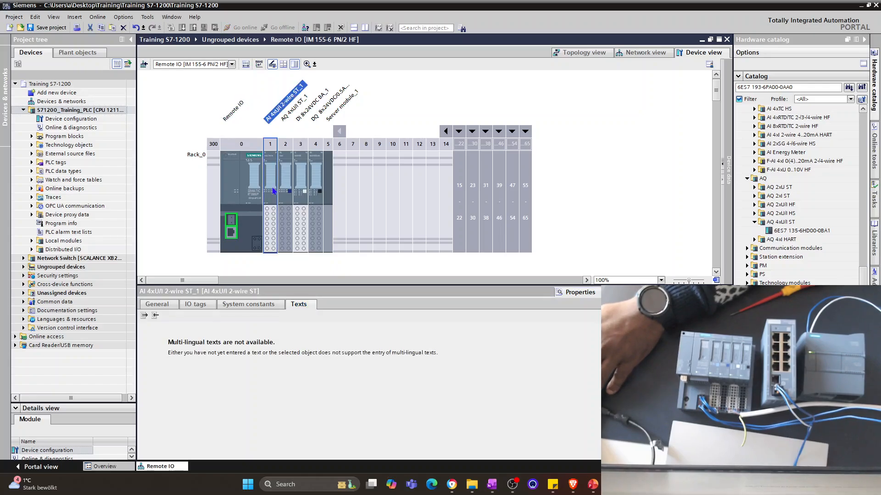
pyautogui.click(157, 304)
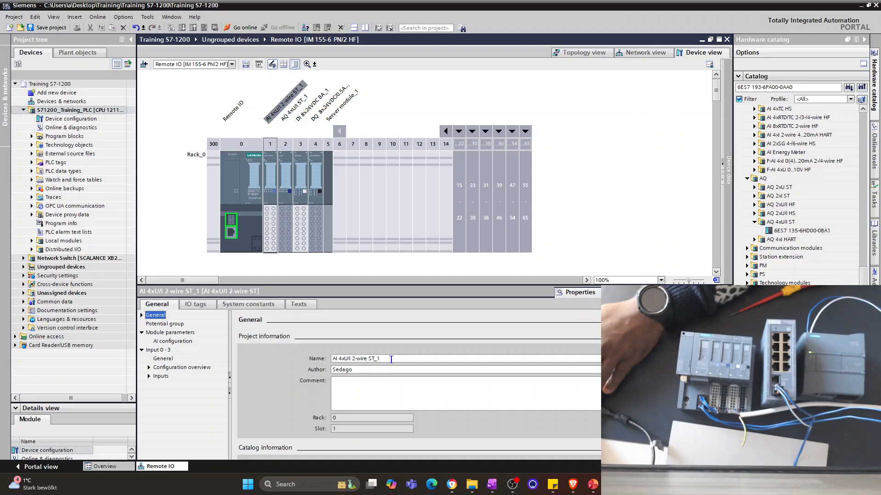
pyautogui.hotkey('ctrl', 'a')
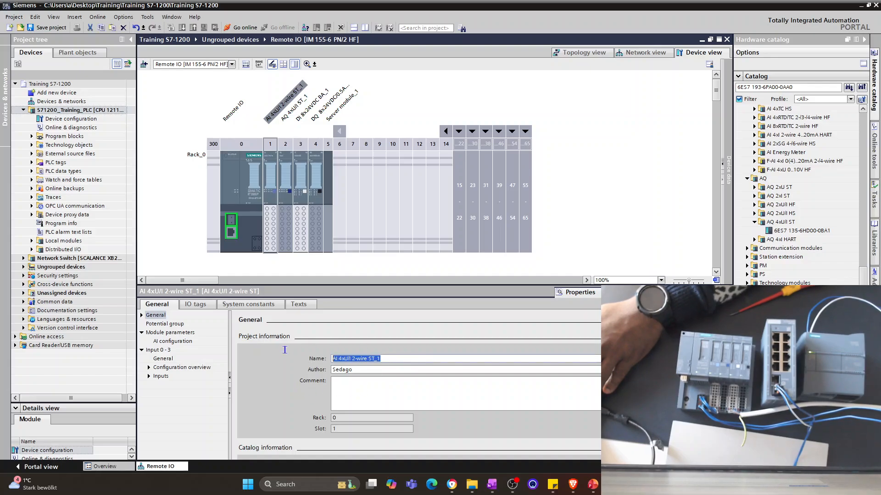
pyautogui.write('AI')
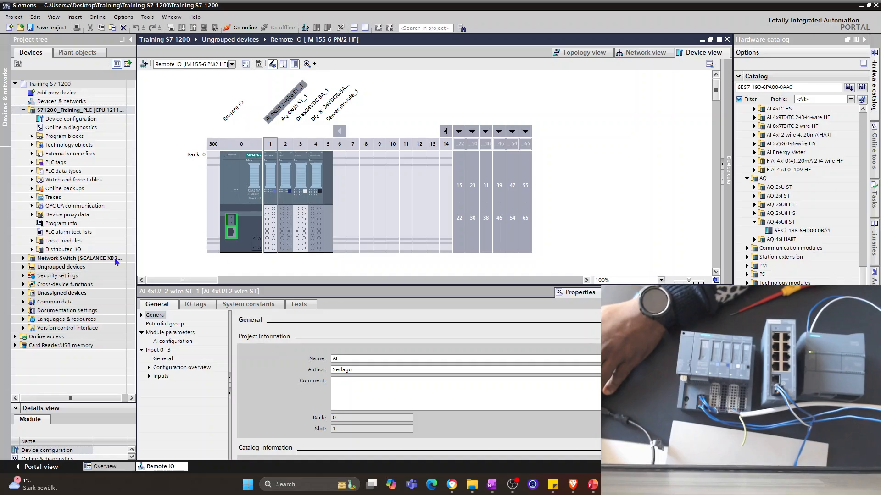
pyautogui.click(165, 324)
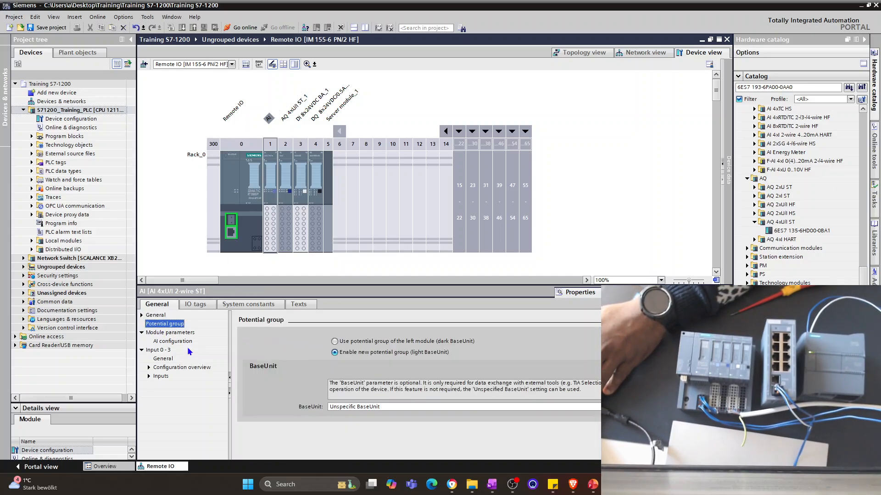
# Set input channel 0 of the AI module to voltage measurement with a 0..10 V measuring range.
pyautogui.click(176, 342)
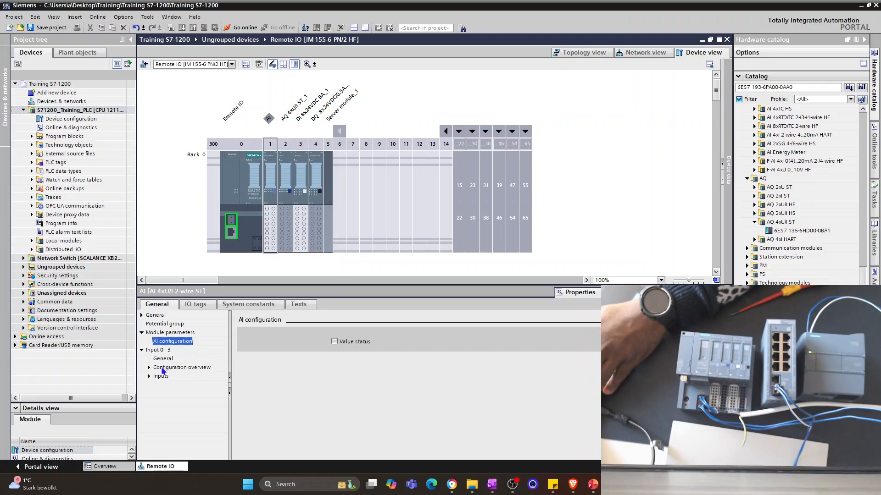
pyautogui.click(149, 376)
pyautogui.click(149, 367)
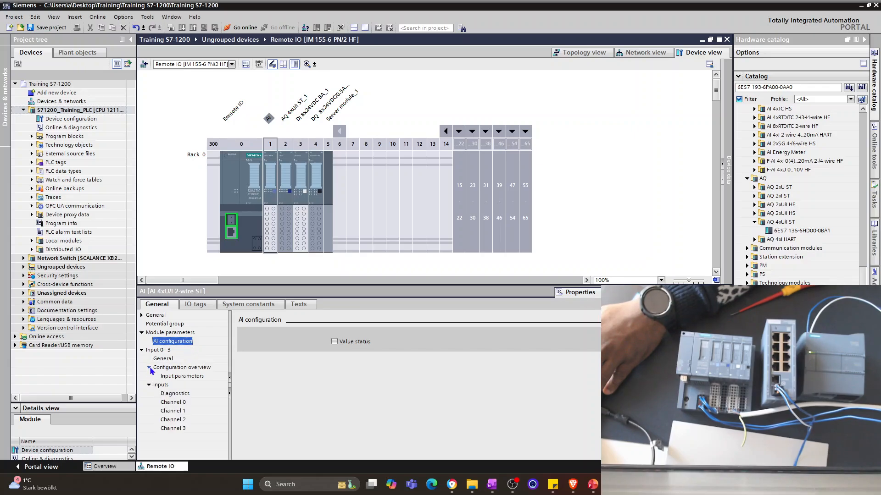
pyautogui.click(173, 403)
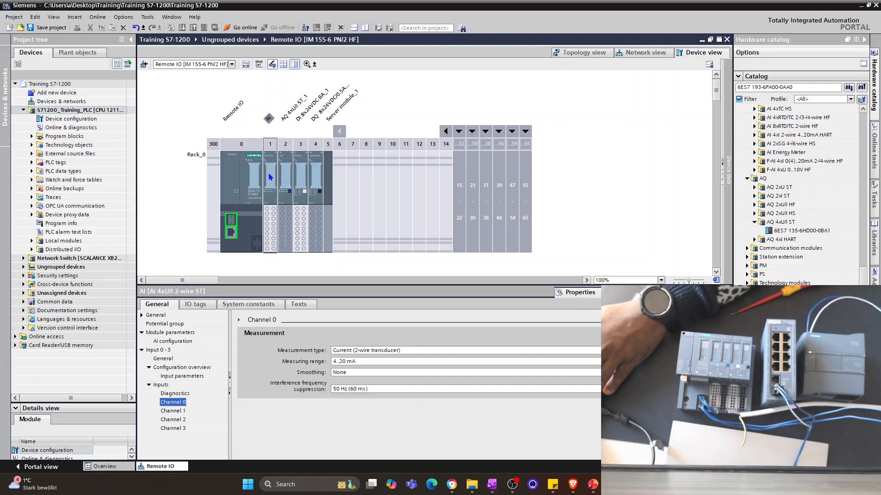
pyautogui.click(376, 351)
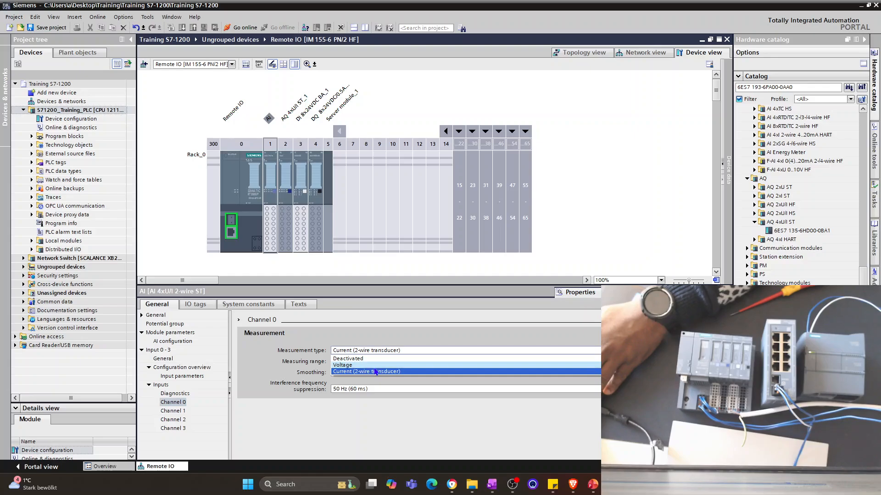
pyautogui.click(369, 365)
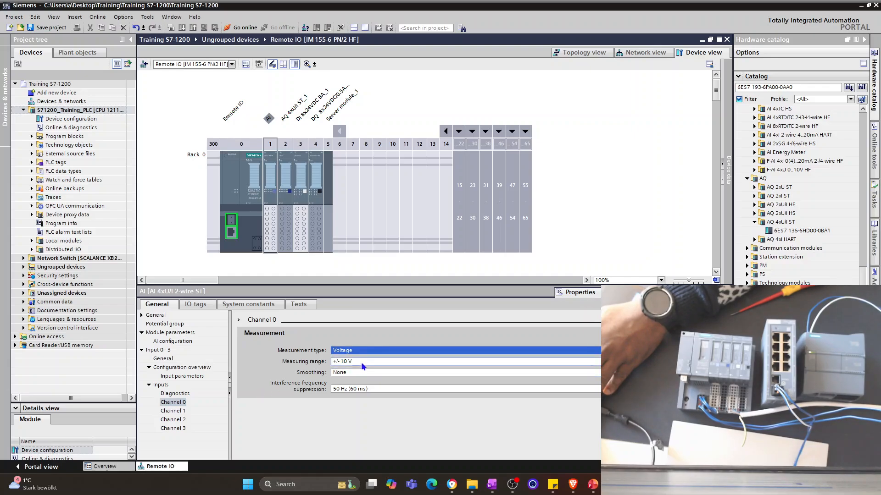
pyautogui.click(363, 366)
pyautogui.click(361, 385)
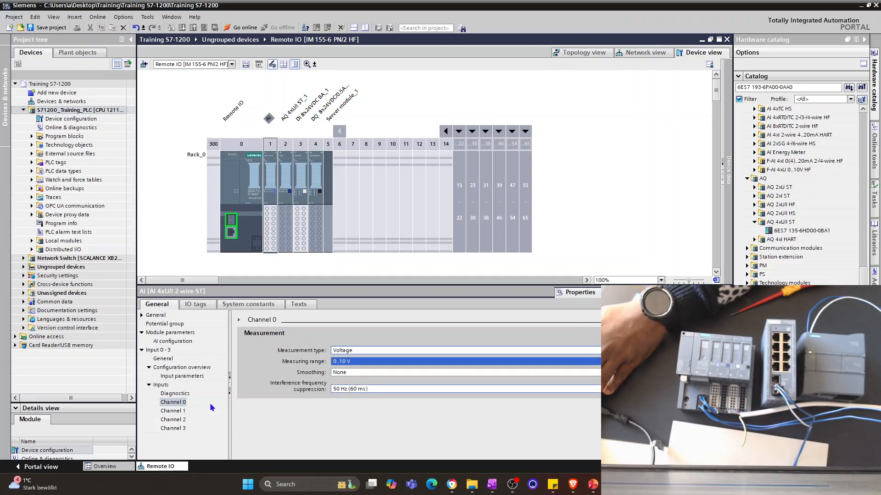
# Set the AI module's input channel 1 to voltage with a 0..10 V range, and check the measurement settings of channels 2 and 3.
pyautogui.click(174, 412)
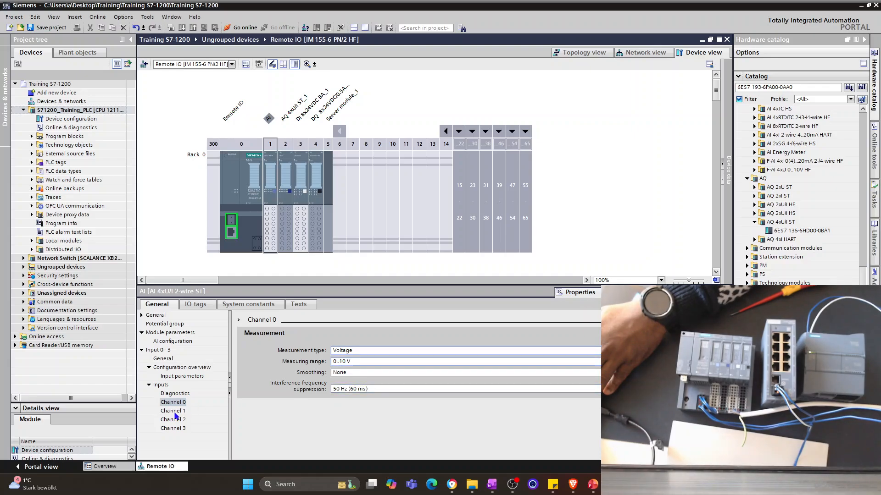
pyautogui.click(375, 351)
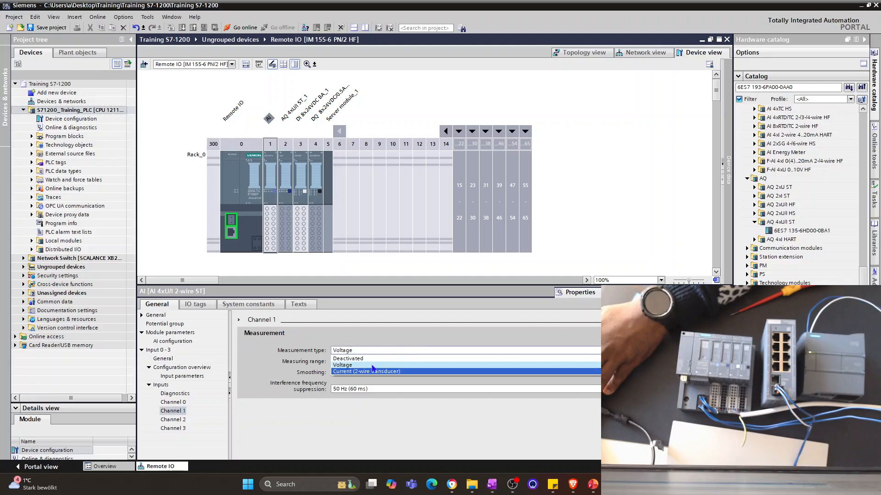
pyautogui.click(360, 373)
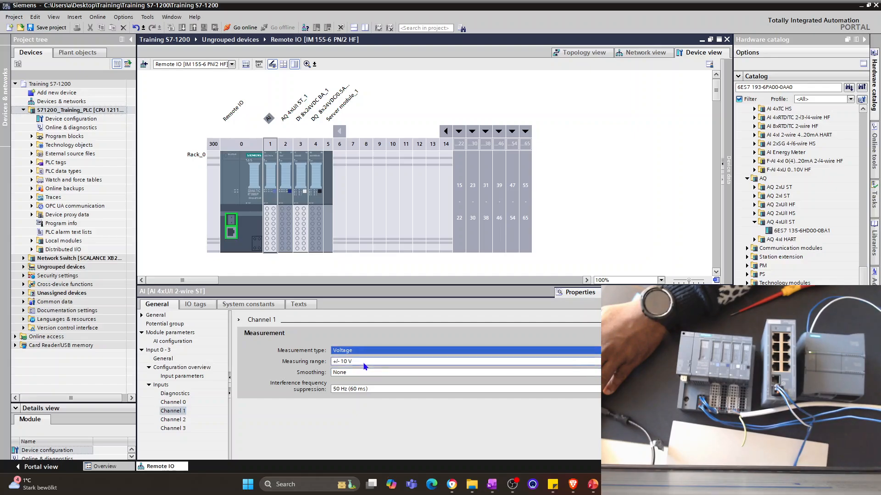
pyautogui.click(365, 365)
pyautogui.click(363, 381)
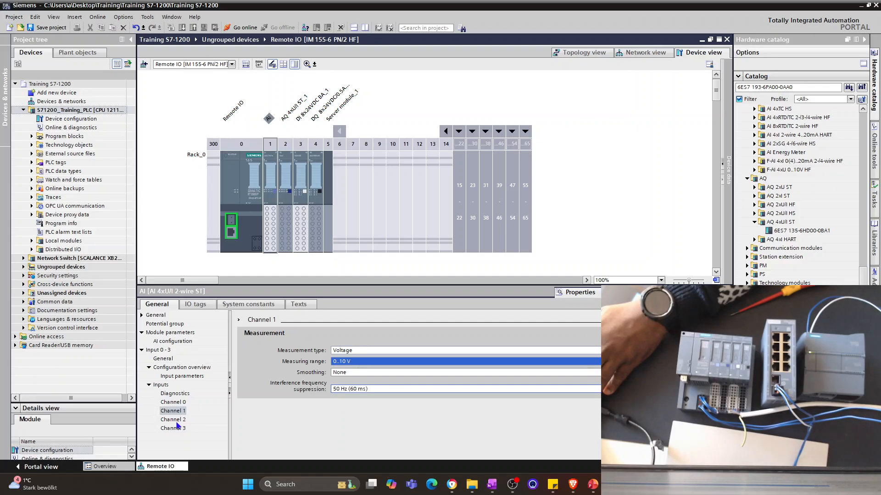
pyautogui.click(174, 420)
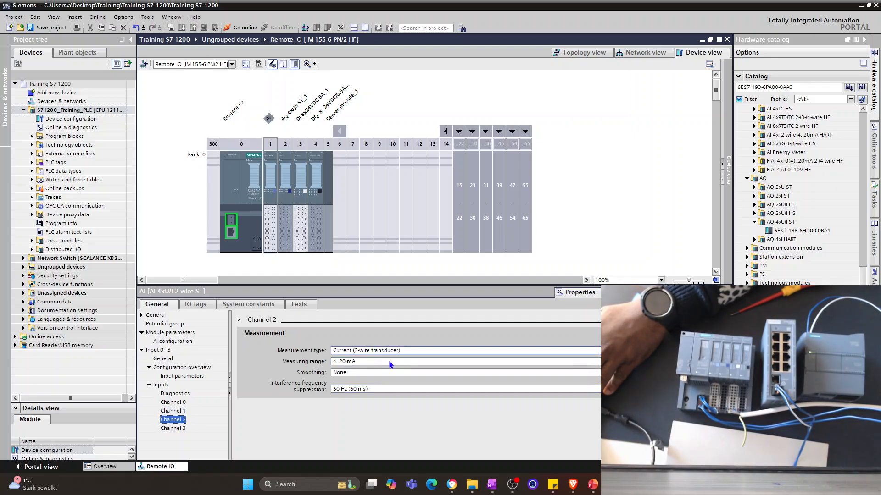
pyautogui.click(181, 429)
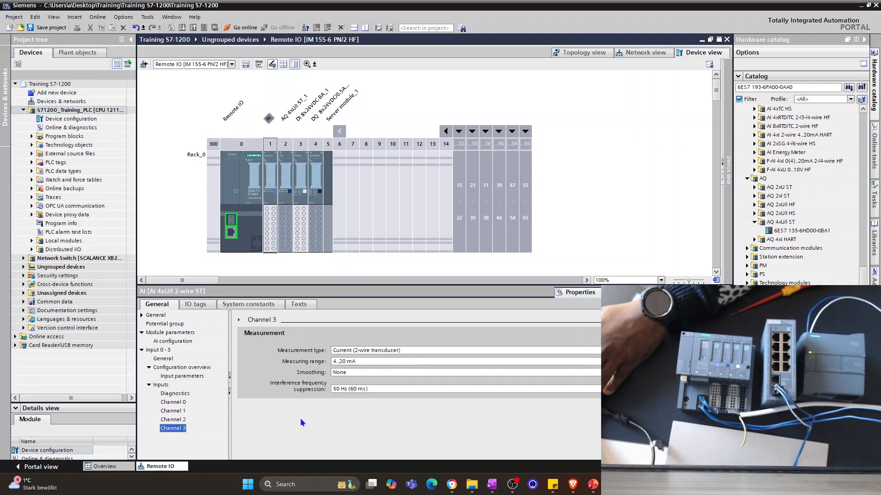
# Rename the analog output module in slot 2 of the Remote IO rack as AO.
pyautogui.click(289, 226)
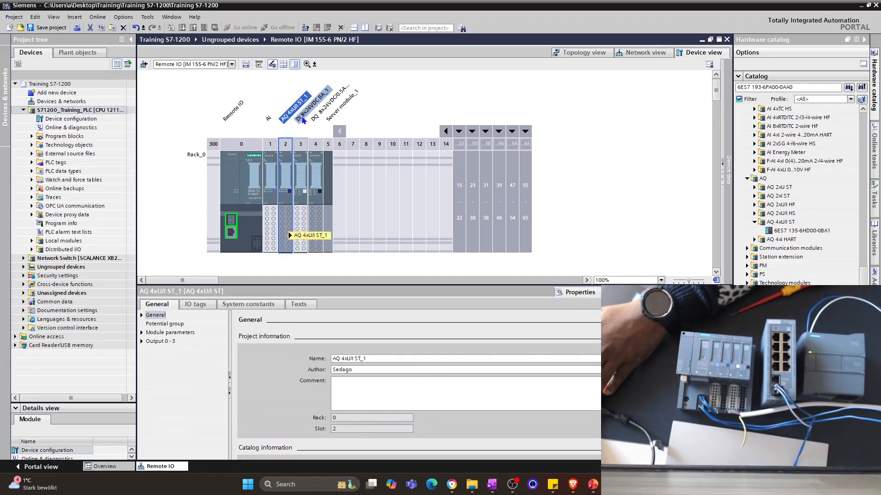
pyautogui.click(391, 357)
pyautogui.hotkey('ctrl', 'a')
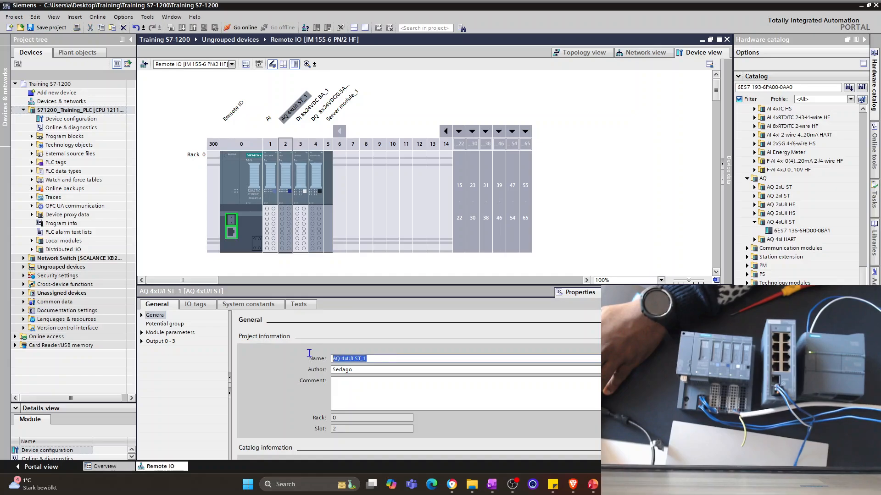
pyautogui.write('A')
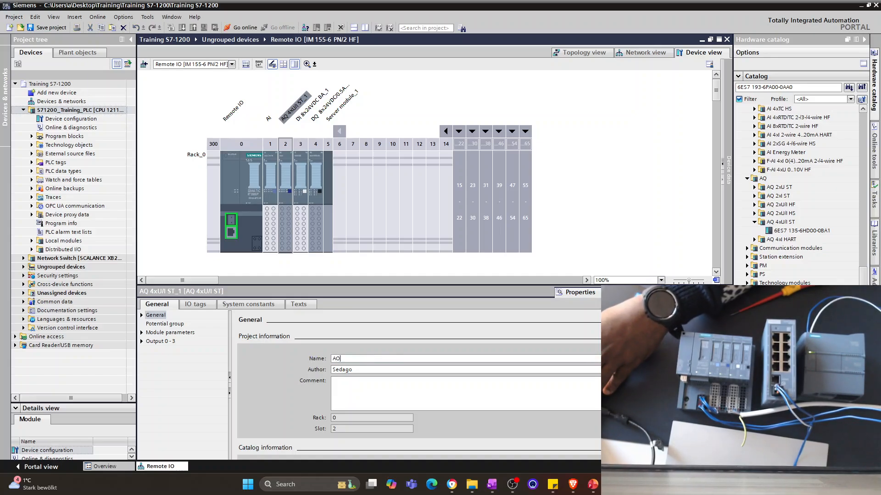
pyautogui.write('O')
pyautogui.click(165, 324)
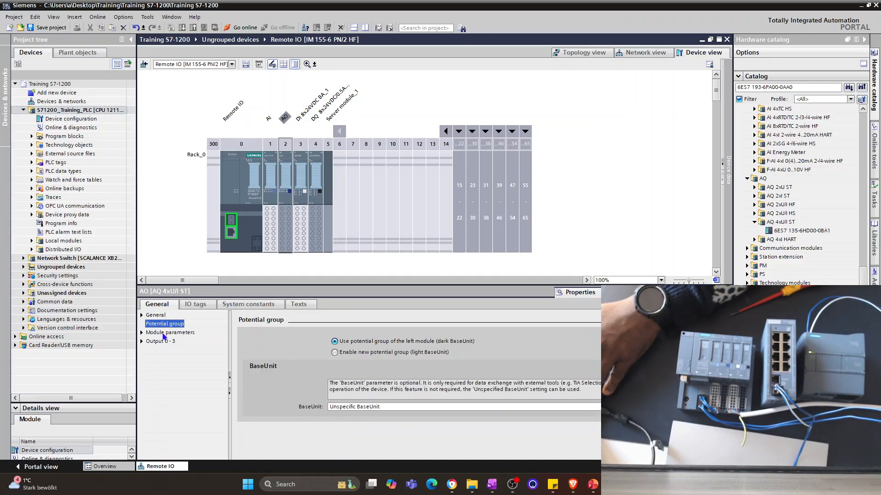
# Set output channel 0 of the AO module to voltage output with a 0..10 V output range.
pyautogui.click(164, 333)
pyautogui.click(142, 342)
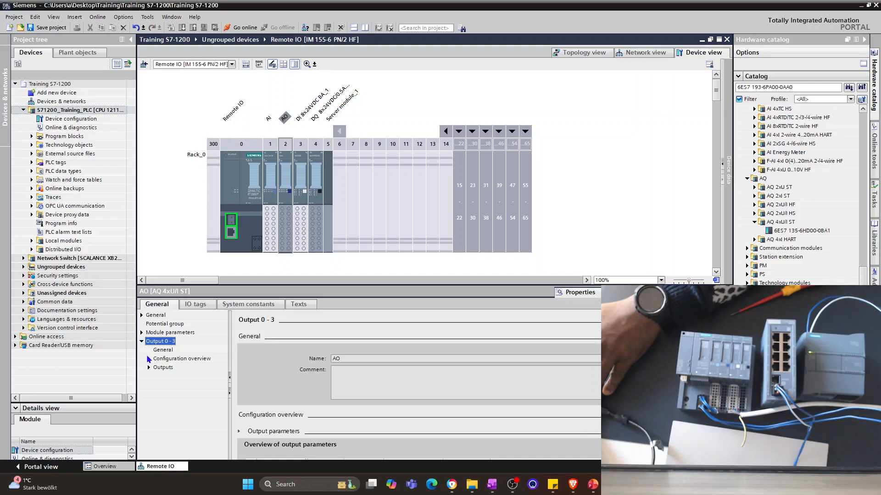
pyautogui.click(149, 368)
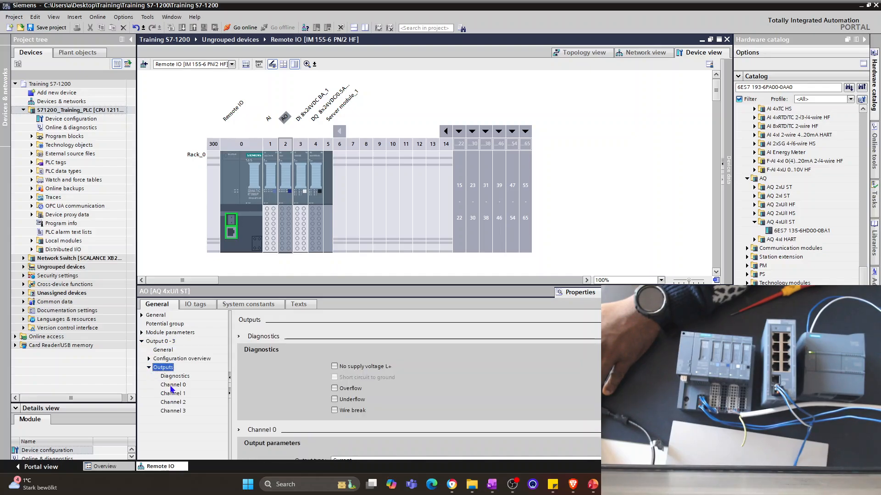
pyautogui.click(171, 385)
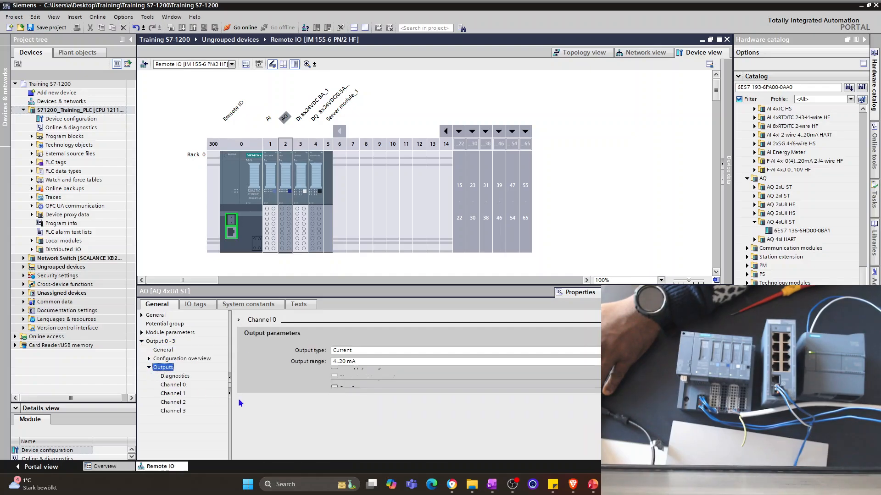
pyautogui.click(369, 352)
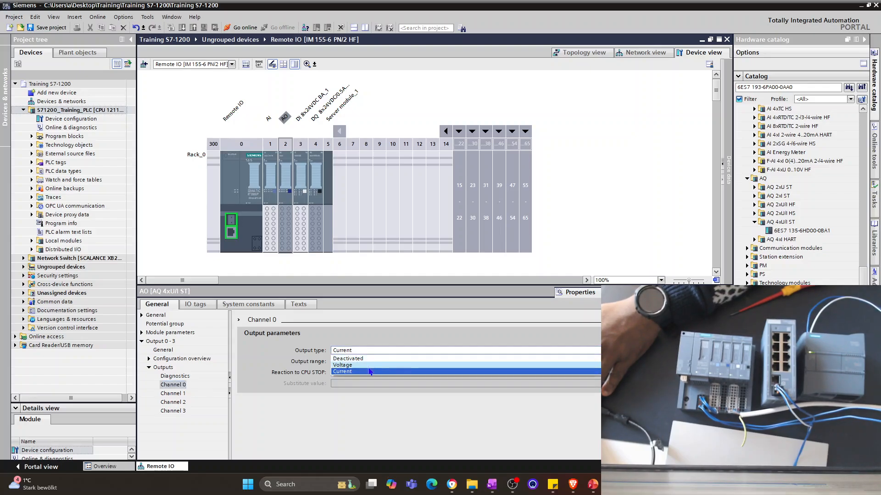
pyautogui.click(372, 366)
pyautogui.click(374, 362)
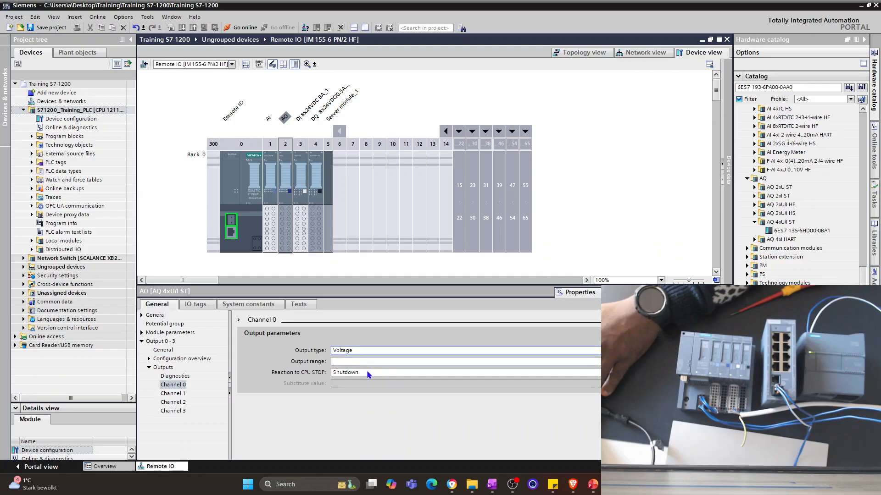
pyautogui.click(363, 375)
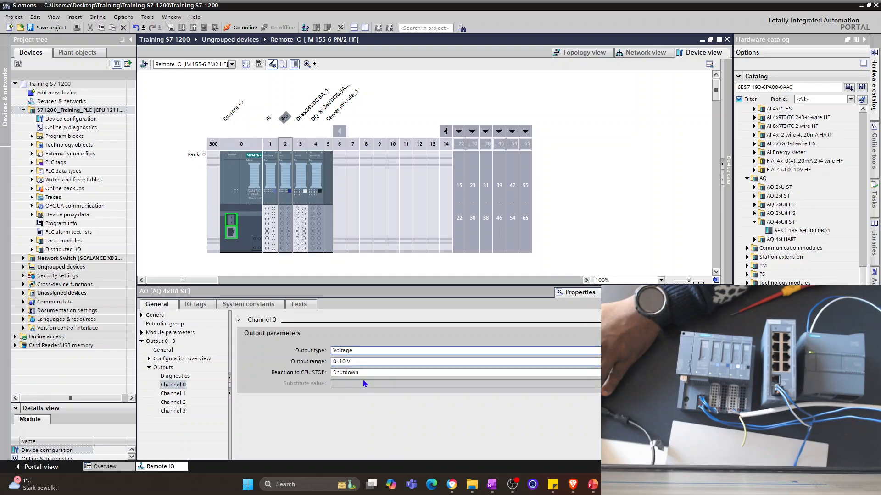
# Set the AO module's output channel 1 to voltage with a 0..10 V range, and check the output parameters of channels 2 and 3.
pyautogui.click(180, 393)
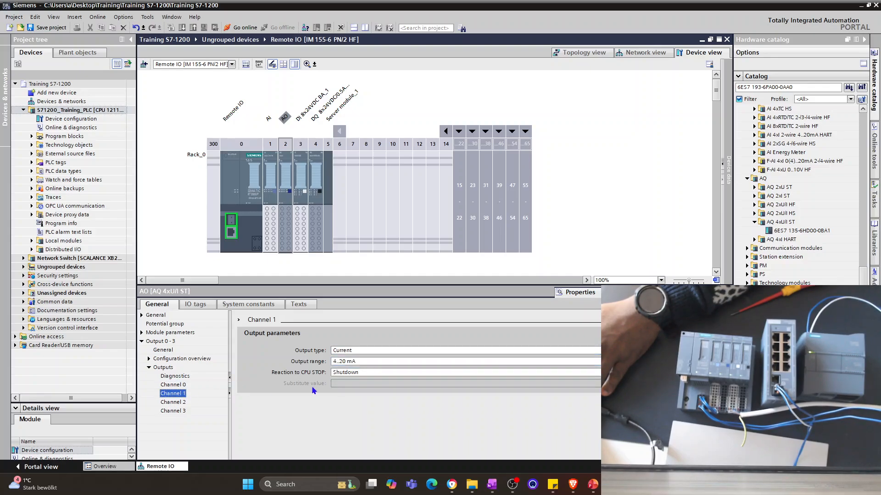
pyautogui.click(367, 362)
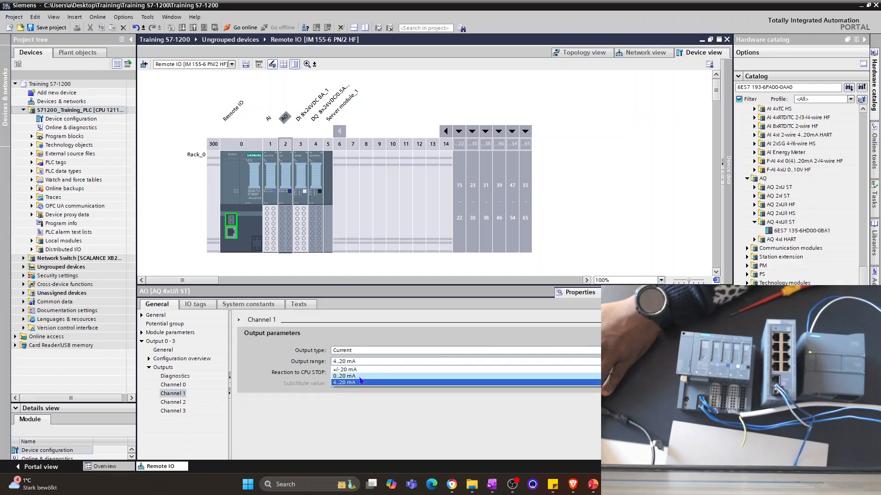
pyautogui.click(361, 381)
pyautogui.click(374, 352)
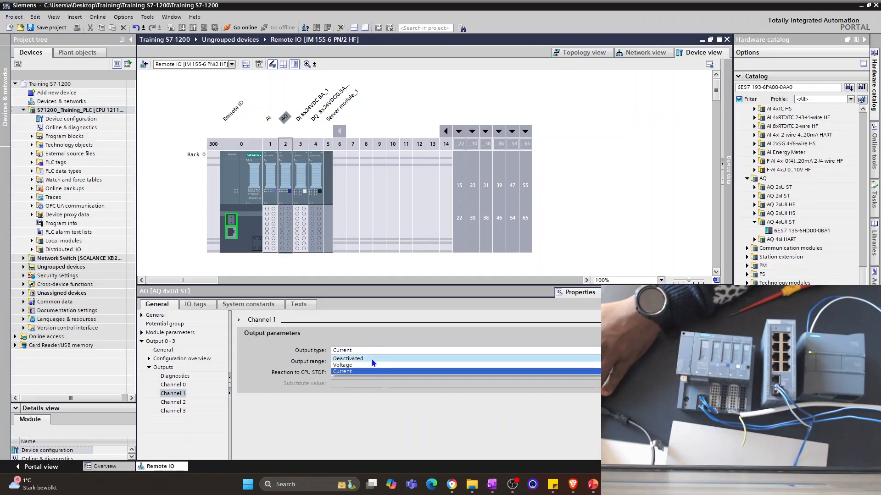
pyautogui.click(372, 365)
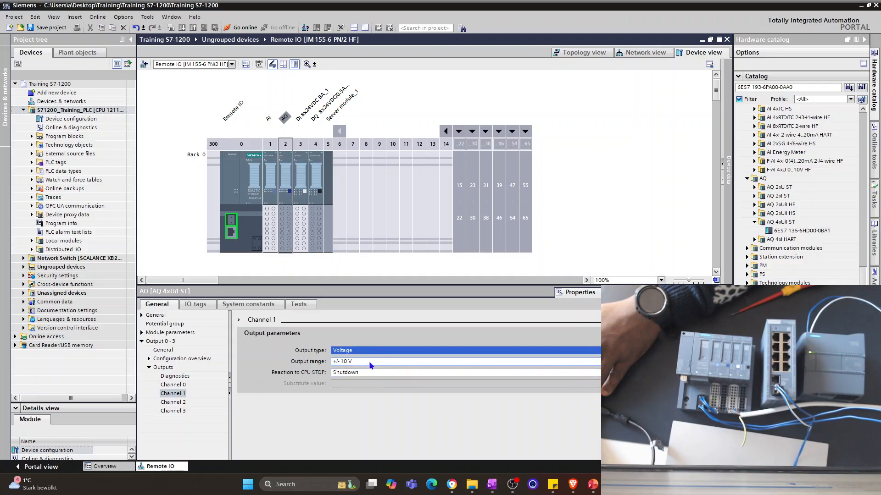
pyautogui.click(372, 362)
pyautogui.click(359, 382)
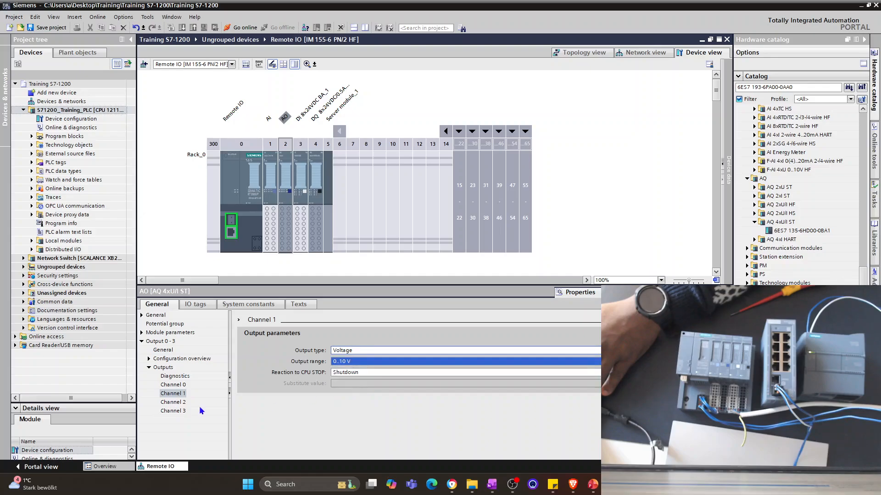
pyautogui.click(181, 403)
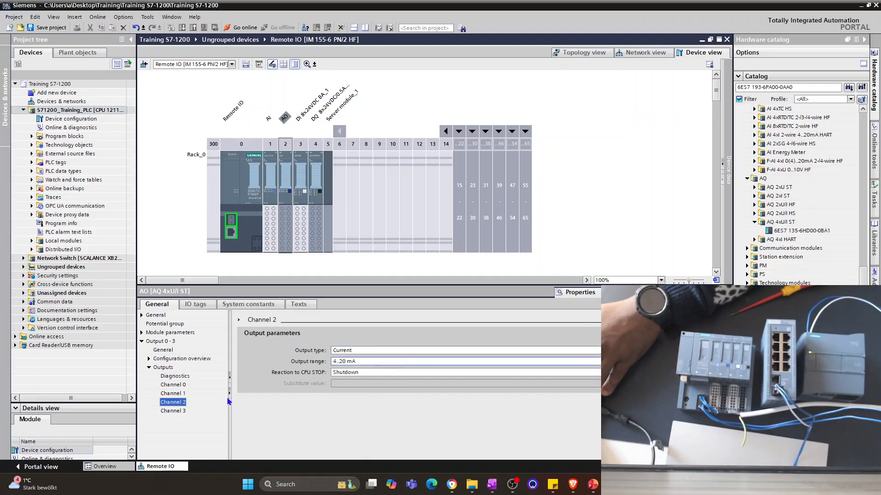
pyautogui.click(177, 415)
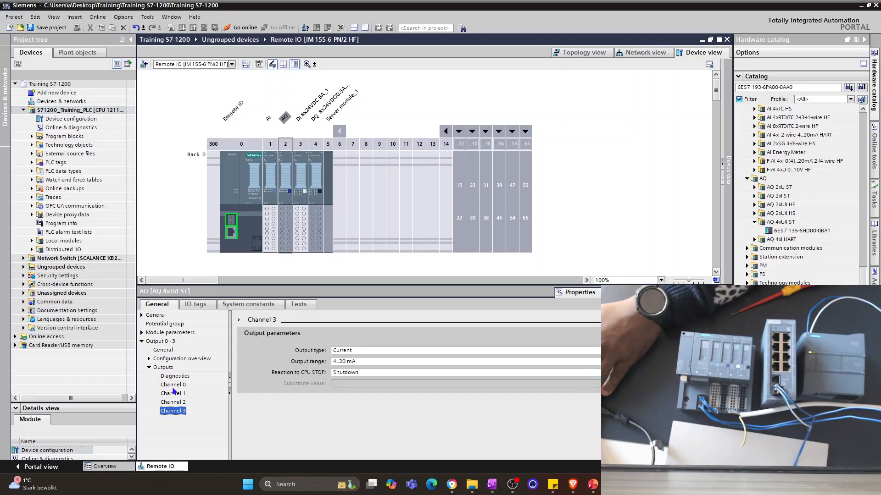
# Review the AO module's channel 1 CPU STOP reaction options, its output diagnostics, and the overview of output parameters.
pyautogui.click(174, 394)
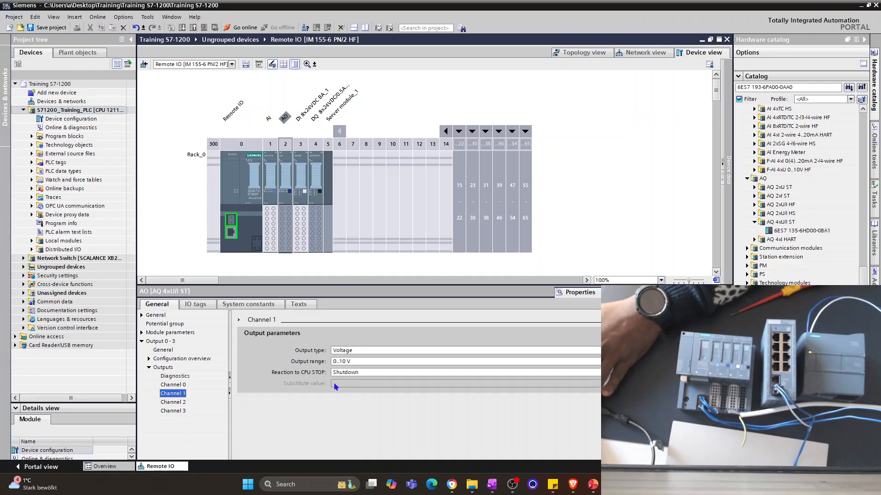
pyautogui.click(372, 375)
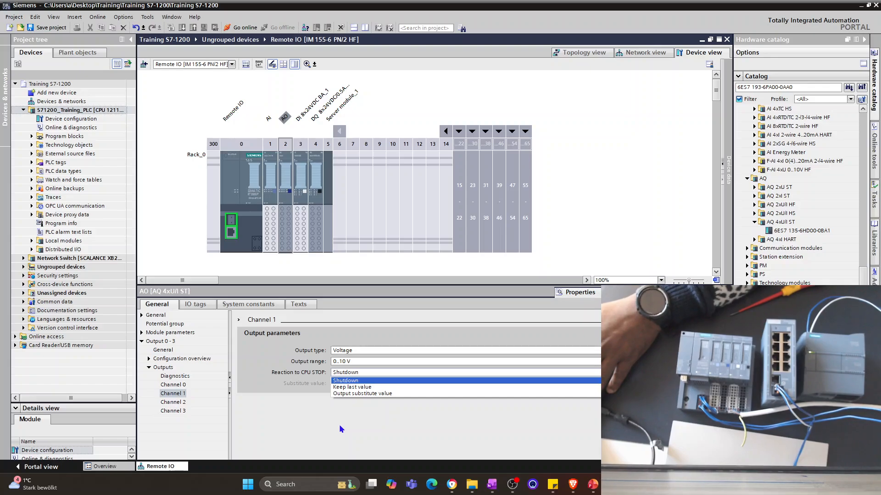
pyautogui.click(279, 420)
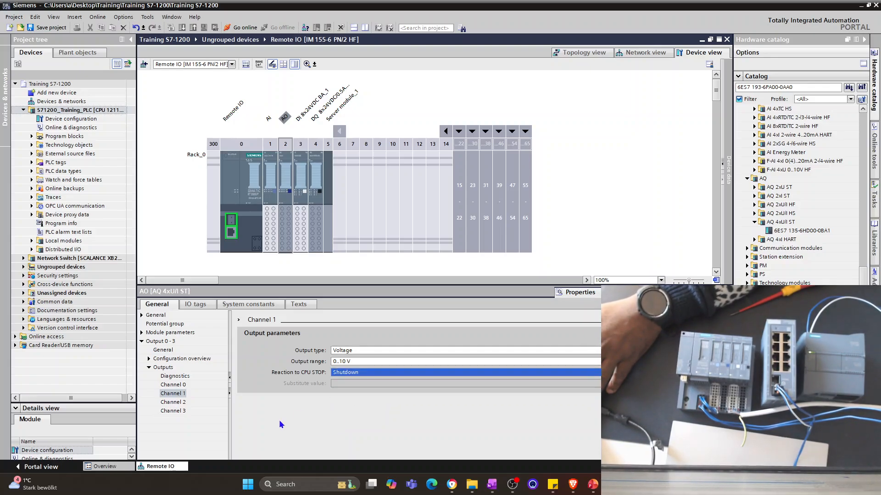
pyautogui.click(169, 379)
pyautogui.click(169, 377)
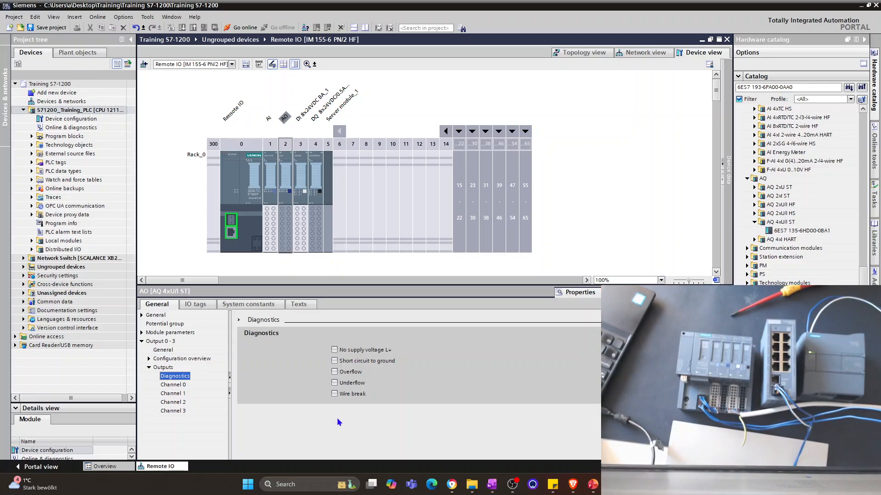
pyautogui.click(149, 359)
pyautogui.click(183, 367)
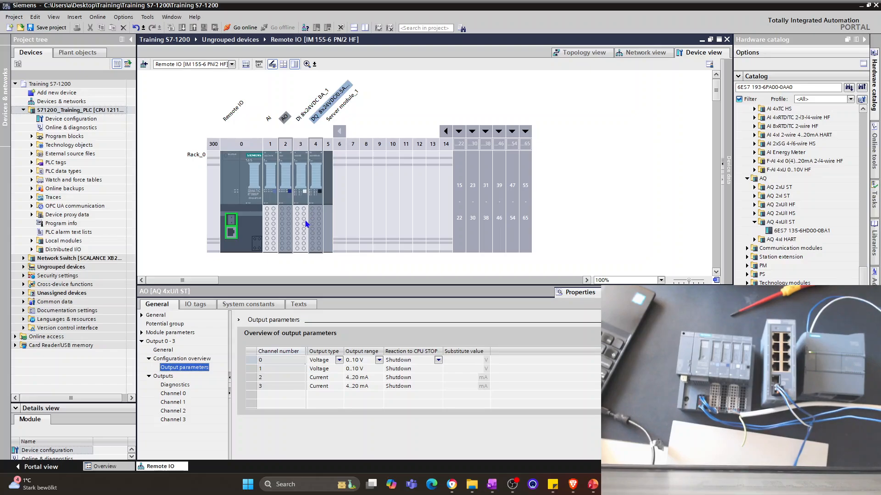
# Rename the digital input module in slot 3 of the Remote IO rack as DI.
pyautogui.click(306, 212)
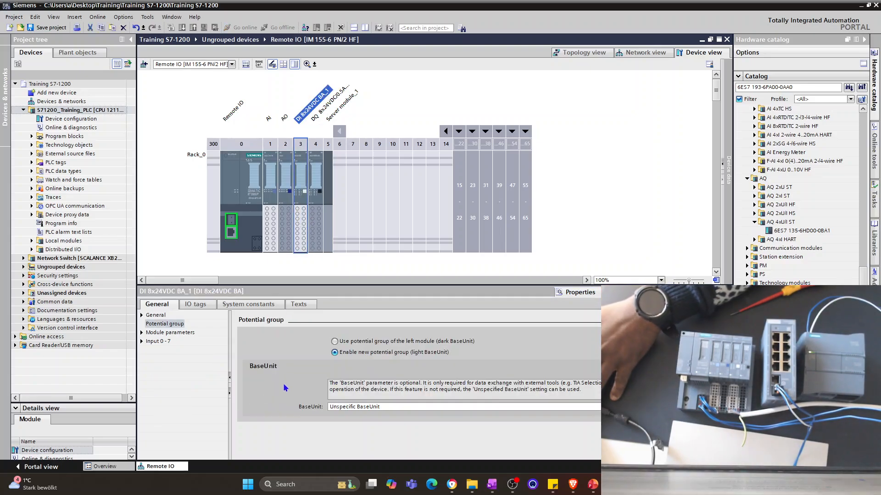
pyautogui.click(155, 315)
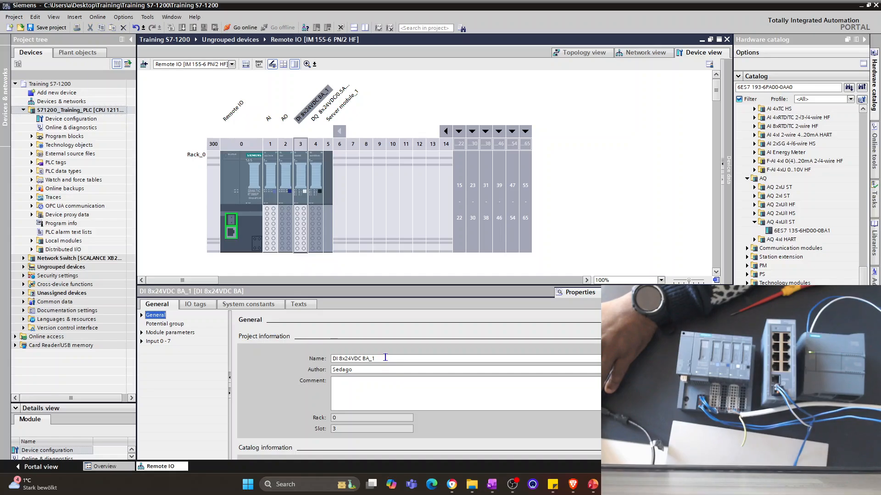
pyautogui.moveTo(409, 358); pyautogui.dragTo(303, 358)
pyautogui.write('DI')
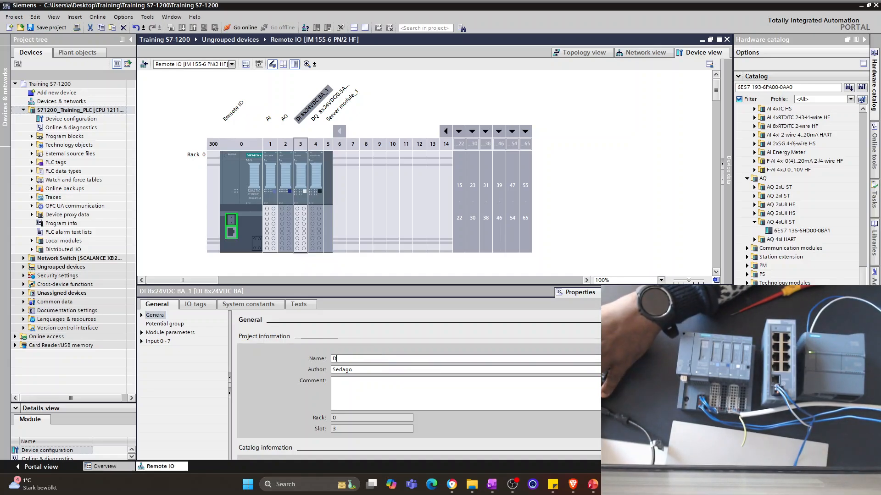
# Review the DI module's input diagnostics, channel 0 parameter settings, and module failure behaviour.
pyautogui.click(142, 344)
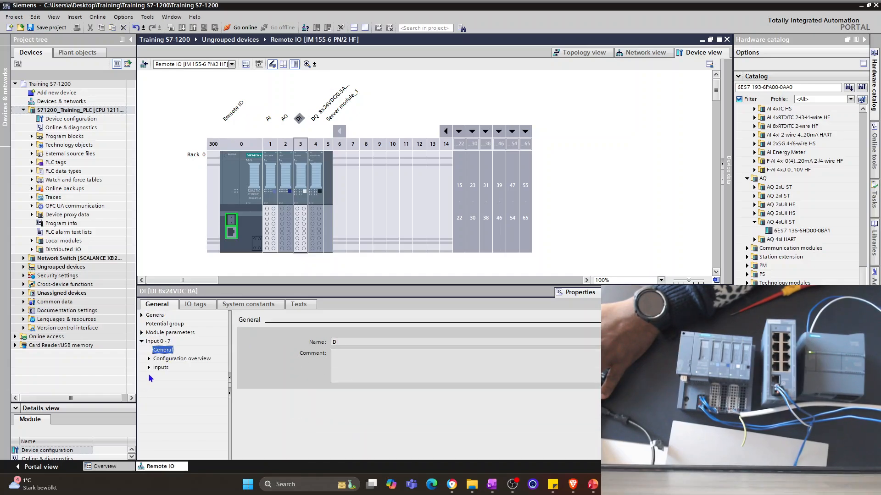
pyautogui.click(148, 368)
pyautogui.click(170, 377)
pyautogui.click(171, 386)
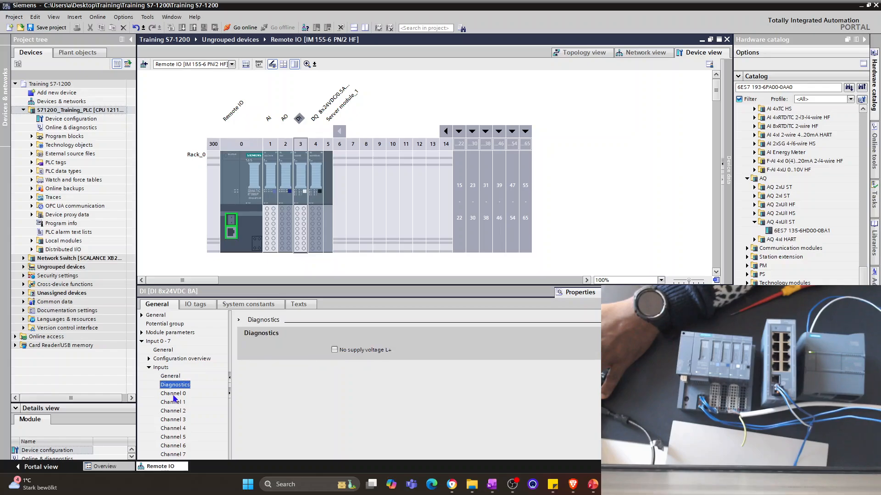
pyautogui.click(173, 393)
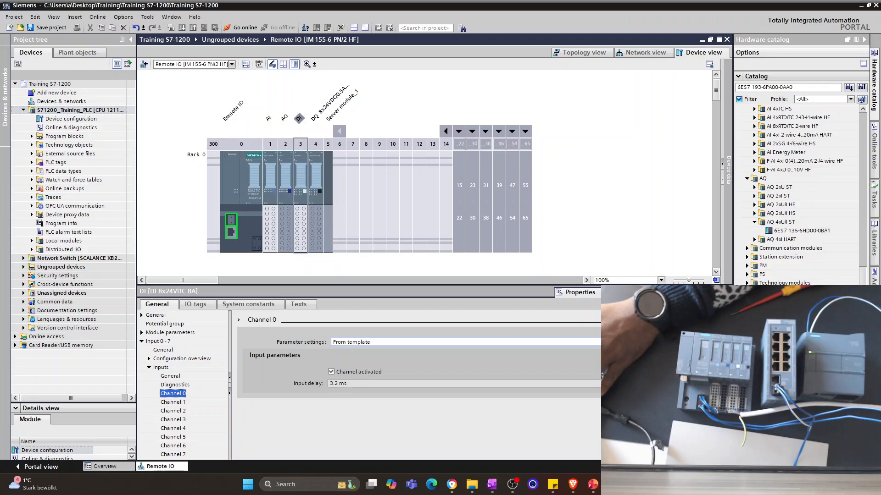
pyautogui.click(711, 342)
pyautogui.click(711, 343)
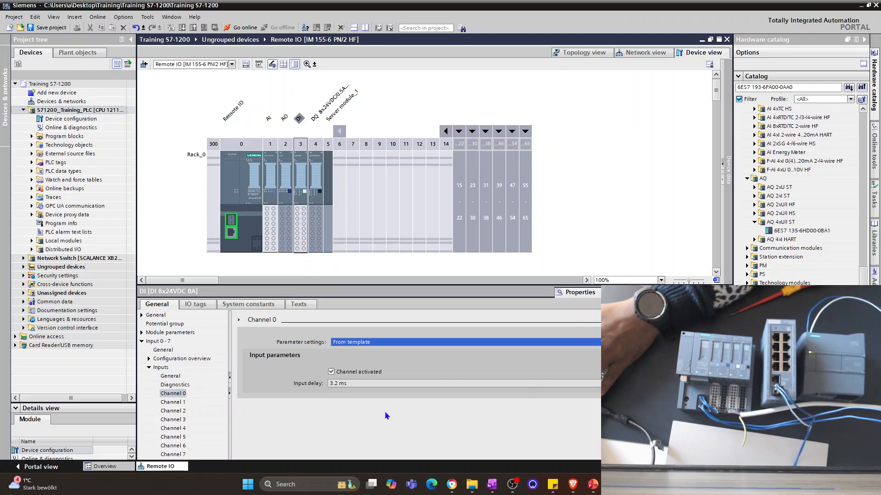
pyautogui.click(172, 378)
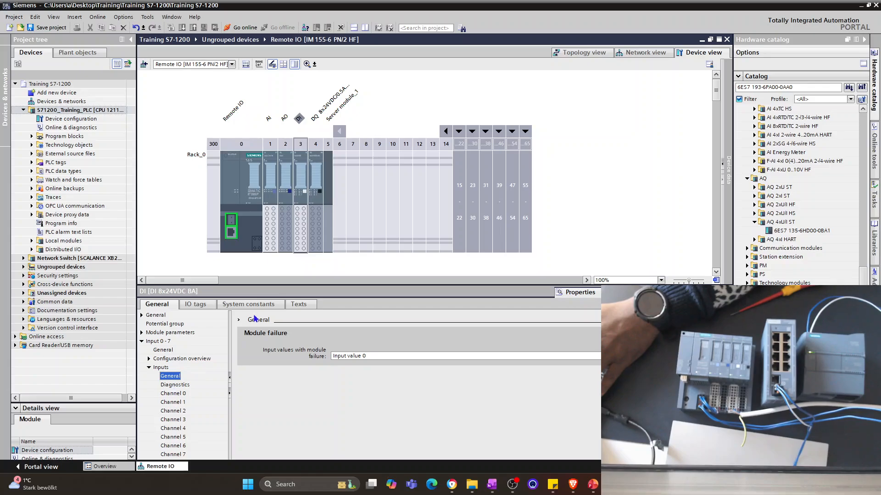
# Rename the digital output module in slot 4 of the Remote IO rack as DO, and check its potential group.
pyautogui.click(316, 232)
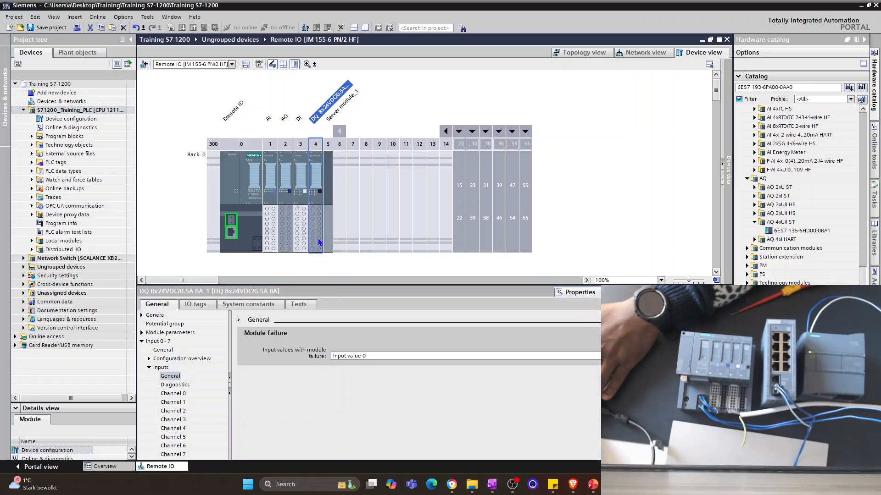
pyautogui.tripleClick(412, 358)
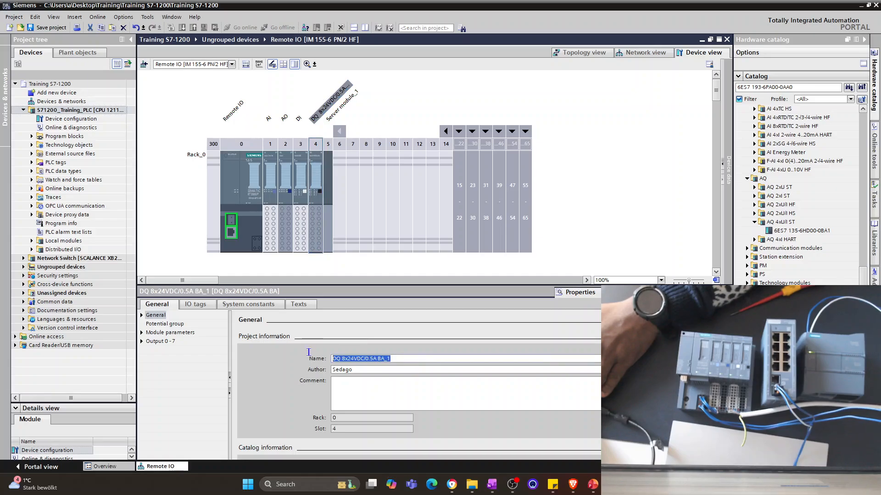
pyautogui.write('DO')
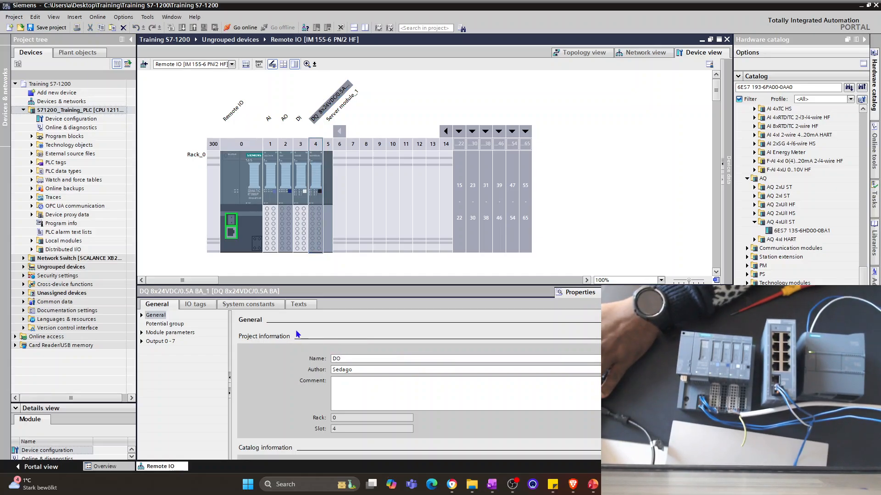
pyautogui.click(155, 317)
pyautogui.click(157, 325)
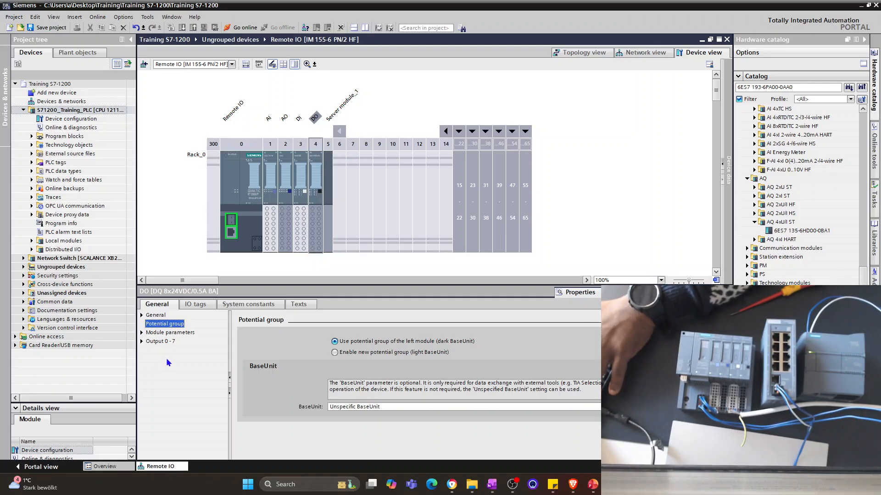
# Rename the server module in slot 5 of the Remote IO rack as SM.
pyautogui.click(329, 225)
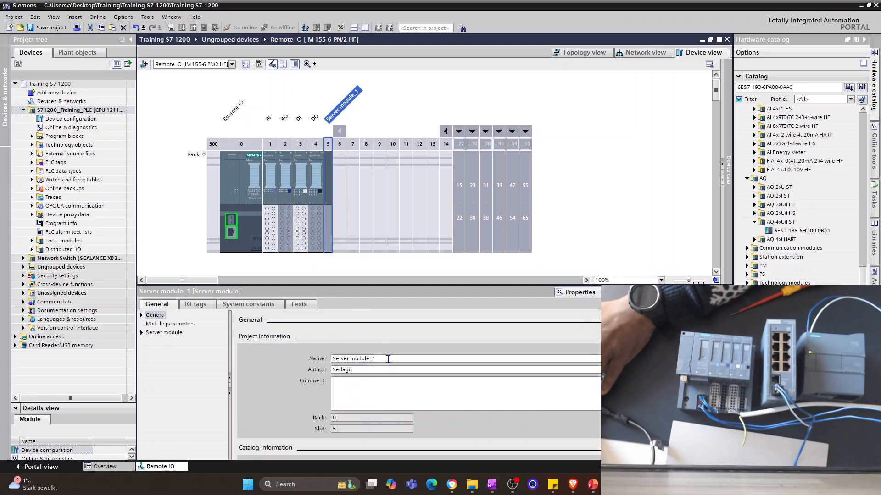
pyautogui.moveTo(380, 359); pyautogui.dragTo(274, 344)
pyautogui.write('SM')
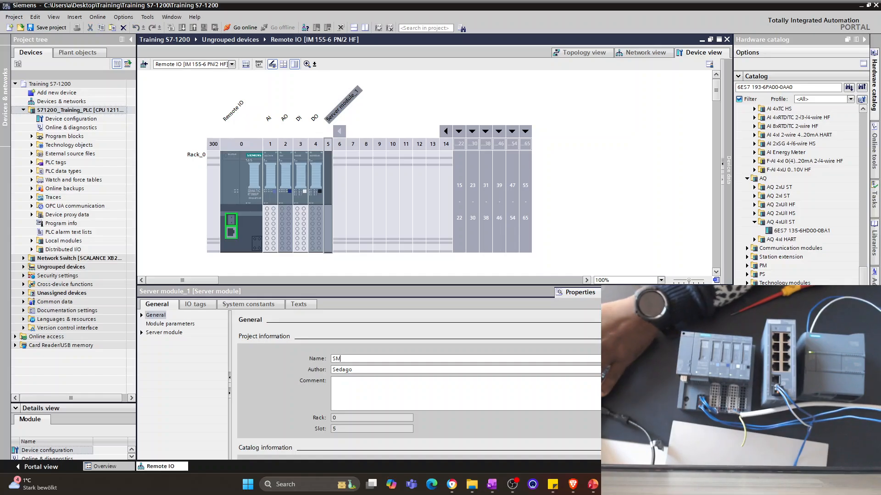
pyautogui.press('Return')
# Review the SM server module's parameters, general information, group diagnostics, and status of voltages setting.
pyautogui.click(170, 324)
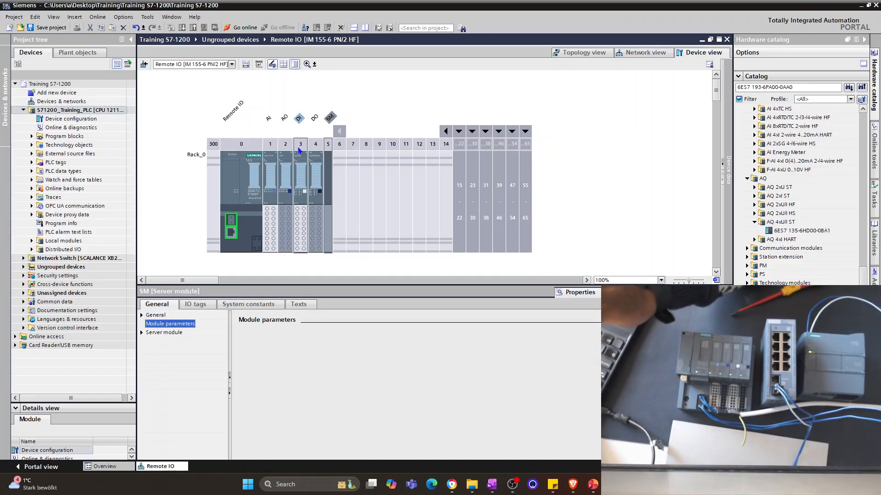
pyautogui.click(164, 333)
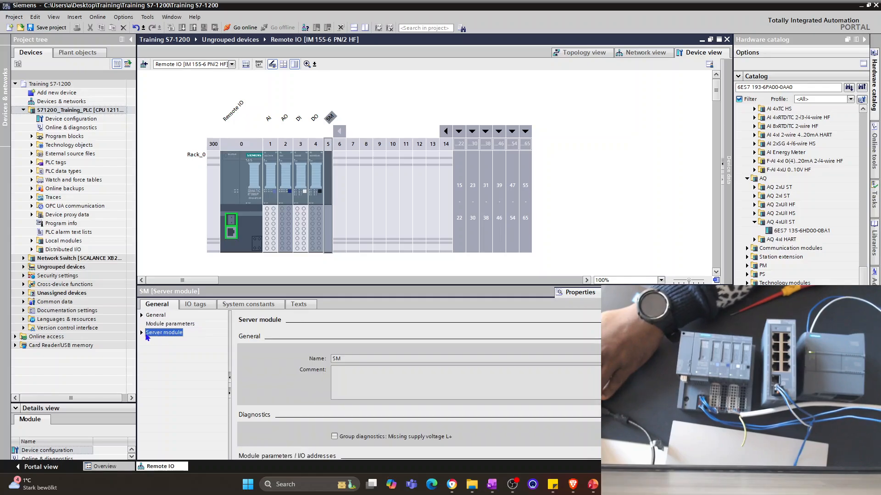
pyautogui.click(141, 332)
pyautogui.click(163, 342)
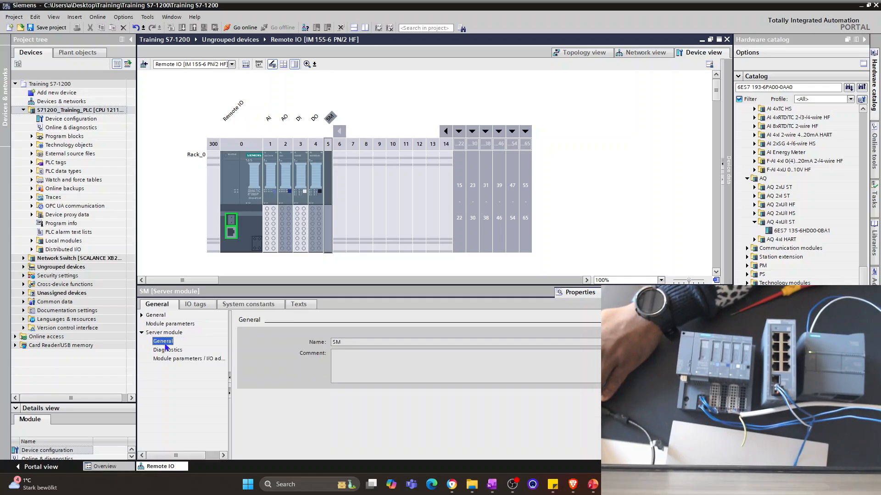
pyautogui.click(167, 351)
pyautogui.click(172, 360)
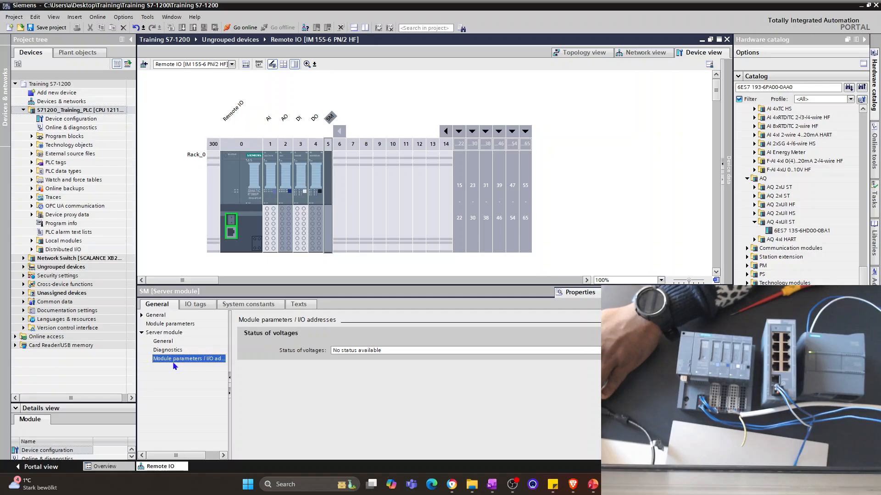
pyautogui.click(174, 351)
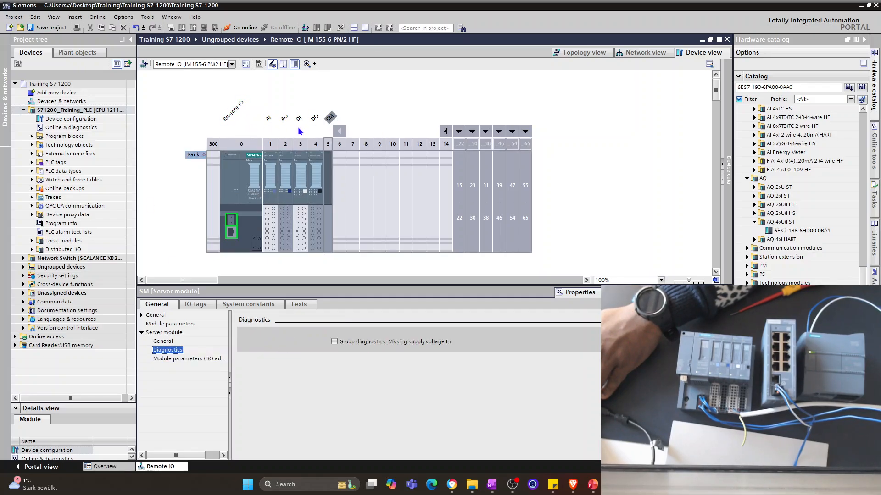
# Assign the Remote IO station to the S71200_Training_PLC as its IO controller in the network configuration.
pyautogui.click(420, 95)
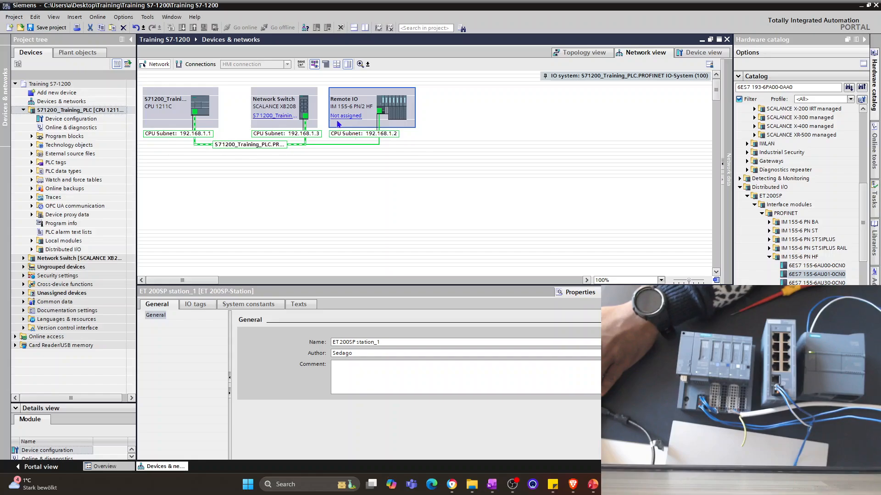
pyautogui.click(341, 116)
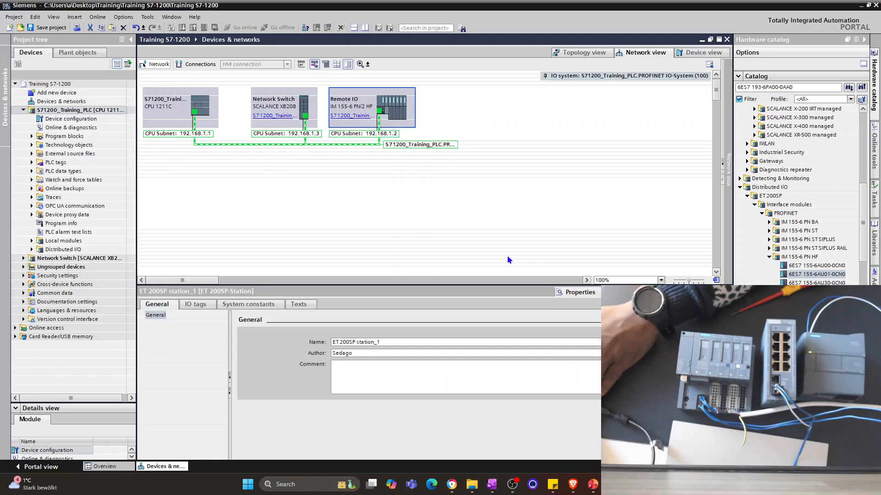
pyautogui.click(570, 168)
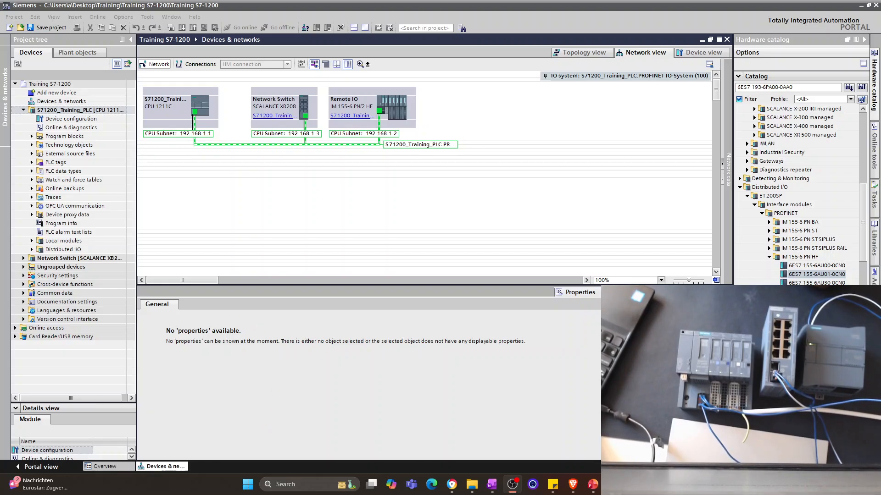
# Switch to OneNote and examine the S7-1200 hardware configuration sketch with its wiring and device IP addresses.
pyautogui.click(613, 484)
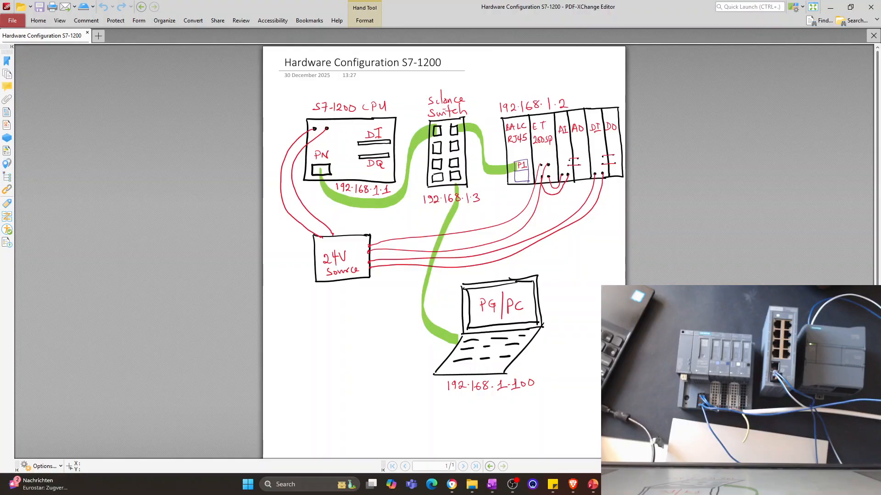
pyautogui.click(612, 485)
pyautogui.click(491, 484)
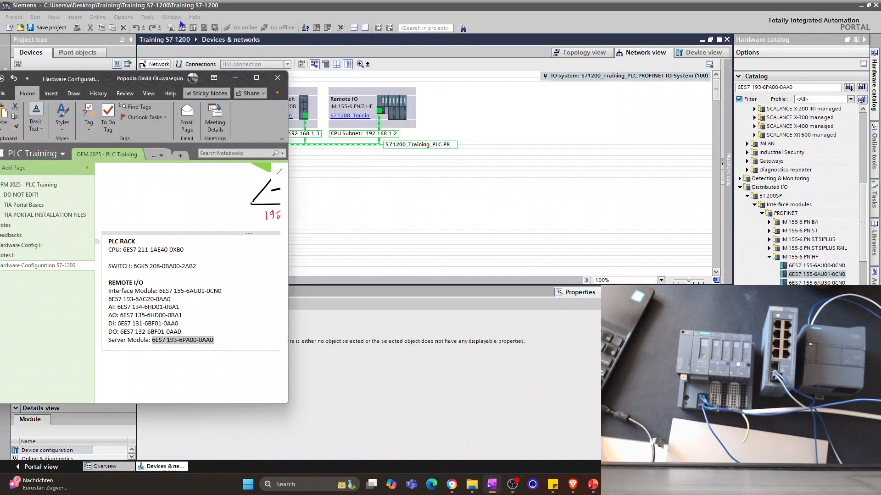
pyautogui.click(257, 78)
pyautogui.scroll(6, 412, 335)
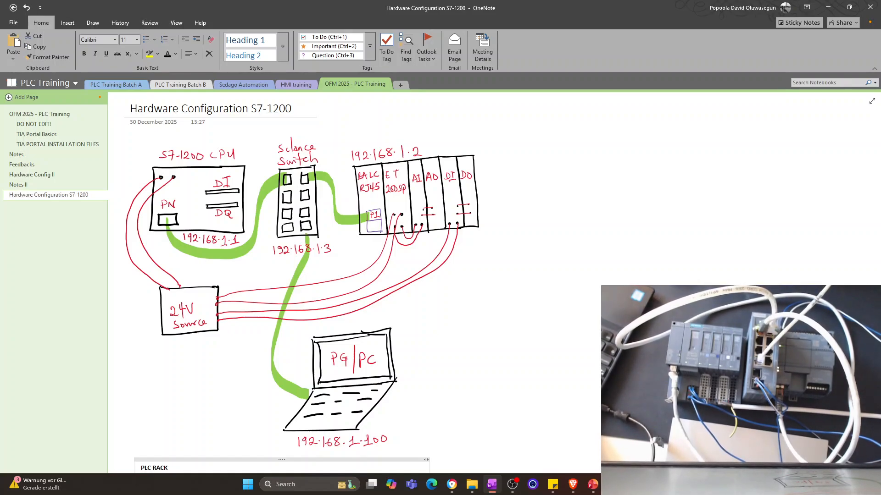
pyautogui.scroll(-3, 435, 359)
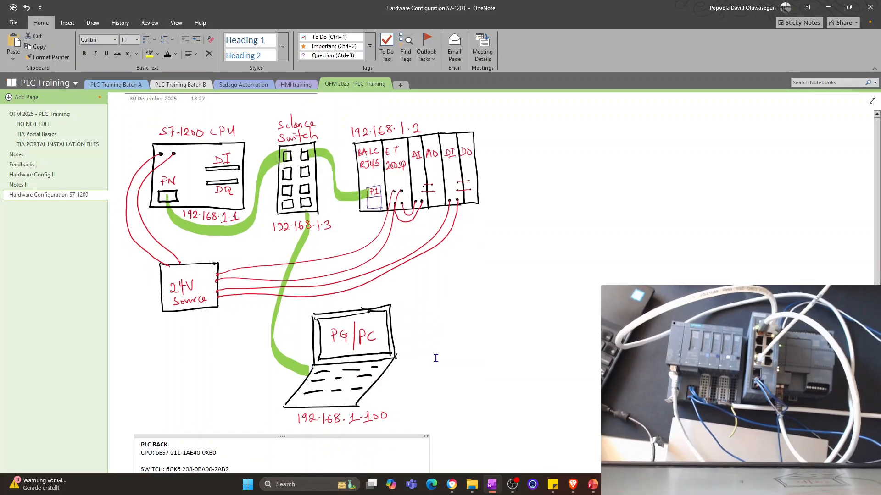
pyautogui.scroll(3, 436, 358)
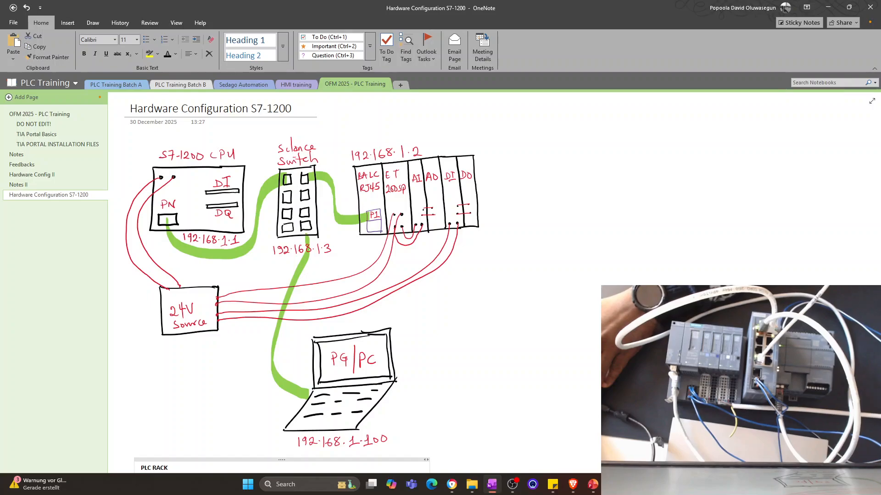
# Search Windows for "ethernet" and open the Ethernet settings.
pyautogui.click(245, 489)
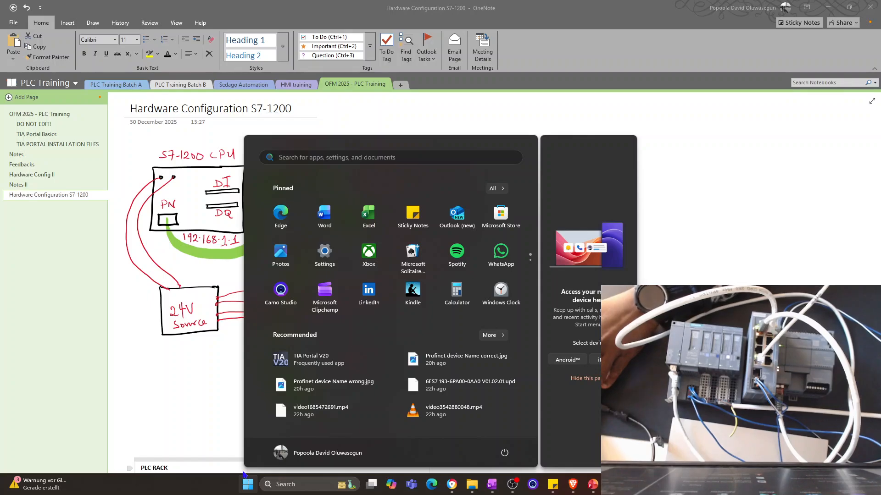
pyautogui.write('e')
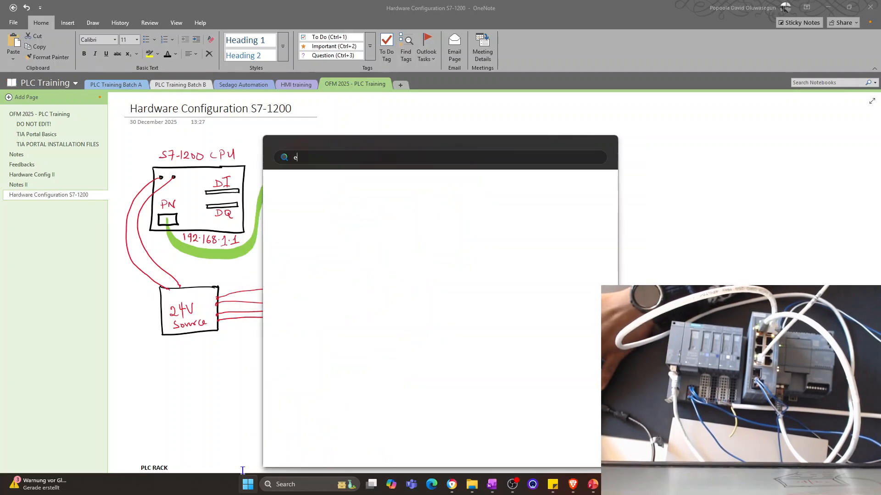
pyautogui.write('thernet')
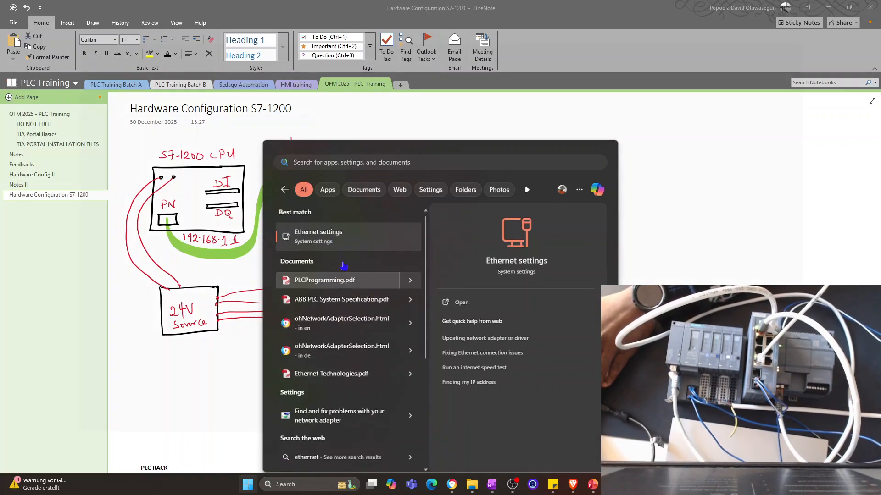
pyautogui.press('Return')
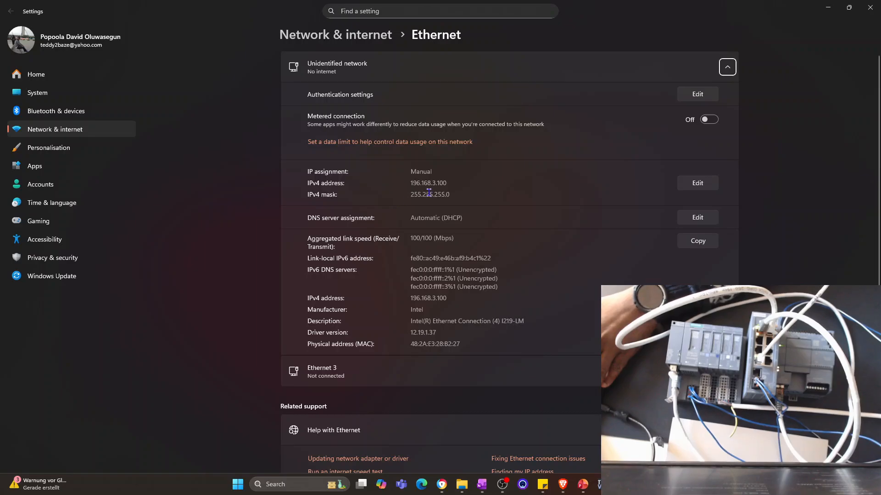
# Set the Ethernet adapter's manual IPv4 address to 196.168.1.100, save it, and return to TIA Portal.
pyautogui.click(689, 187)
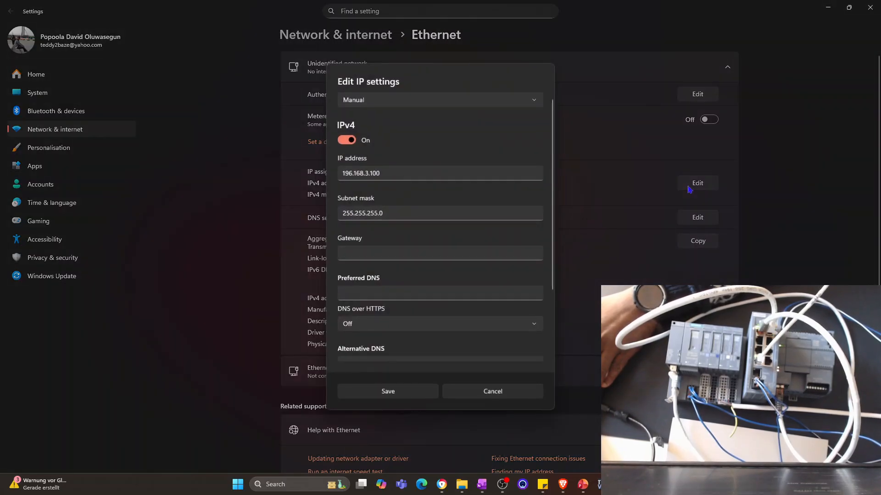
pyautogui.click(371, 173)
pyautogui.press('Left')
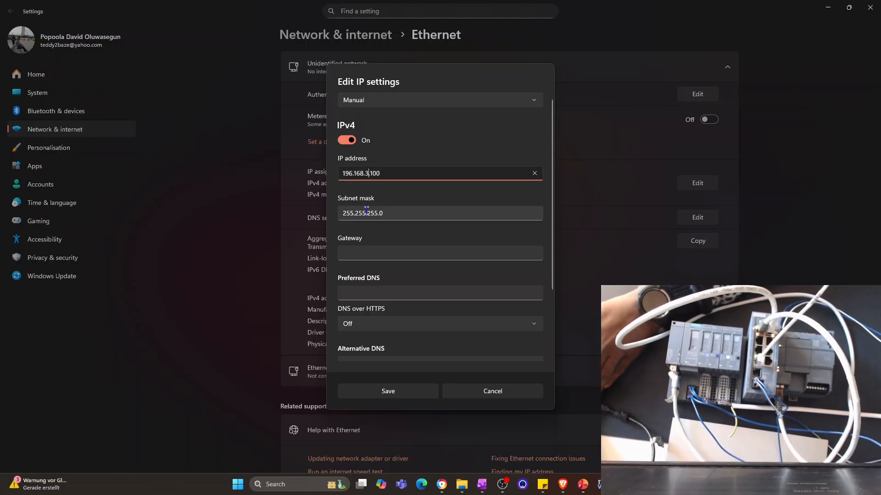
pyautogui.press('BackSpace')
pyautogui.write('1')
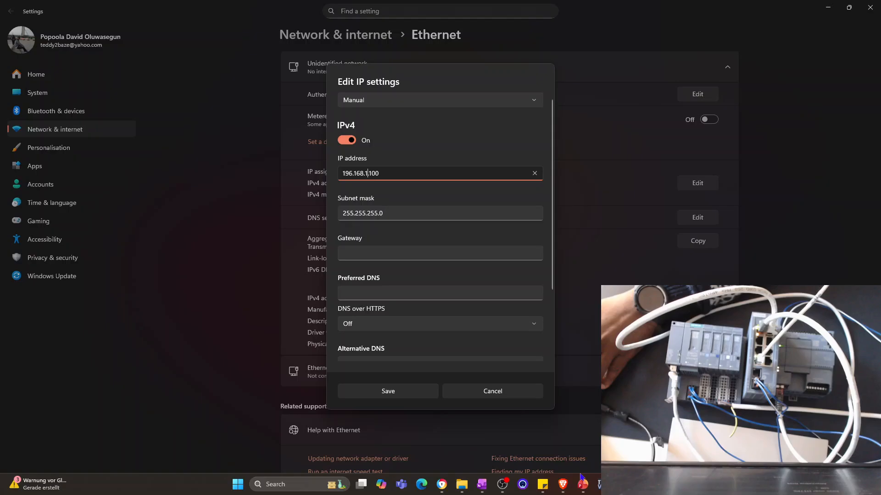
pyautogui.click(485, 488)
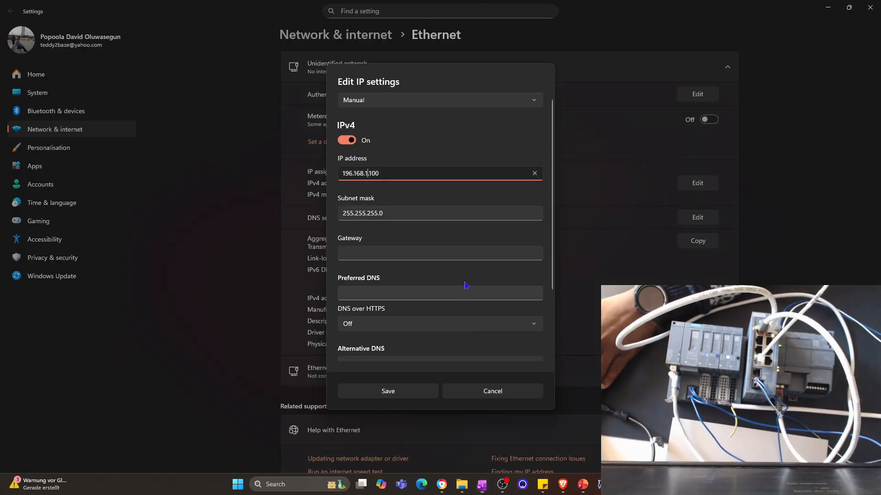
pyautogui.click(481, 486)
pyautogui.click(428, 398)
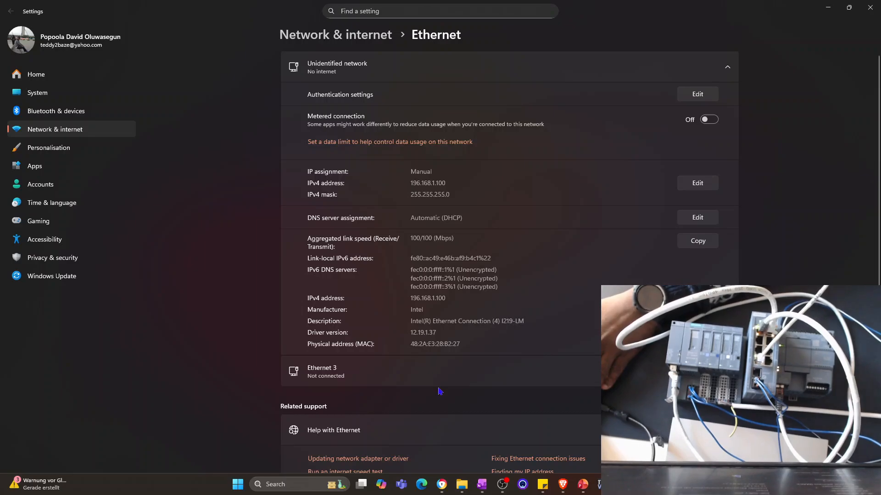
pyautogui.click(833, 9)
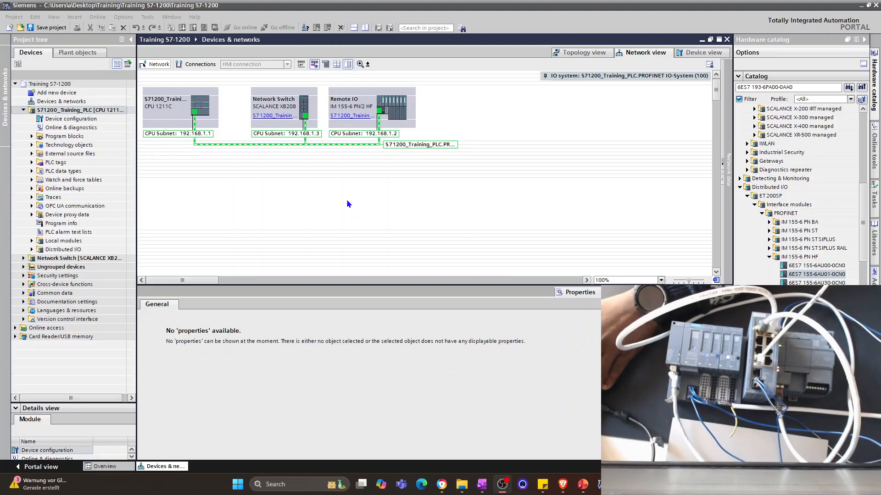
# Compile S71200_Training_PLC with Hardware (rebuild all) and save the project.
pyautogui.click(55, 111)
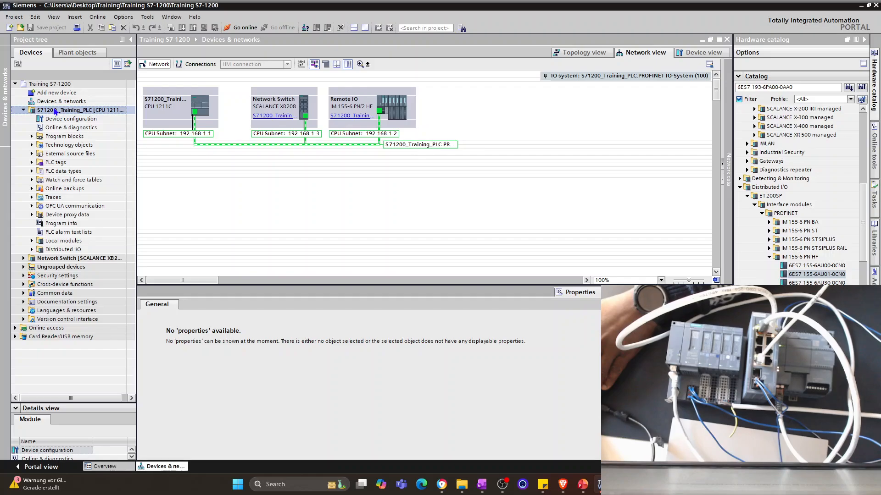
pyautogui.rightClick(64, 113)
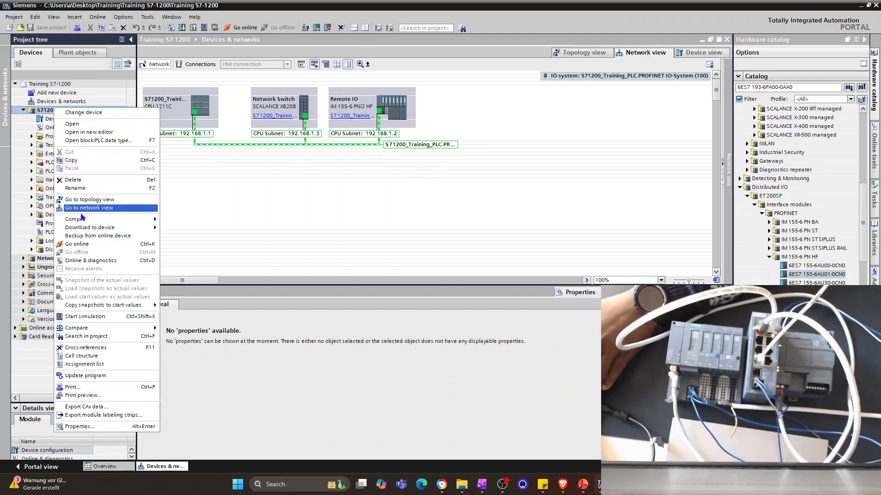
pyautogui.moveTo(86, 221)
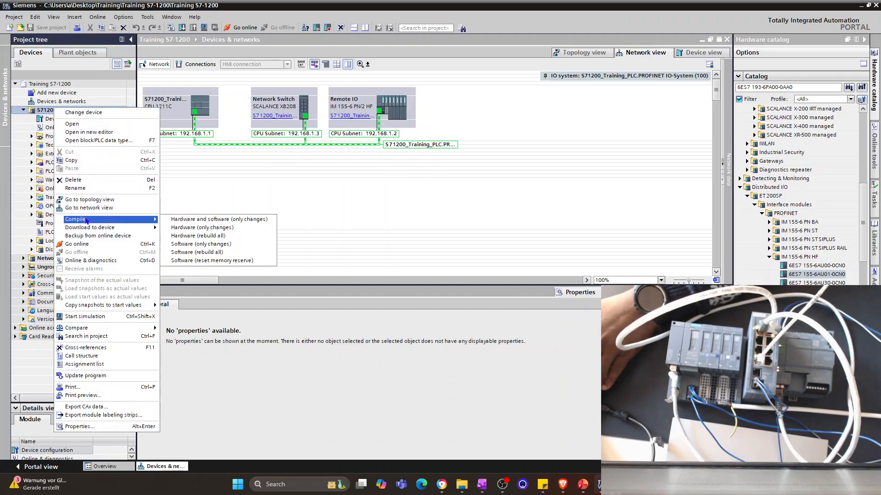
pyautogui.click(211, 235)
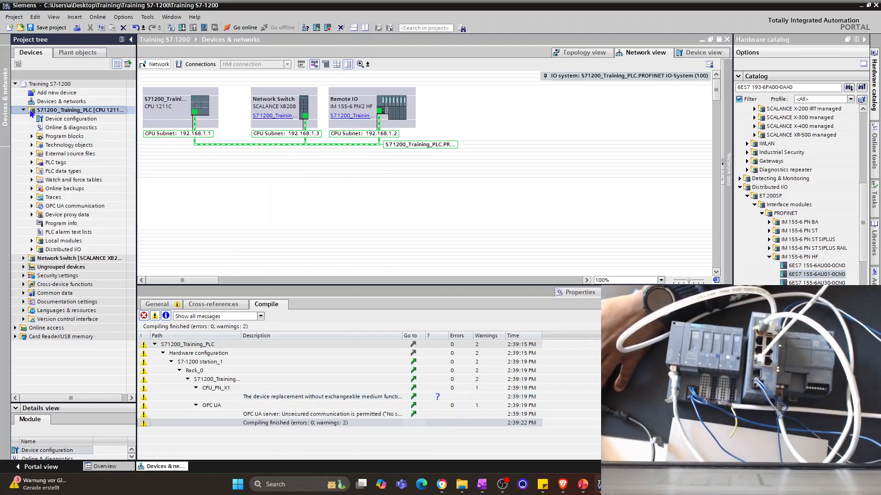
pyautogui.click(49, 28)
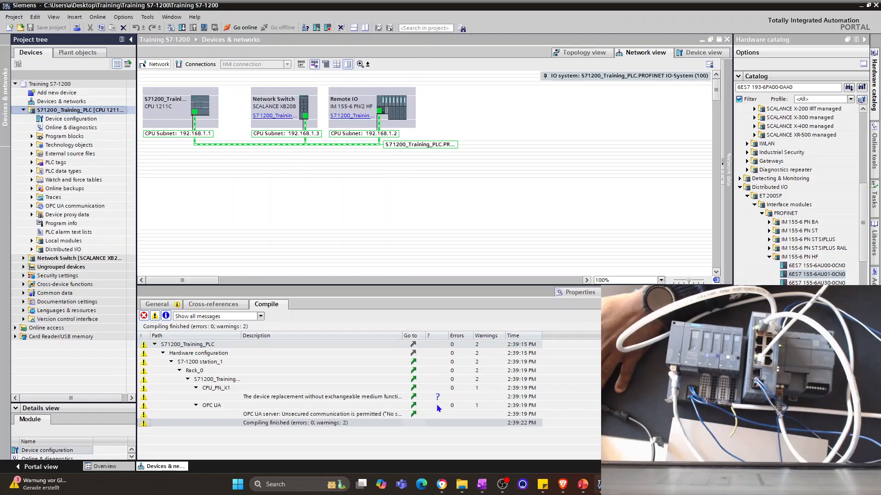
# Search Windows for "proneta" and open the Proneta_3_8_0_0 folder.
pyautogui.click(238, 485)
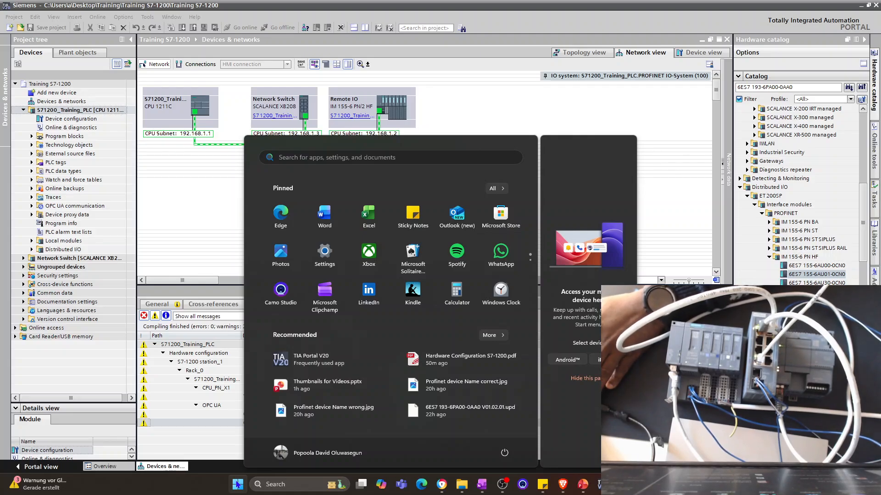
pyautogui.click(192, 204)
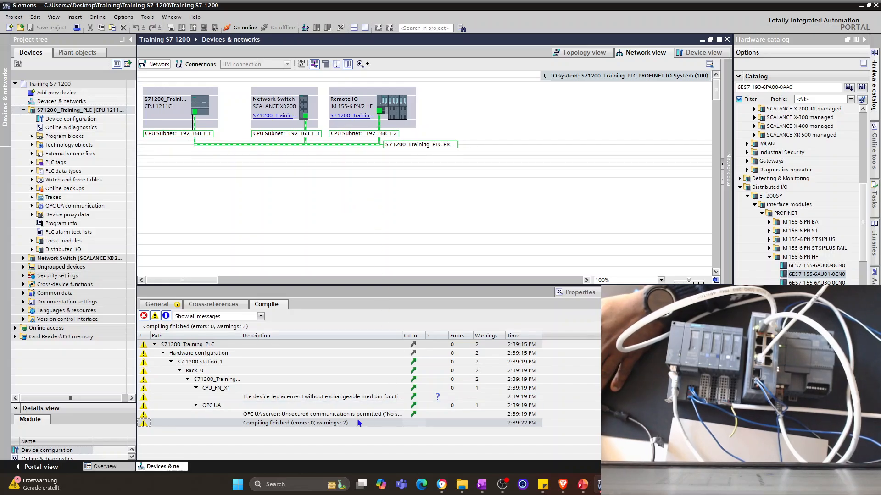
pyautogui.click(238, 484)
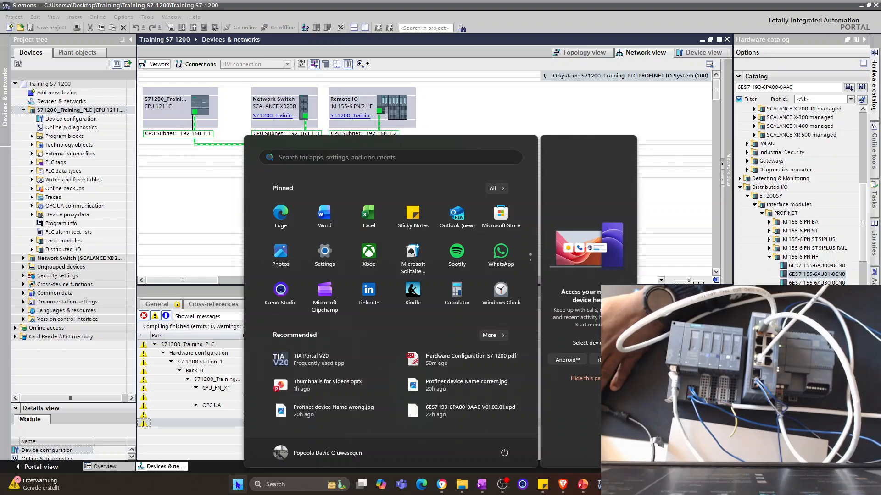
pyautogui.write('proneta')
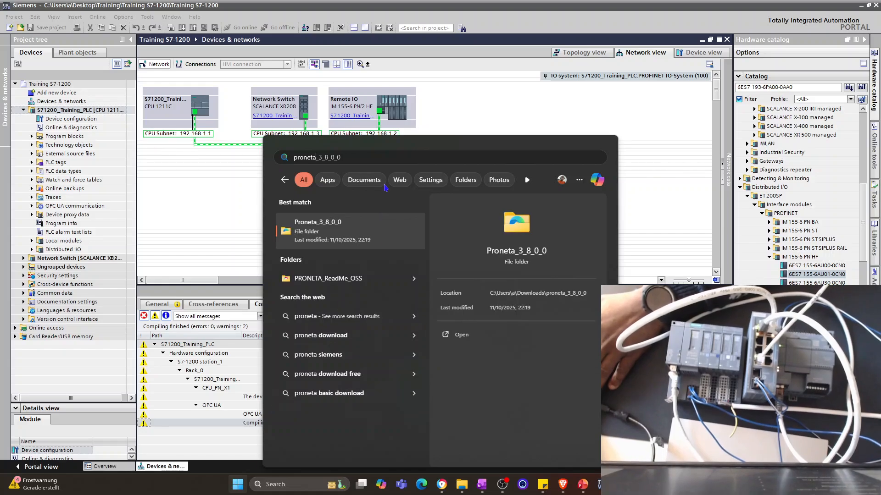
pyautogui.click(348, 231)
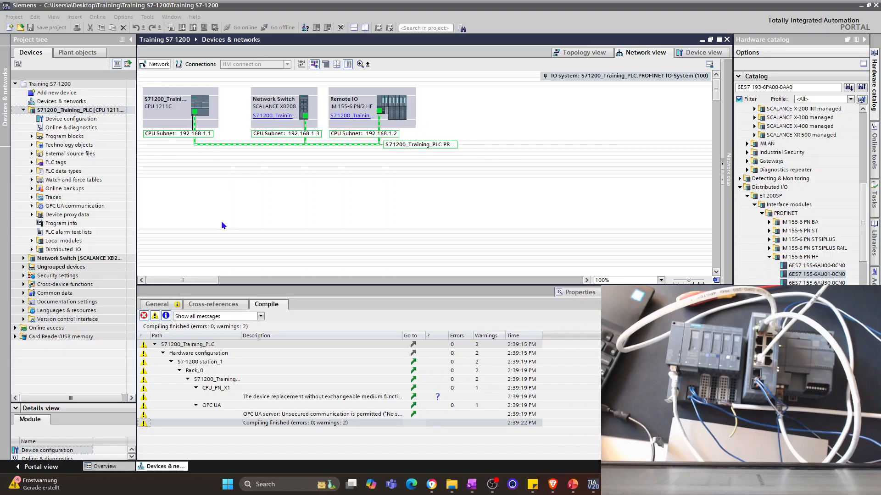
# Scan for accessible devices on the Intel(R) Ethernet Connection (4) I219-LM interface in TIA Portal and expand the home_s71200 device.
pyautogui.click(22, 110)
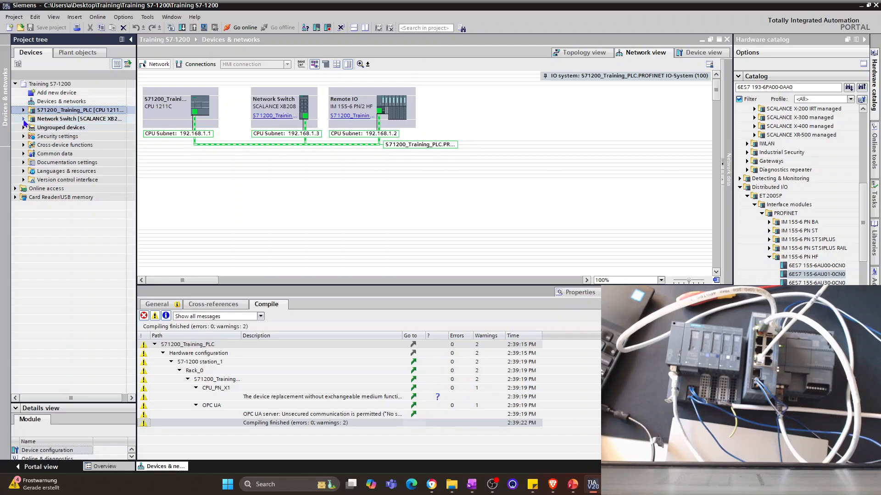
pyautogui.click(23, 119)
pyautogui.click(23, 119)
pyautogui.click(16, 189)
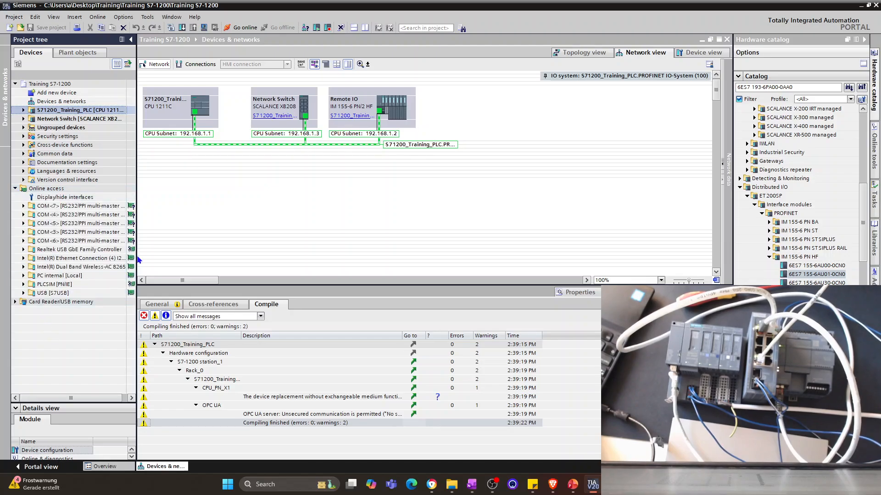
pyautogui.moveTo(137, 259); pyautogui.dragTo(159, 258)
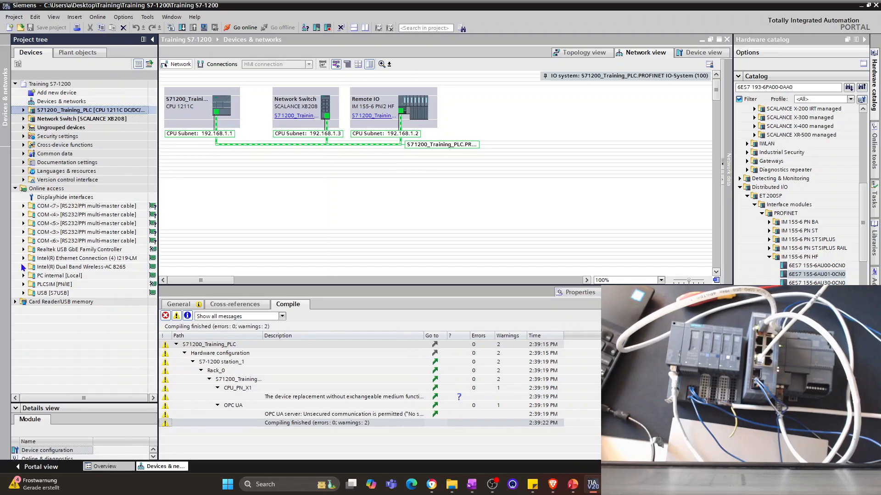
pyautogui.click(23, 259)
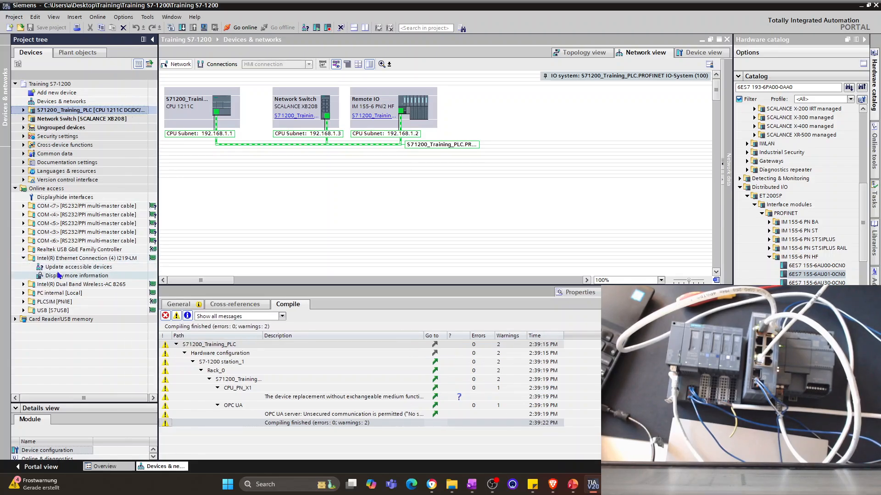
pyautogui.doubleClick(64, 267)
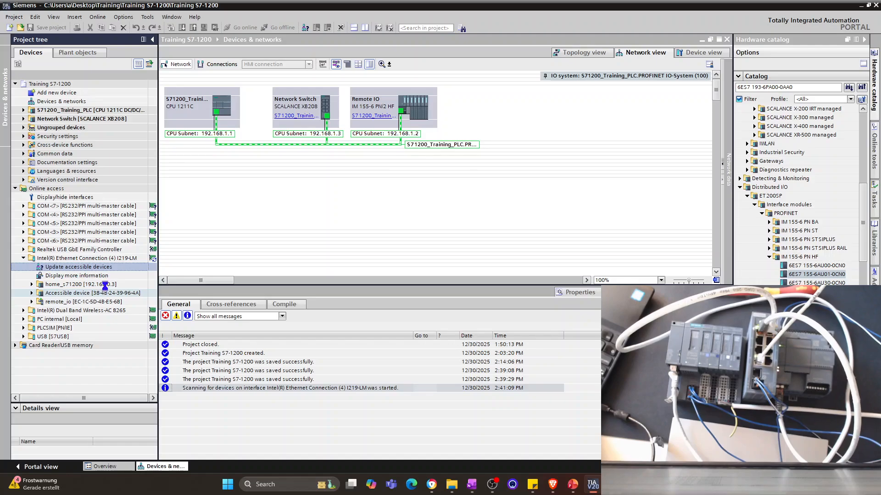
pyautogui.click(111, 289)
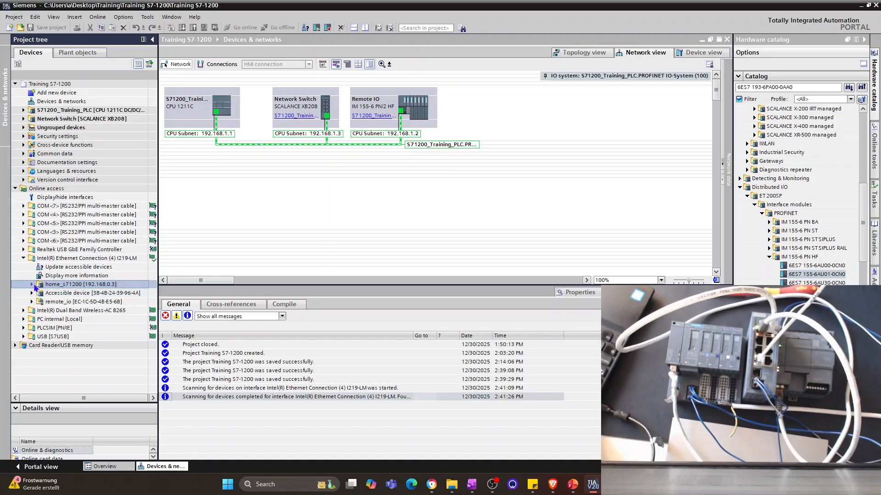
pyautogui.click(32, 284)
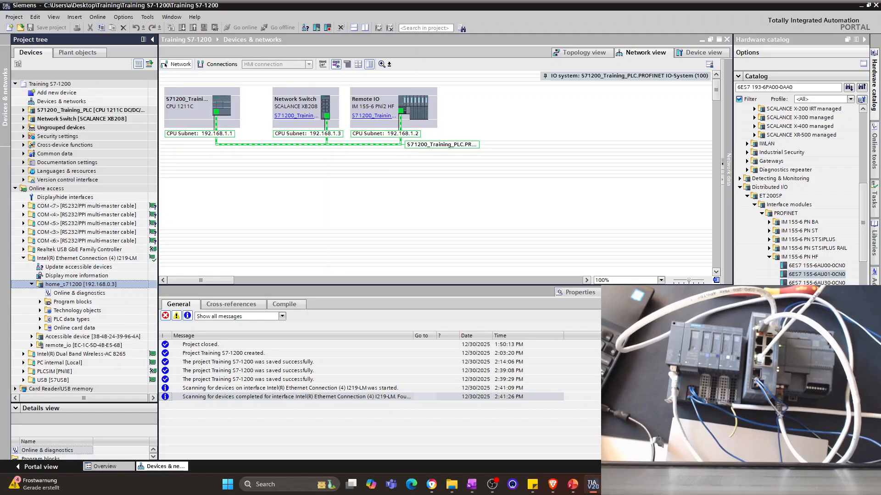
# Switch to PRONETA, maximise its window, and open Network Analysis to view the online topology.
pyautogui.moveTo(710, 224); pyautogui.dragTo(313, 54)
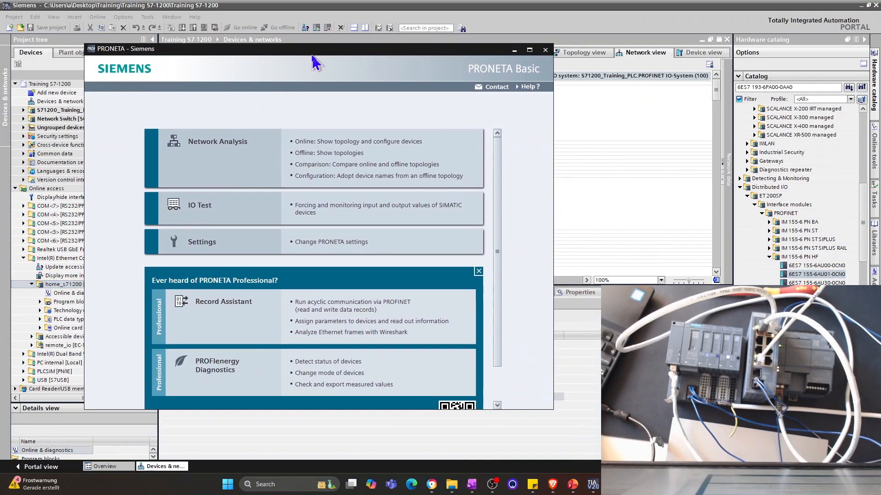
pyautogui.click(530, 50)
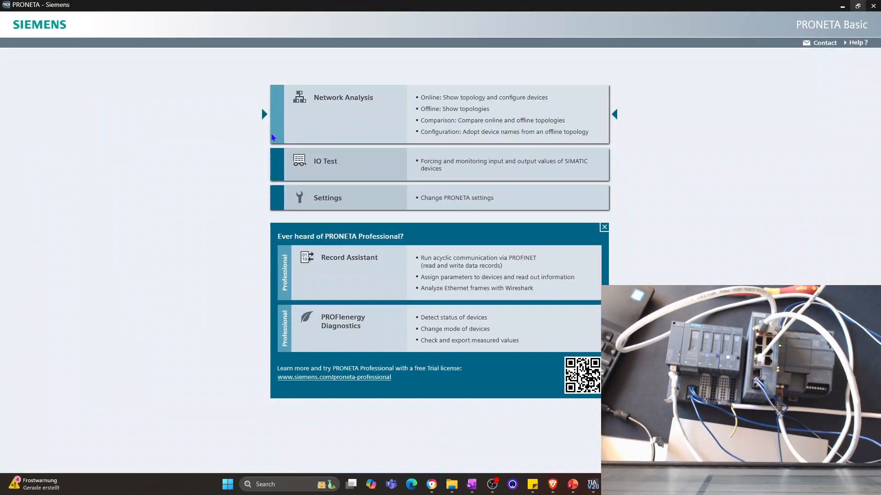
pyautogui.click(394, 95)
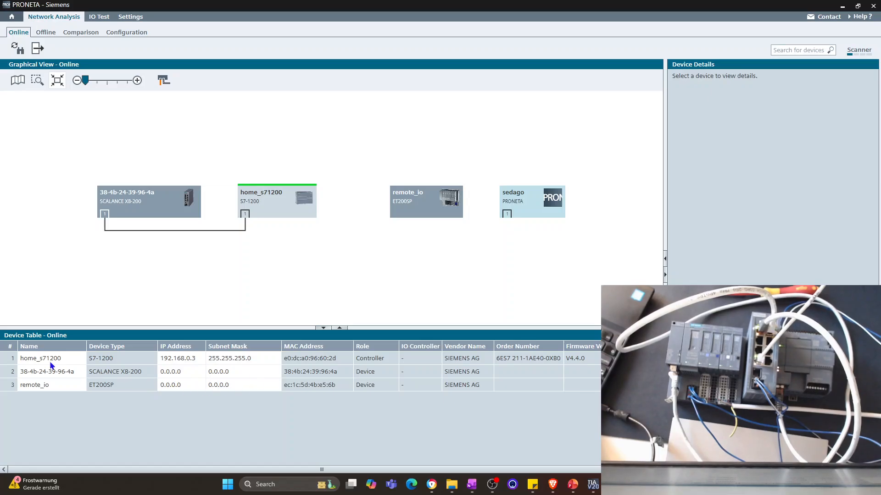
# Try to set the IP address of home_s71200 to 192.168.1.1 in the online device table and confirm the change.
pyautogui.doubleClick(191, 360)
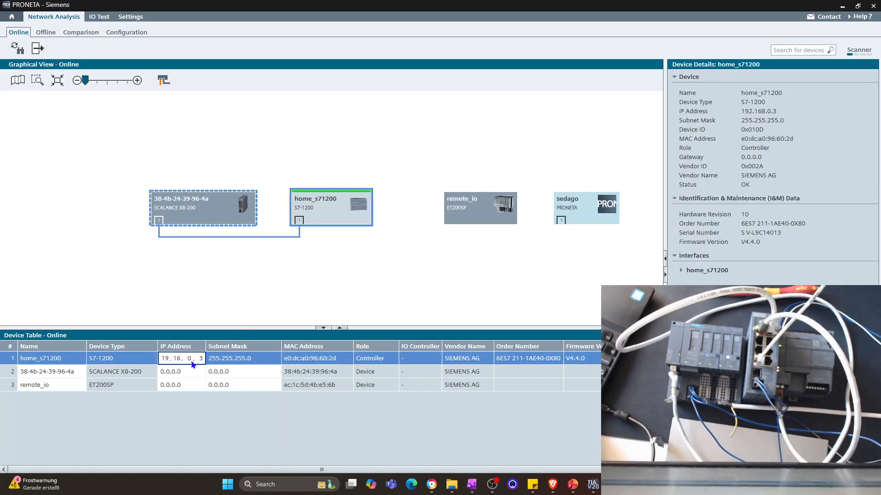
pyautogui.press('BackSpace')
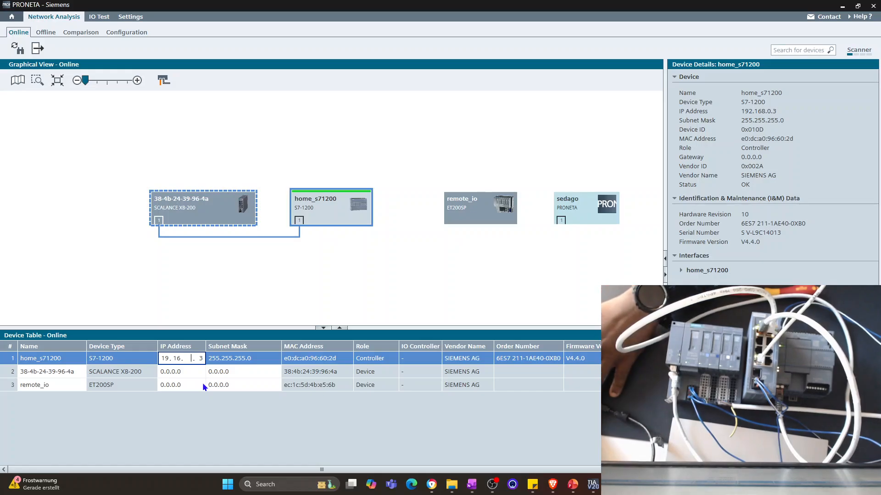
pyautogui.press('Home')
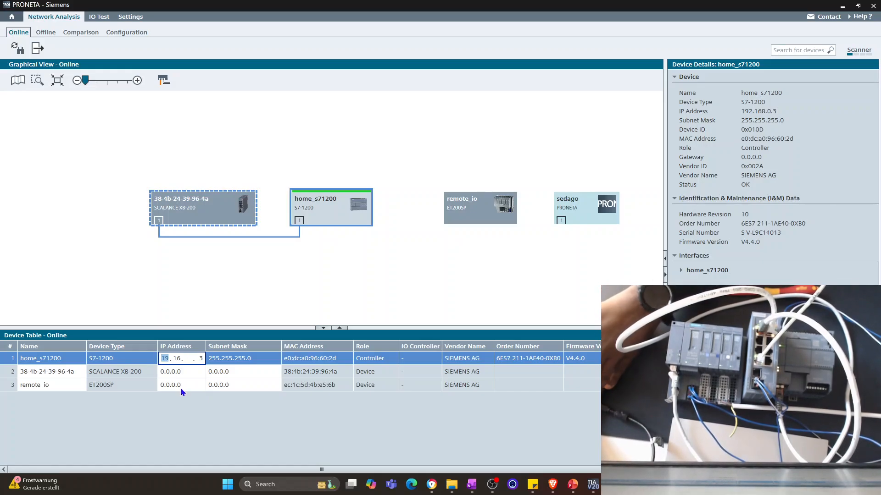
pyautogui.press('Right')
pyautogui.press('Right')
pyautogui.press('Right')
pyautogui.press('Right')
pyautogui.press('Right')
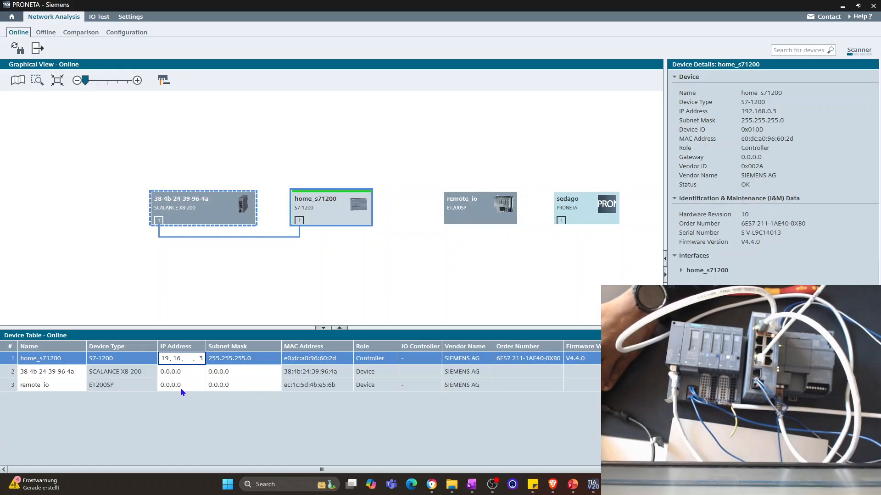
pyautogui.write('1')
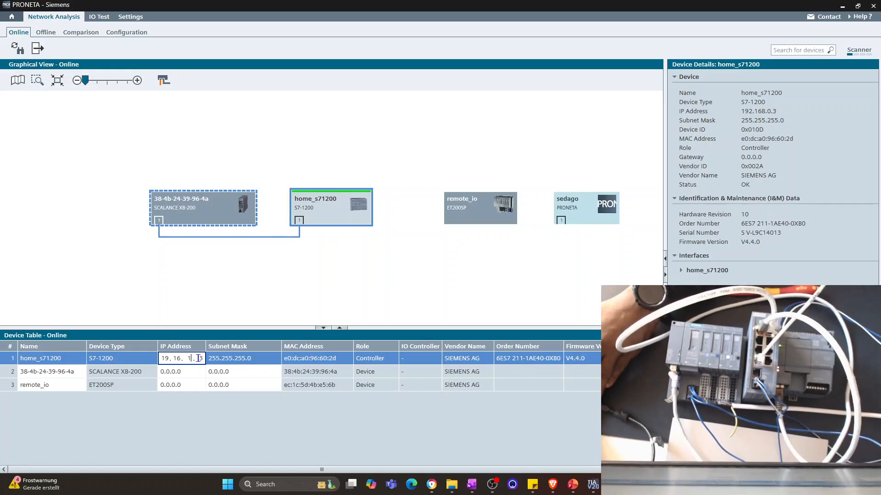
pyautogui.write('. 1')
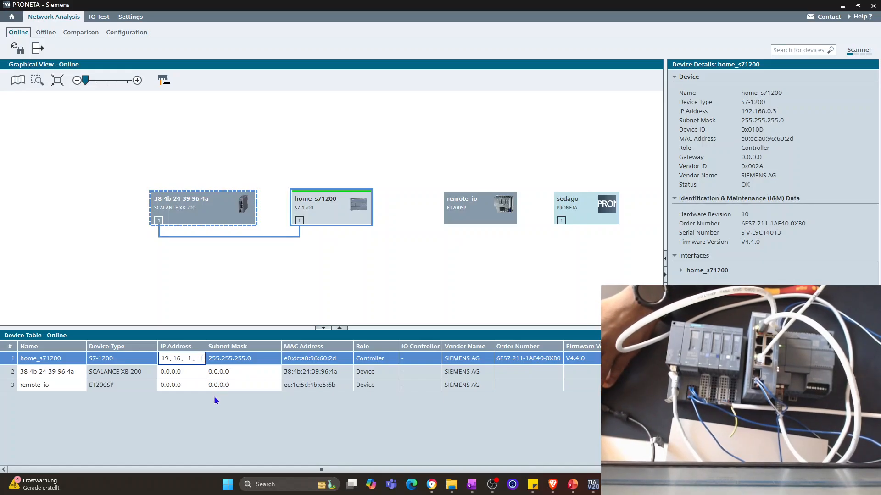
pyautogui.press('Return')
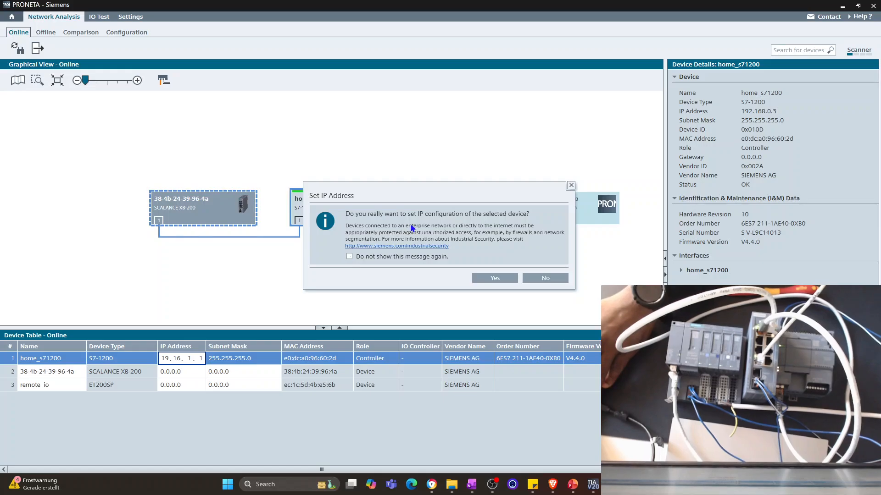
pyautogui.click(485, 279)
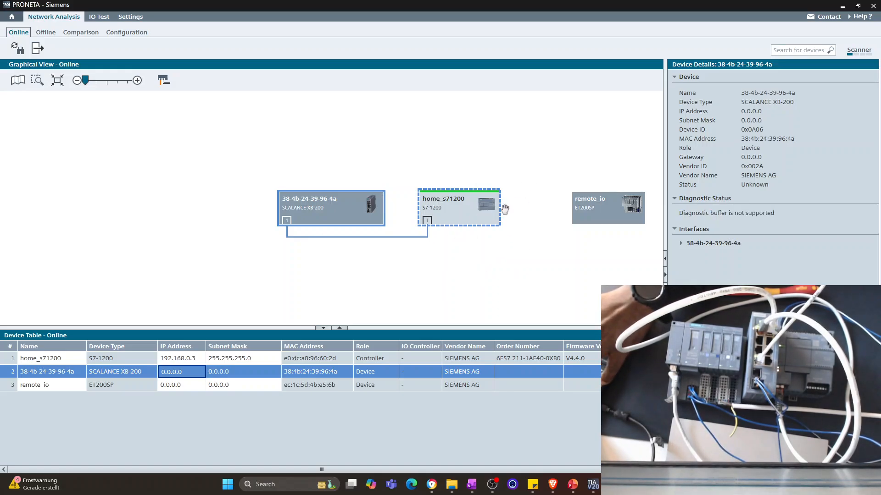
# Widen the IP Address column, retry assigning 192.168.1.1 to home_s71200, and refresh the online network scan.
pyautogui.click(196, 362)
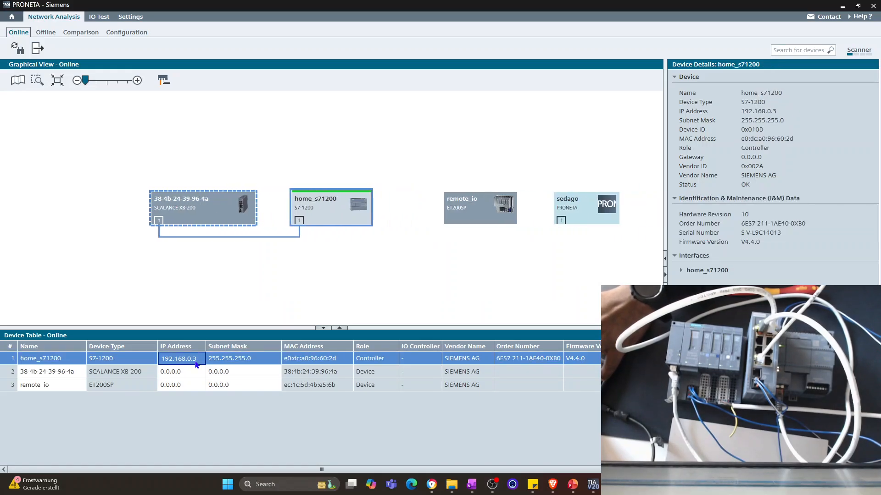
pyautogui.click(196, 364)
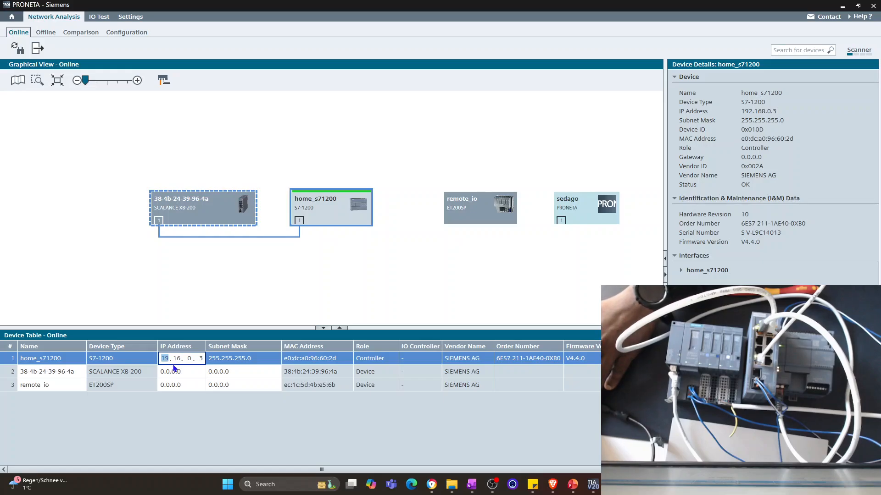
pyautogui.press('.')
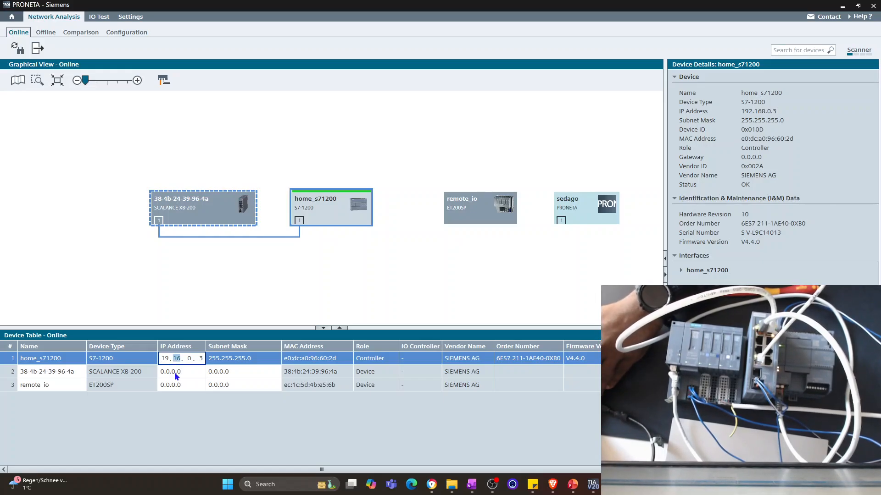
pyautogui.click(166, 359)
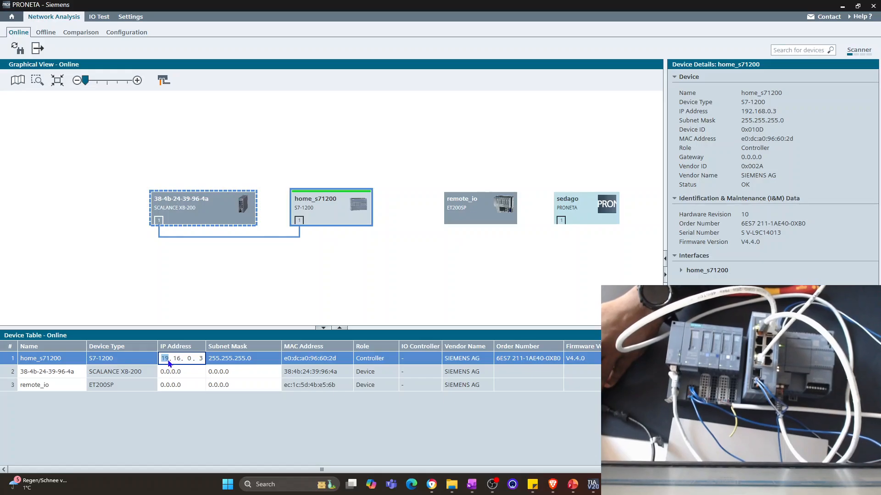
pyautogui.moveTo(205, 348); pyautogui.dragTo(260, 356)
pyautogui.click(228, 367)
pyautogui.write('1')
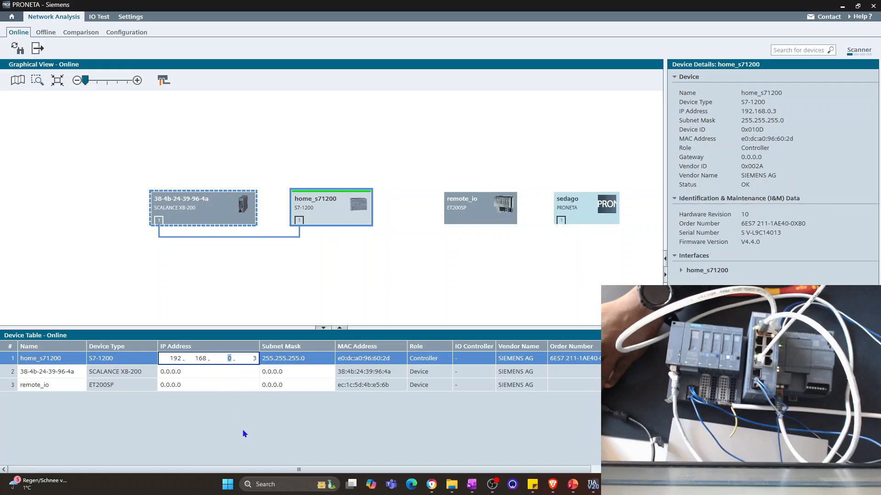
pyautogui.click(255, 361)
pyautogui.write('1')
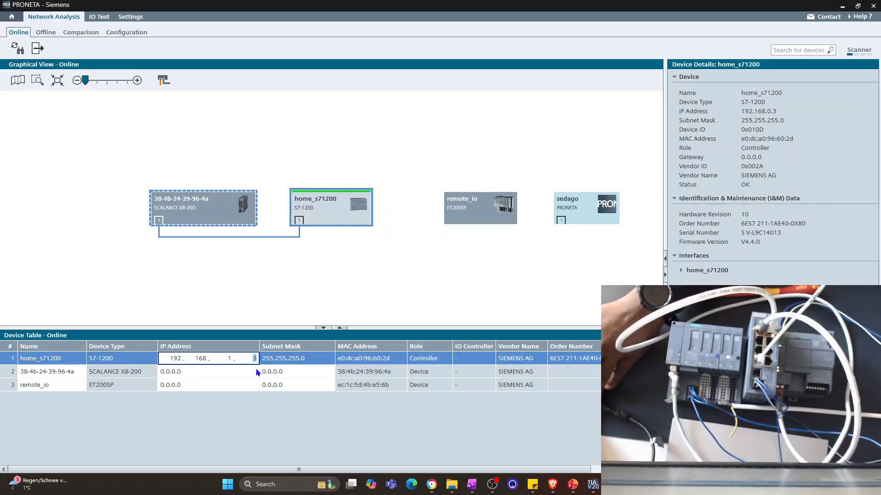
pyautogui.press('Return')
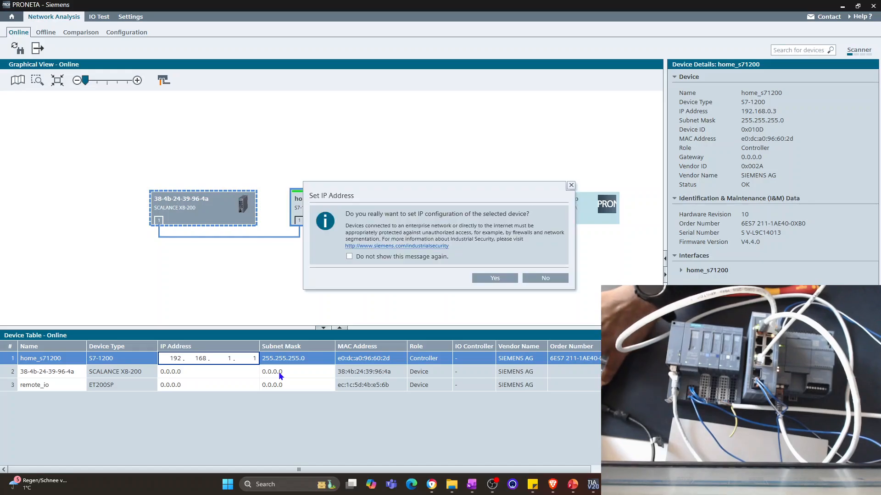
pyautogui.click(490, 276)
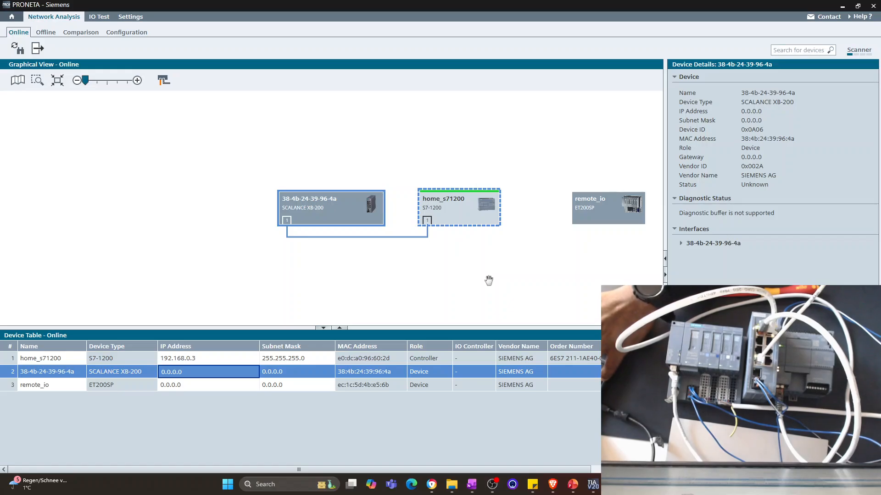
pyautogui.click(18, 51)
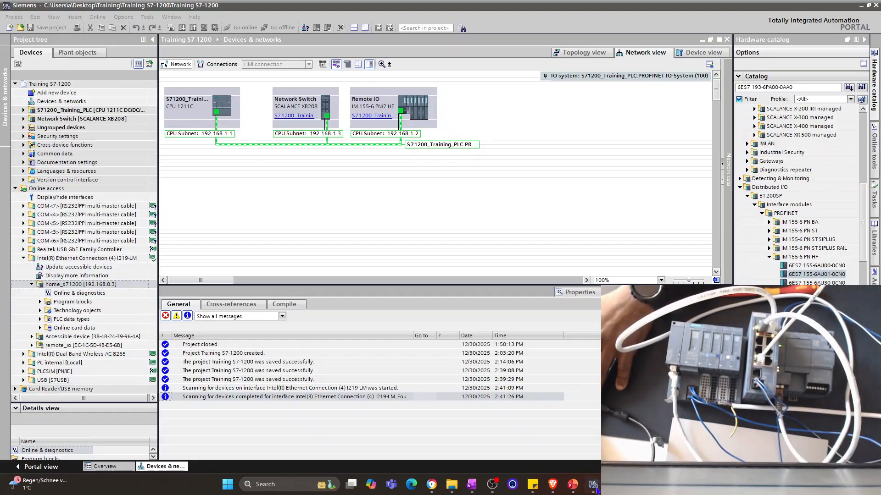
# Switch to TIA Portal, open Online & diagnostics for home_s71200, and apply the PG/PC time to the module.
pyautogui.doubleClick(77, 293)
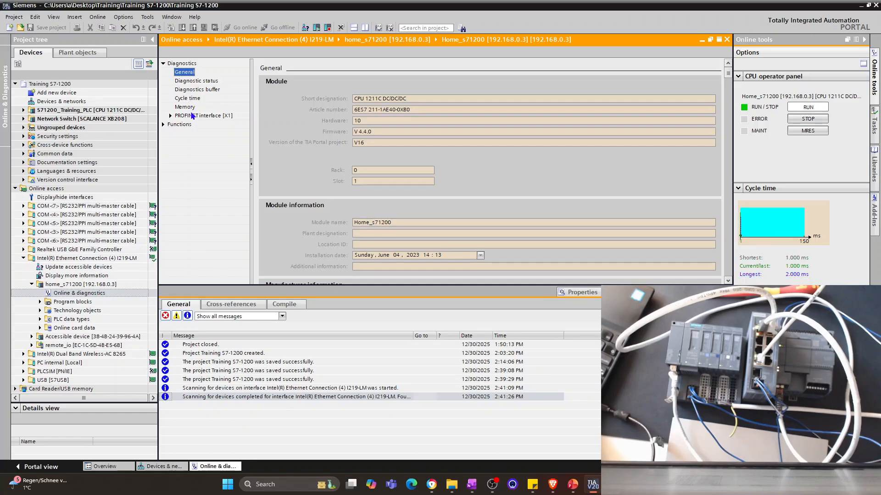
pyautogui.click(163, 124)
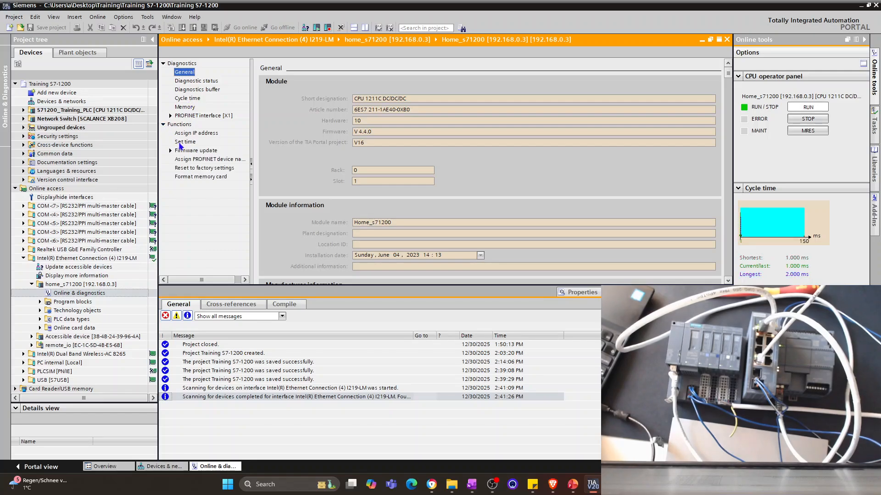
pyautogui.click(183, 143)
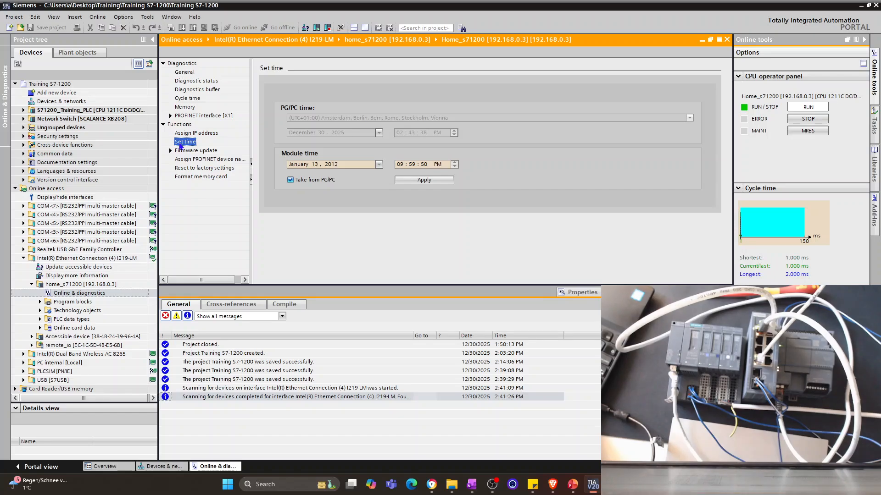
pyautogui.click(411, 182)
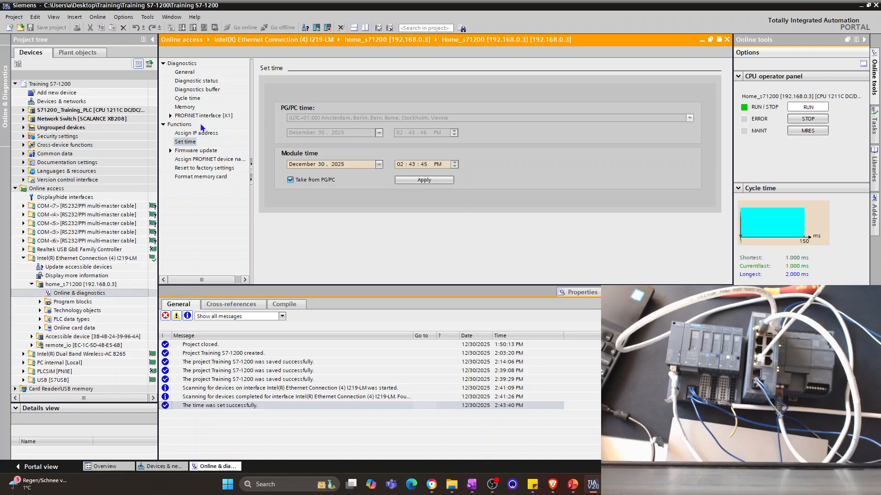
# Try to assign the IP address 192.168.1.1 to home_s71200 through its online diagnostics functions.
pyautogui.click(203, 136)
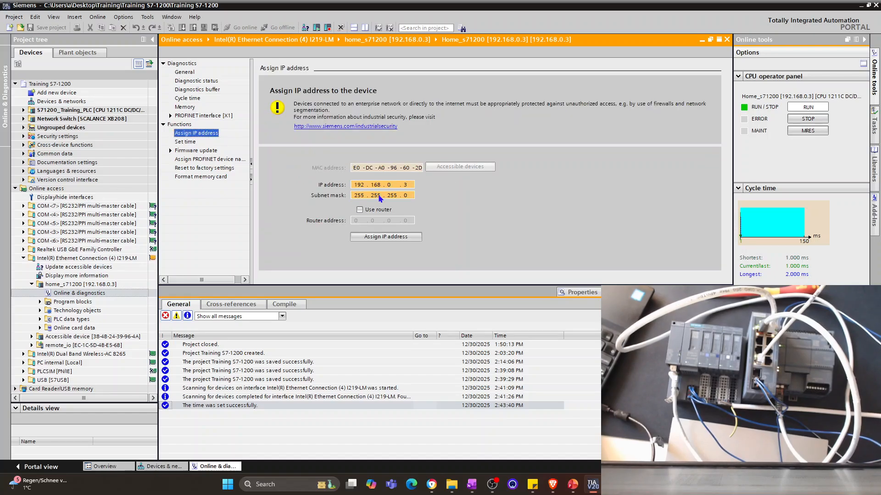
pyautogui.click(388, 185)
pyautogui.write('1 . ')
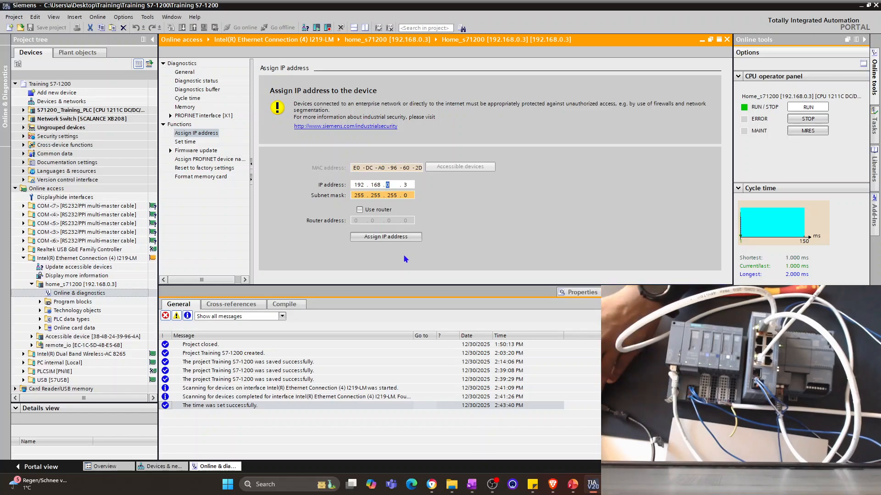
pyautogui.write('1')
pyautogui.click(405, 237)
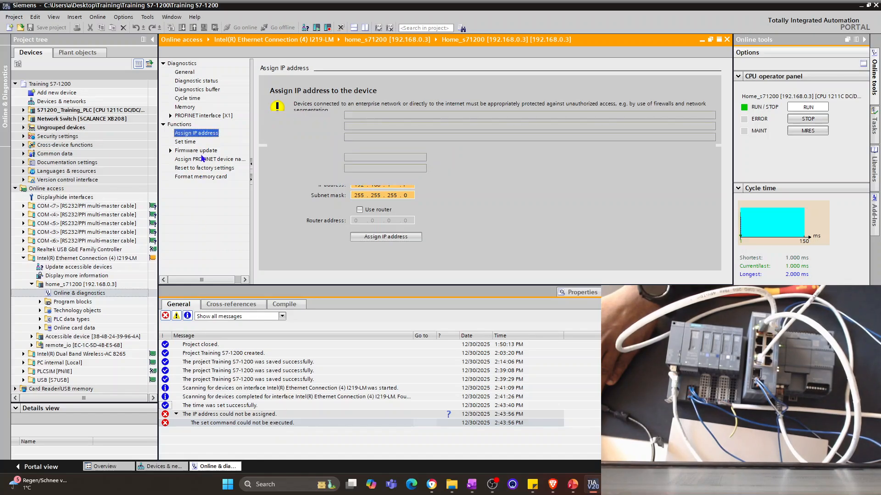
# Review the firmware update, factory reset, memory card formatting and PROFINET device name functions of home_s71200.
pyautogui.click(201, 152)
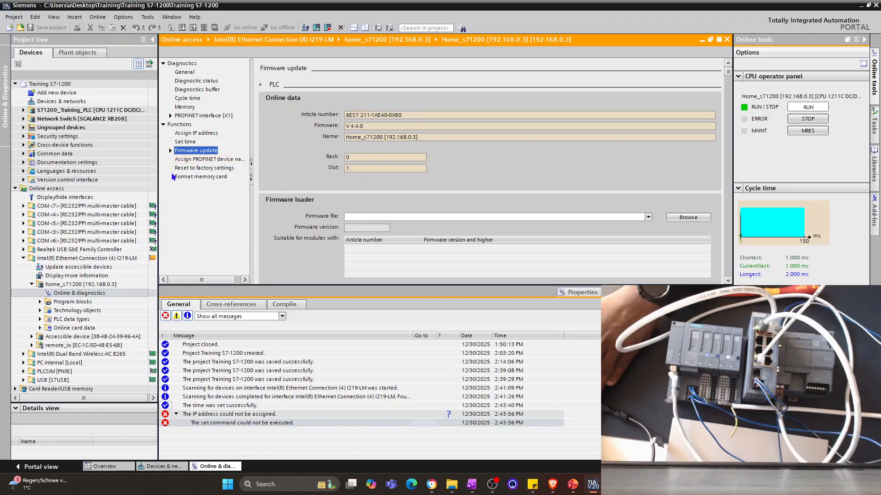
pyautogui.click(199, 169)
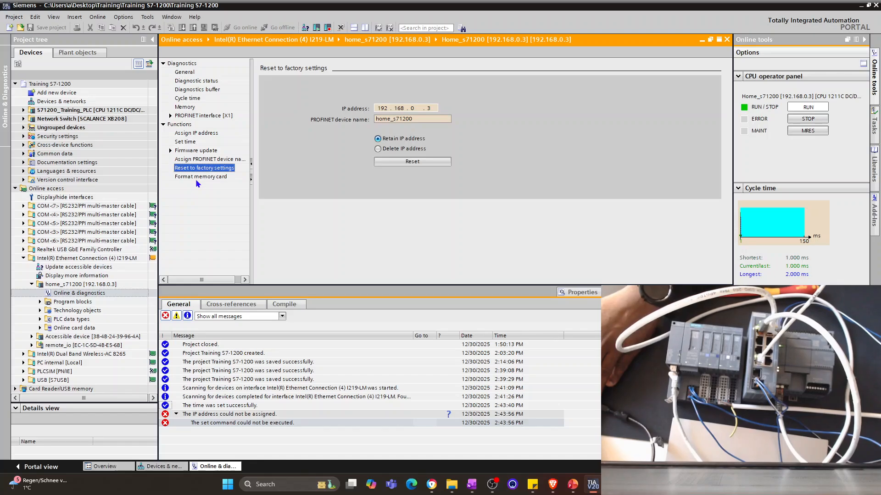
pyautogui.click(411, 109)
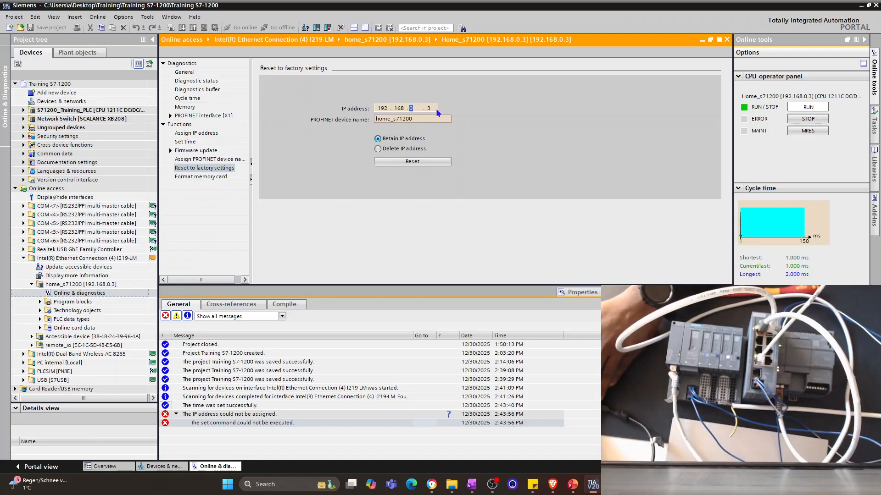
pyautogui.press('Tab')
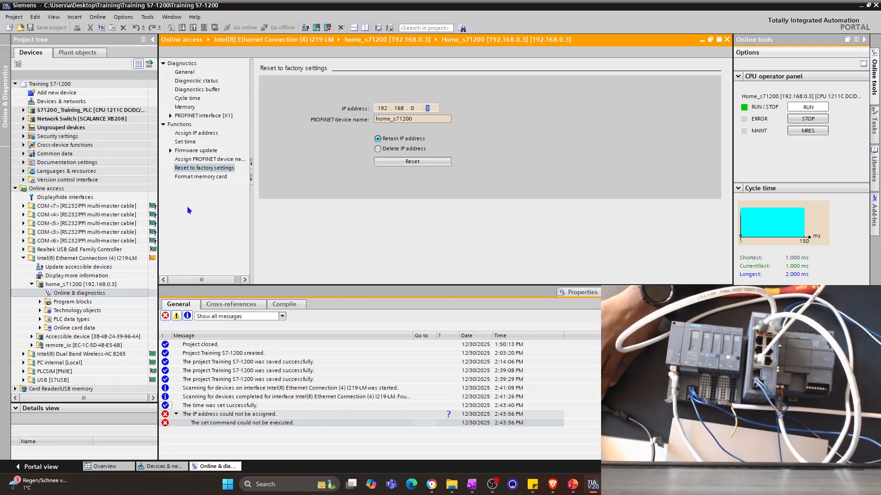
pyautogui.click(212, 177)
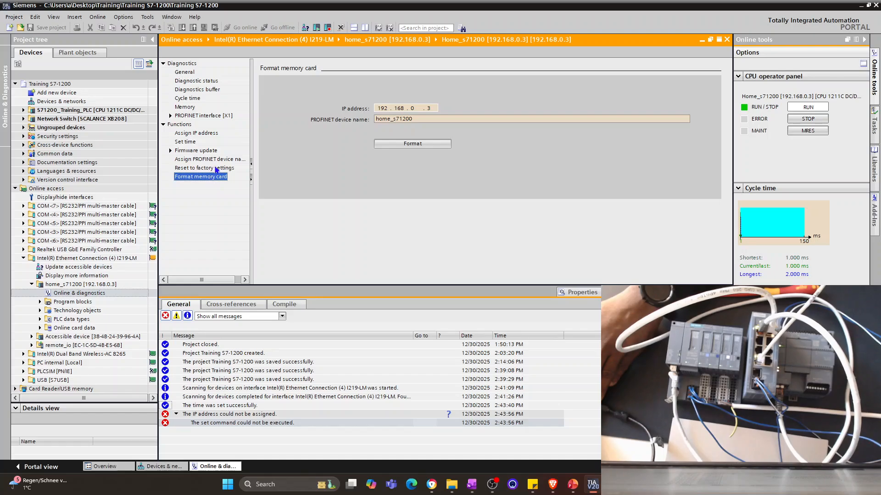
pyautogui.click(220, 160)
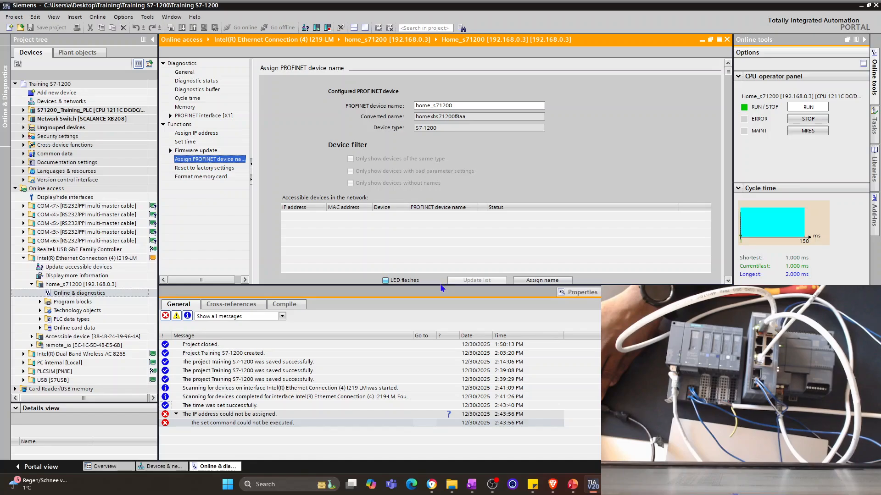
# Enlarge the Assign PROFINET device name view and switch on LED flashing for the home_s71200 CPU.
pyautogui.moveTo(440, 285); pyautogui.dragTo(447, 410)
pyautogui.click(461, 247)
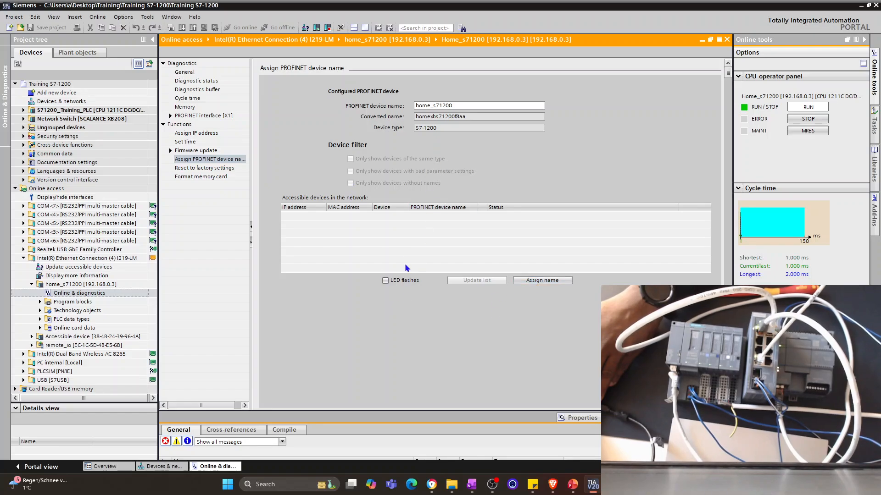
pyautogui.click(385, 281)
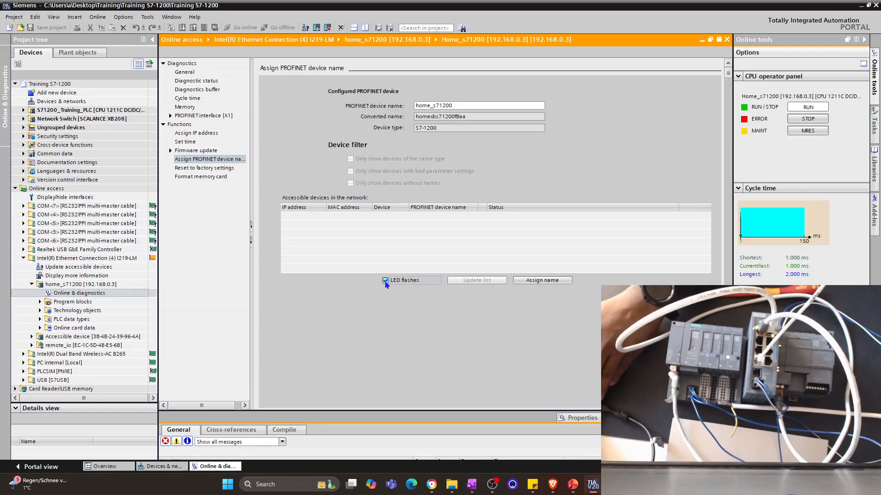
pyautogui.click(473, 104)
pyautogui.click(480, 115)
# Change the home_s71200 CPU to STOP mode and switch off its LED flashing.
pyautogui.click(807, 118)
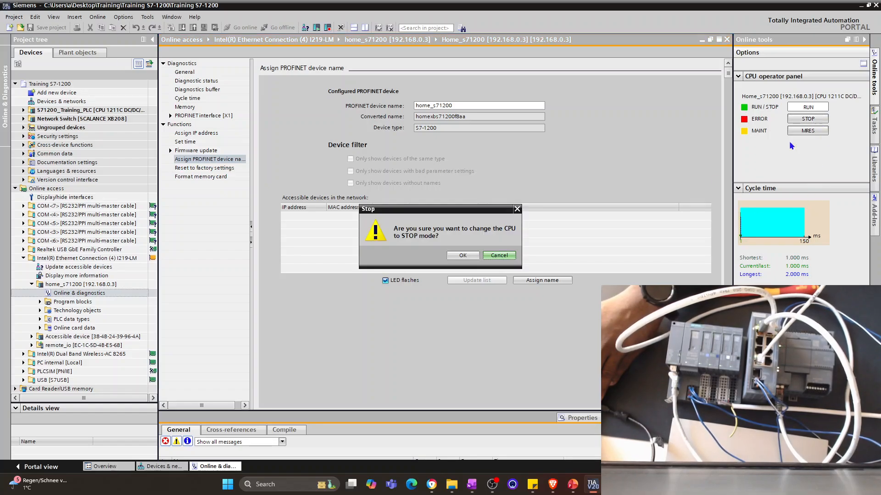
pyautogui.click(463, 256)
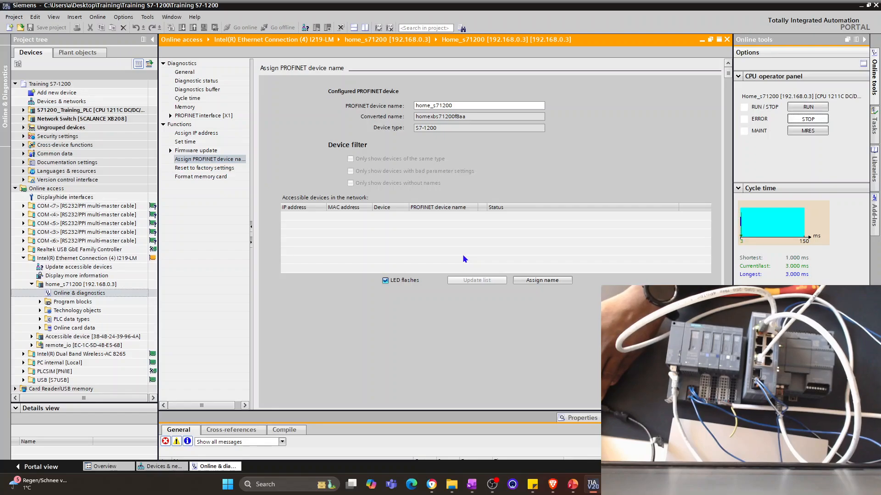
pyautogui.click(389, 282)
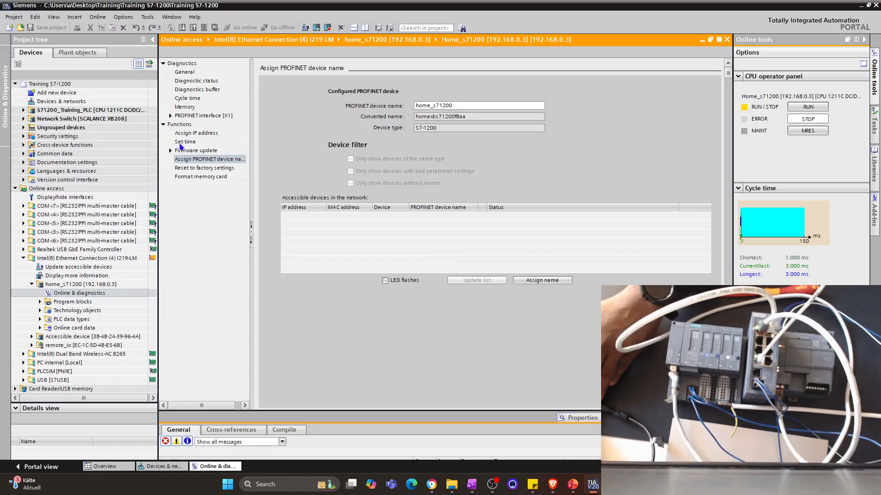
# Assign the IP address 192.168.1.1 to the stopped home_s71200 CPU through its online functions.
pyautogui.click(197, 133)
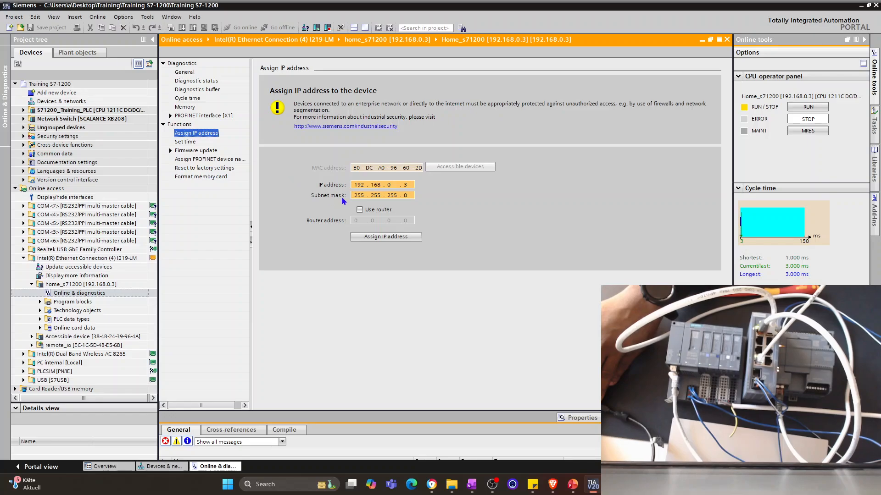
pyautogui.doubleClick(388, 185)
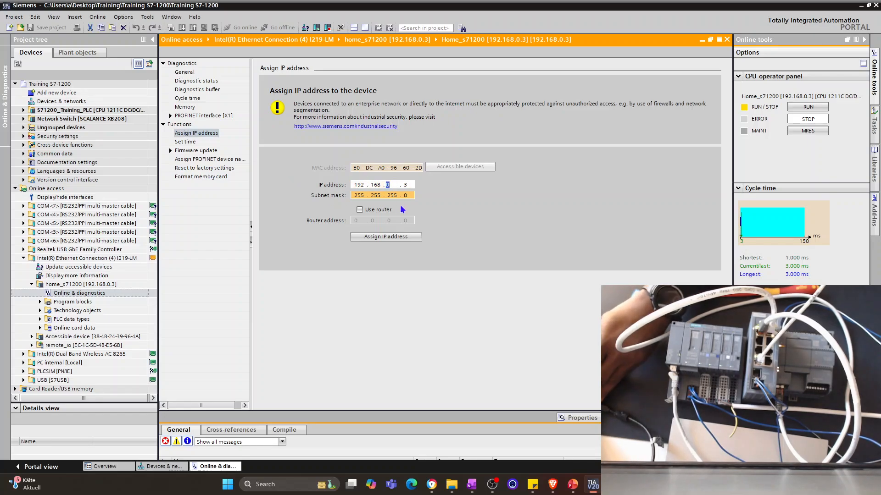
pyautogui.write('1.1')
pyautogui.click(390, 236)
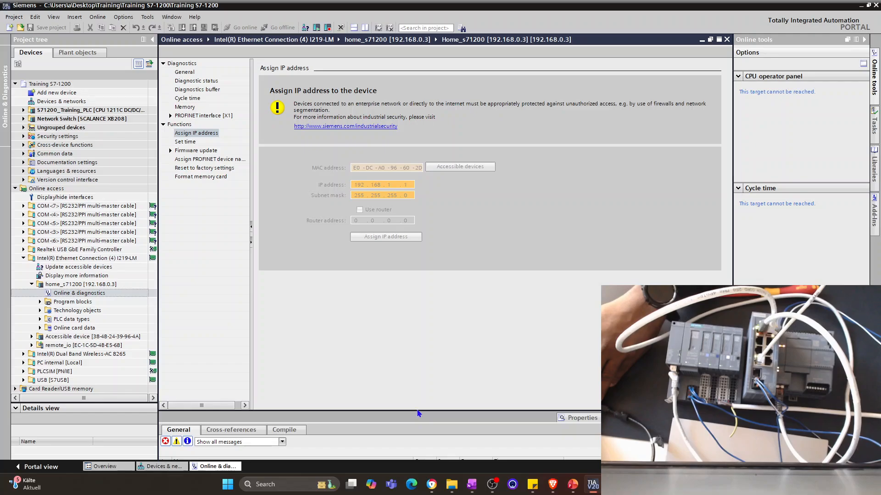
# Enlarge the message area and check the latest messages about the IP address assignment.
pyautogui.moveTo(419, 411); pyautogui.dragTo(422, 322)
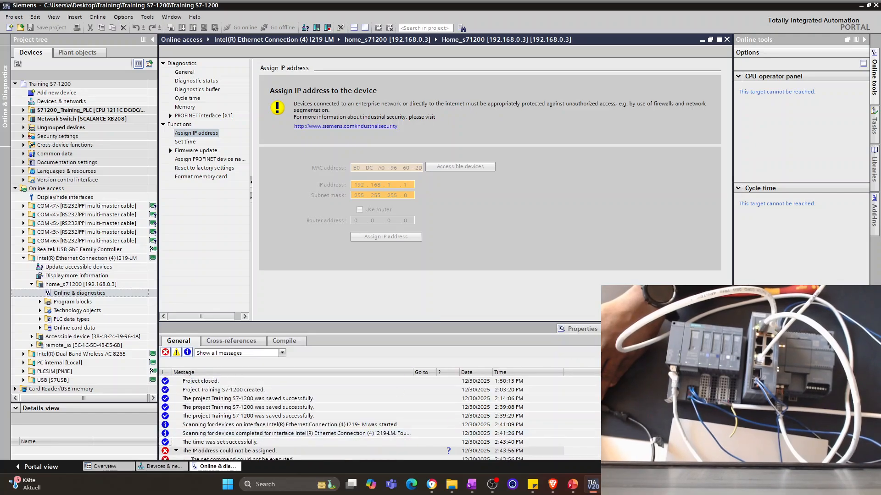
pyautogui.scroll(-4, 367, 418)
pyautogui.scroll(1, 367, 390)
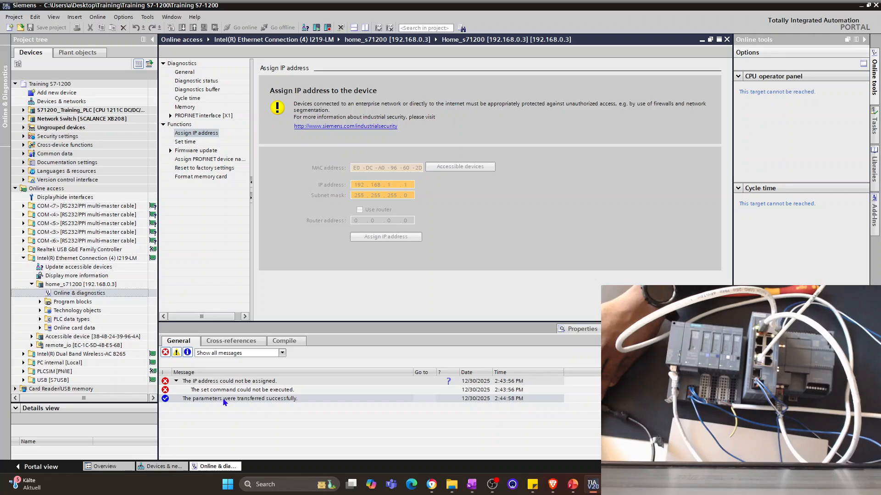
pyautogui.click(257, 400)
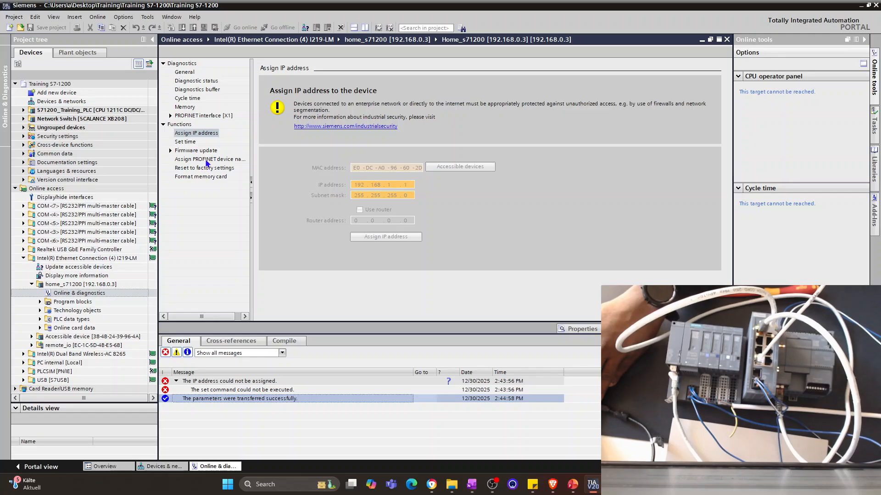
# Revisit the PROFINET device name function of home_s71200, then switch to PRONETA and check the PLC's IP address in the device table.
pyautogui.click(206, 159)
pyautogui.click(418, 238)
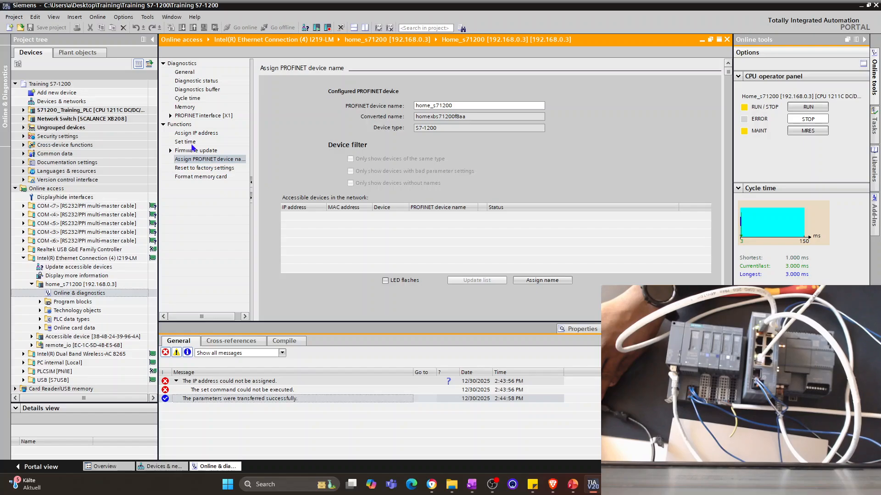
pyautogui.click(192, 151)
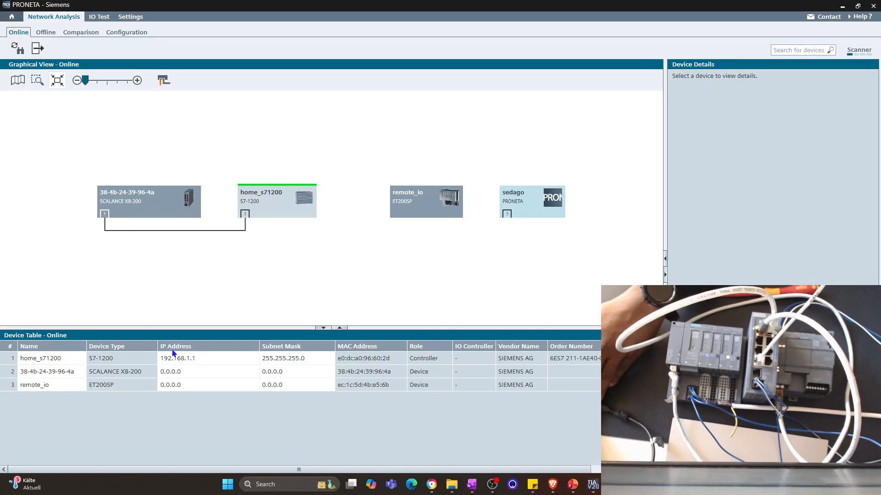
pyautogui.click(197, 362)
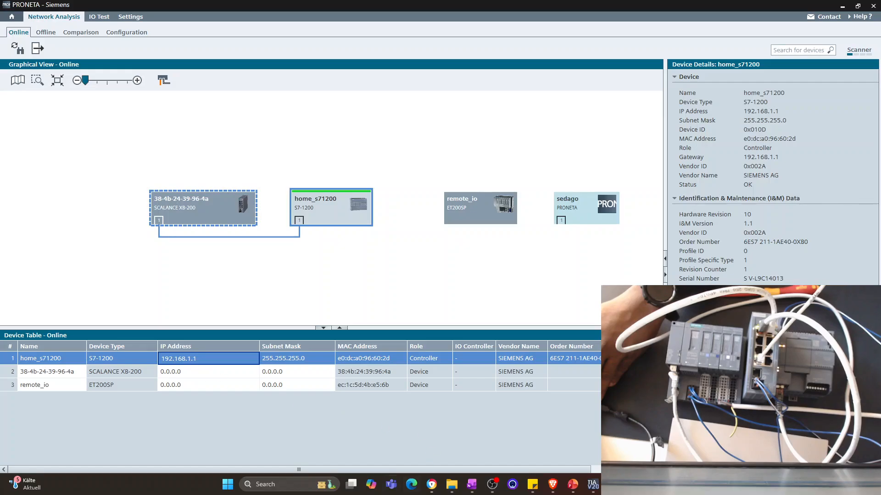
# Open Command Prompt, ping the PLC at 192.168.1.1, and return to PRONETA.
pyautogui.click(230, 486)
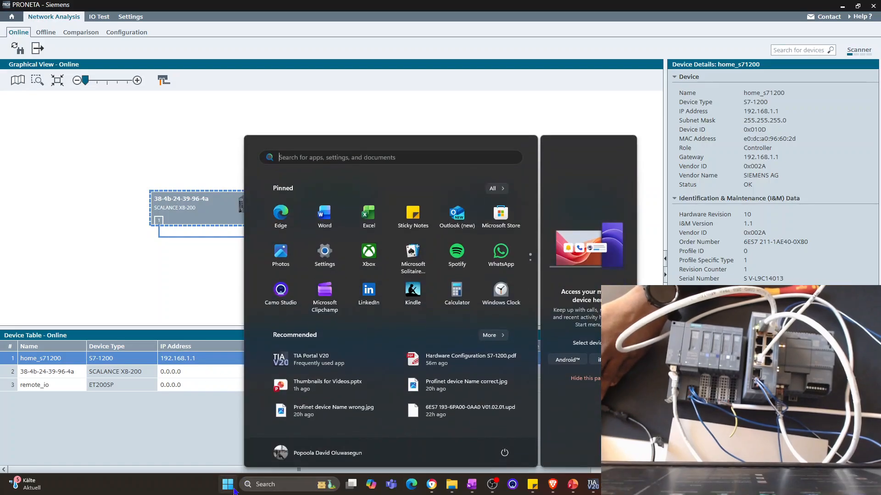
pyautogui.write('cmd')
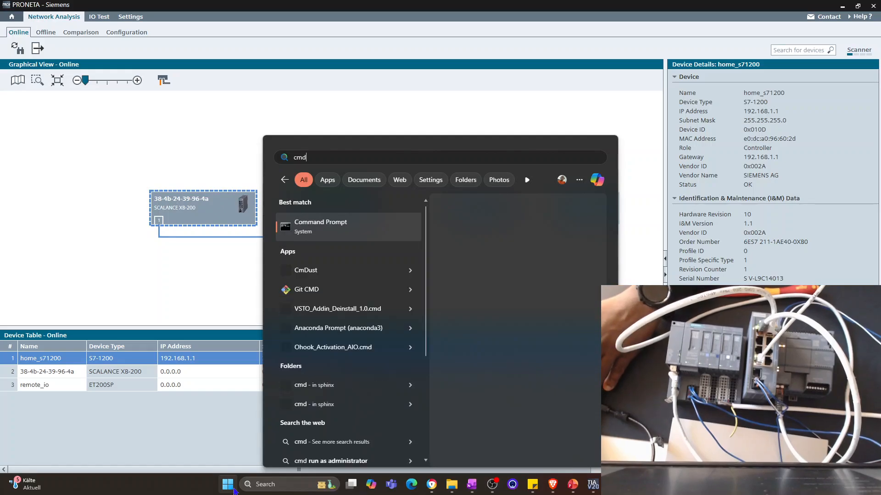
pyautogui.press('Escape')
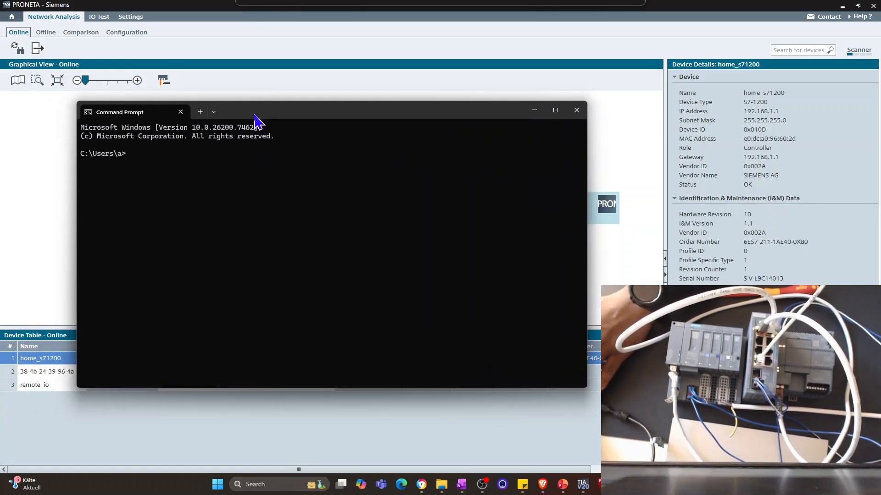
pyautogui.write('1')
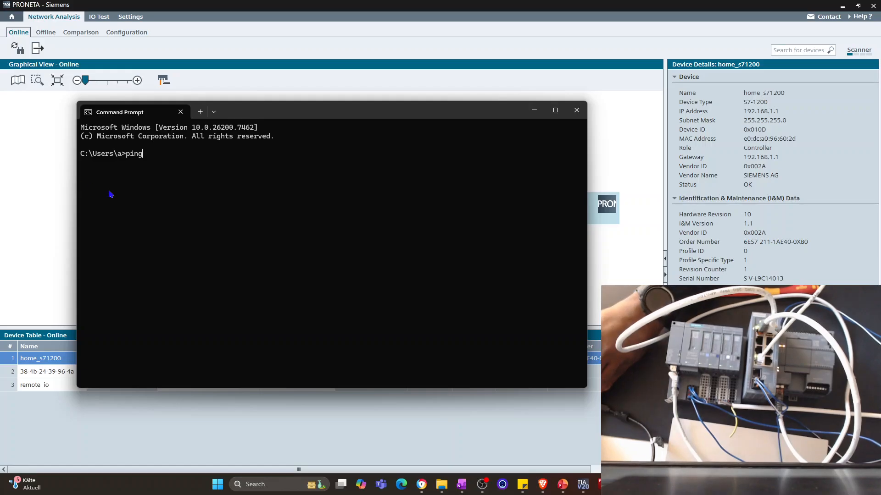
pyautogui.write('192.168.1.1')
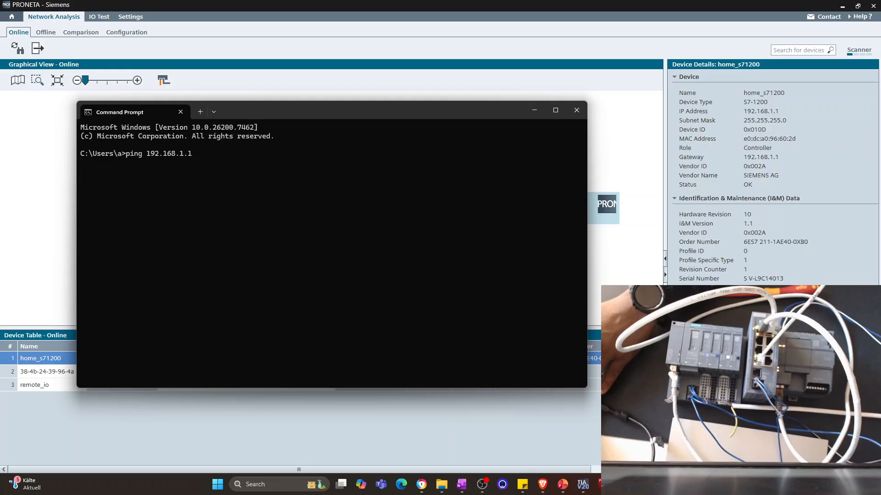
pyautogui.press('Return')
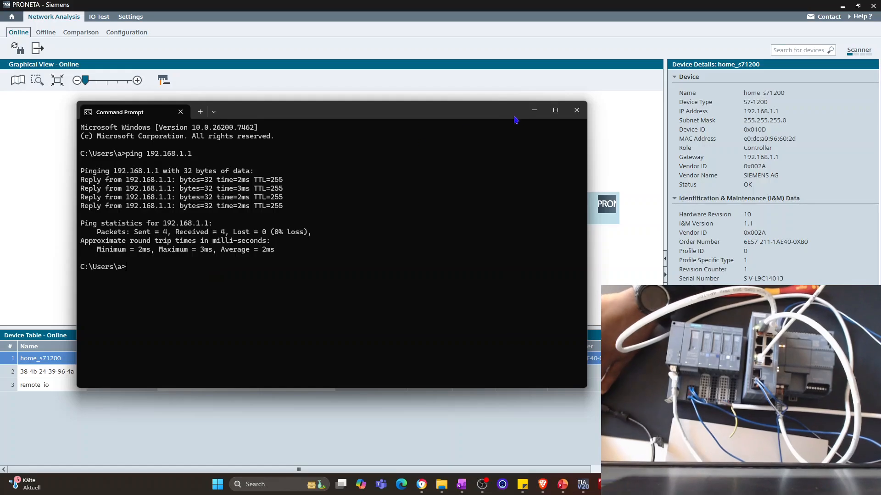
pyautogui.click(534, 111)
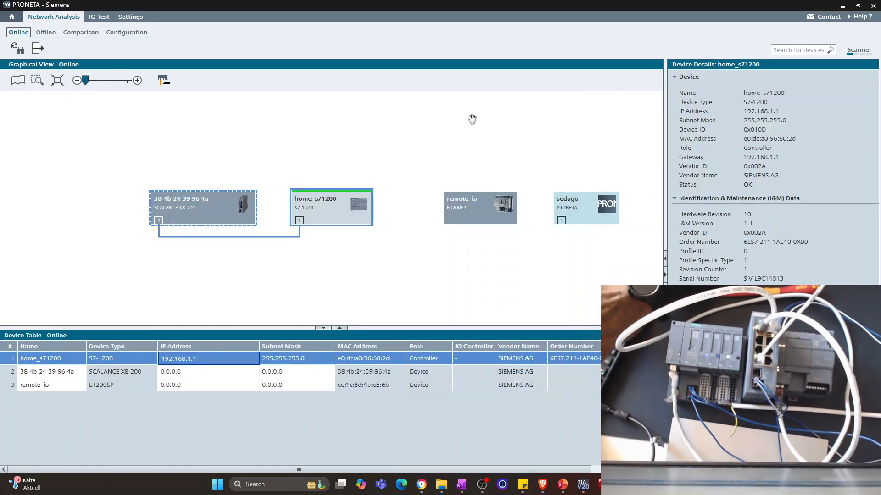
# Set the IP address of the remote_io ET200SP to 192.168.1.2 in the online device table and confirm the change.
pyautogui.click(478, 220)
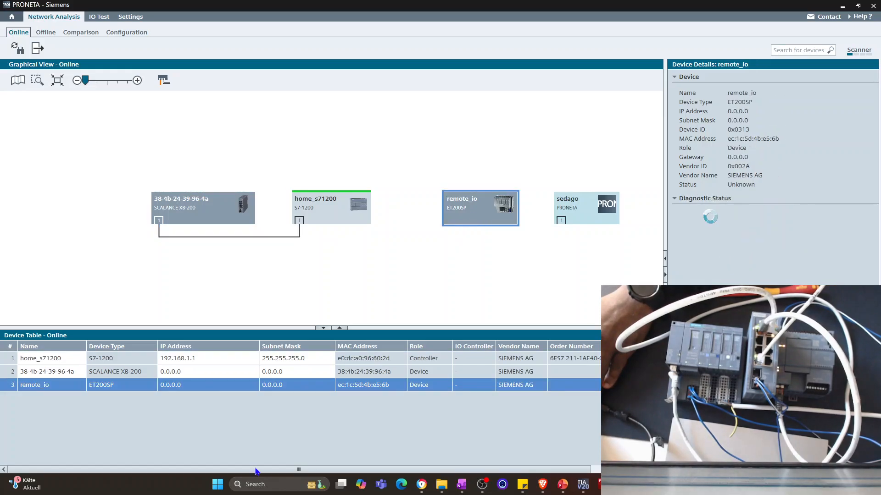
pyautogui.click(181, 387)
pyautogui.doubleClick(180, 384)
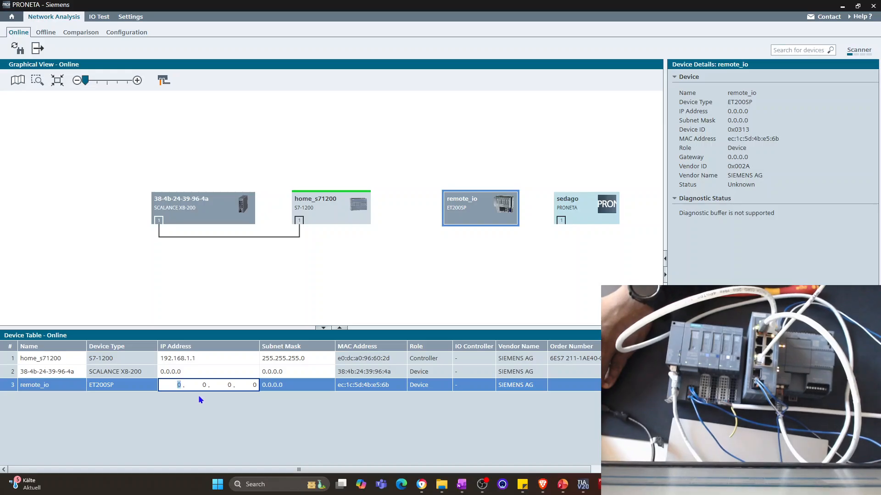
pyautogui.write('192.')
pyautogui.write('168.0')
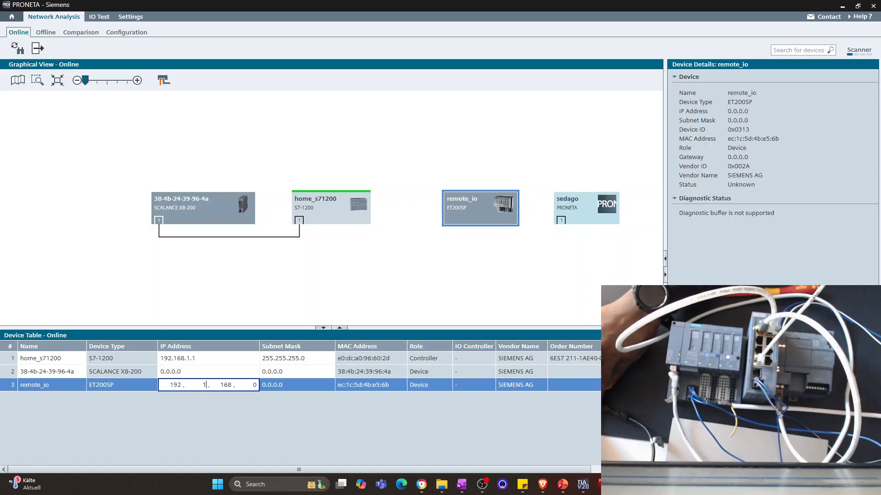
pyautogui.write('168.1')
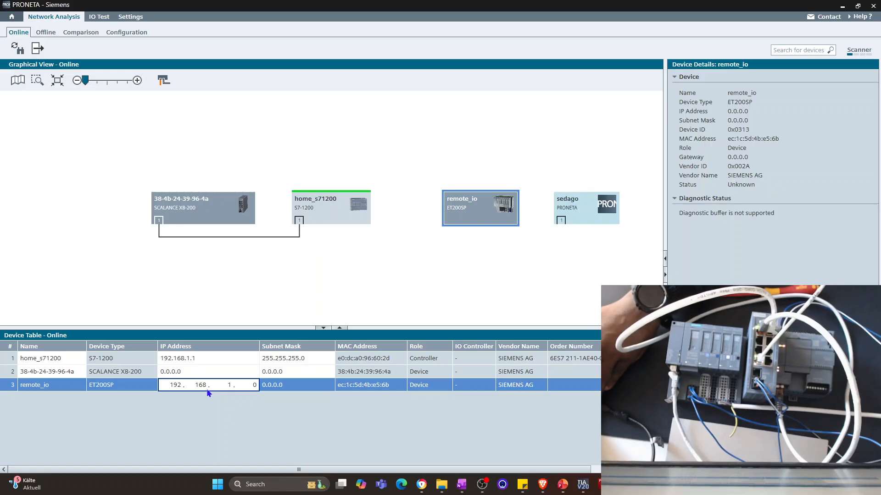
pyautogui.write('.')
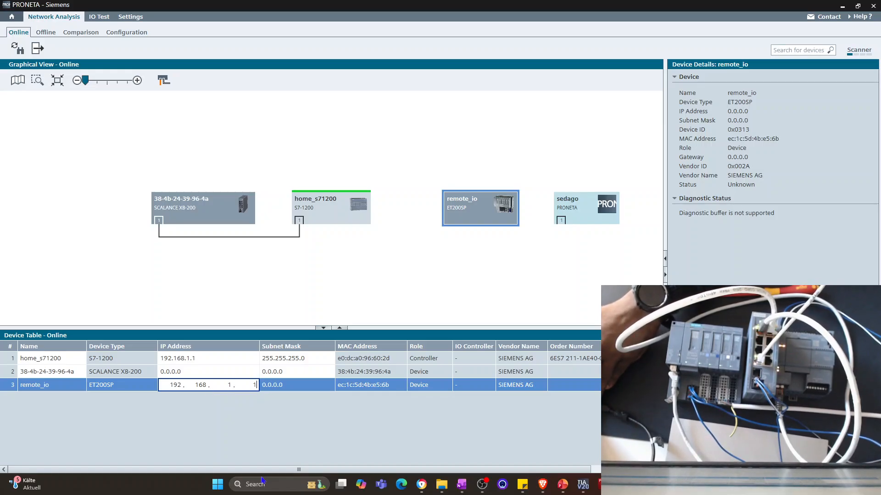
pyautogui.write('1')
pyautogui.press('BackSpace')
pyautogui.write('2')
pyautogui.press('Return')
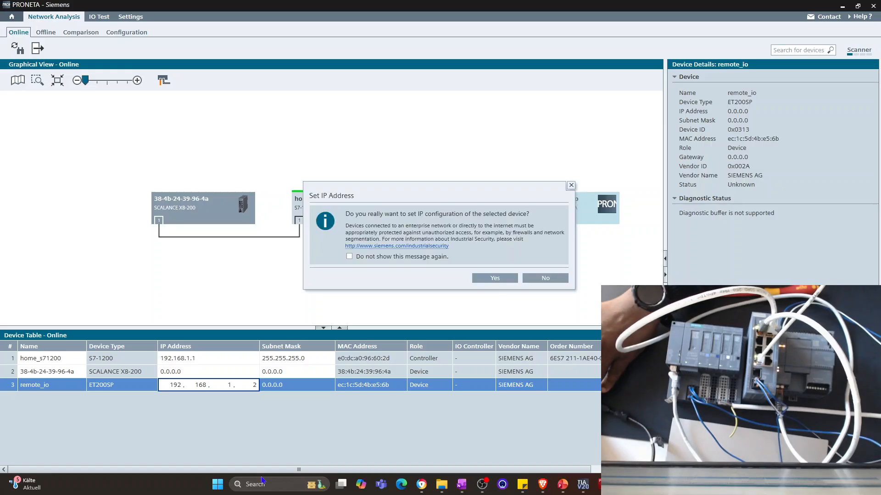
pyautogui.click(504, 279)
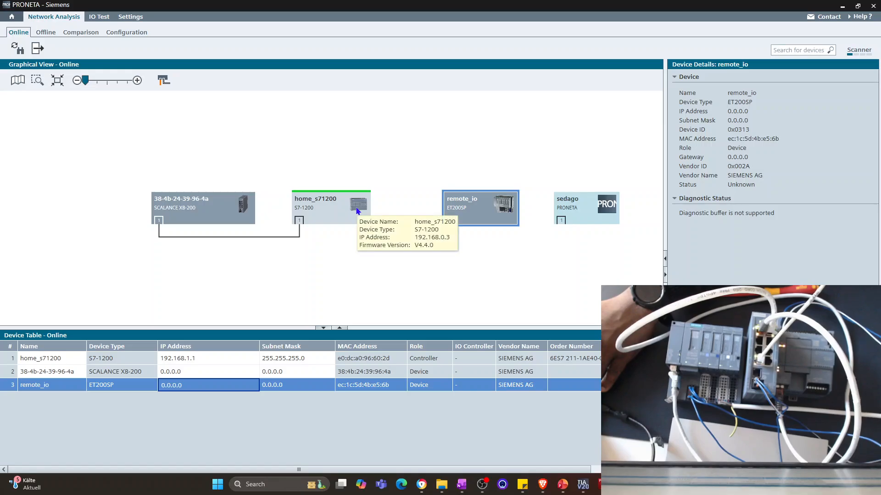
# Check the device details and IP address entry of remote_io after the assignment, comparing with the SCALANCE XB-200 entry.
pyautogui.moveTo(482, 217)
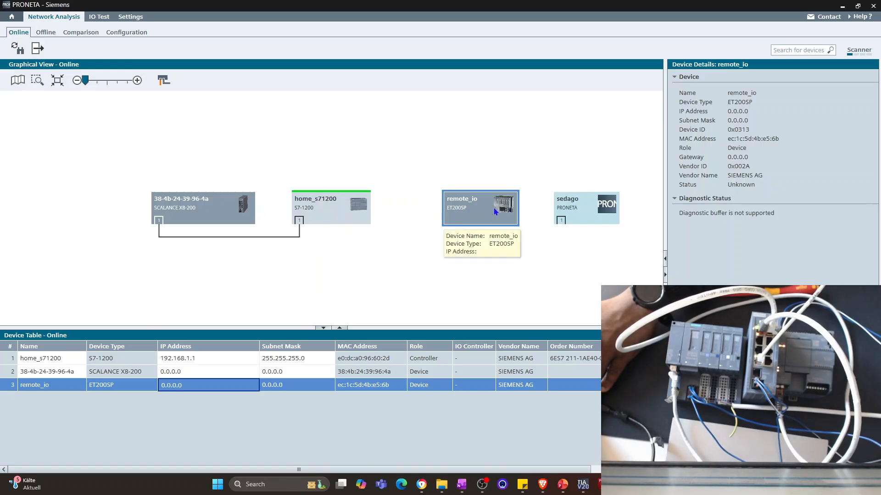
pyautogui.click(205, 374)
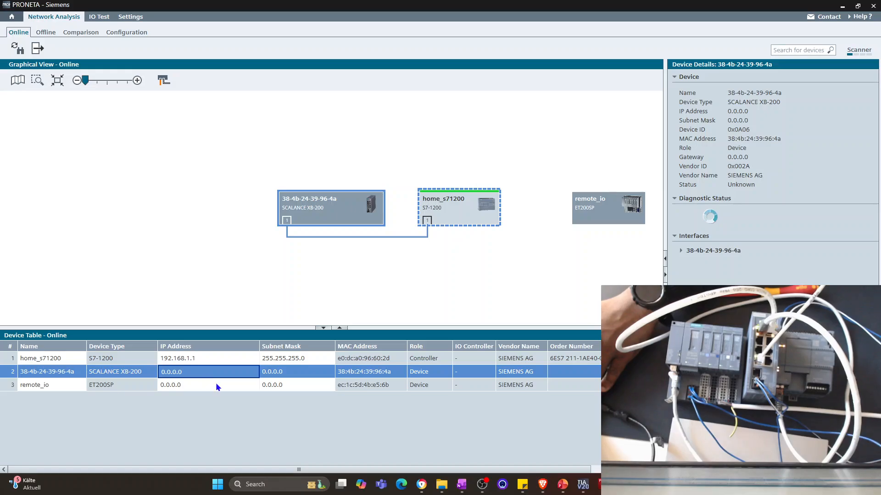
pyautogui.click(216, 384)
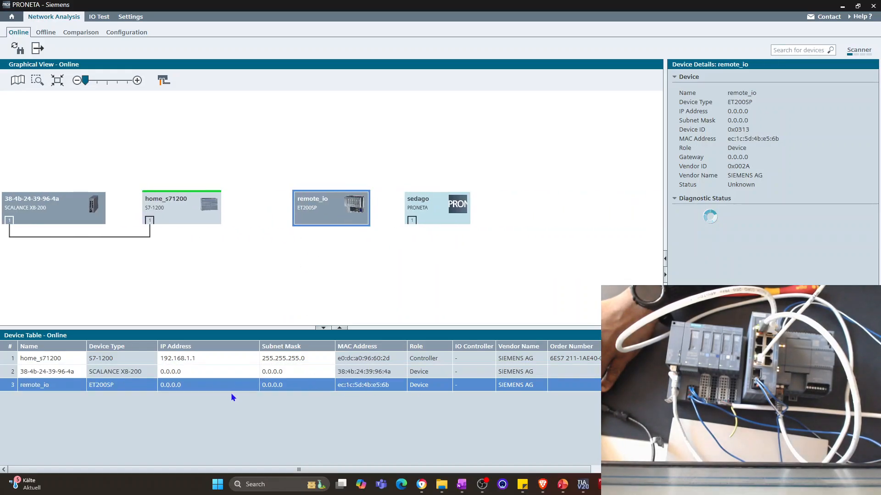
pyautogui.click(234, 388)
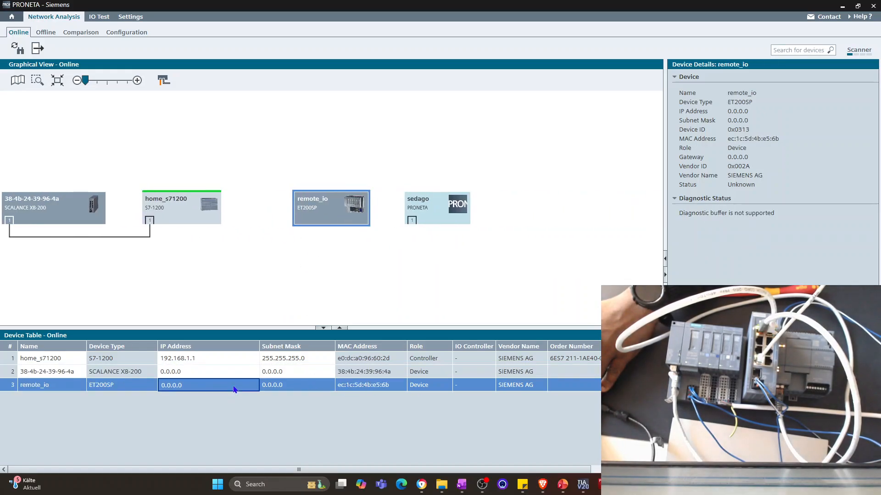
pyautogui.click(481, 433)
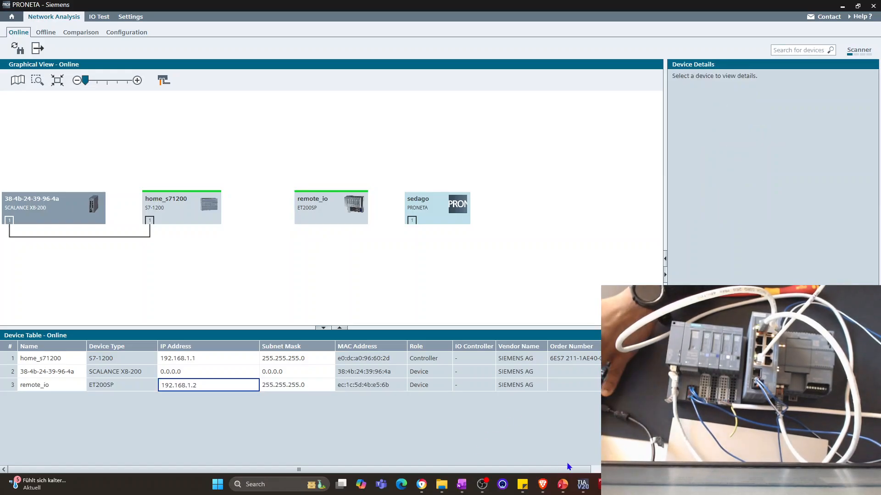
# Switch to Command Prompt, ping remote_io at 192.168.1.2, and return to PRONETA.
pyautogui.click(623, 484)
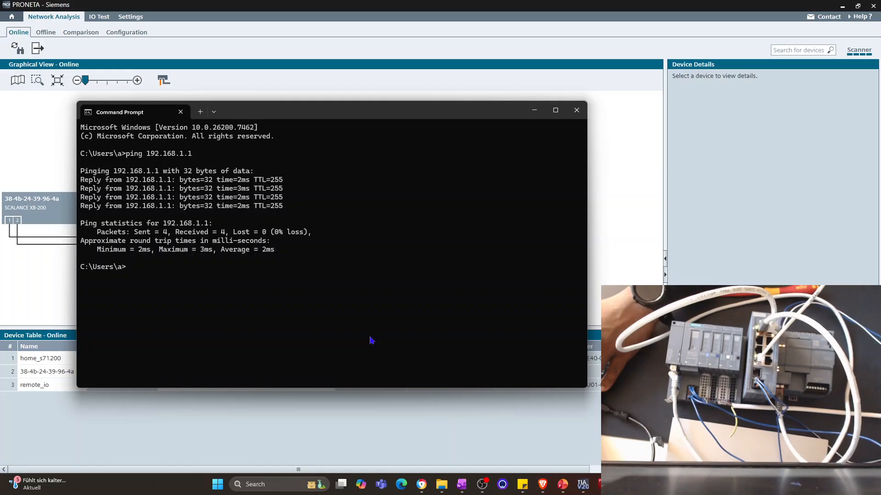
pyautogui.press('Up')
pyautogui.press('BackSpace')
pyautogui.write('2.168.1.2')
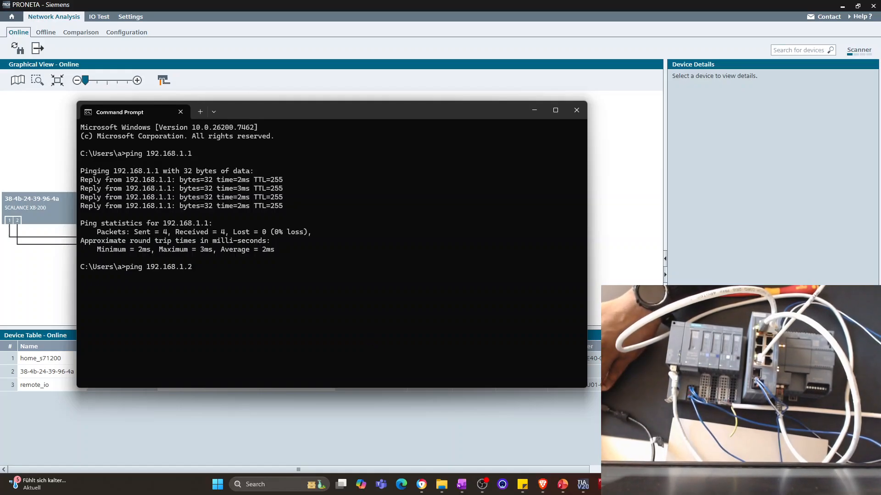
pyautogui.press('Return')
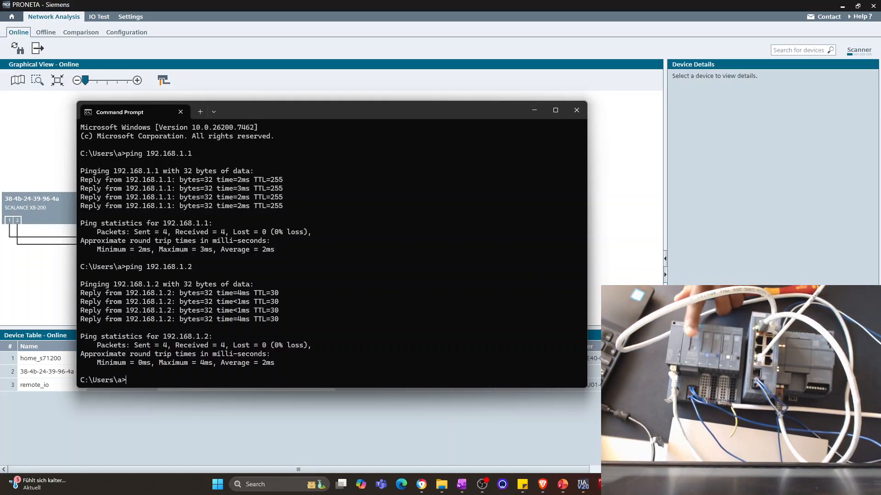
pyautogui.click(534, 110)
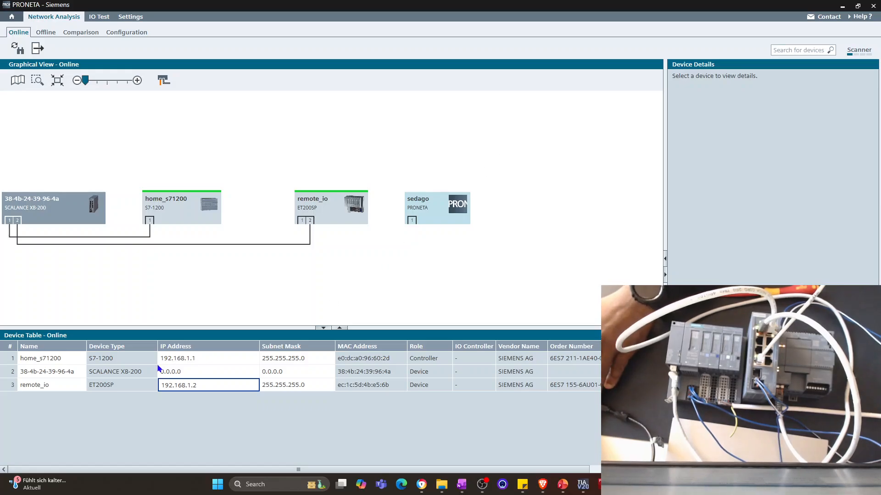
# Set the SCALANCE XB-200's IP address to 192.168.1.3 in the online device table, confirm the change, and rescan the network.
pyautogui.click(176, 375)
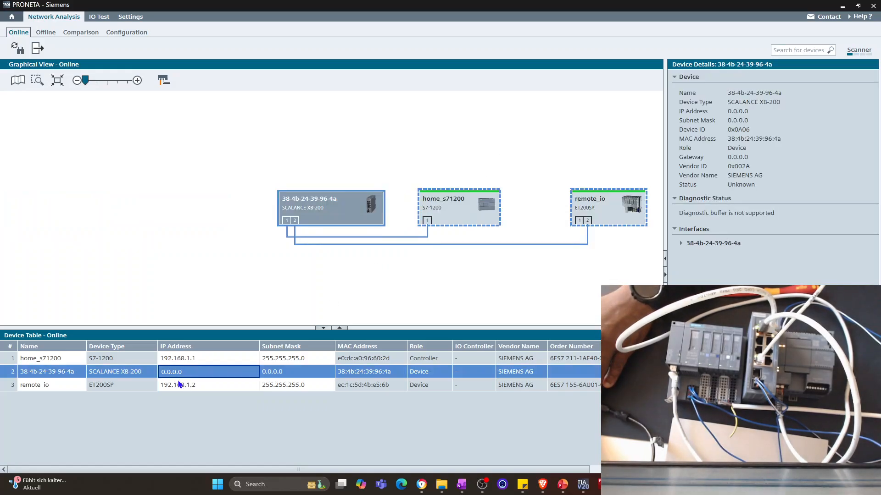
pyautogui.write('192.168.1.3')
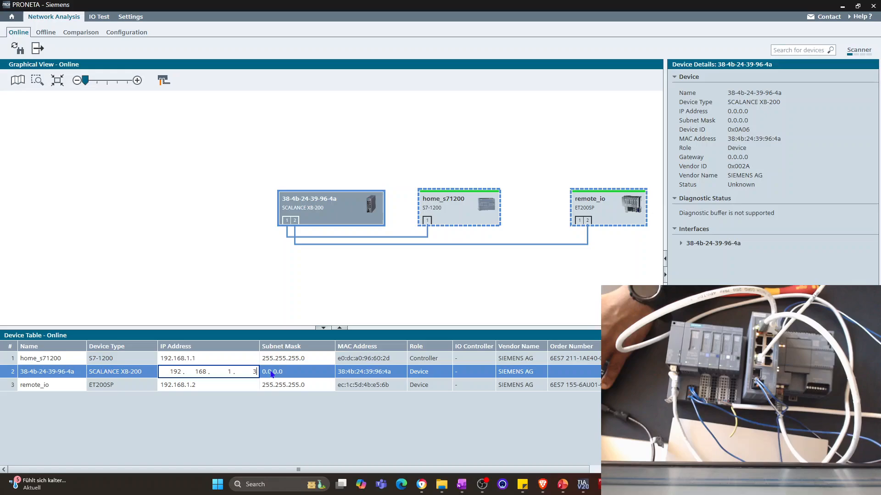
pyautogui.press('Return')
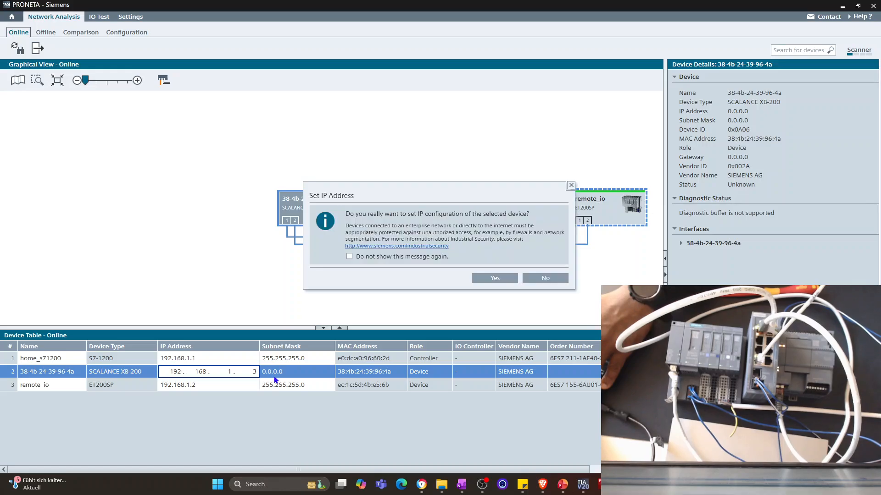
pyautogui.click(489, 278)
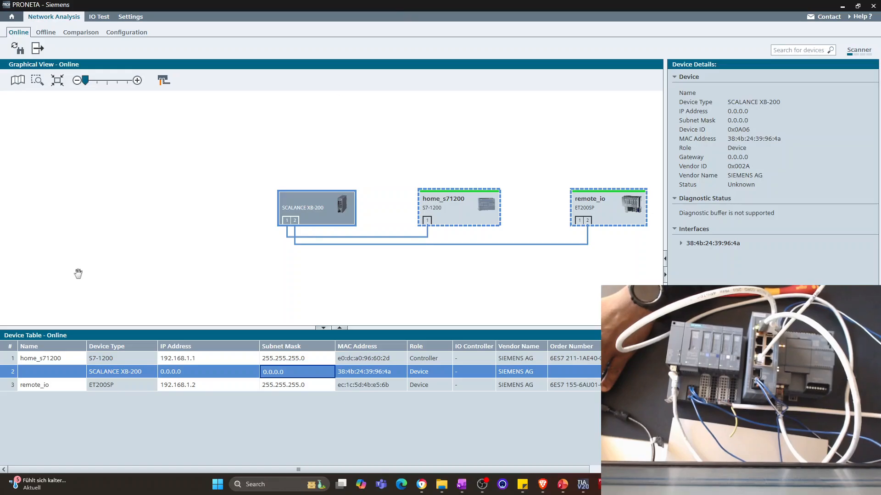
pyautogui.click(399, 273)
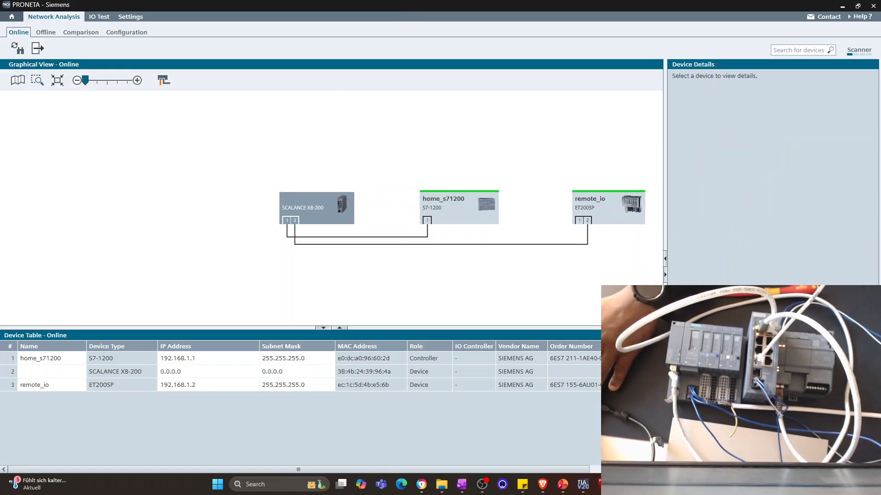
pyautogui.click(18, 53)
# Ping the SCALANCE switch at 192.168.1.3 in Command Prompt and return to PRONETA to check its port connections in the topology.
pyautogui.click(623, 484)
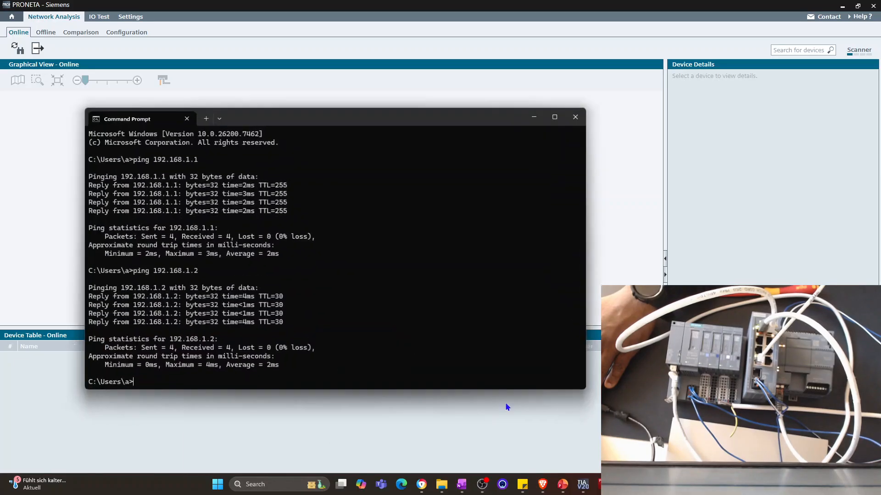
pyautogui.write('ping 192.168.1.3')
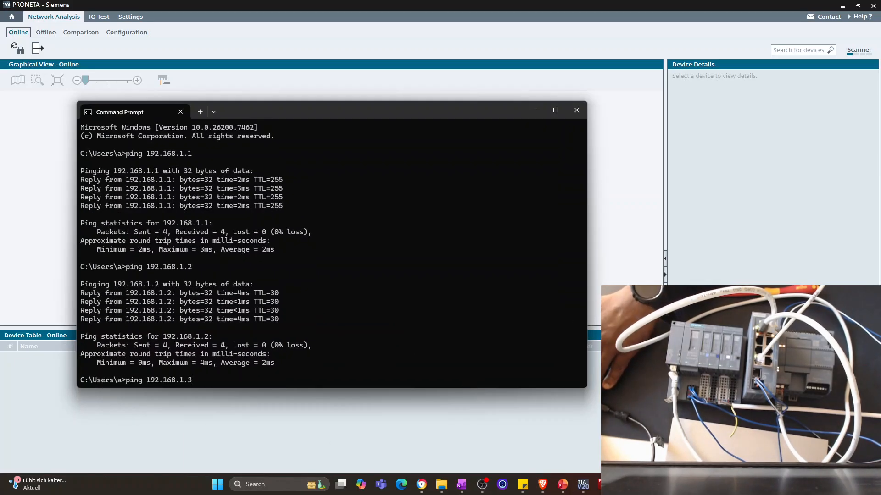
pyautogui.press('Return')
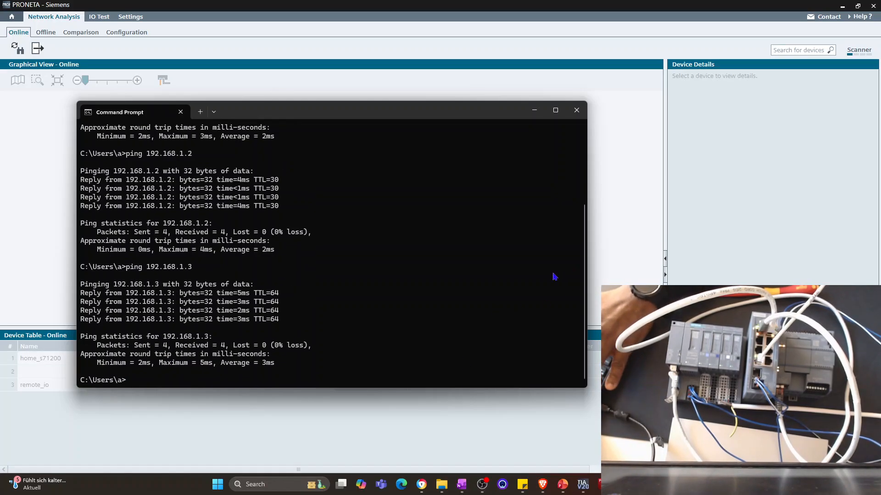
pyautogui.click(534, 110)
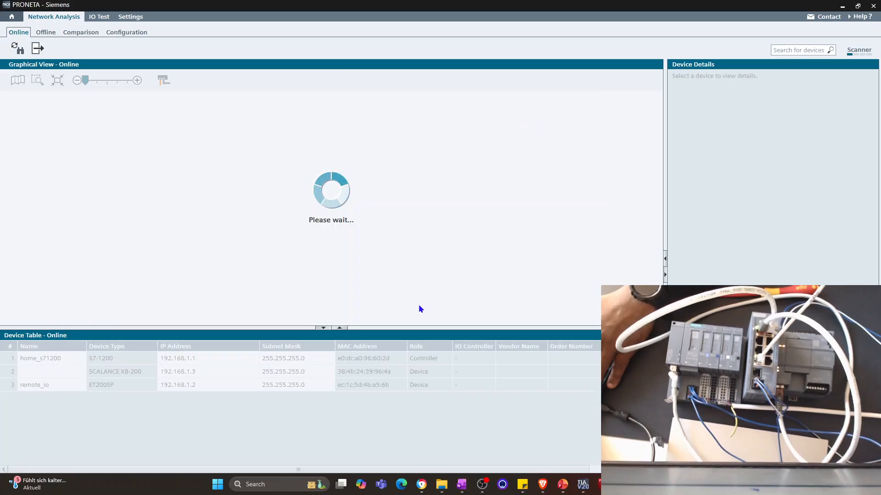
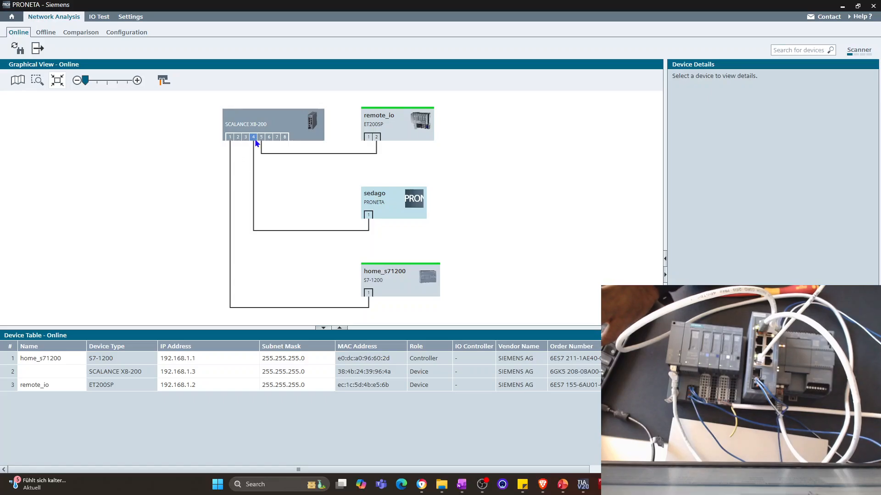
pyautogui.moveTo(257, 141)
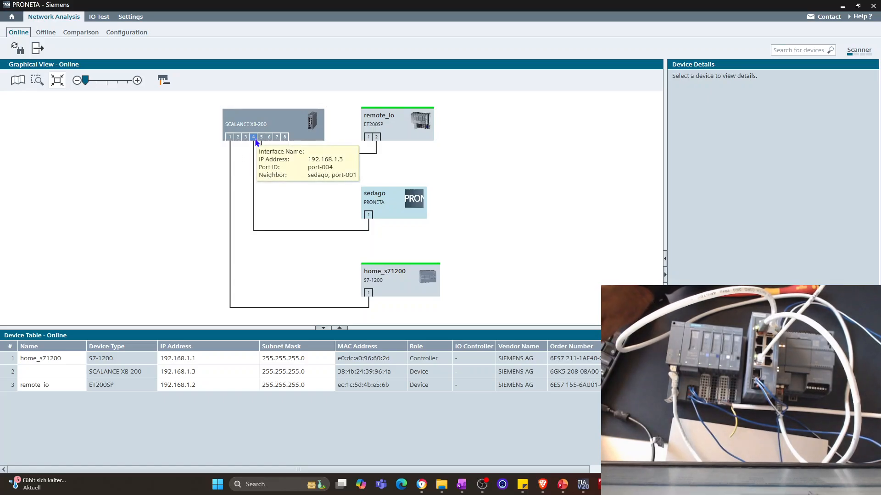
pyautogui.moveTo(415, 133)
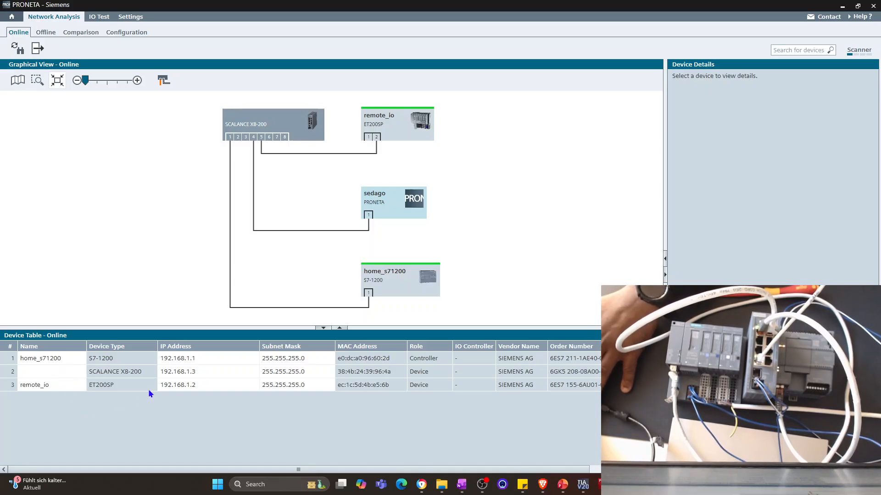
# Switch to TIA Portal, review the PLC's online PROFINET name and diagnostics pages, and close that view.
pyautogui.click(842, 6)
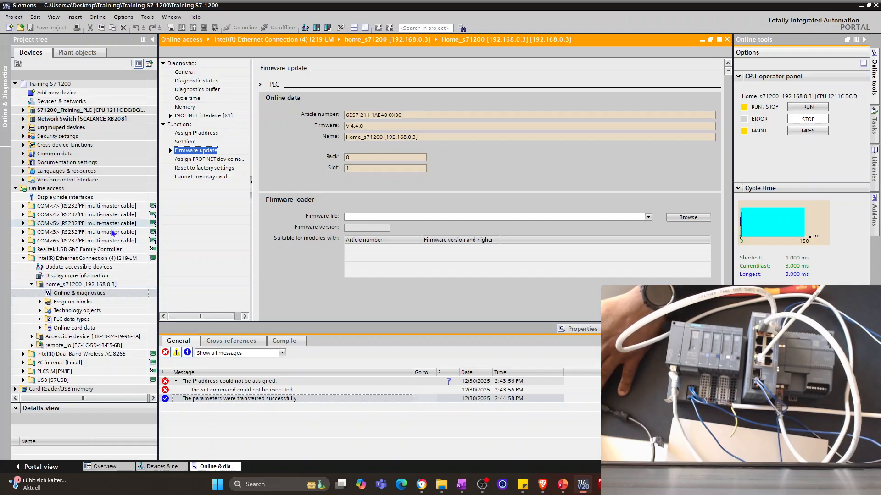
pyautogui.click(212, 159)
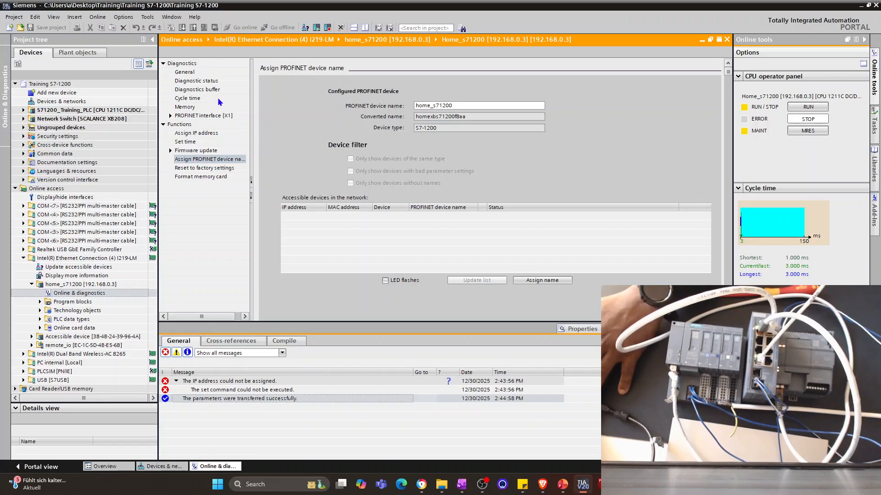
pyautogui.click(188, 98)
pyautogui.click(182, 63)
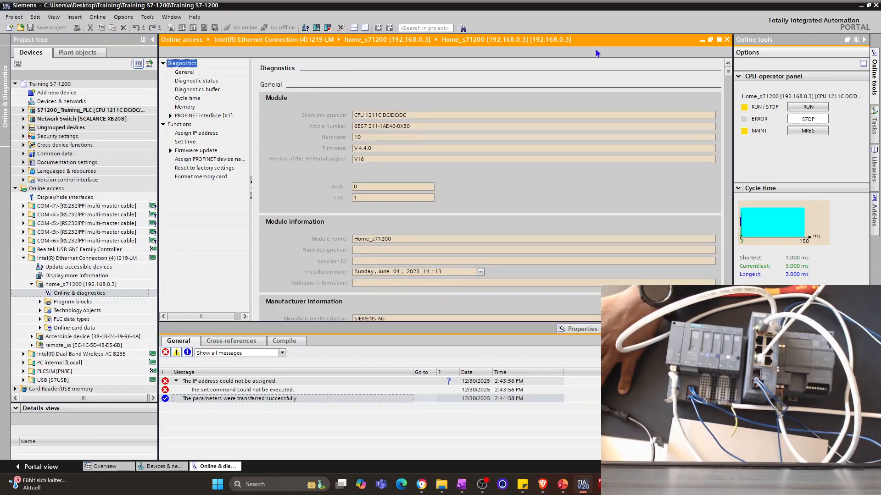
pyautogui.click(726, 40)
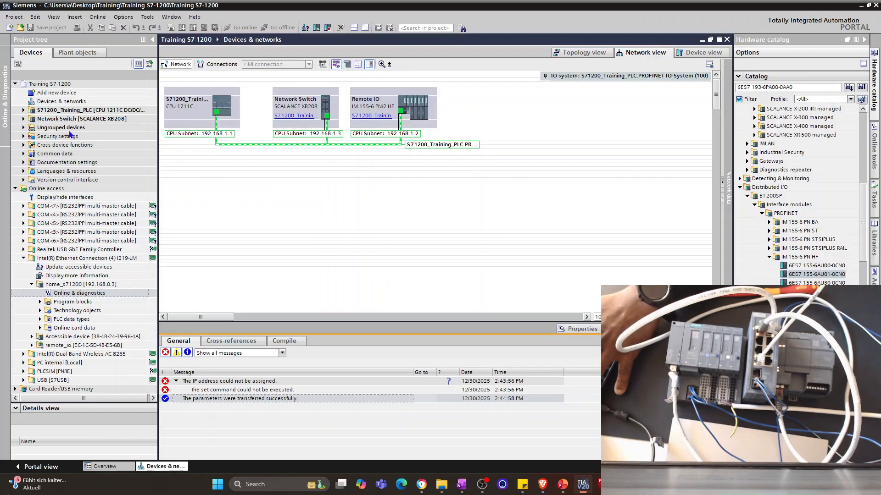
# Start a download of hardware and software (only changes) to S71200_Training_PLC.
pyautogui.click(76, 110)
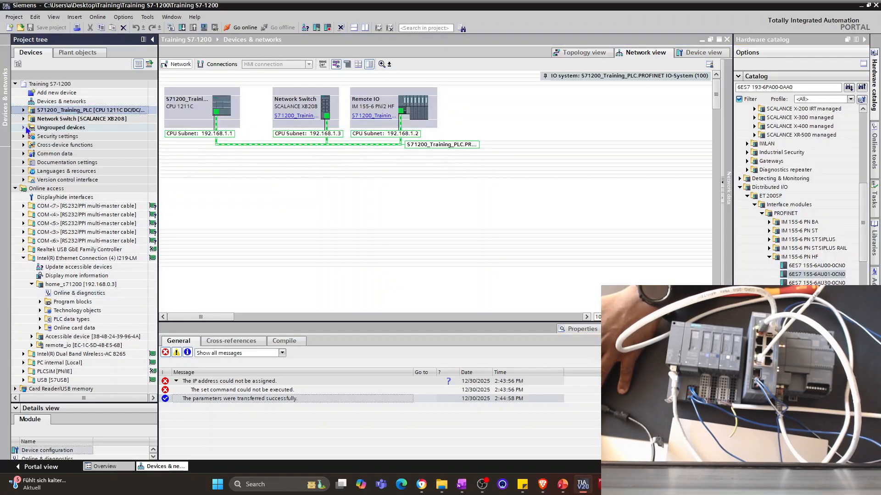
pyautogui.rightClick(66, 111)
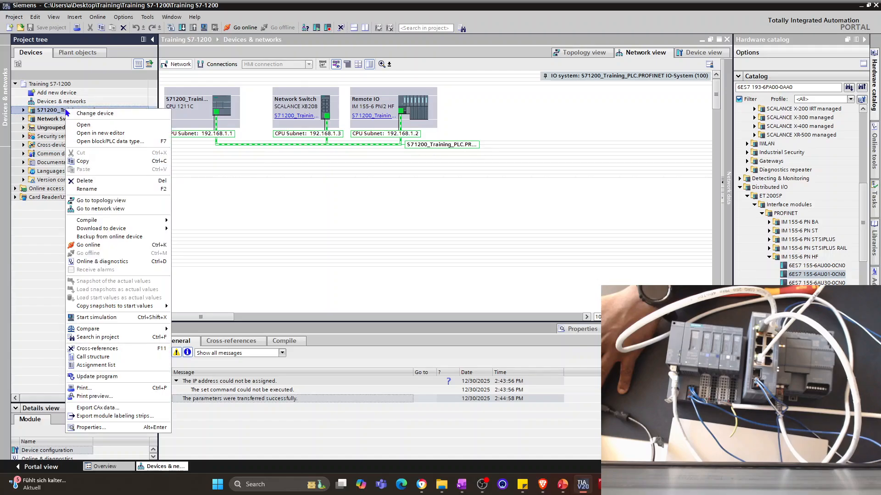
pyautogui.moveTo(102, 222)
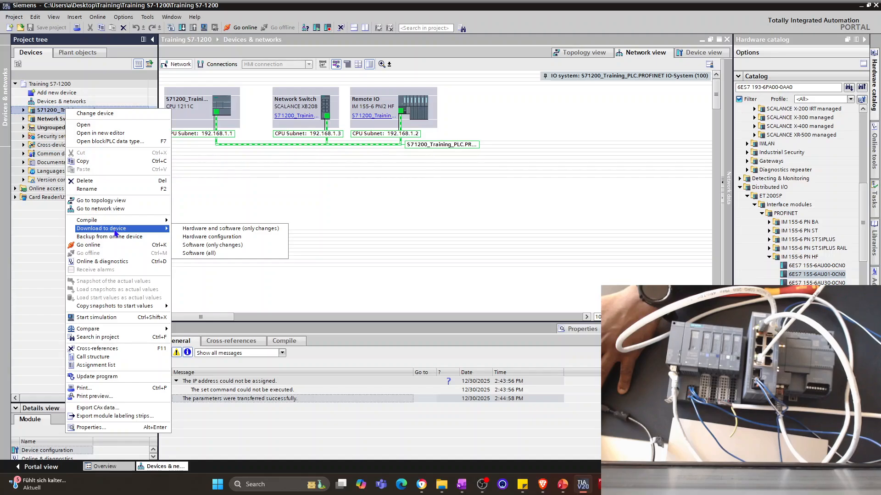
pyautogui.click(220, 229)
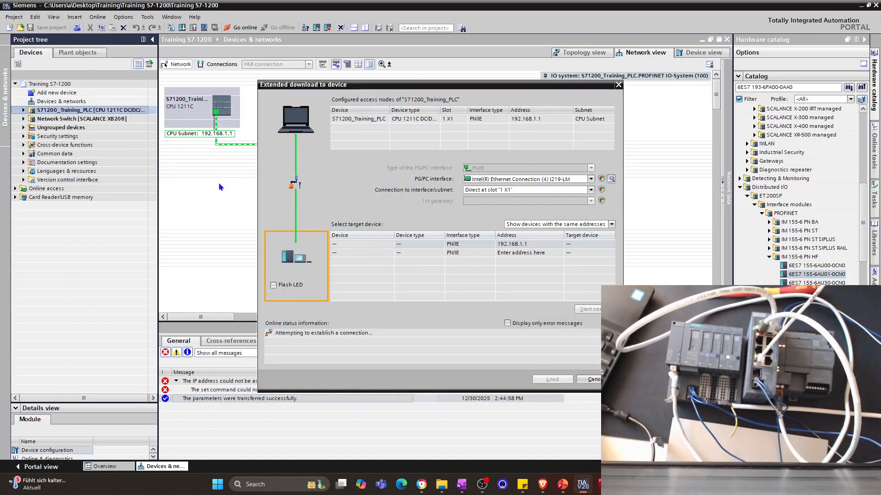
# Try to list all accessible devices as download targets and connect through the CPU Subnet.
pyautogui.click(613, 225)
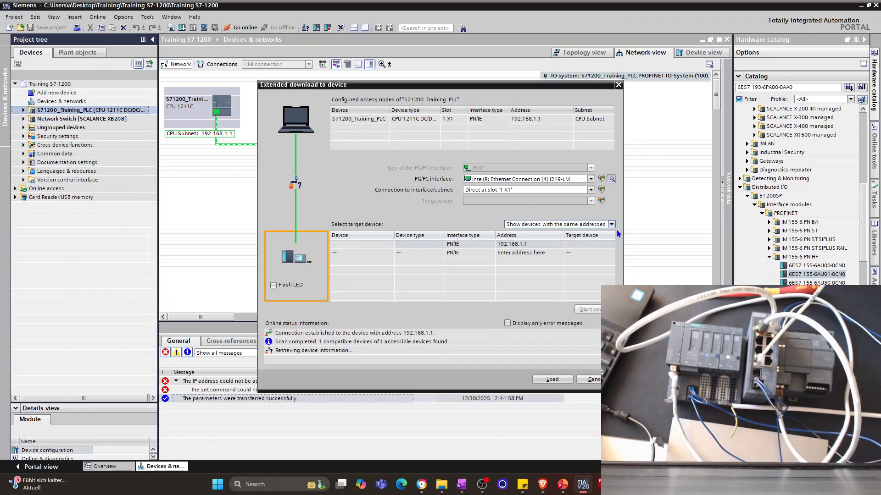
pyautogui.click(611, 224)
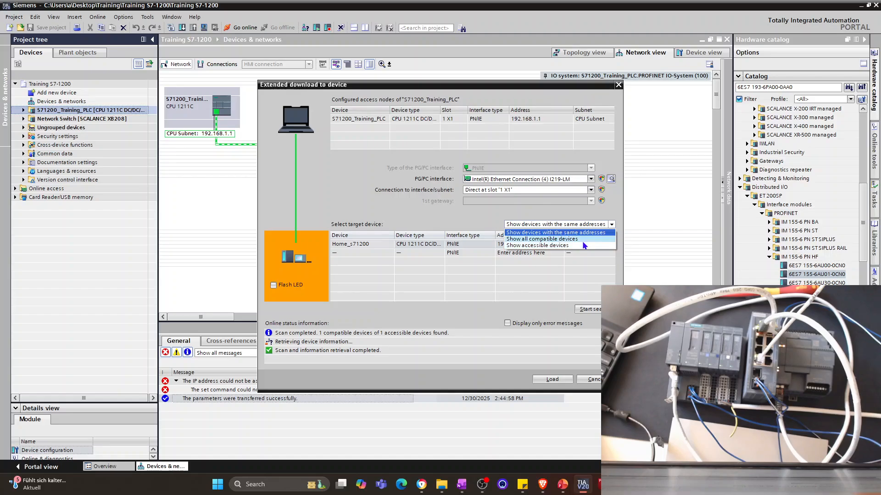
pyautogui.click(584, 246)
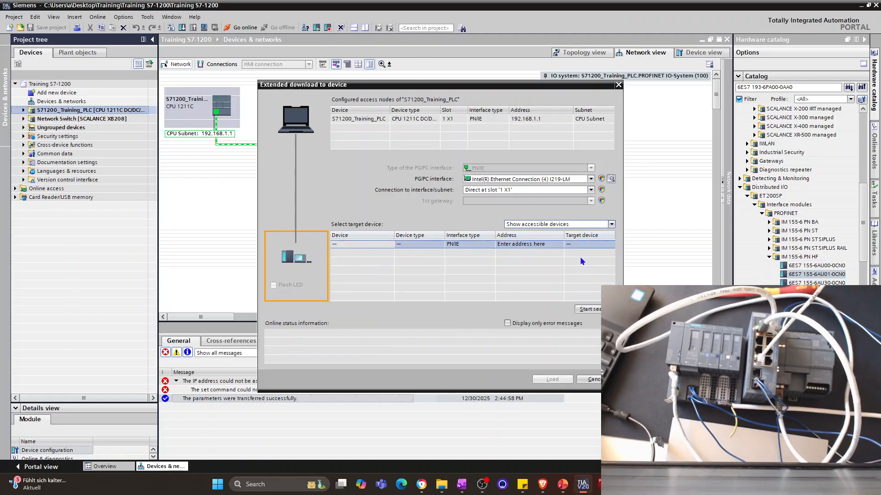
pyautogui.click(591, 190)
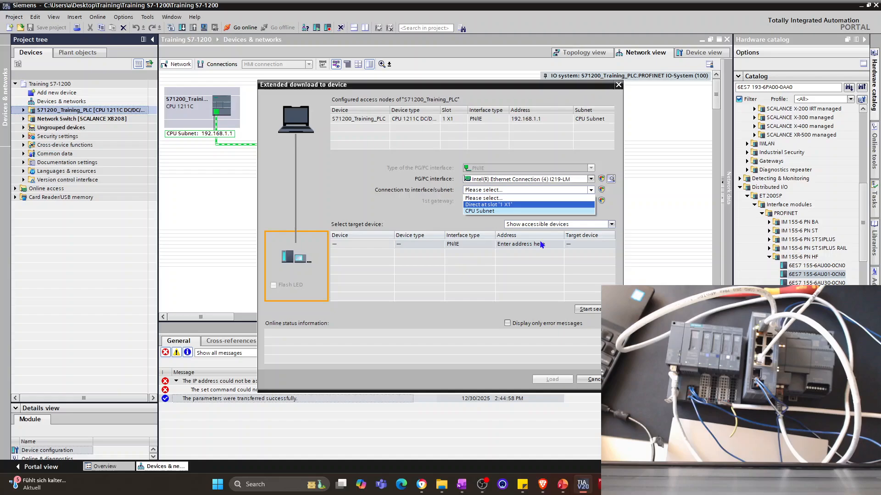
pyautogui.click(507, 211)
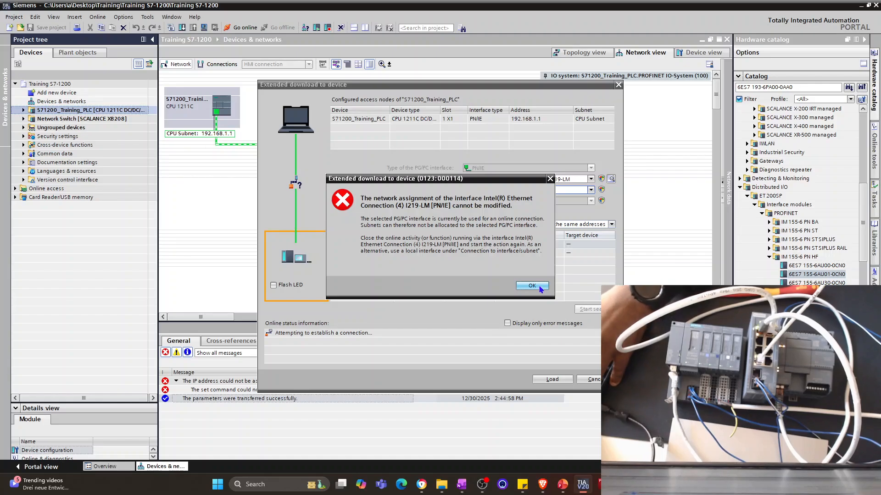
pyautogui.click(538, 285)
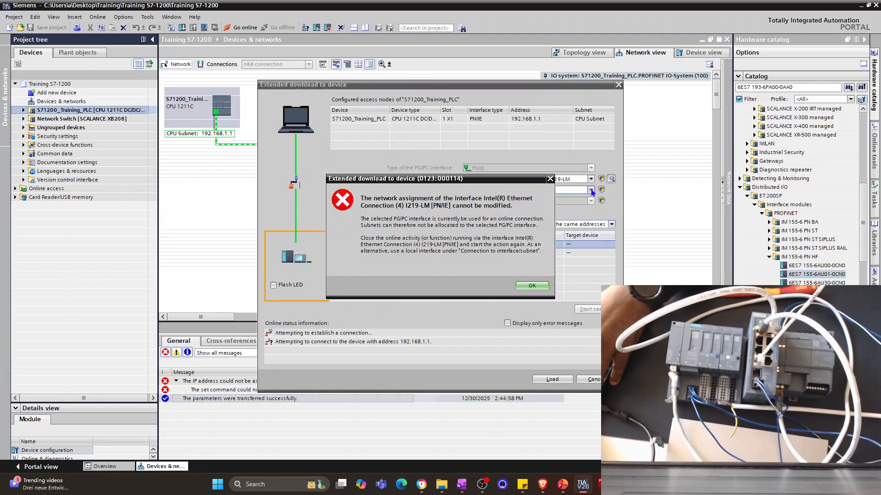
pyautogui.click(531, 285)
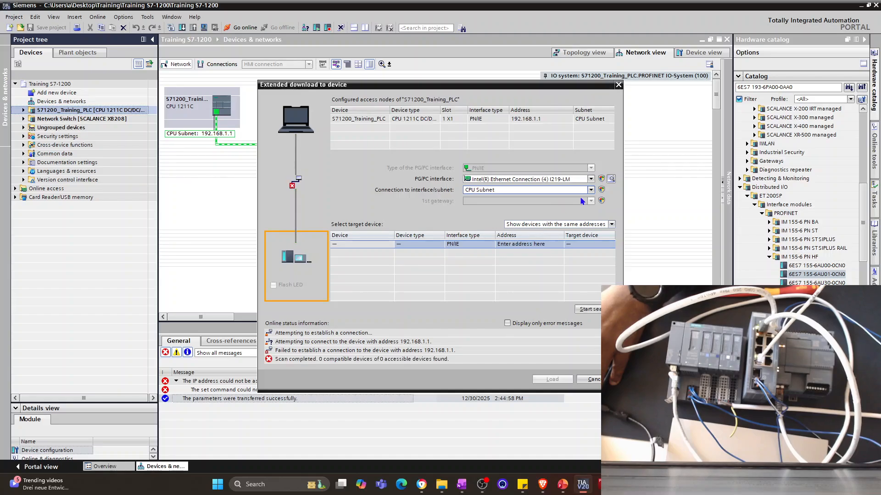
# Set the interface connection to Direct at slot '1 X1' and start loading to the PLC at 192.168.1.1.
pyautogui.click(591, 190)
pyautogui.click(491, 204)
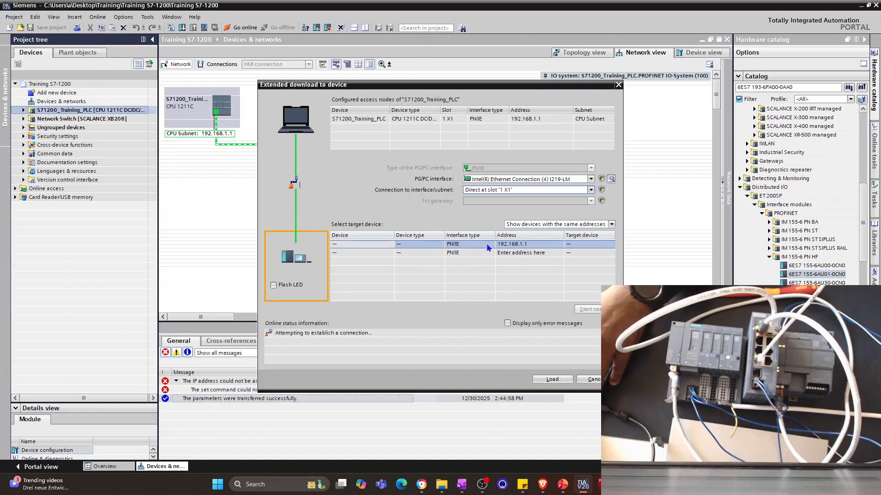
pyautogui.click(548, 380)
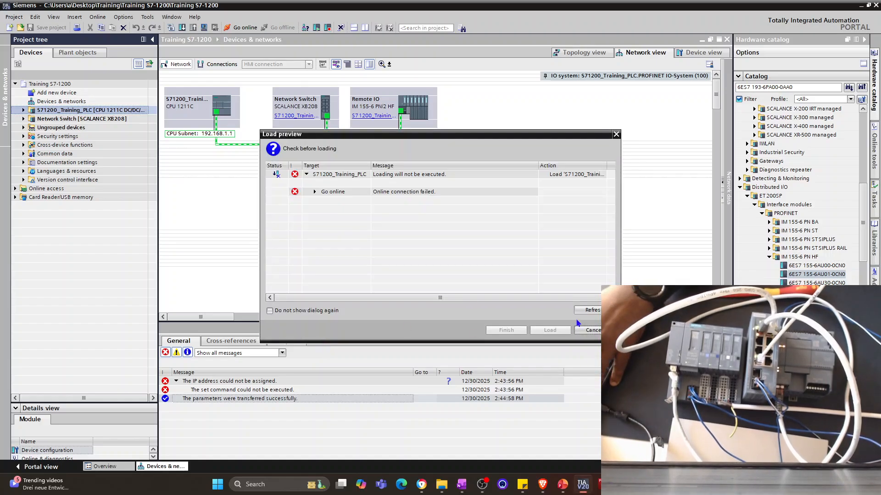
# Refresh the load preview, examine the full Go online error details, and cancel the download.
pyautogui.click(588, 310)
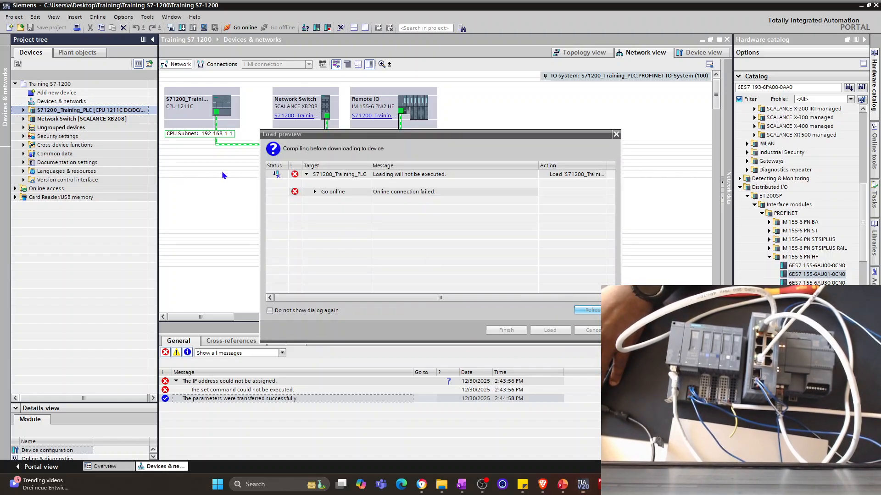
pyautogui.click(314, 193)
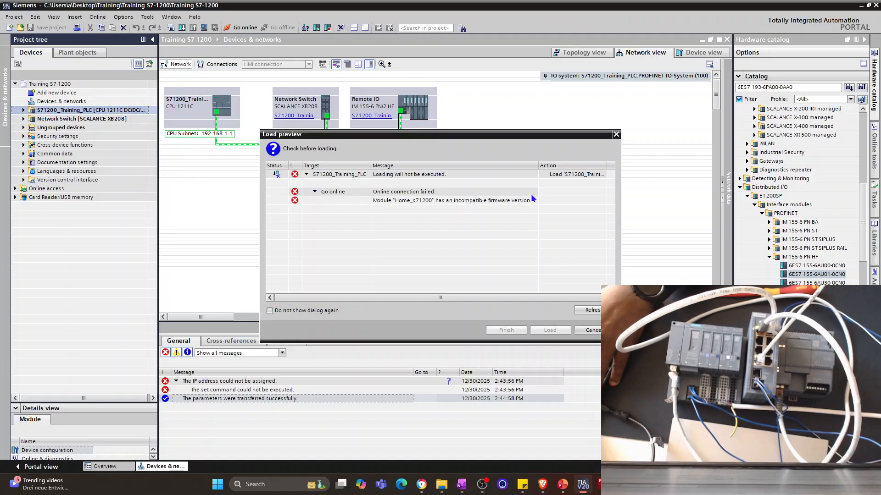
pyautogui.moveTo(536, 166); pyautogui.dragTo(559, 165)
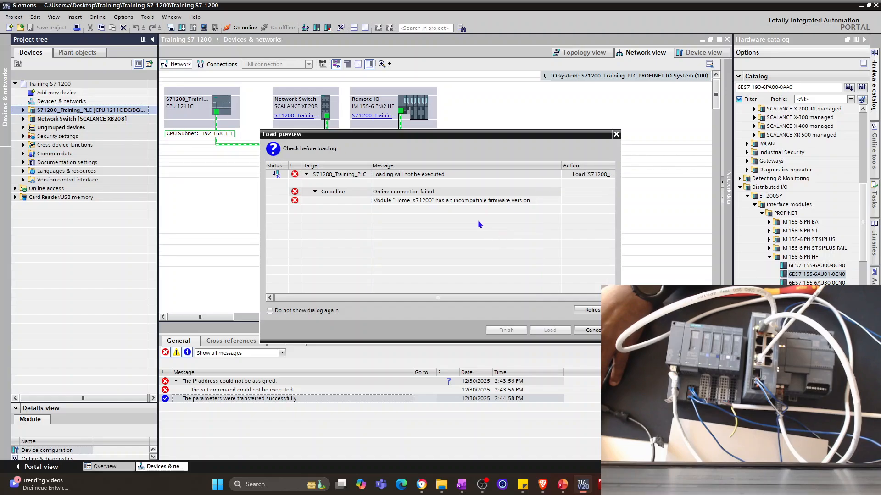
pyautogui.click(585, 332)
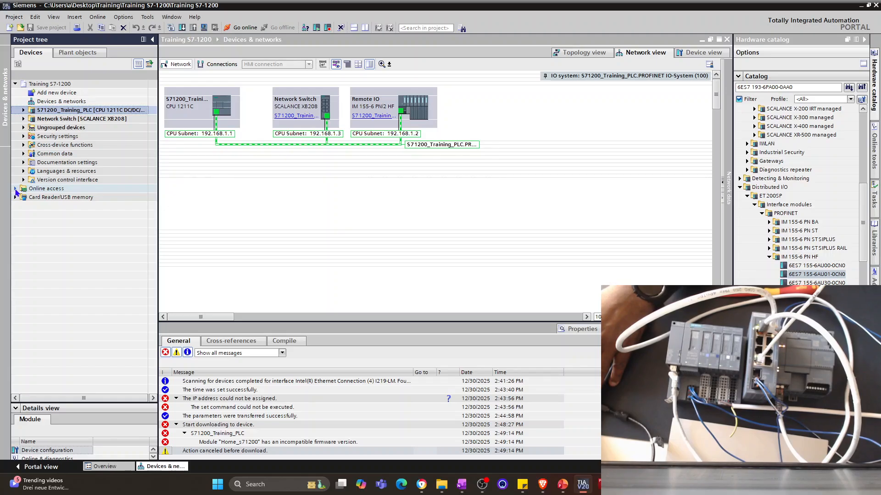
# Update the accessible devices on the Intel(R) Ethernet Connection (4) I219-LM interface under Online access.
pyautogui.click(15, 189)
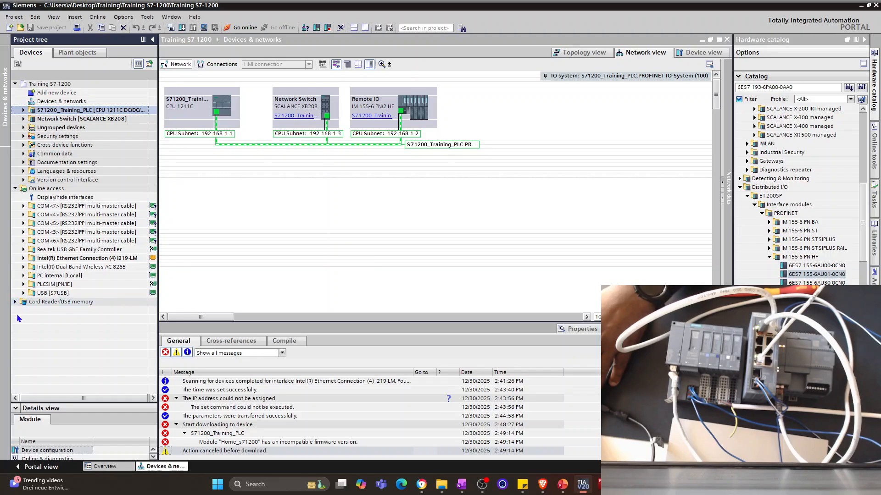
pyautogui.click(23, 258)
pyautogui.click(53, 268)
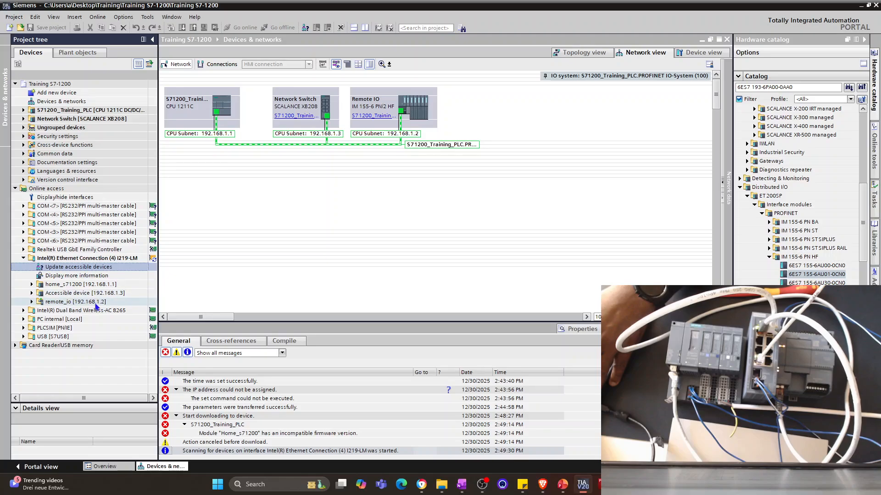
# Open the online diagnostics of home_s71200 [192.168.1.1] and check the CPU's firmware in the Firmware update function.
pyautogui.click(27, 284)
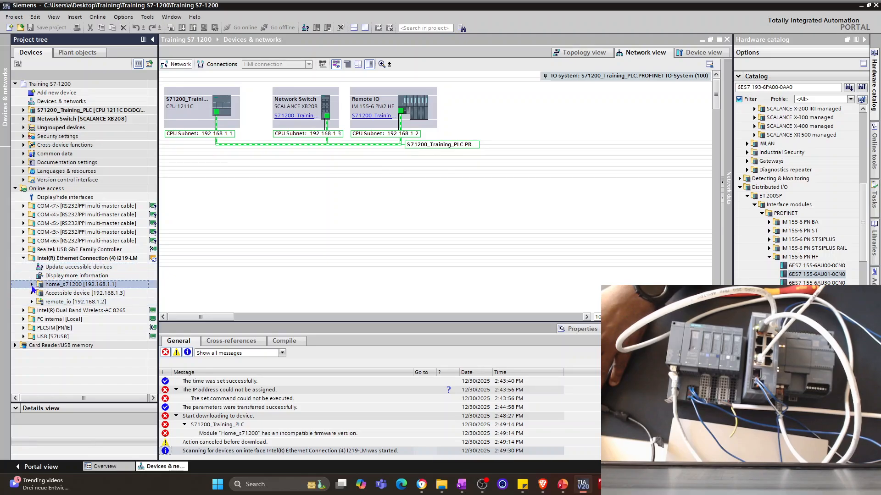
pyautogui.click(32, 286)
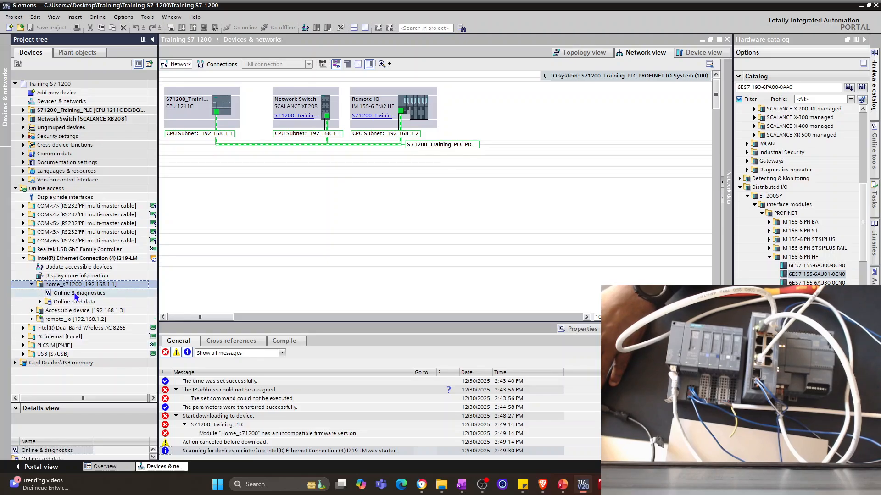
pyautogui.click(75, 295)
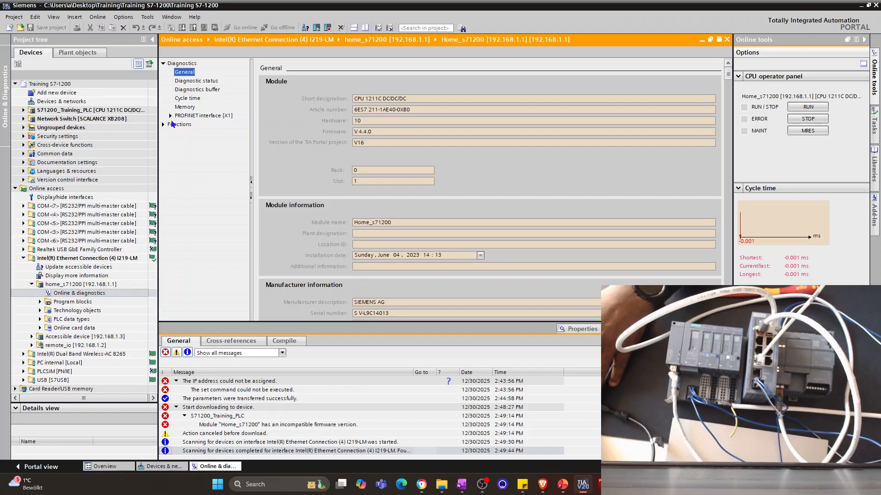
pyautogui.click(163, 126)
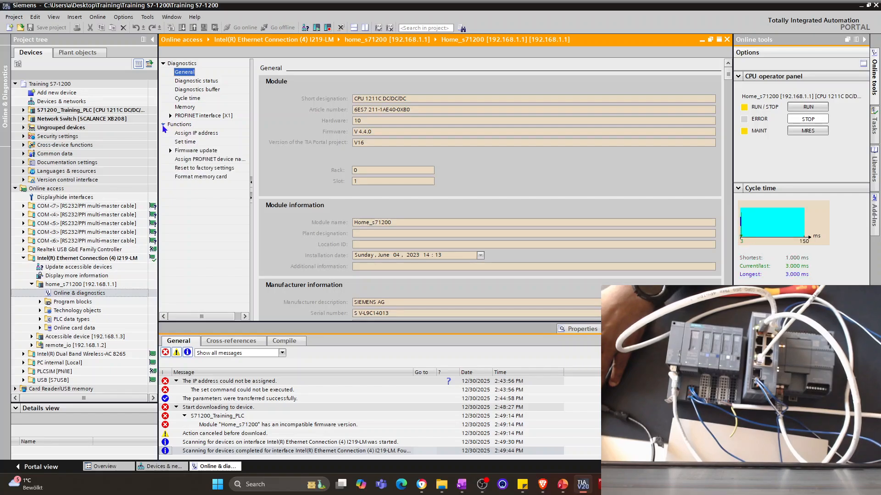
pyautogui.click(170, 152)
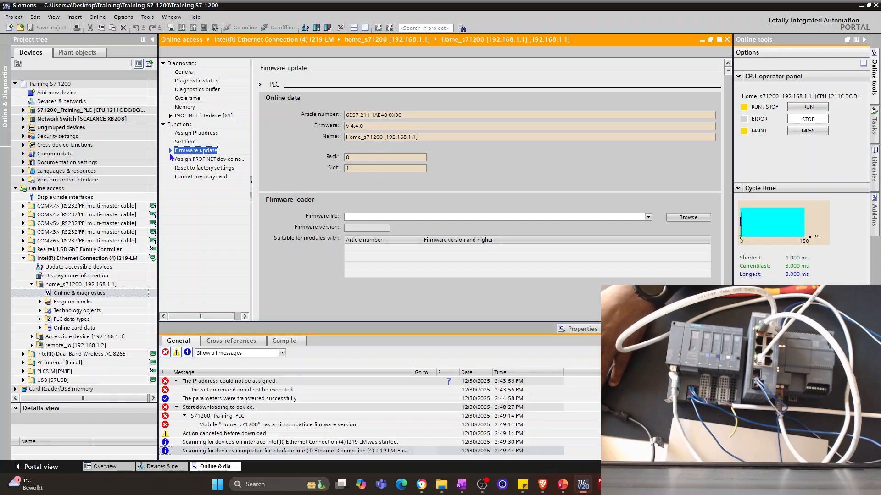
pyautogui.click(169, 152)
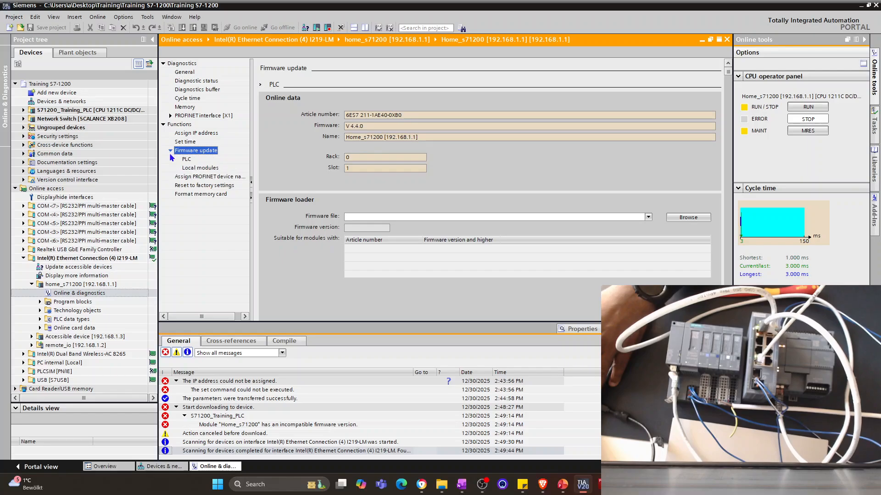
pyautogui.click(360, 128)
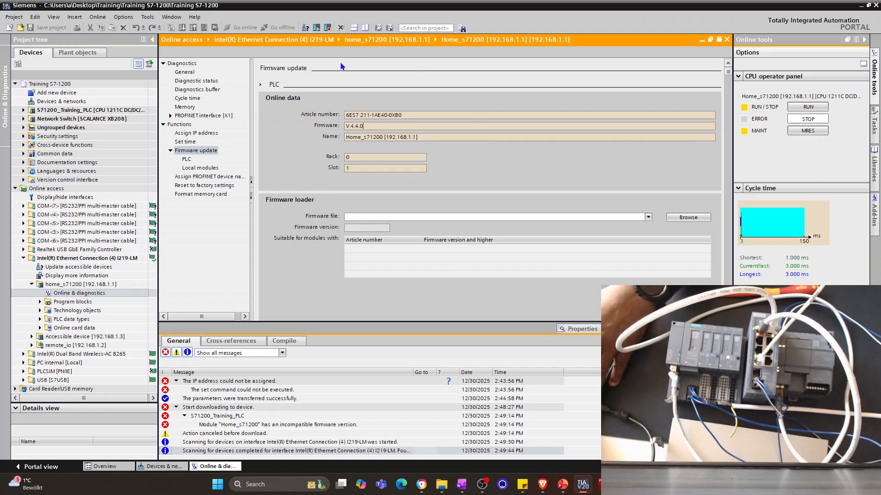
# Open the device configuration of S71200_Training_PLC beside the online data and compare the project's firmware version with the connected CPU's.
pyautogui.click(23, 110)
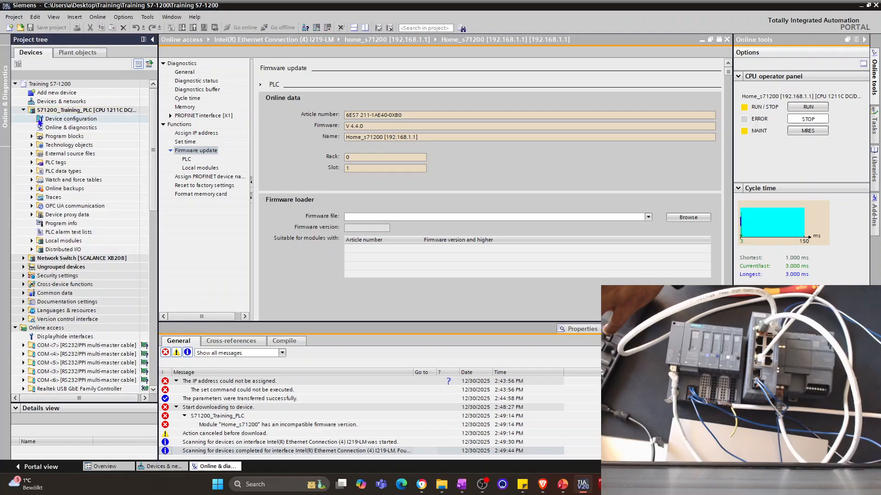
pyautogui.doubleClick(48, 119)
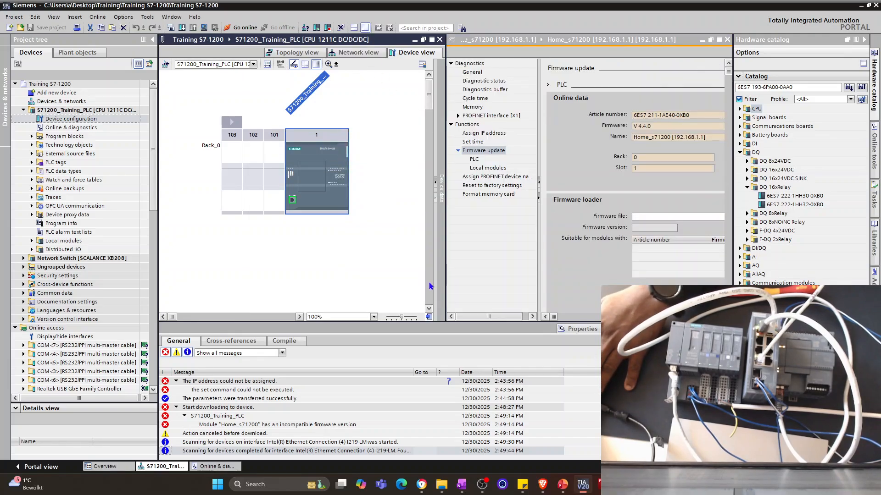
pyautogui.click(439, 40)
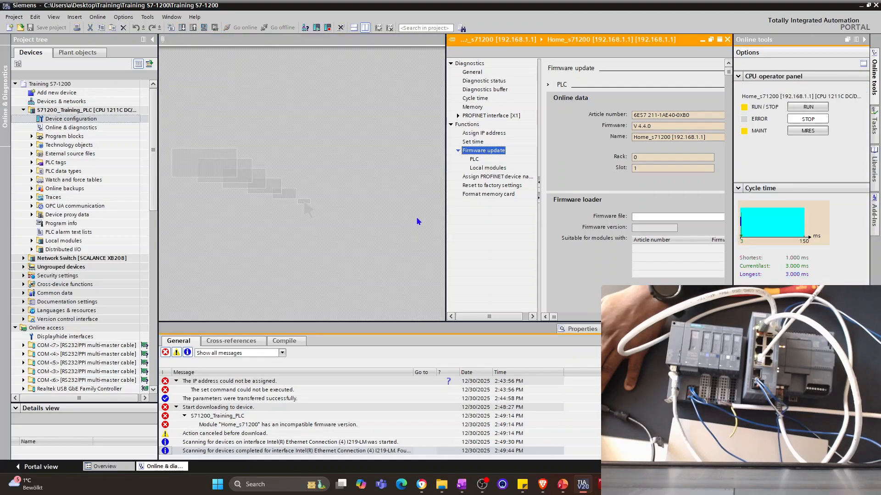
pyautogui.doubleClick(92, 118)
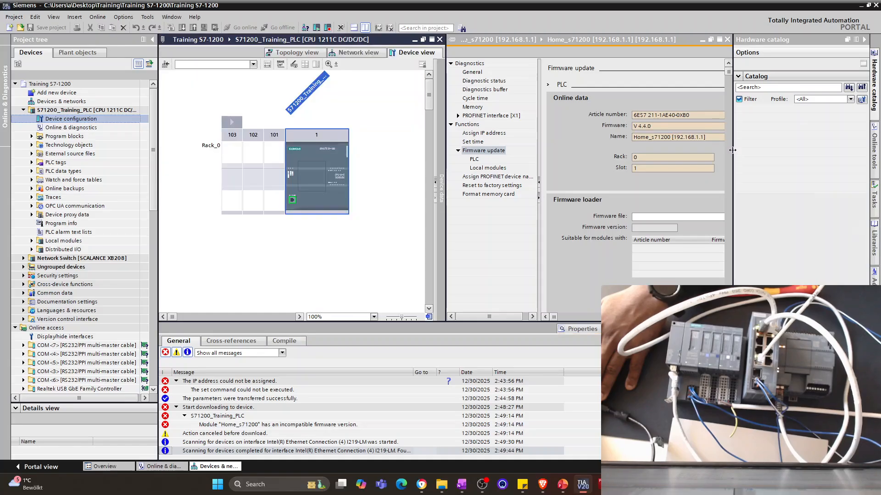
pyautogui.moveTo(733, 160); pyautogui.dragTo(787, 160)
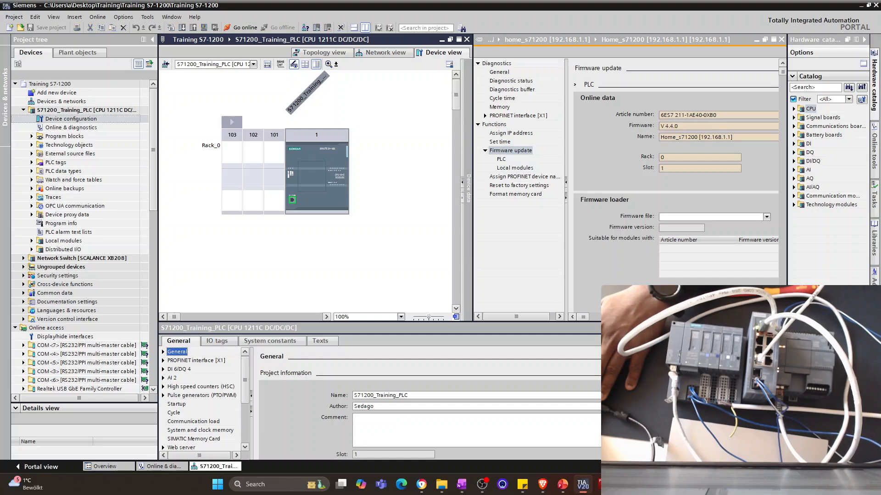
pyautogui.scroll(-5, 430, 404)
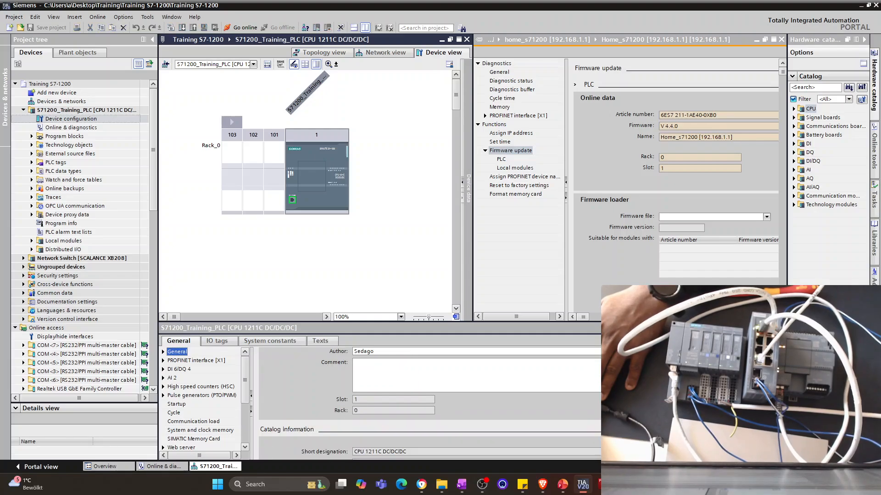
pyautogui.scroll(-5, 429, 403)
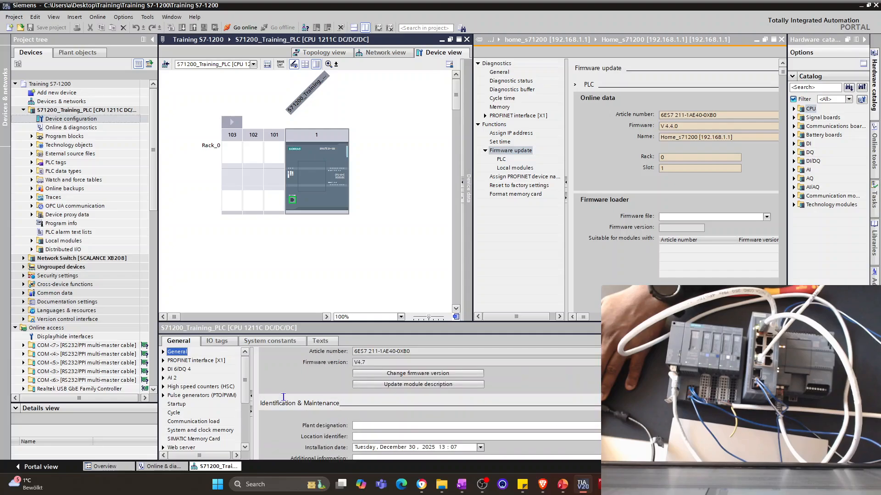
pyautogui.scroll(2, 430, 404)
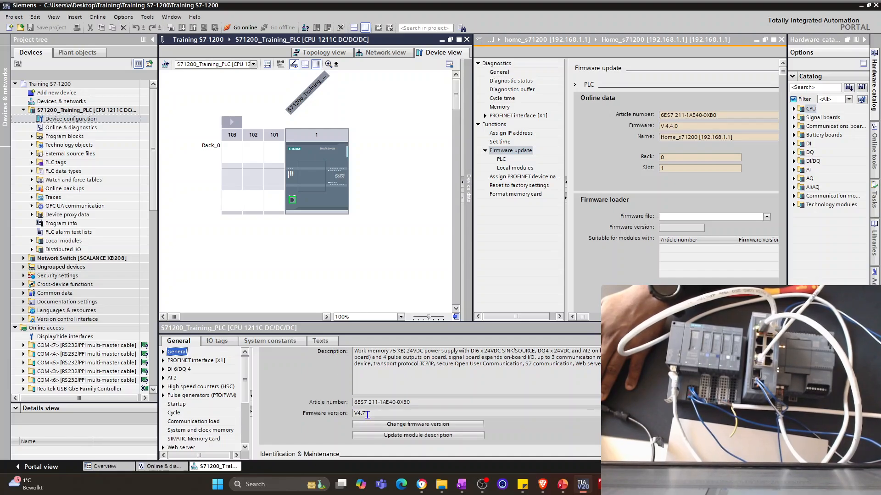
pyautogui.click(696, 126)
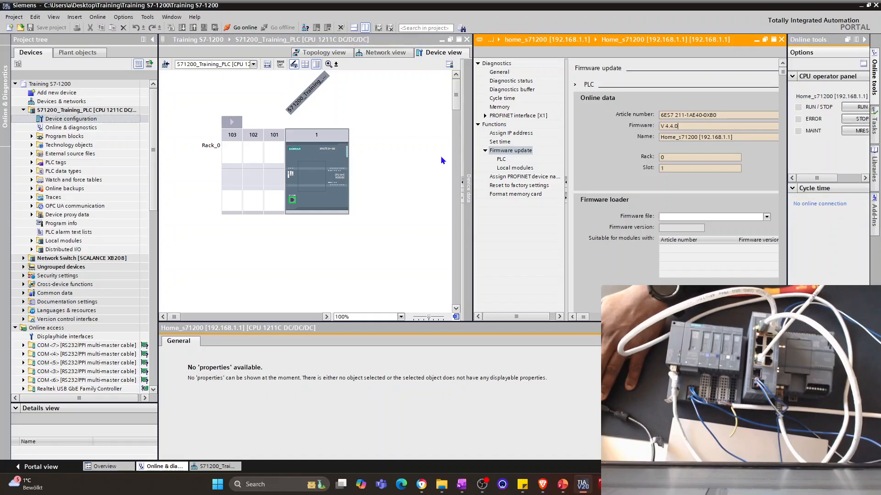
# Try to change the firmware version of S71200_Training_PLC to V4.4 in the device configuration.
pyautogui.click(331, 201)
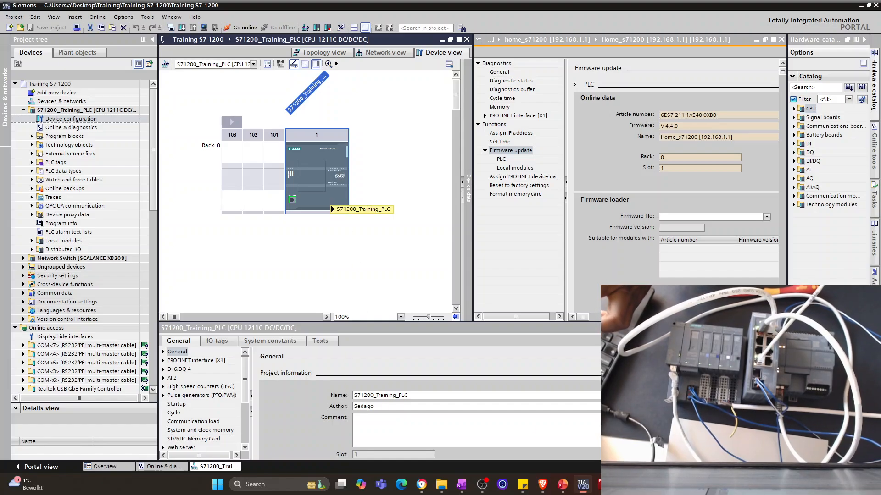
pyautogui.scroll(-4, 430, 404)
pyautogui.scroll(-6, 423, 406)
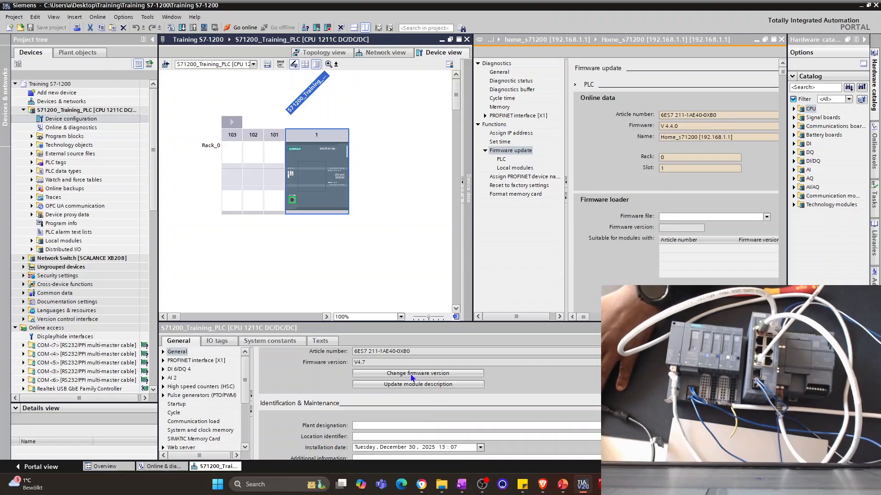
pyautogui.click(410, 374)
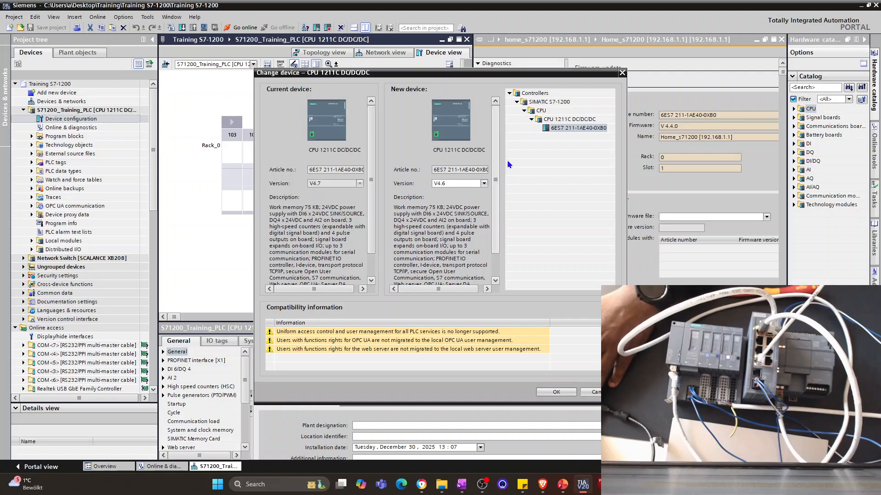
pyautogui.click(349, 184)
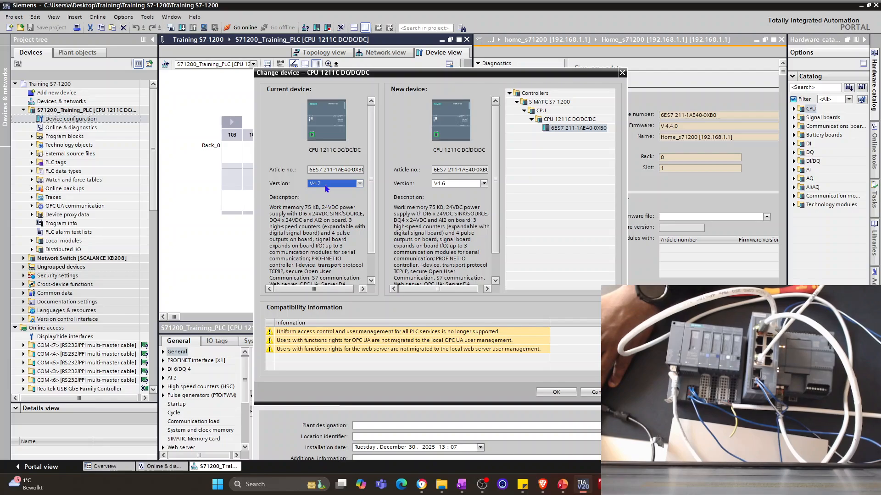
pyautogui.click(484, 184)
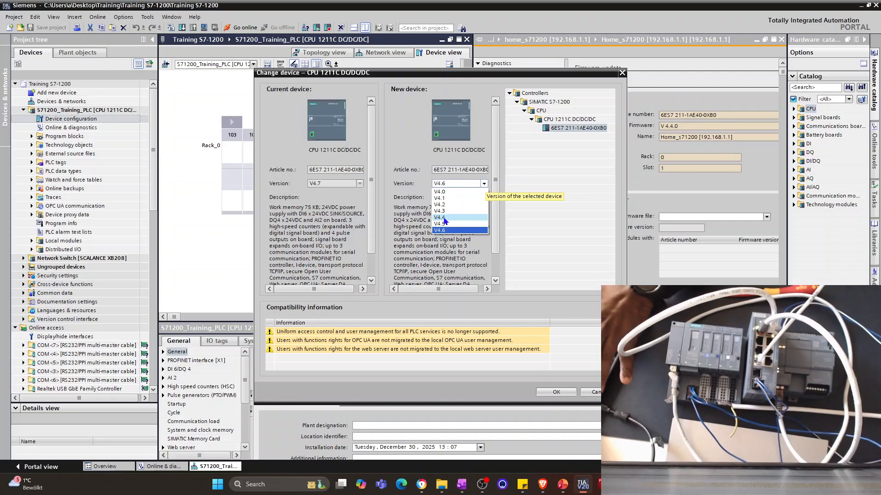
pyautogui.click(539, 346)
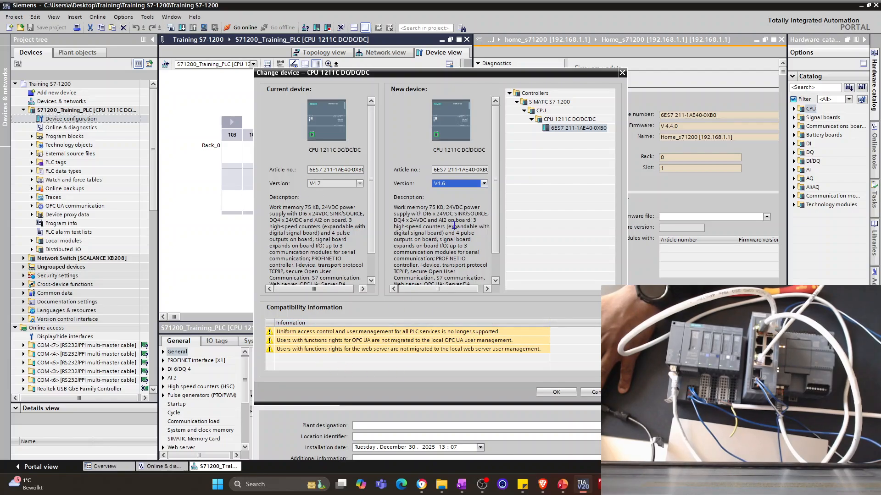
pyautogui.click(483, 184)
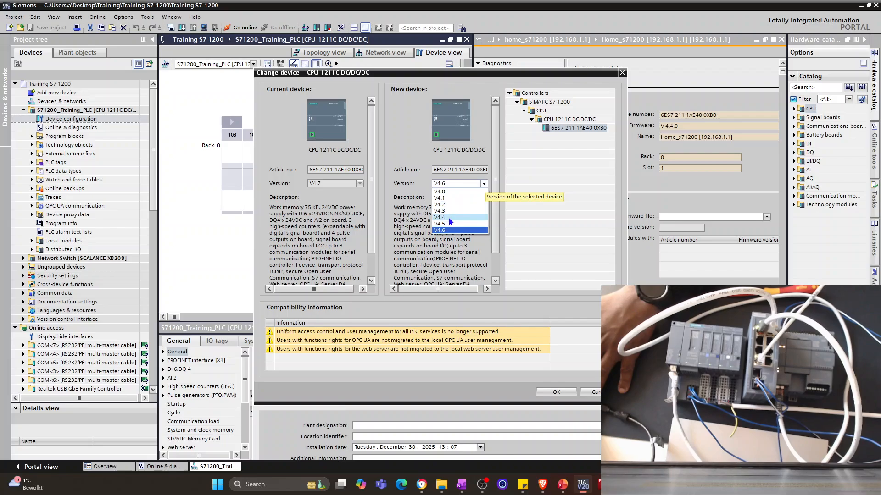
pyautogui.click(458, 219)
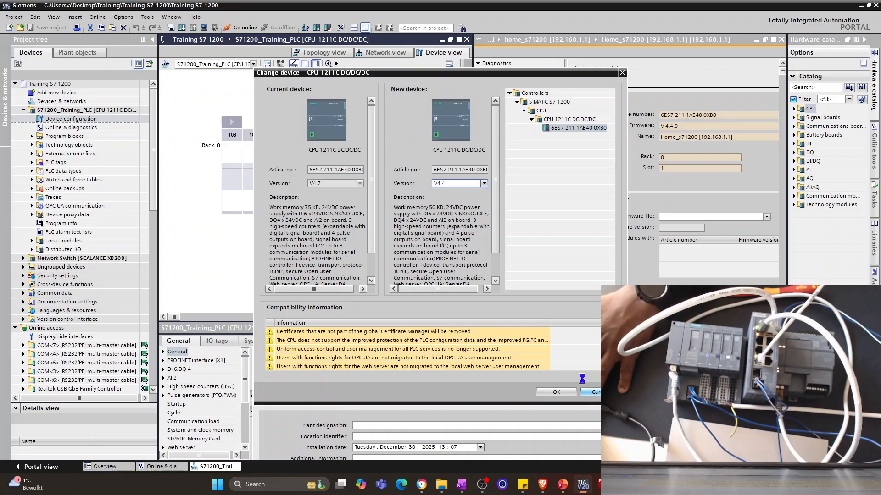
pyautogui.click(556, 393)
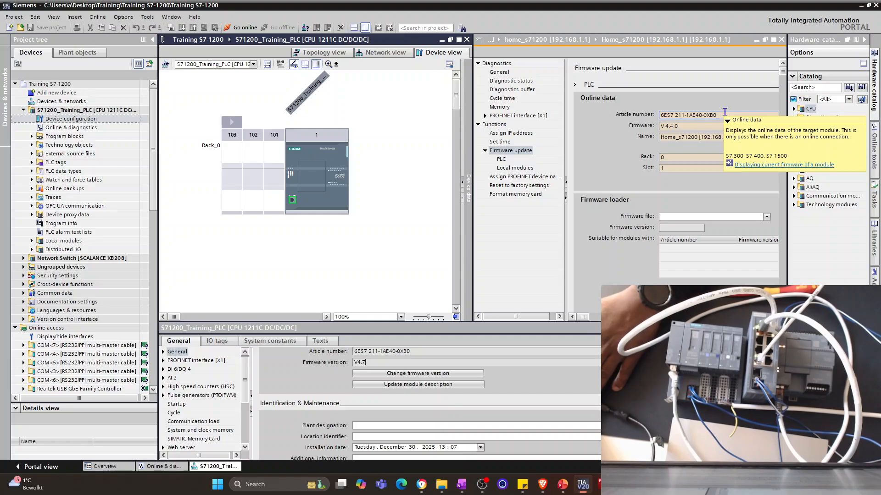
# Copy the CPU's article number from the online data and search the web in the browser for "6ES7 211-1AE40-0XB0 firmwar updat".
pyautogui.click(725, 112)
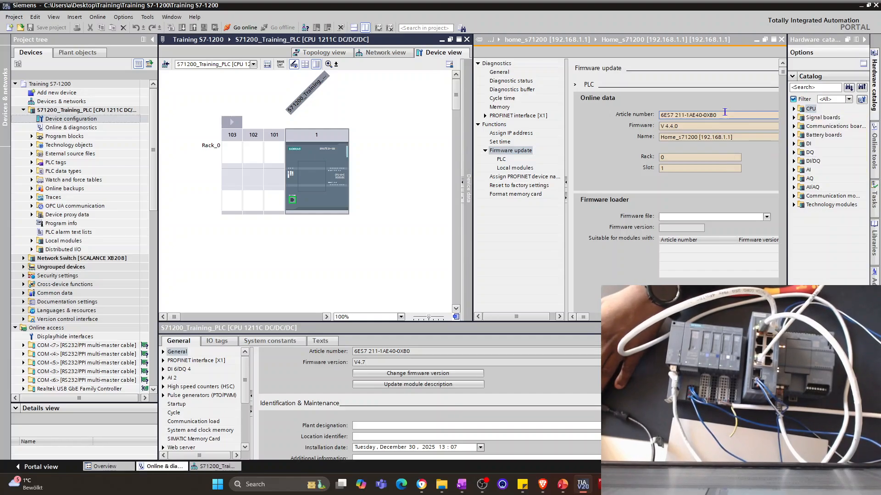
pyautogui.moveTo(725, 114); pyautogui.dragTo(622, 116)
pyautogui.hotkey('ctrl', 'c')
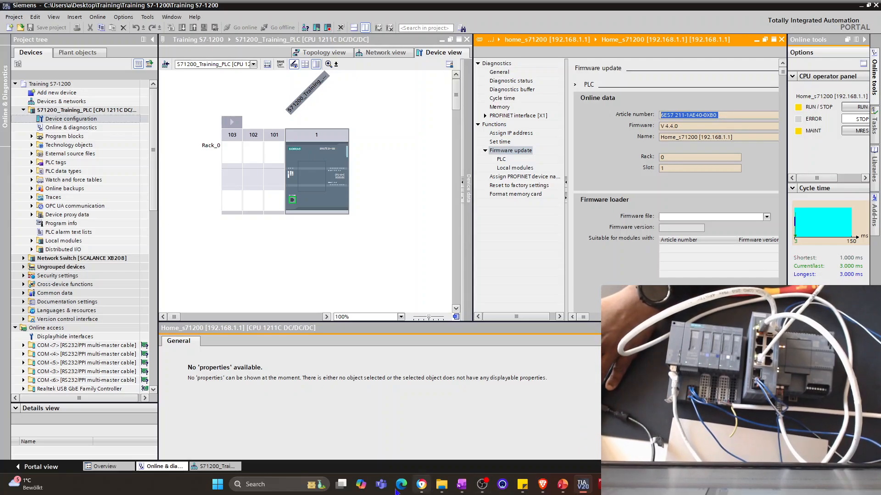
pyautogui.click(421, 485)
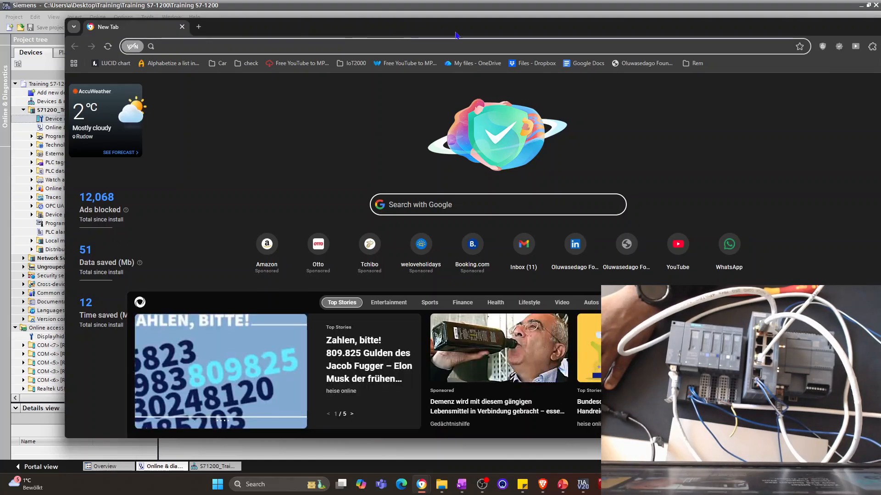
pyautogui.doubleClick(460, 28)
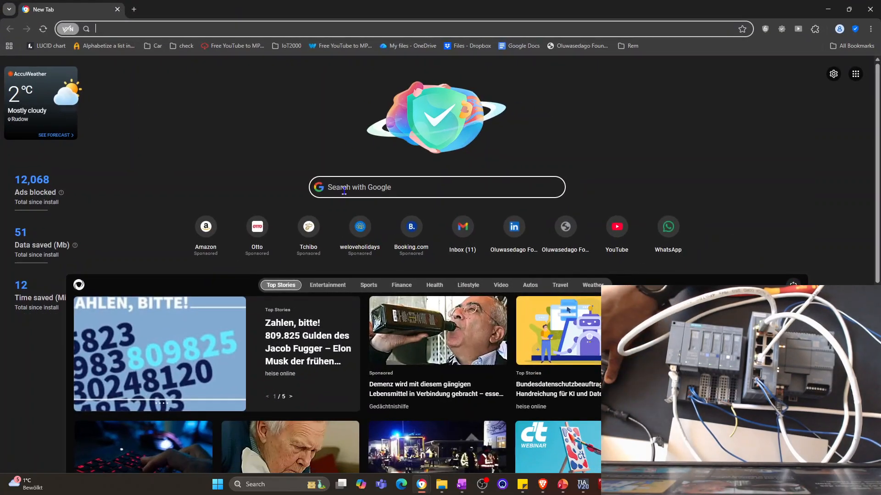
pyautogui.hotkey('ctrl', 'v')
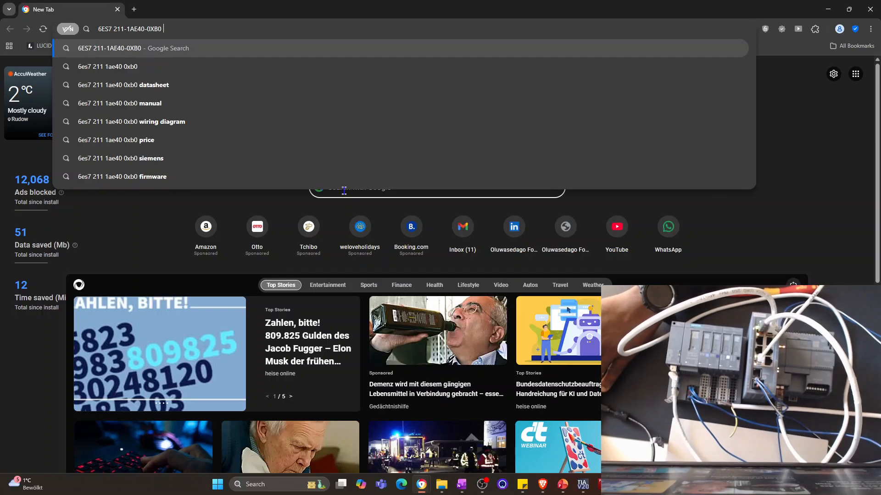
pyautogui.write('firmwar updat')
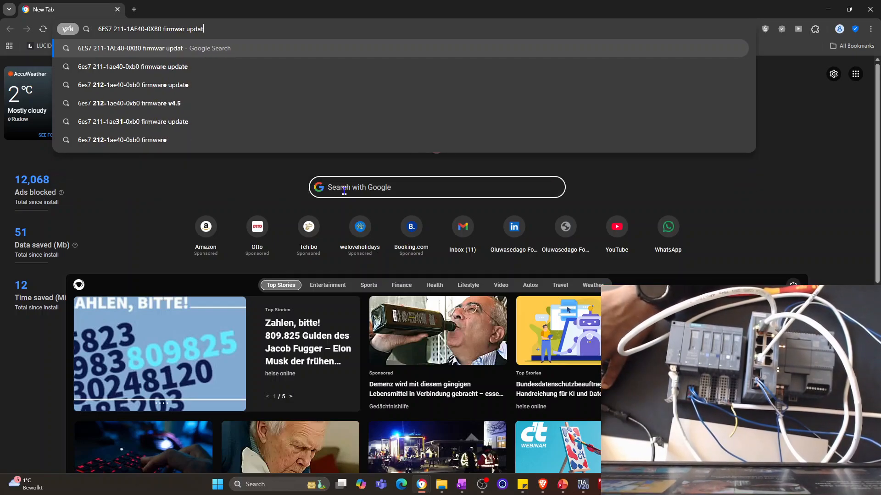
pyautogui.press('Return')
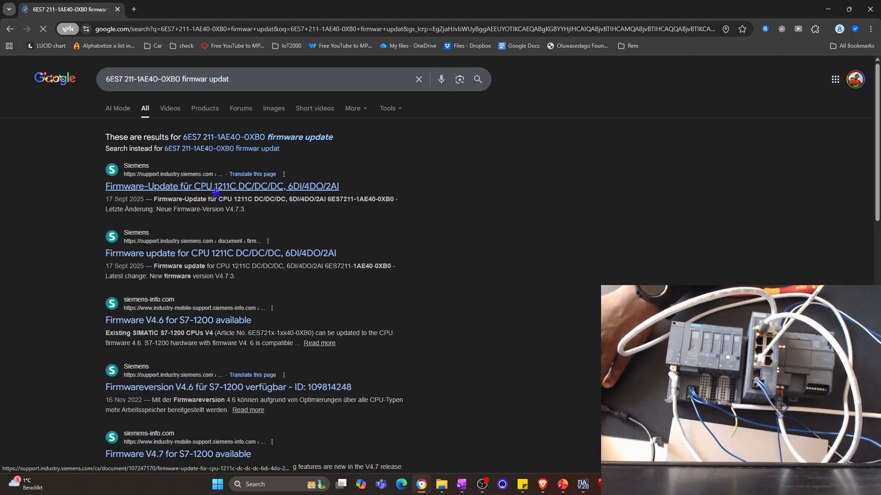
# Open the Siemens support page "Firmware-Update für CPU 1211C DC/DC/DC, 6DI/4DO/2AI" and examine the available firmware downloads.
pyautogui.click(216, 188)
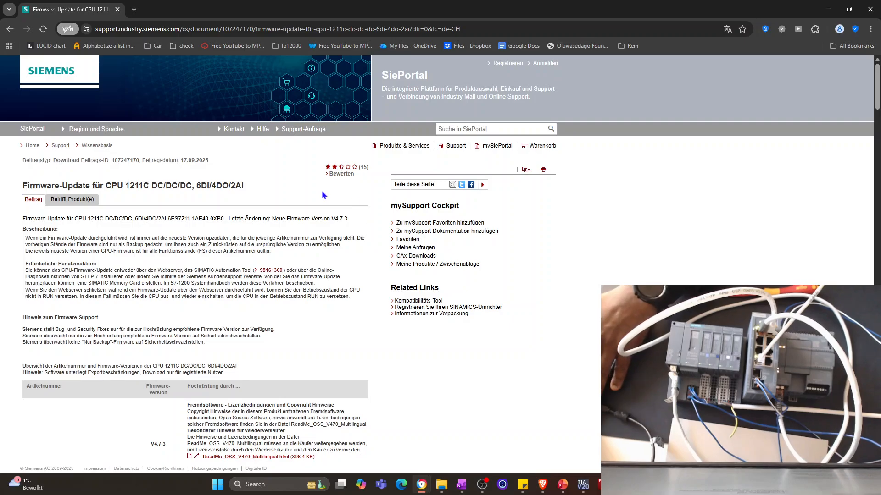
pyautogui.scroll(-1, 304, 249)
pyautogui.scroll(1, 547, 149)
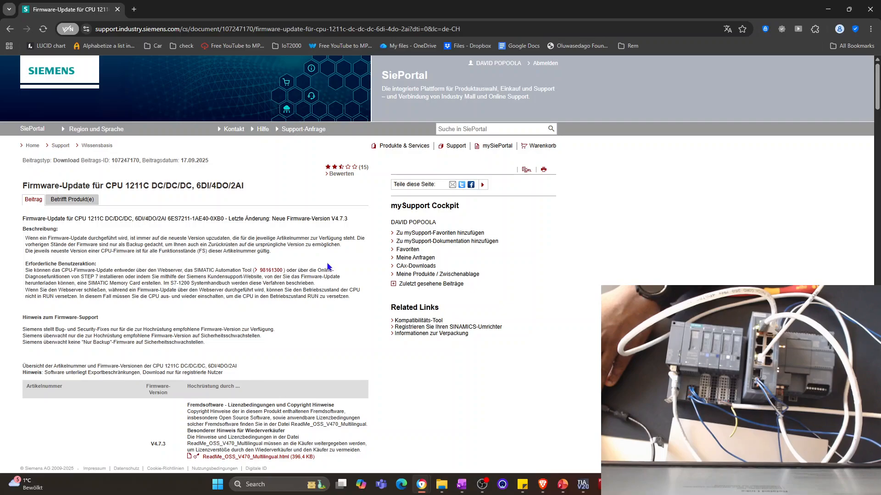
pyautogui.scroll(-5, 230, 322)
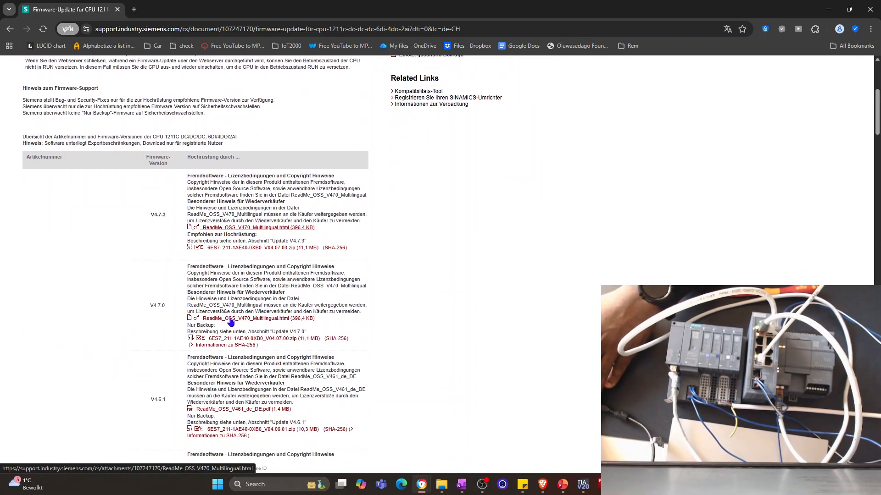
# Compare the firmware versions offered on the Siemens support page with the project CPU's firmware version in TIA Portal.
pyautogui.scroll(-1, 231, 322)
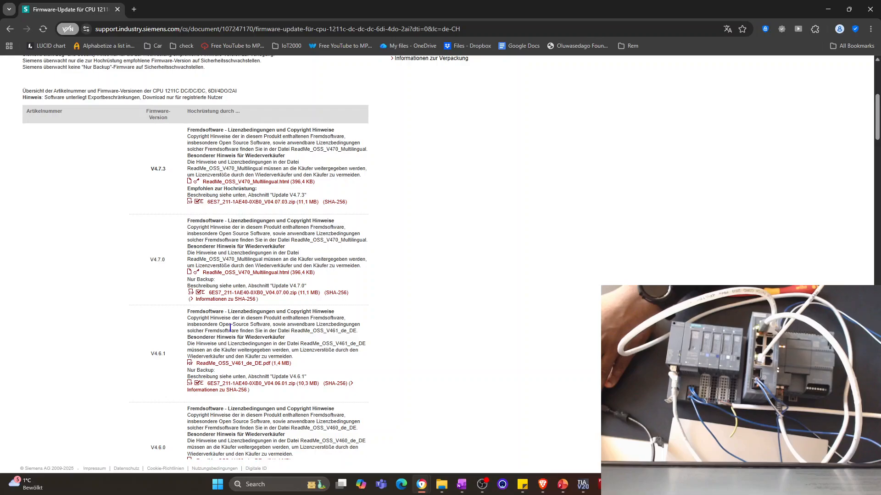
pyautogui.scroll(-8, 230, 328)
pyautogui.scroll(4, 228, 399)
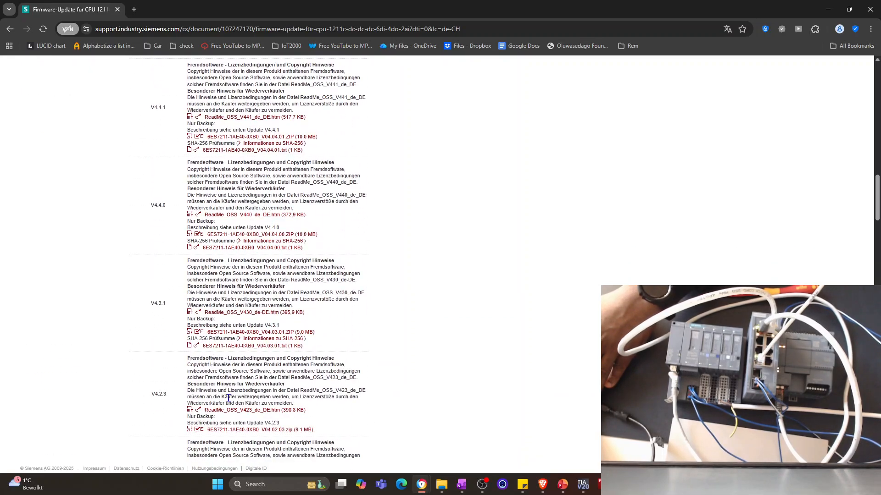
pyautogui.scroll(5, 228, 399)
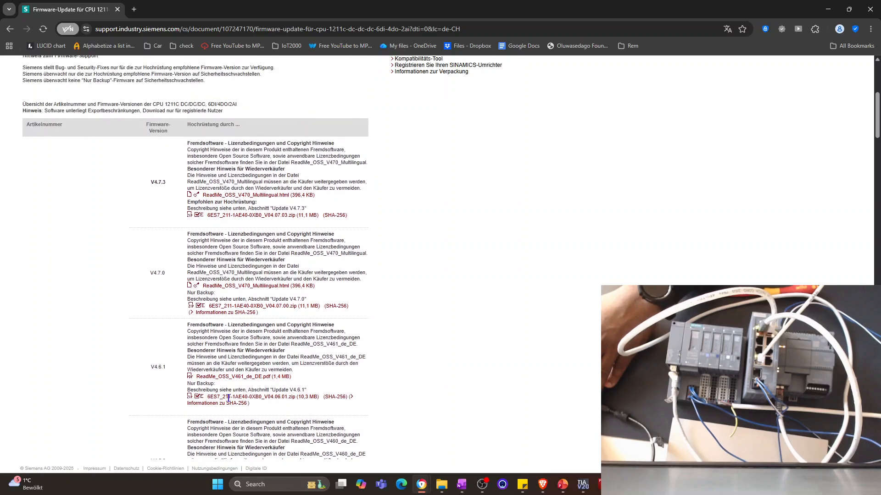
pyautogui.click(581, 485)
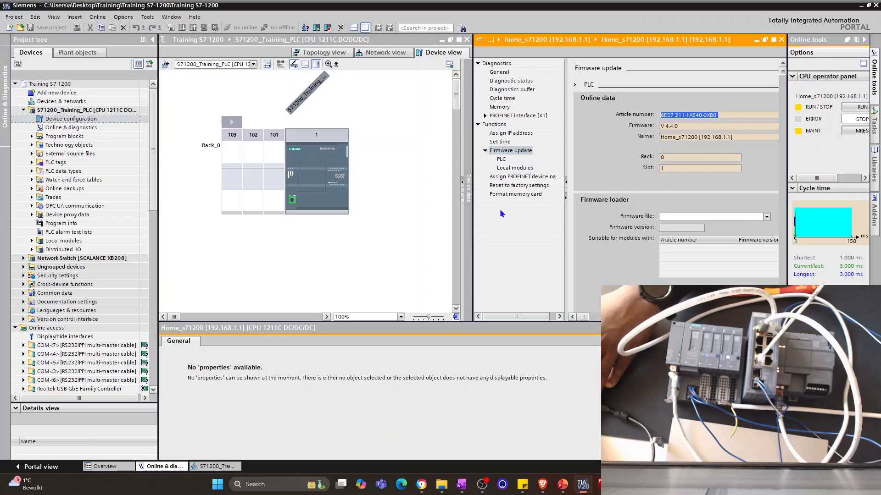
pyautogui.click(329, 157)
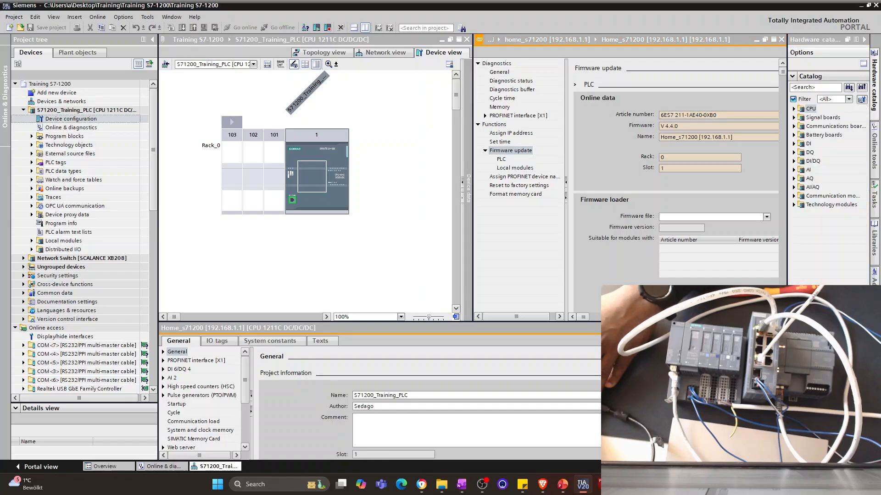
pyautogui.scroll(-4, 391, 422)
pyautogui.scroll(-3, 412, 403)
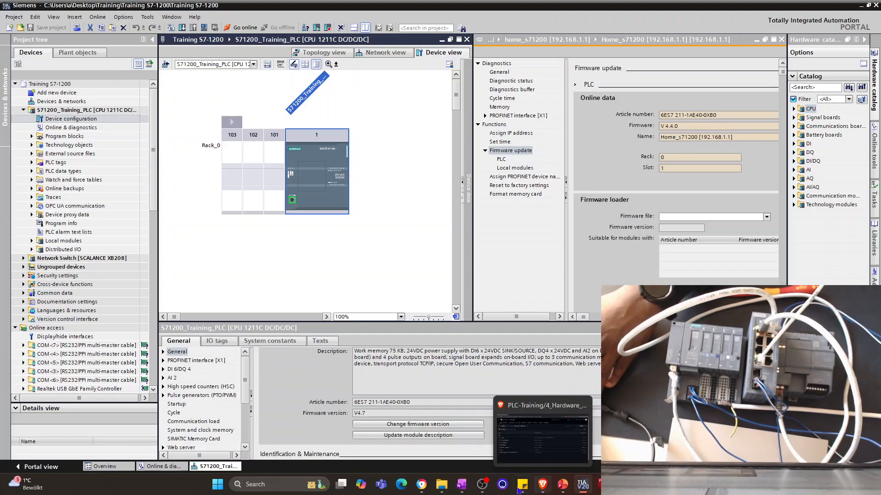
# Return to the browser and download firmware package 6ES7_211-1AE40-0XB0_V04.07.03.zip, agreeing to the export restriction notice.
pyautogui.moveTo(426, 488)
pyautogui.click(471, 441)
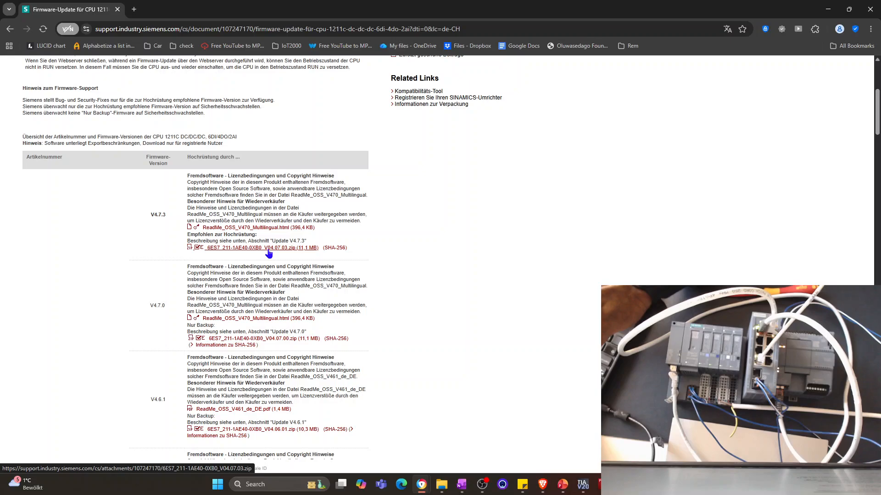
pyautogui.click(278, 250)
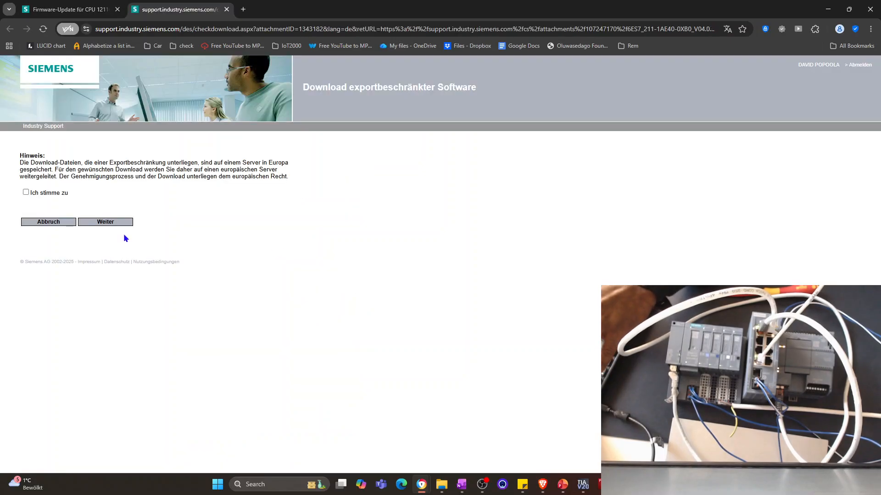
pyautogui.click(26, 193)
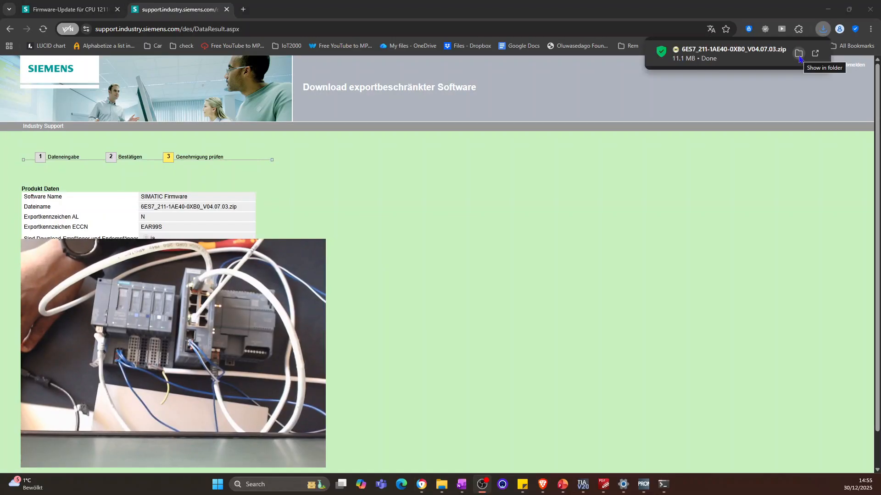
# Extract the downloaded archive 6ES7_211-1AE40-0XB0_V04.07.03.zip in the Downloads folder and return to TIA Portal.
pyautogui.click(799, 54)
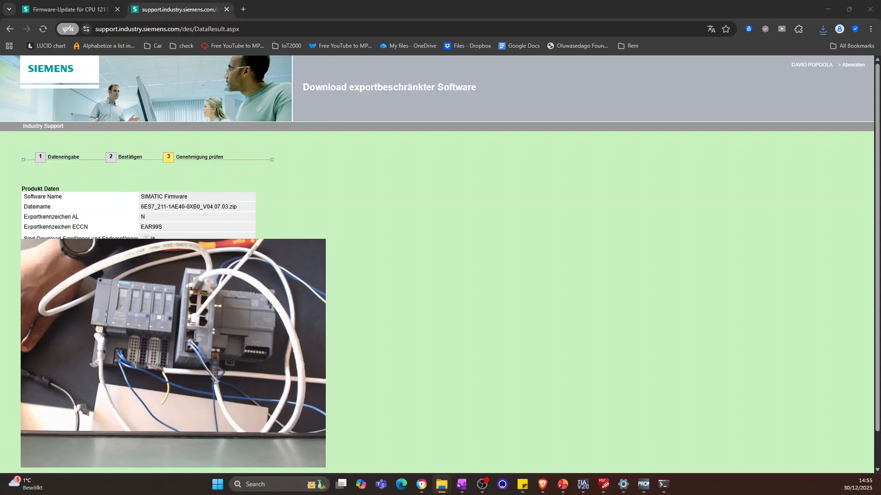
pyautogui.click(828, 9)
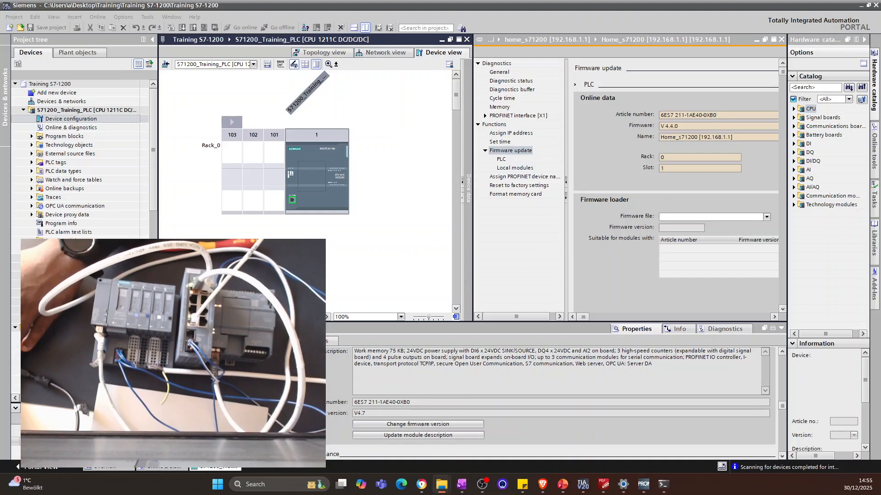
pyautogui.moveTo(880, 151); pyautogui.dragTo(420, 107)
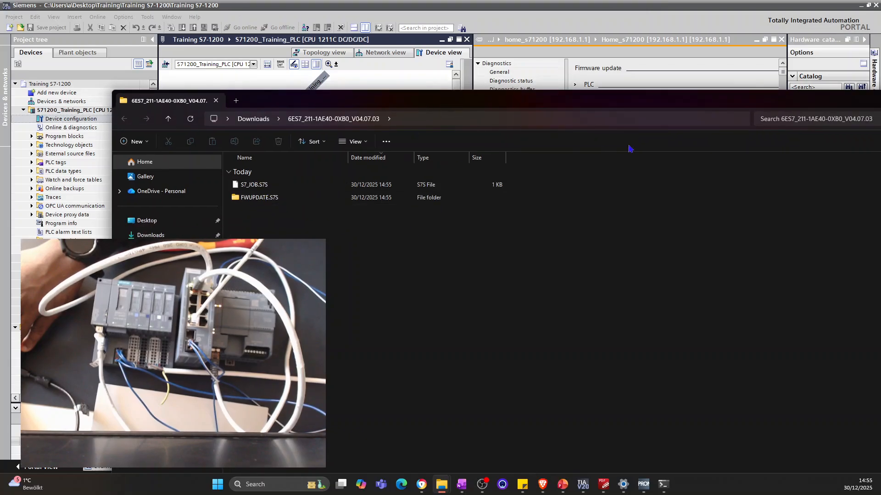
pyautogui.moveTo(759, 100); pyautogui.dragTo(880, 101)
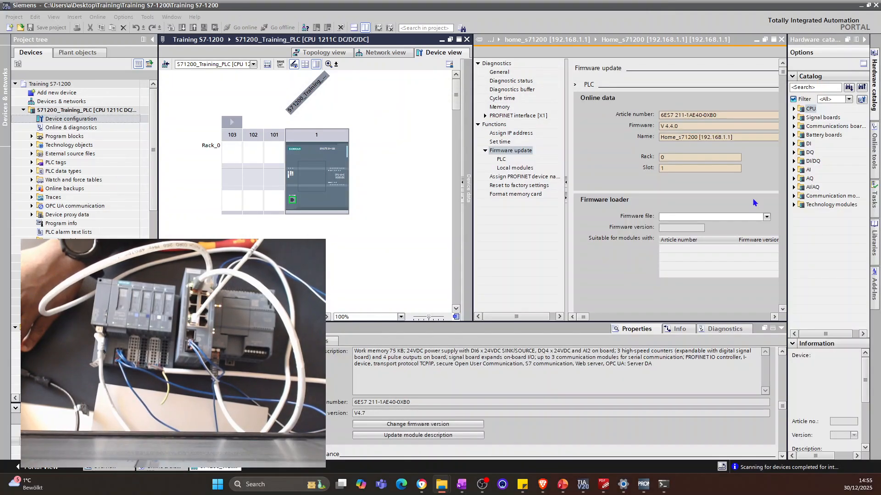
# Close the device view and load 6ES7 211-1AE40-0XB0 V04.07.03.upd from the FWUPDATE.S7S folder as the CPU's firmware file.
pyautogui.click(466, 40)
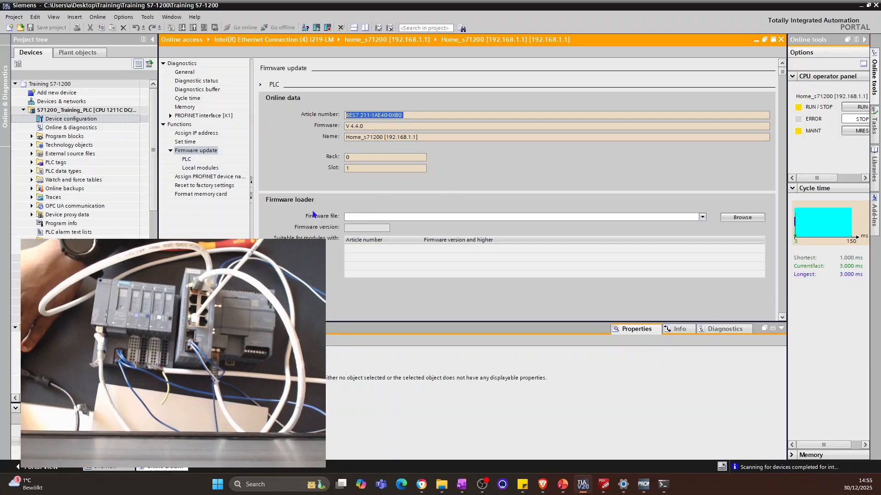
pyautogui.click(748, 219)
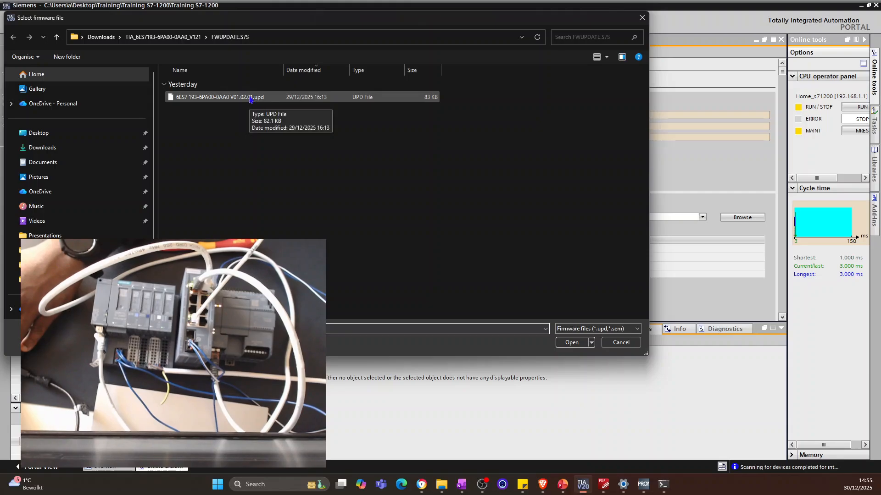
pyautogui.click(48, 149)
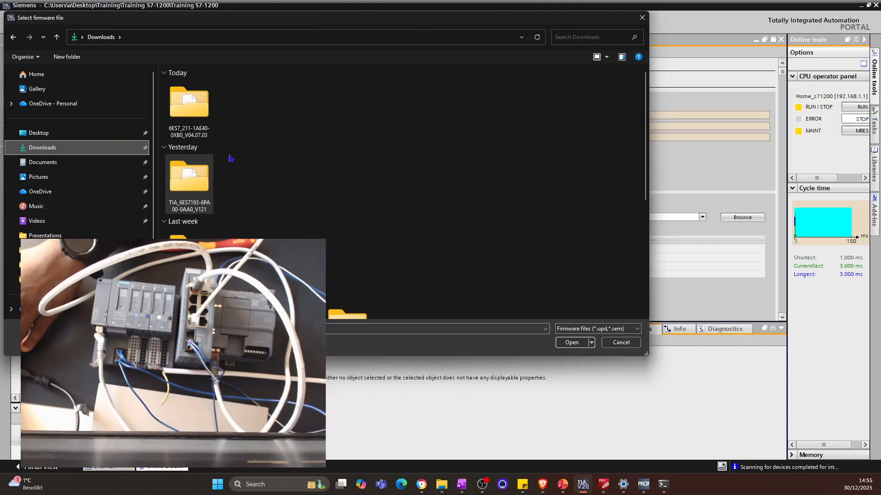
pyautogui.doubleClick(197, 98)
pyautogui.doubleClick(197, 98)
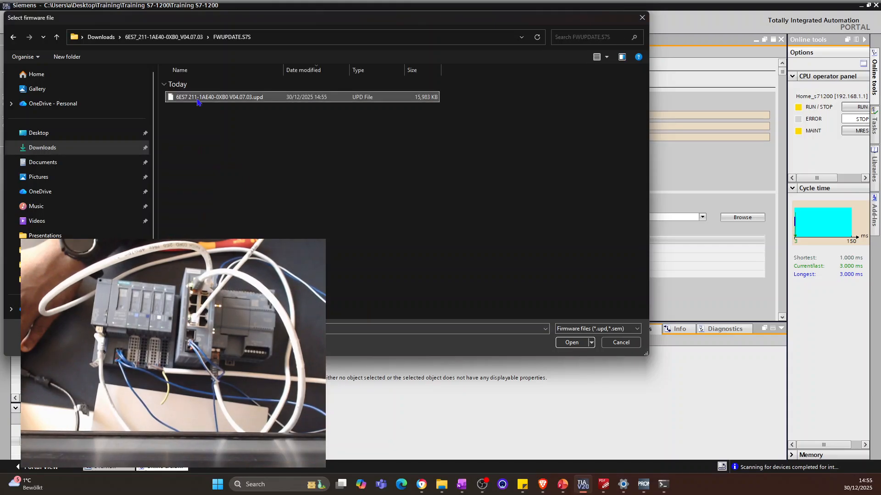
pyautogui.doubleClick(198, 98)
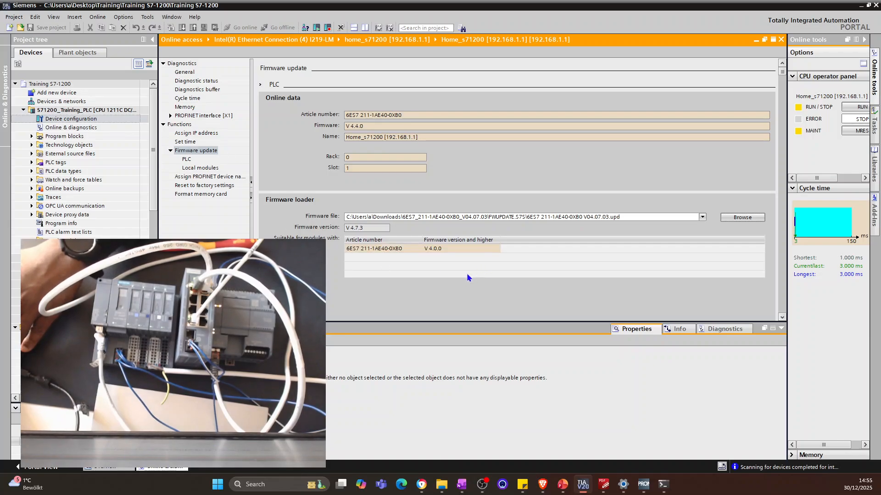
# Run the firmware update on the connected CPU with the option to run the firmware after the update enabled.
pyautogui.click(410, 253)
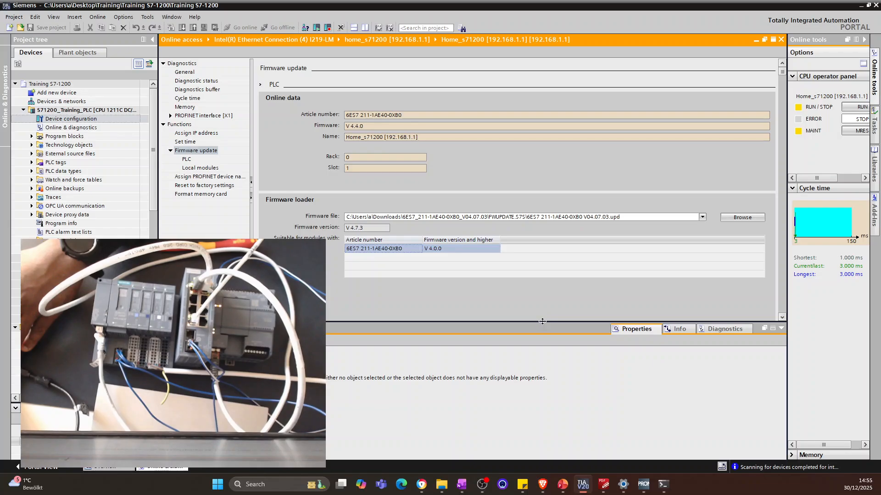
pyautogui.moveTo(542, 322); pyautogui.dragTo(560, 433)
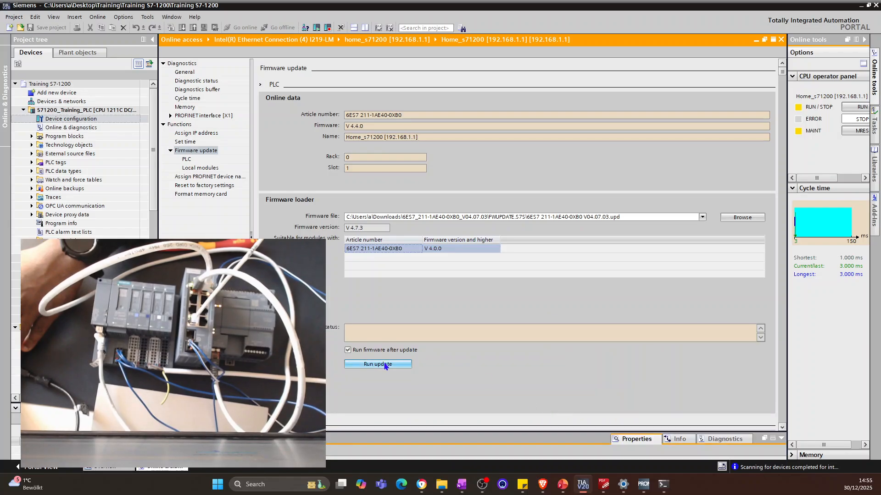
pyautogui.click(377, 364)
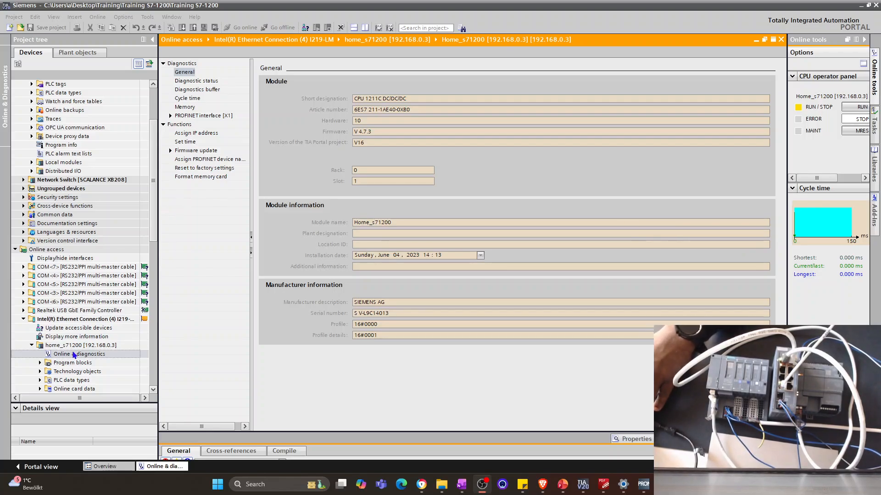
# Check the CPU's online firmware version and its PROFINET device name in the online diagnostics.
pyautogui.click(184, 152)
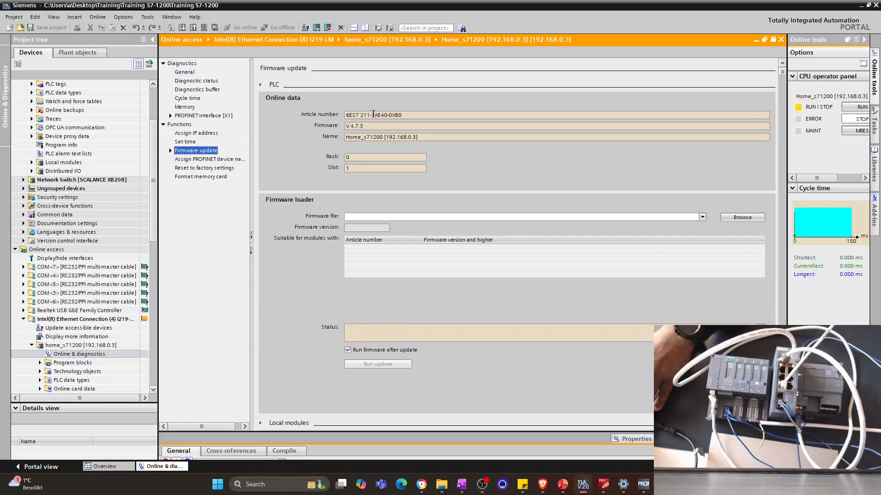
pyautogui.click(441, 137)
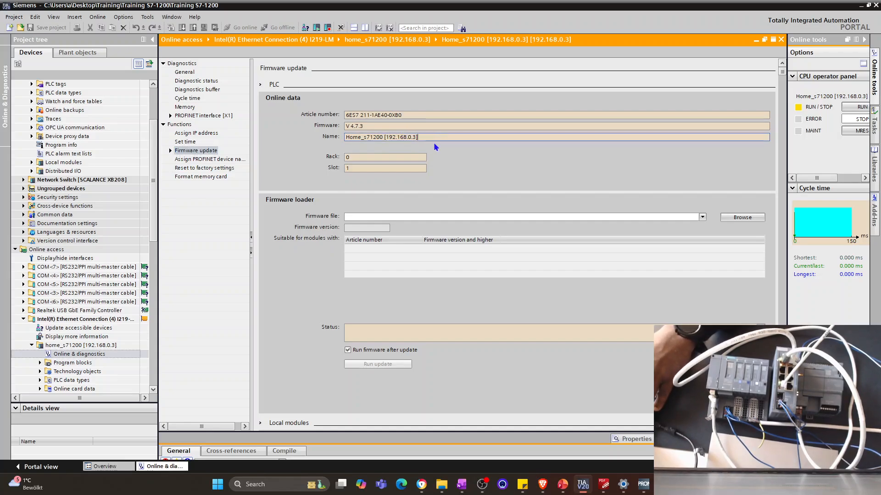
pyautogui.click(202, 163)
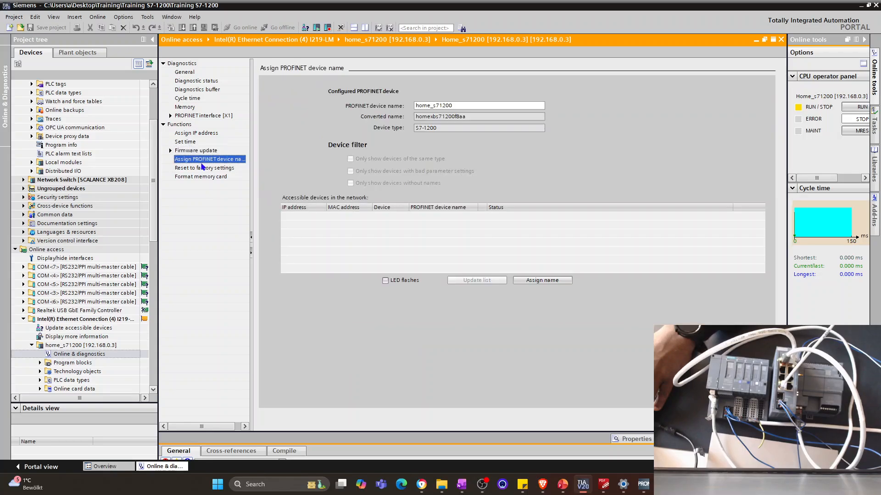
pyautogui.click(401, 245)
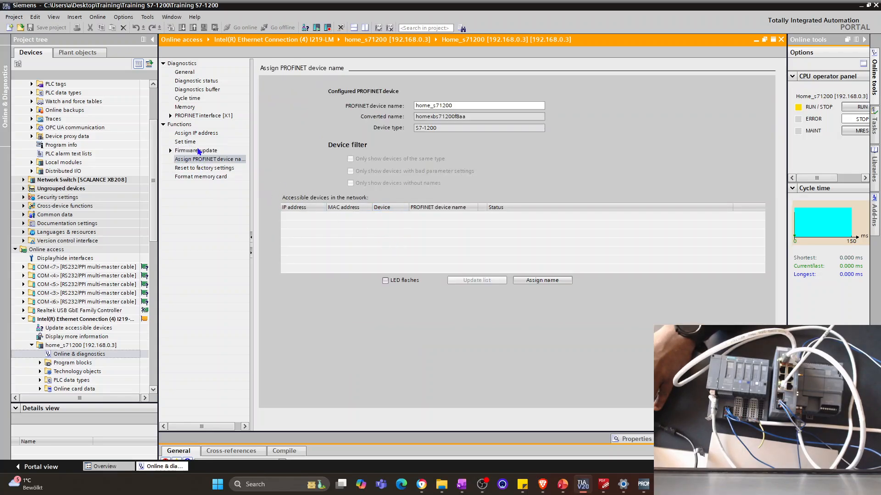
# Assign the IP address 192.168.1.2 to the S7-1200 CPU from its online diagnostics.
pyautogui.click(197, 134)
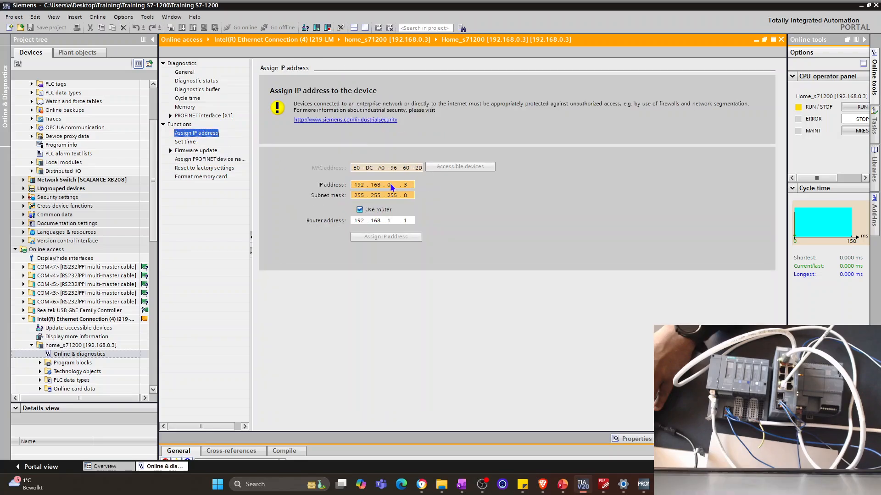
pyautogui.click(388, 185)
pyautogui.write('19')
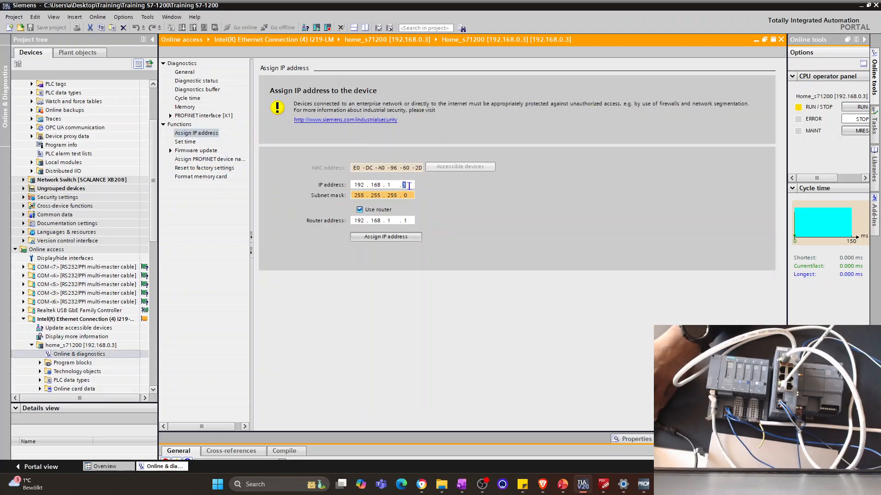
pyautogui.write('2')
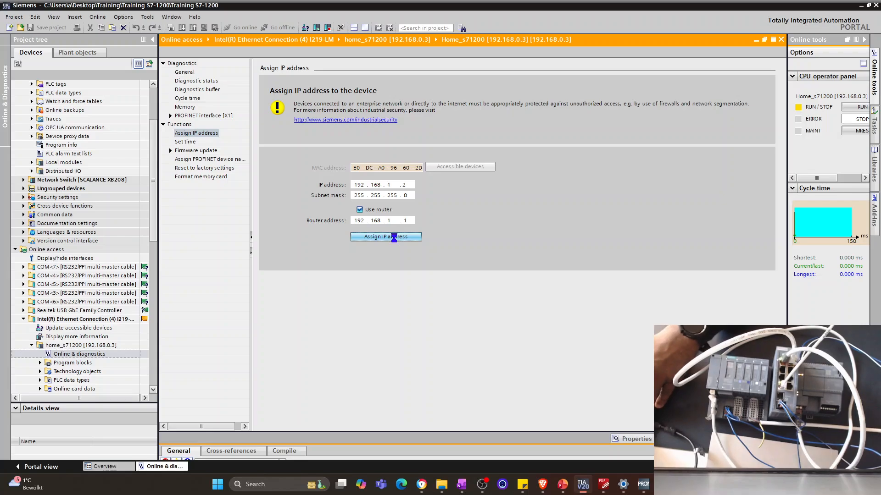
pyautogui.click(394, 237)
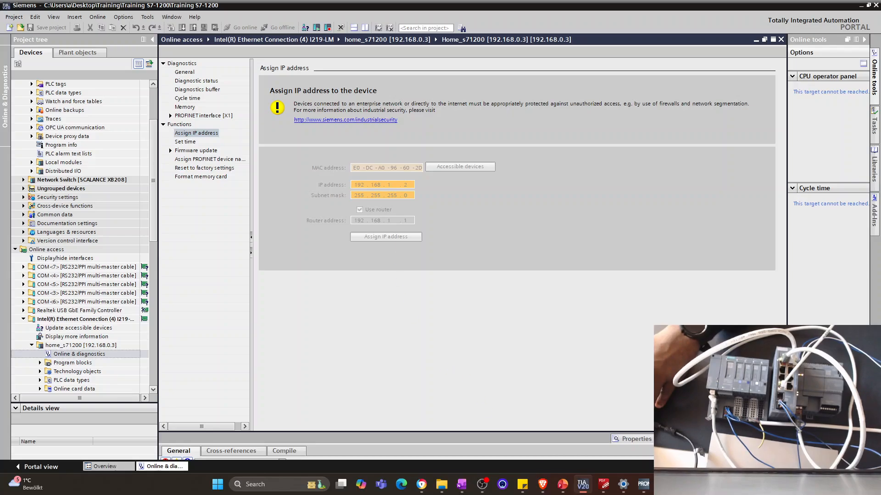
# Switch to PRONETA, check the IP address of the remote_io device and rescan the network.
pyautogui.hotkey('alt', 'Tab')
pyautogui.click(641, 488)
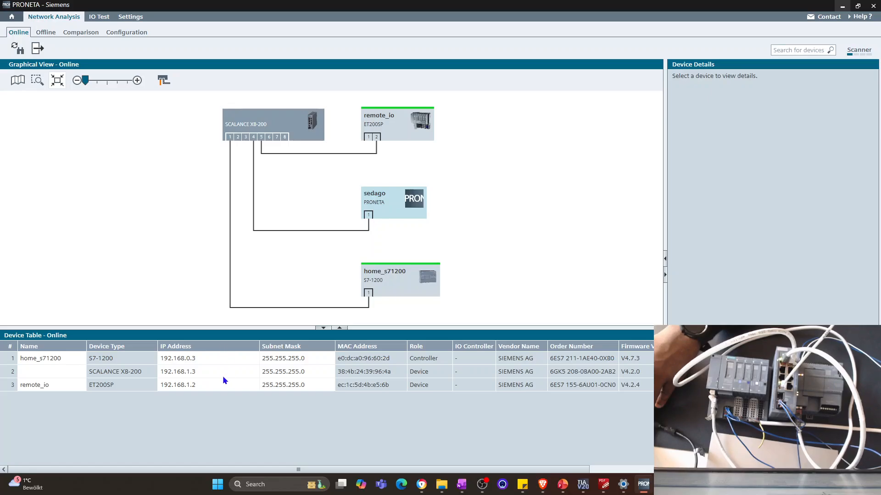
pyautogui.click(218, 385)
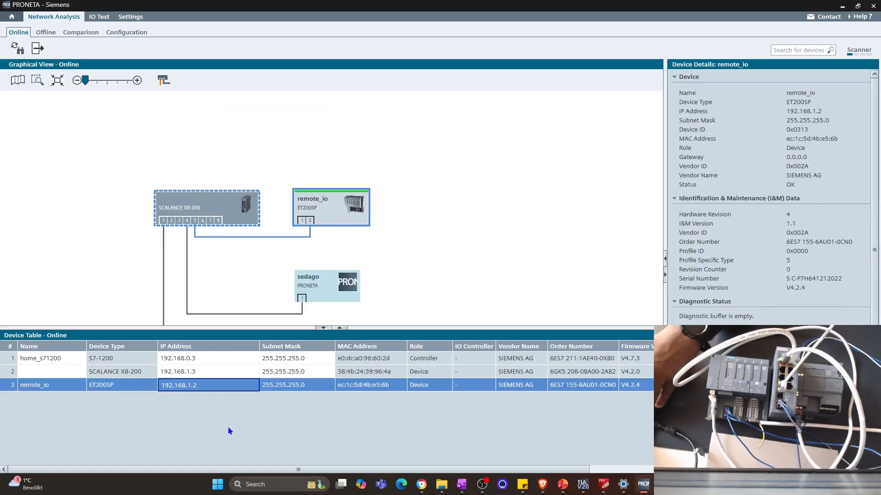
pyautogui.click(115, 229)
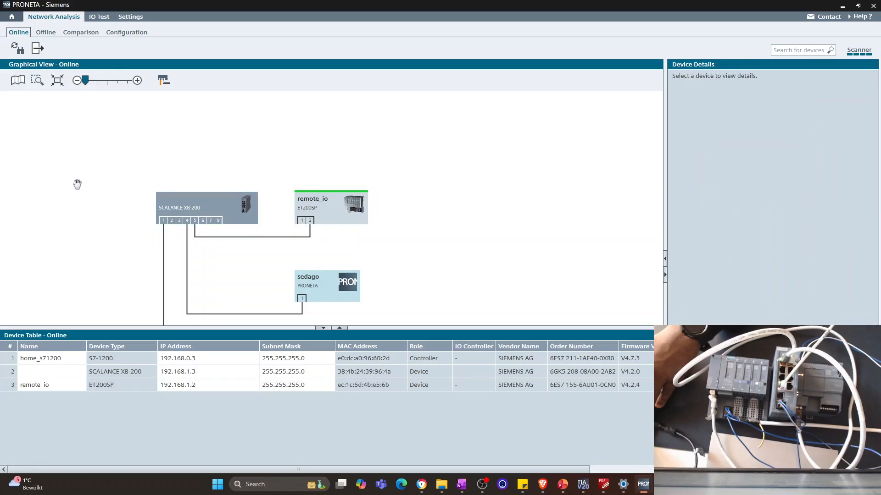
pyautogui.click(18, 49)
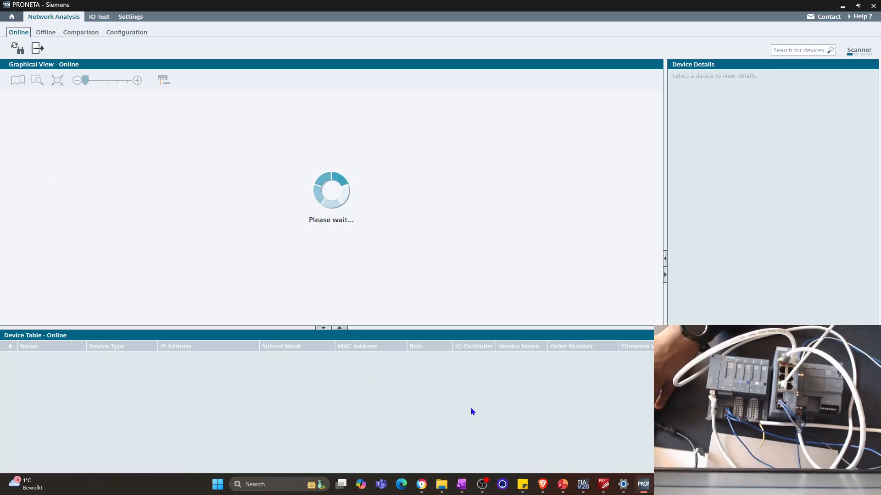
# Switch to Command Prompt, ping 192.168.1.2 and minimize the window.
pyautogui.click(610, 436)
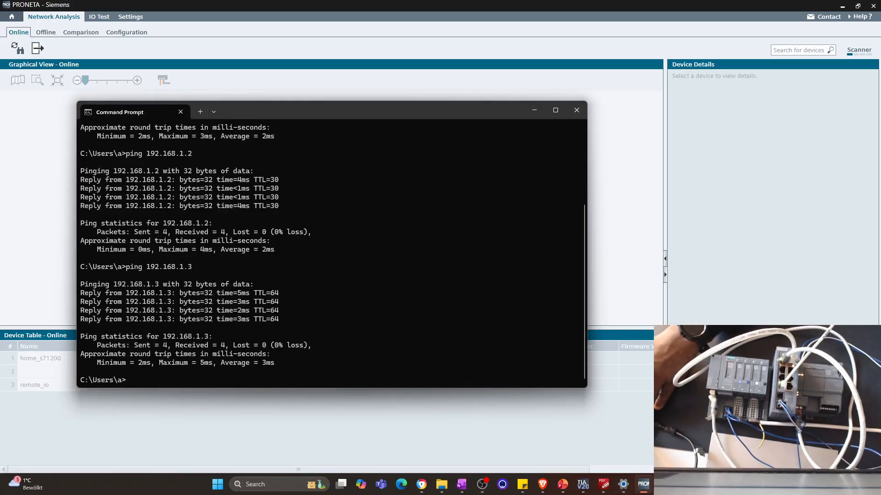
pyautogui.press('Up')
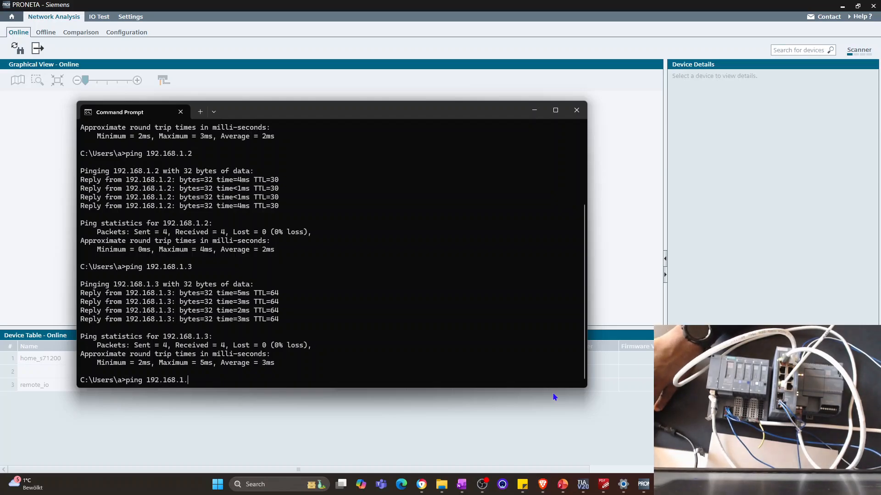
pyautogui.press('BackSpace')
pyautogui.write('2')
pyautogui.press('Return')
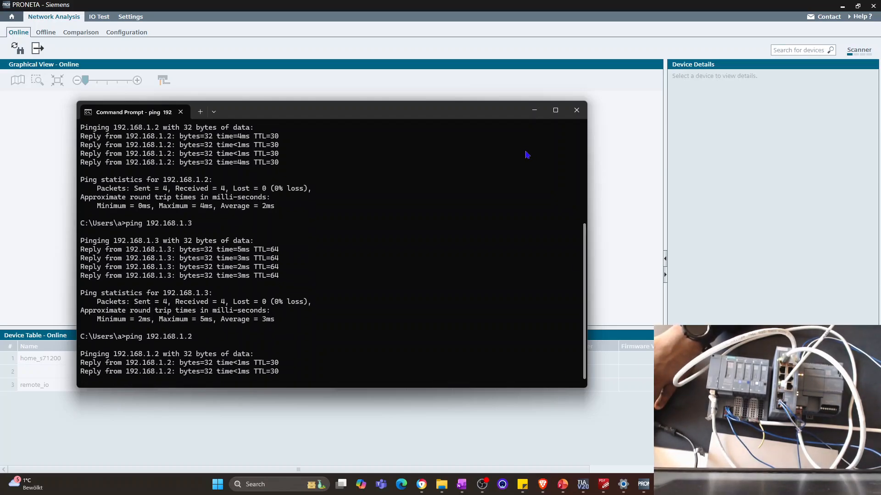
pyautogui.click(535, 110)
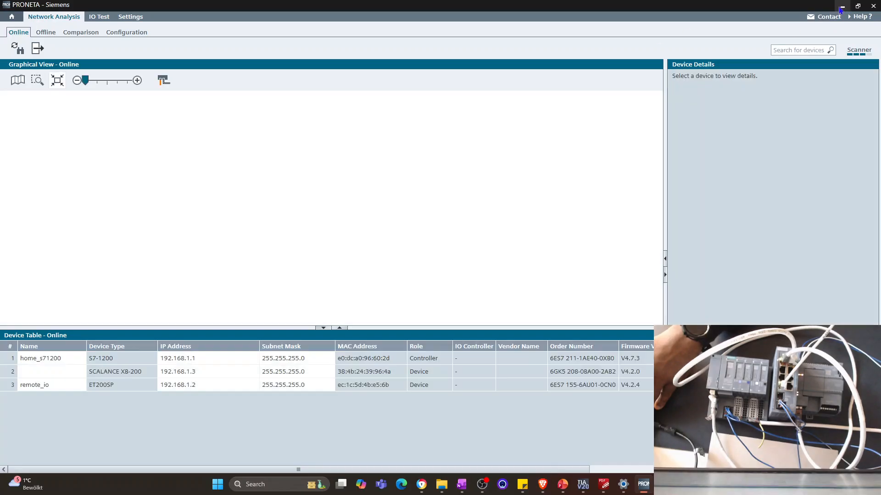
# Switch back to TIA Portal and compile only the hardware and software changes of S71200_Training_PLC.
pyautogui.click(843, 6)
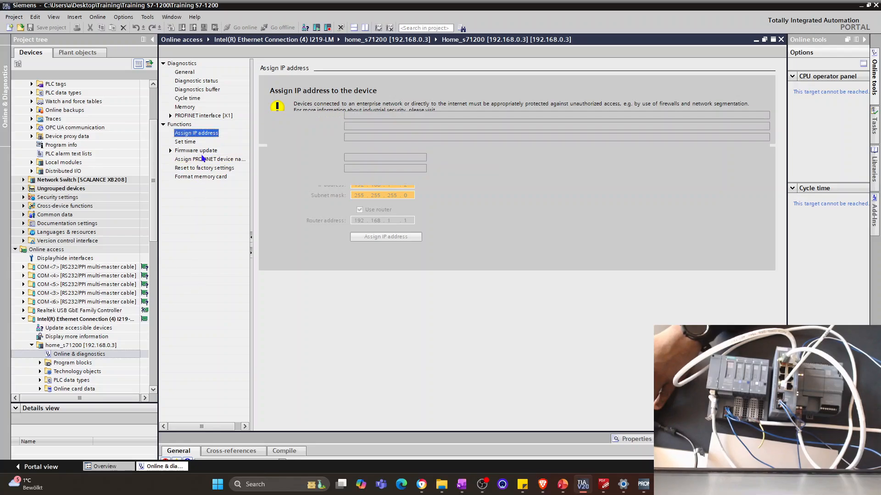
pyautogui.click(196, 150)
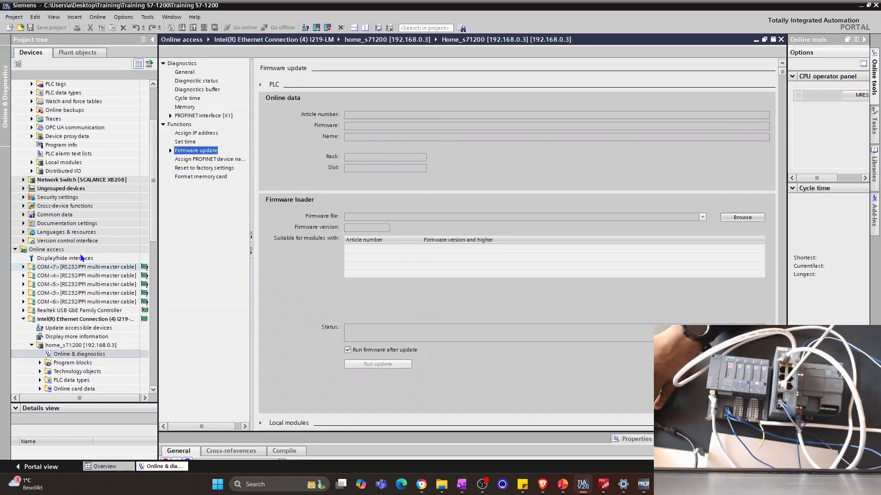
pyautogui.scroll(1, 153, 115)
pyautogui.scroll(3, 154, 115)
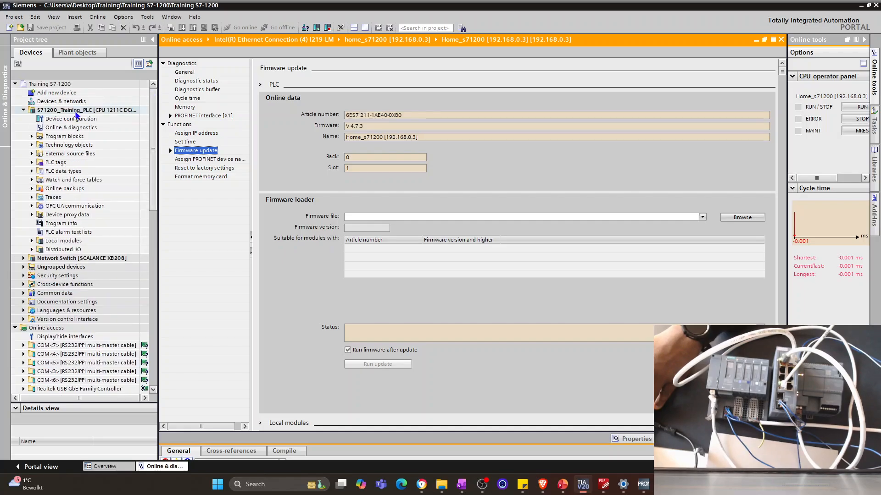
pyautogui.rightClick(77, 115)
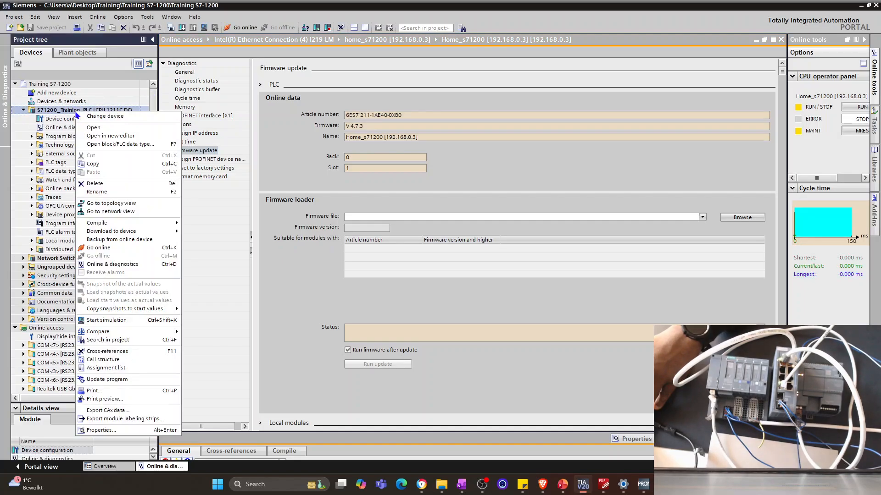
pyautogui.moveTo(115, 224)
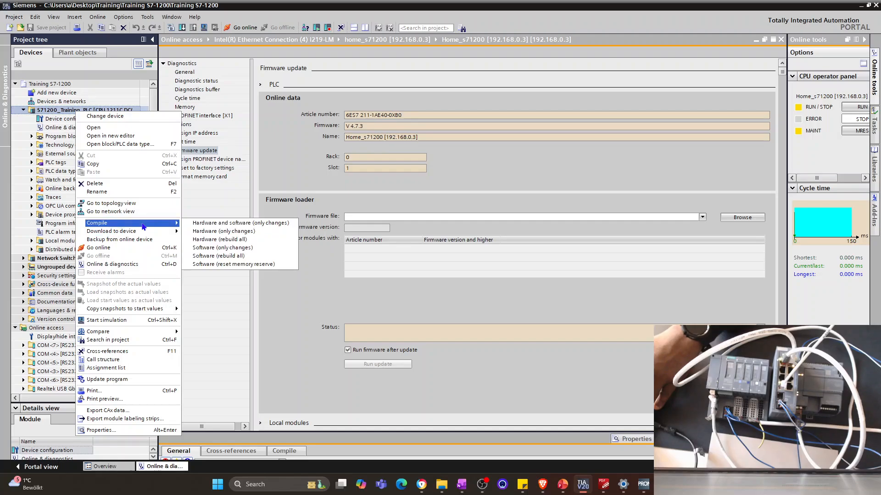
pyautogui.click(243, 224)
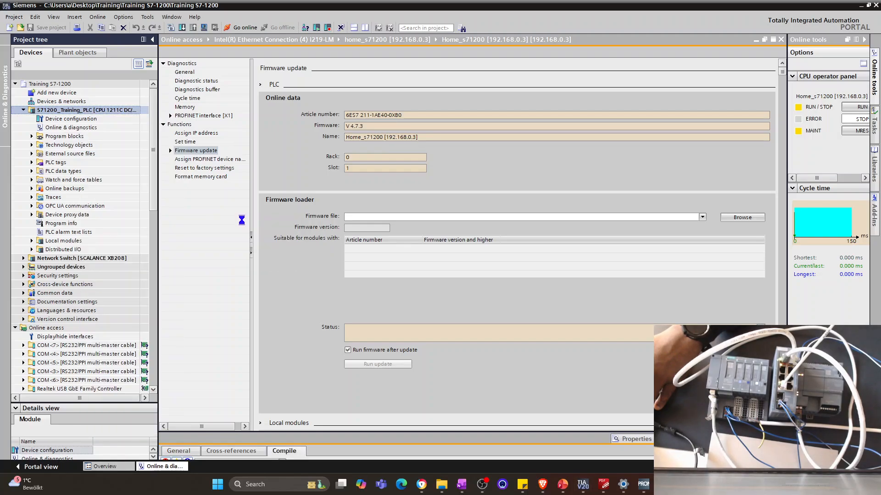
# Save the project and enlarge the message area to show the compile results.
pyautogui.rightClick(120, 111)
pyautogui.click(50, 26)
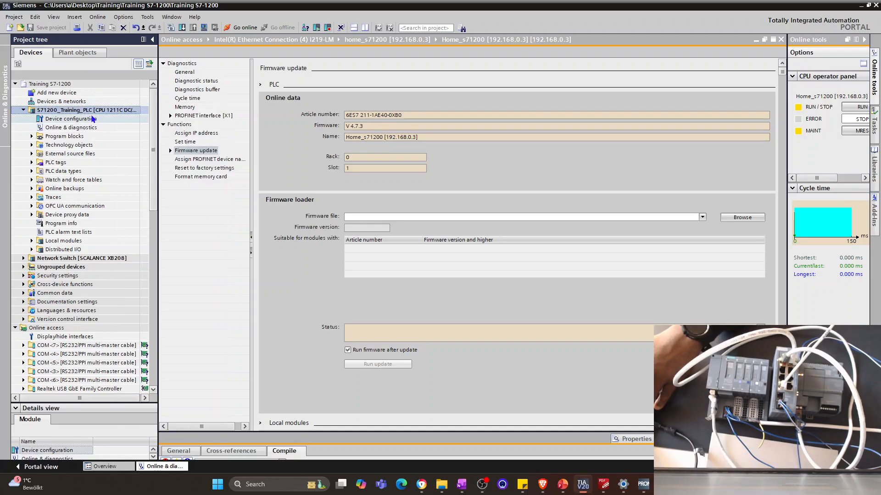
pyautogui.moveTo(377, 432); pyautogui.dragTo(382, 281)
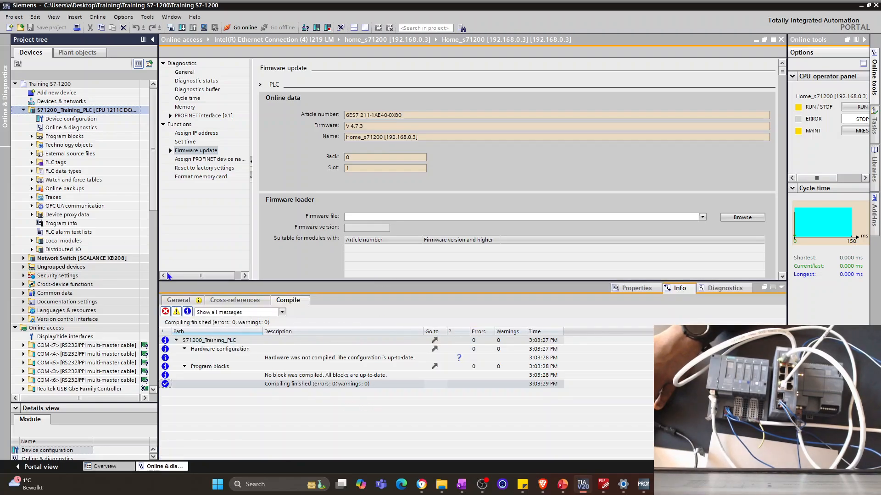
# Try to download the hardware configuration of S71200_Training_PLC to the device with the module reset action set to Delete all.
pyautogui.rightClick(90, 114)
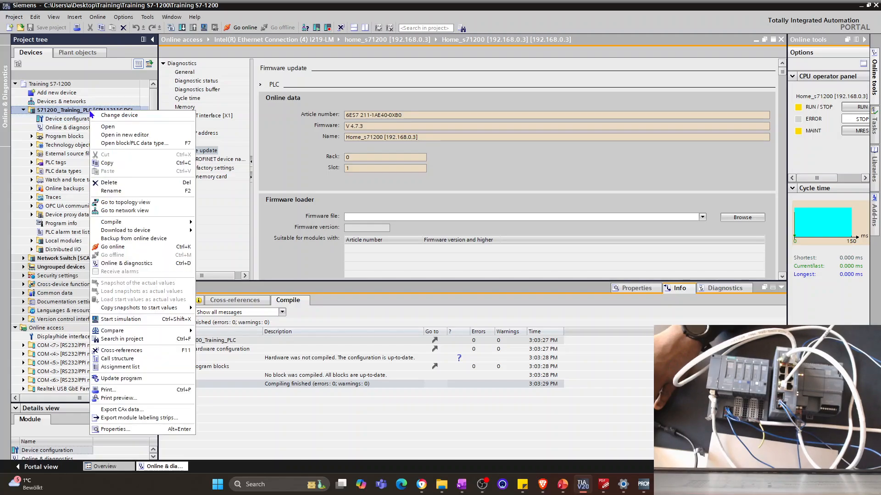
pyautogui.moveTo(151, 231)
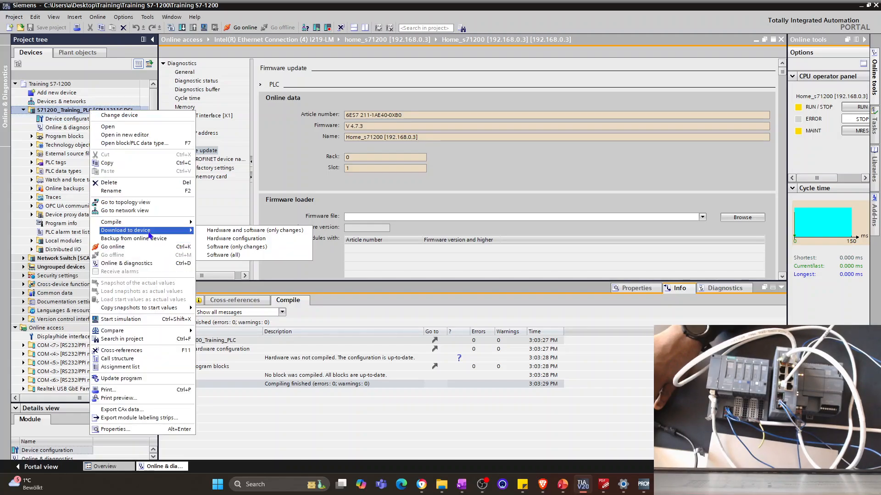
pyautogui.click(258, 241)
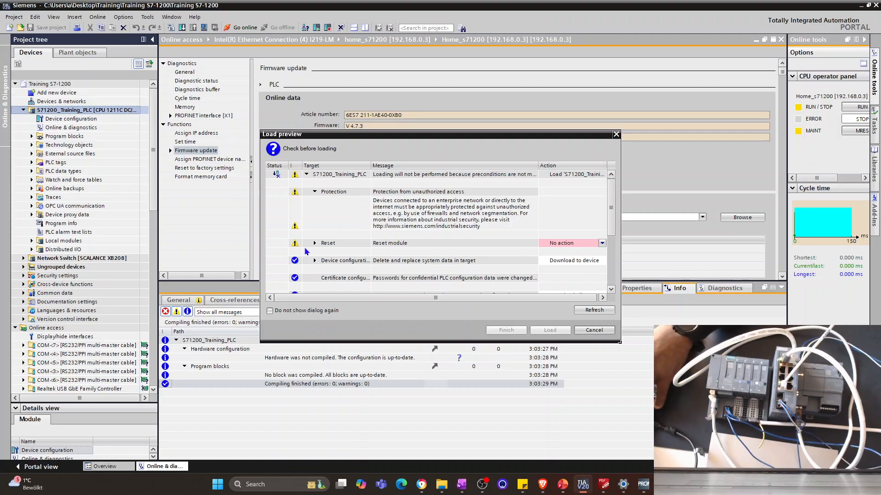
pyautogui.click(315, 244)
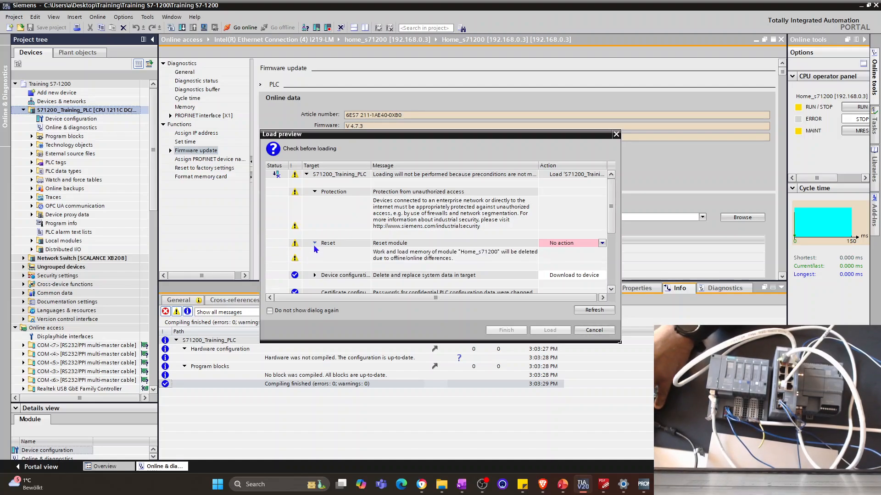
pyautogui.click(568, 249)
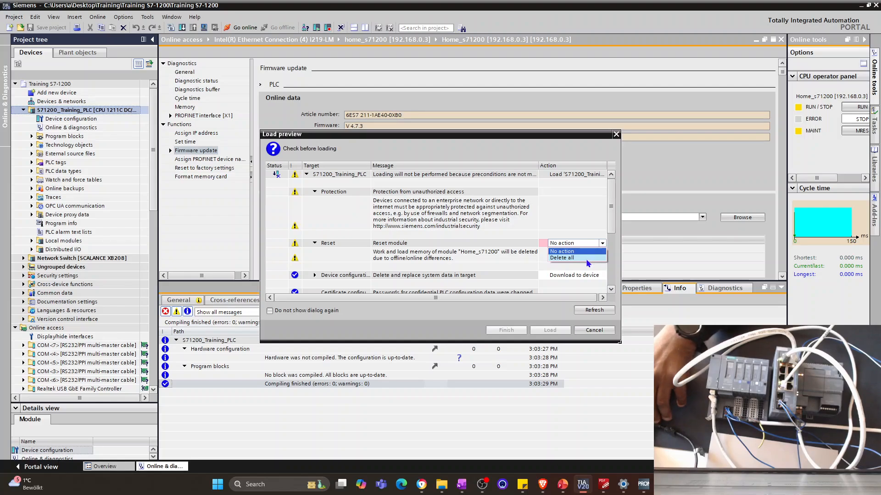
pyautogui.click(589, 258)
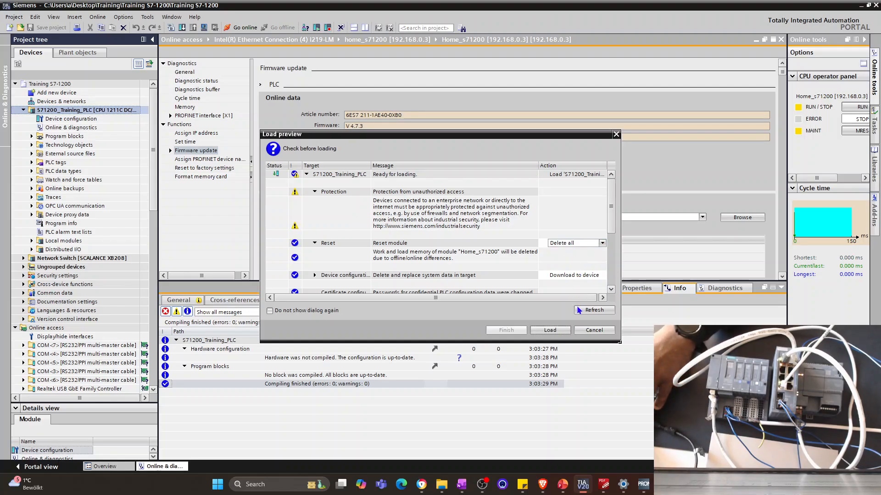
pyautogui.click(610, 291)
pyautogui.scroll(-3, 610, 293)
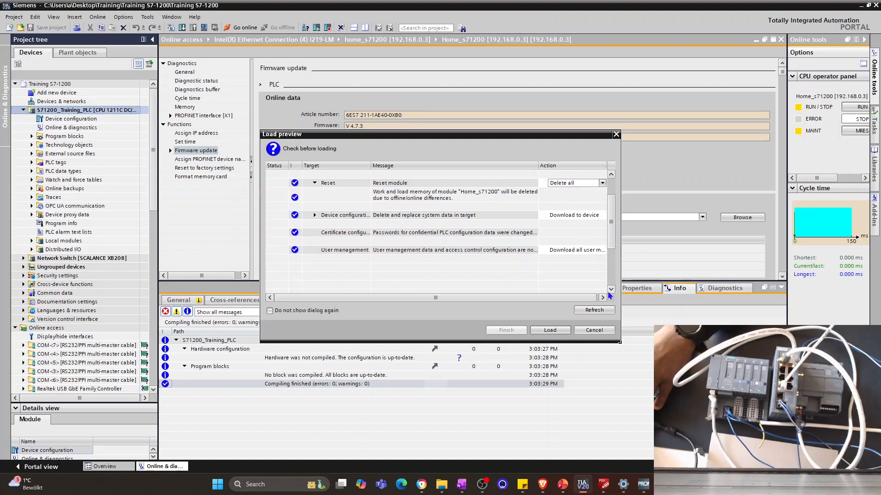
pyautogui.click(547, 333)
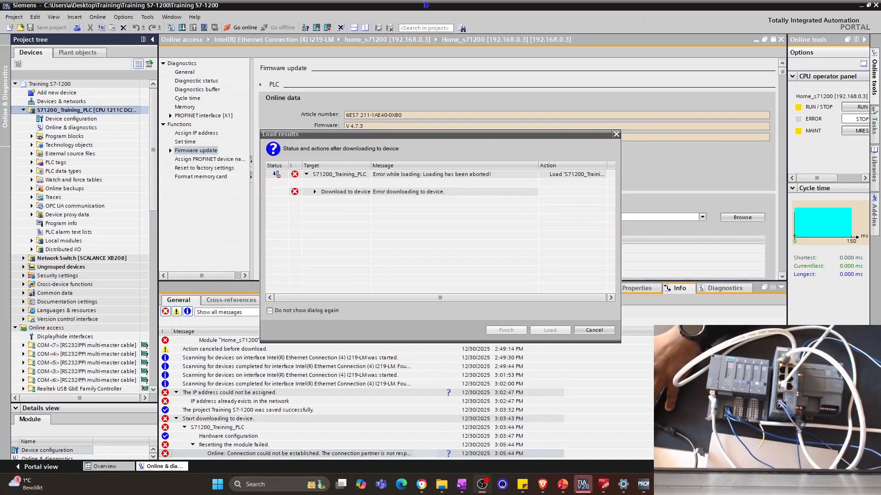
# Examine the details of the Download to device entry in the load results and close the dialog.
pyautogui.click(315, 192)
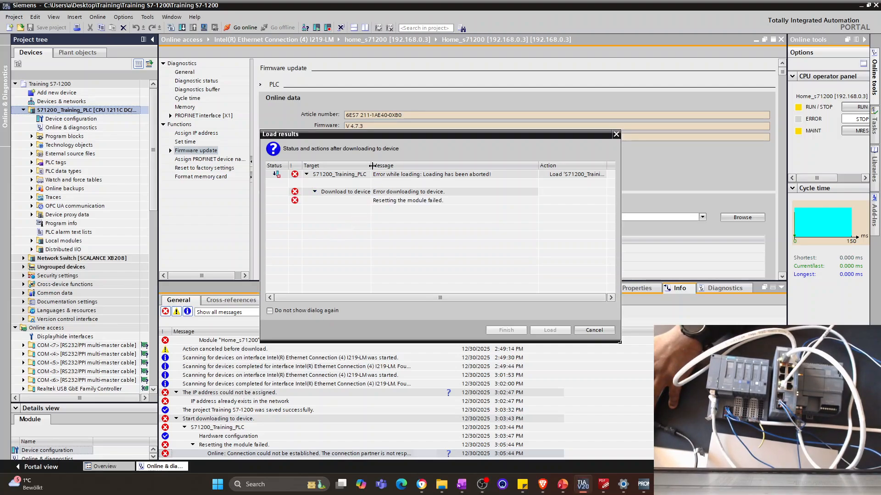
pyautogui.moveTo(370, 165); pyautogui.dragTo(397, 169)
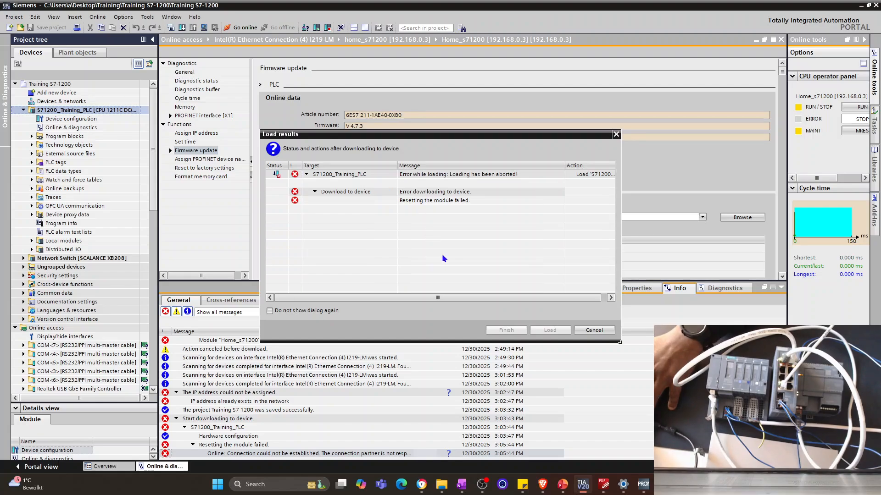
pyautogui.moveTo(619, 340); pyautogui.dragTo(642, 357)
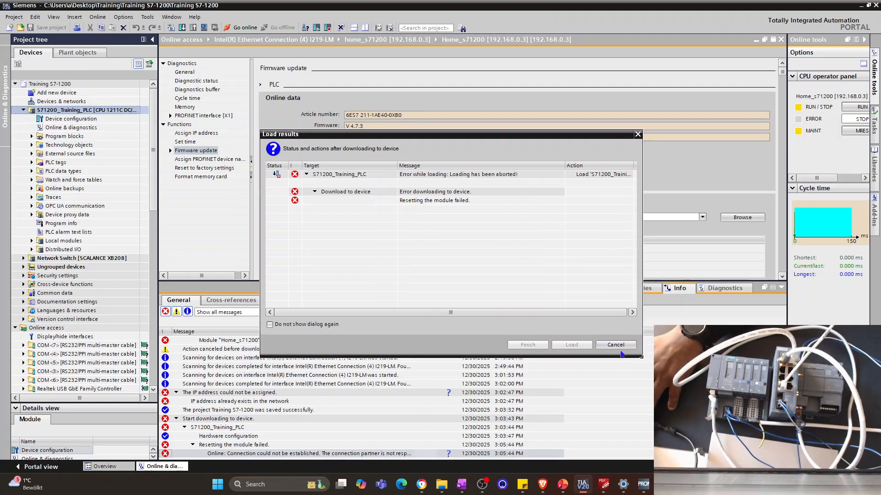
pyautogui.click(612, 350)
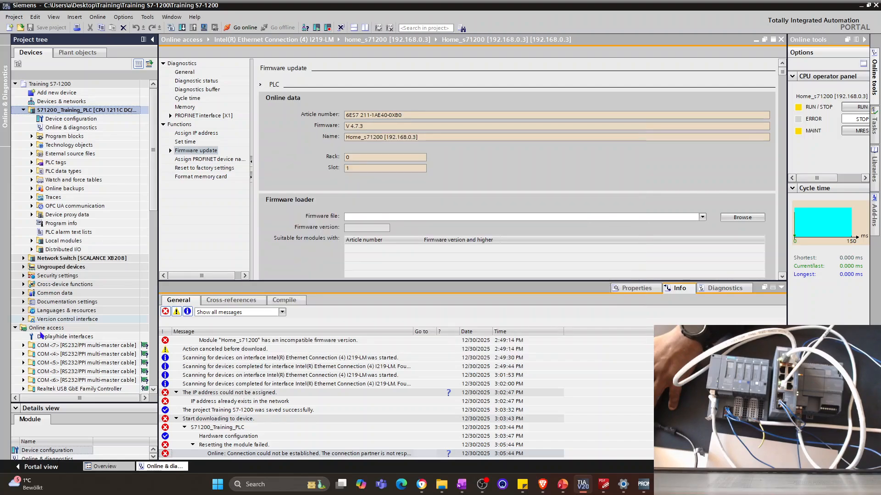
# Format the memory card of the home_s71200 CPU from its online functions and confirm the formatting.
pyautogui.scroll(-4, 53, 361)
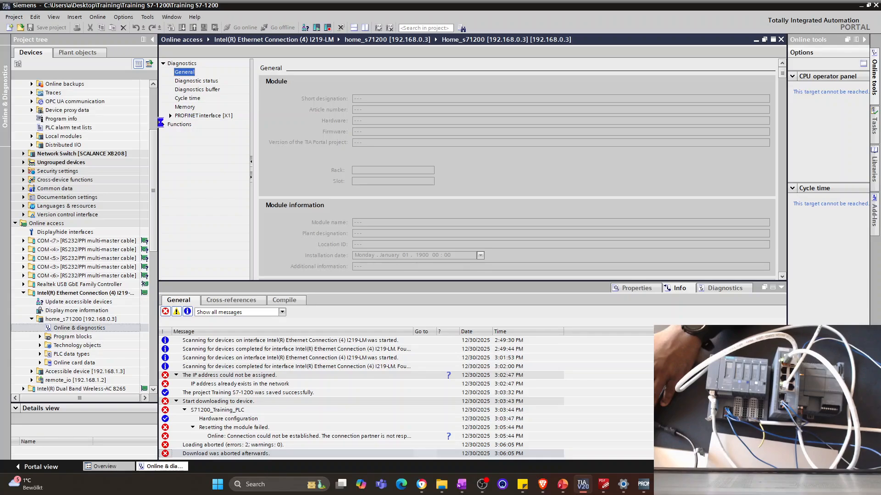
pyautogui.click(163, 124)
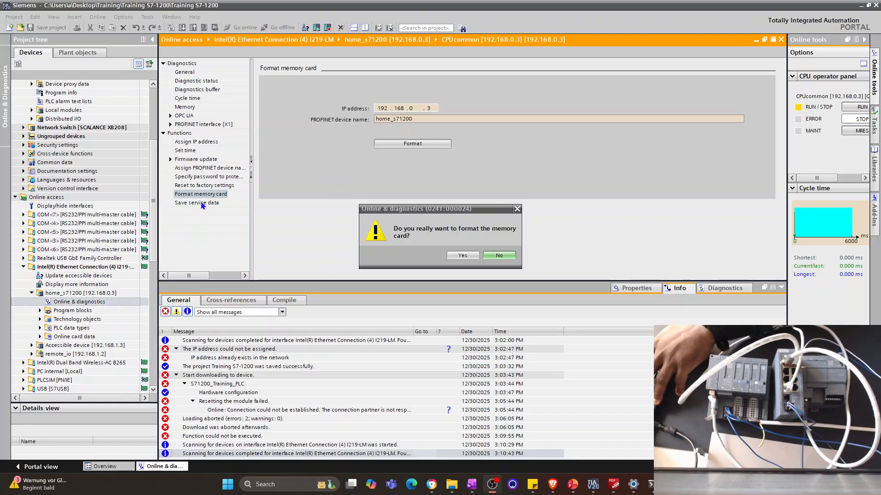
pyautogui.click(463, 255)
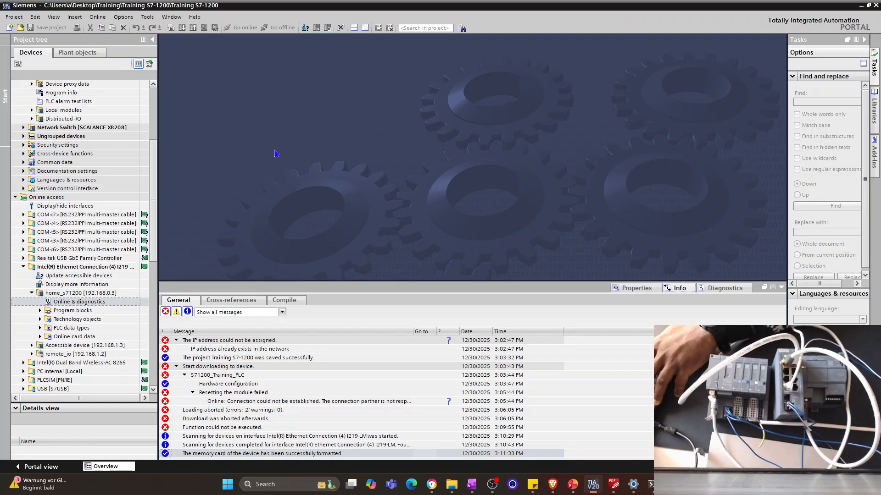
# Update the accessible devices on the Intel Ethernet interface and connect to the online diagnostics of home_s71200, trusting its certificate.
pyautogui.doubleClick(82, 279)
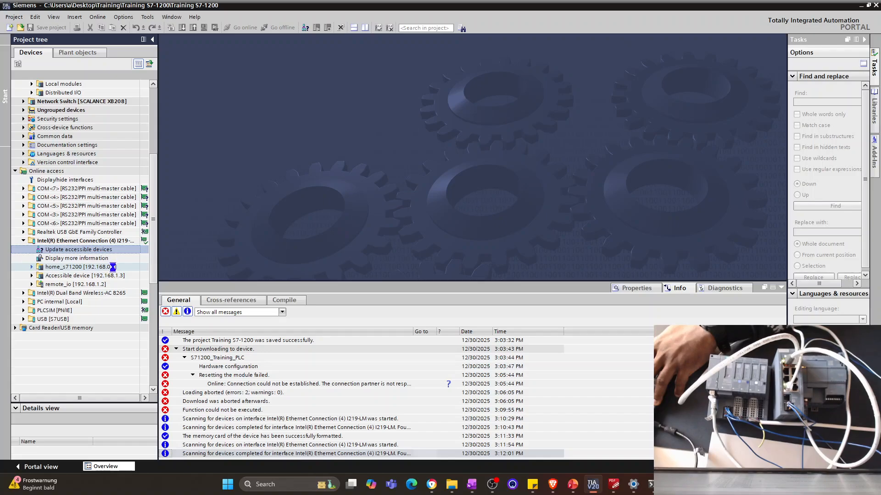
pyautogui.click(32, 266)
pyautogui.click(69, 266)
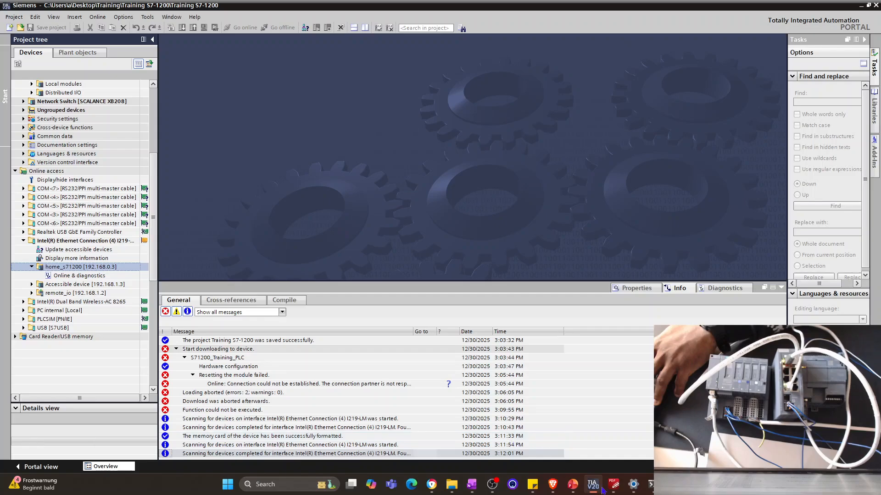
pyautogui.doubleClick(74, 276)
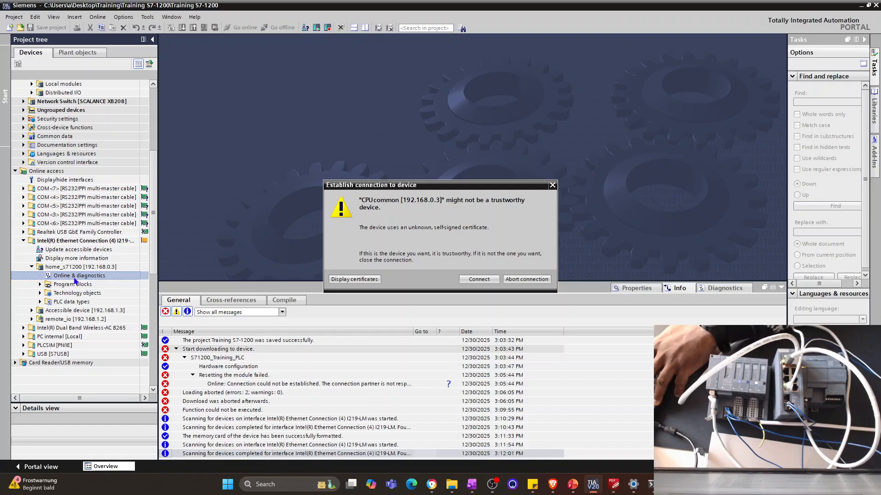
pyautogui.click(469, 279)
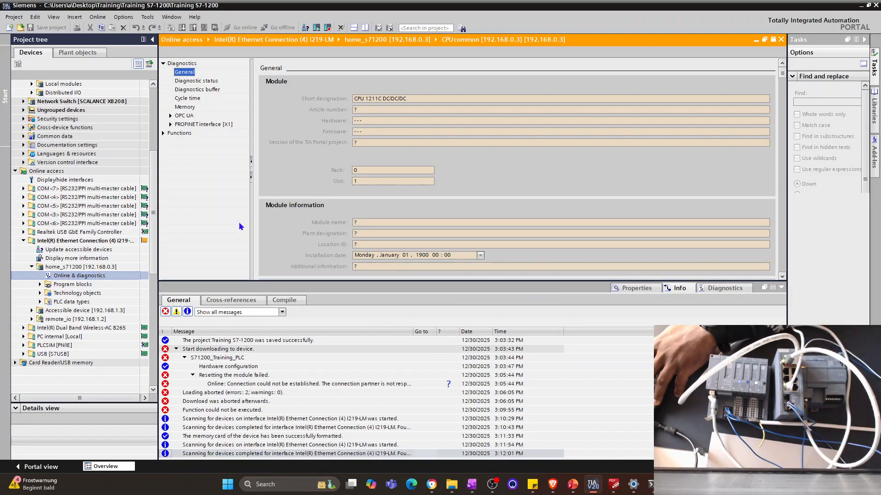
# Assign IP address 192.168.1.1 without a router to the home_s71200 CPU and update the accessible devices on the Intel Ethernet interface.
pyautogui.click(163, 133)
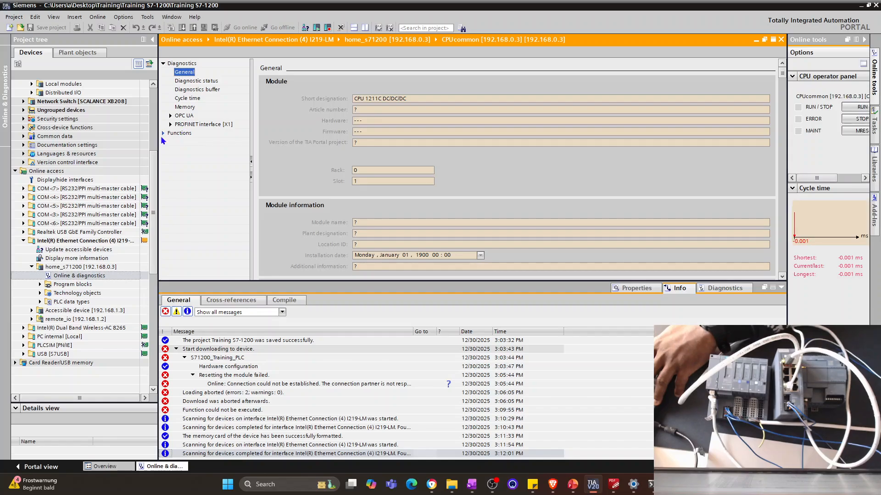
pyautogui.click(196, 143)
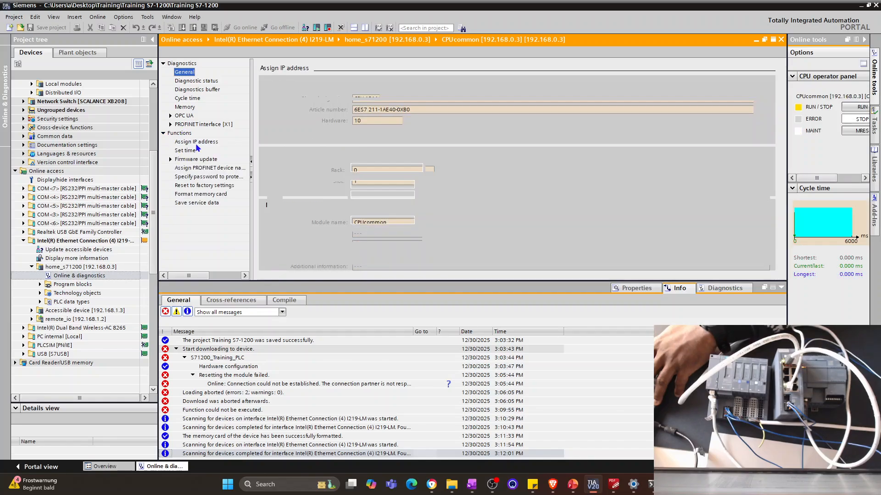
pyautogui.doubleClick(388, 185)
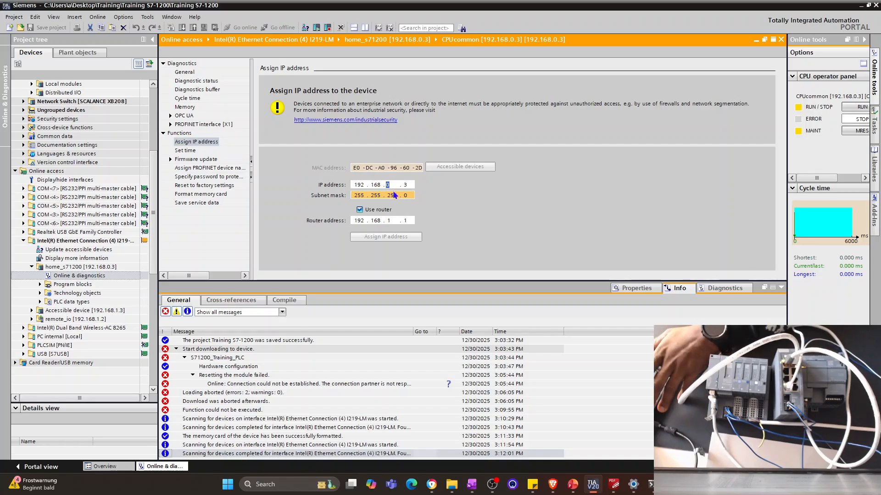
pyautogui.write('1')
pyautogui.doubleClick(406, 185)
pyautogui.write('1')
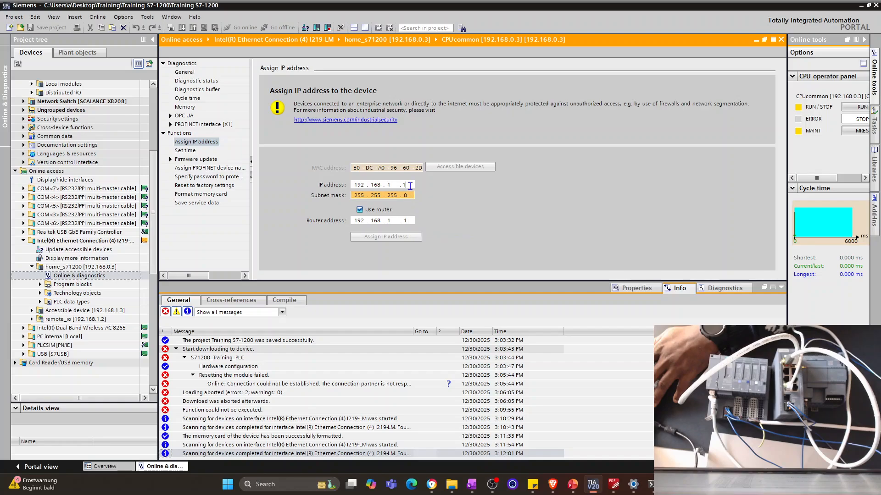
pyautogui.click(360, 210)
pyautogui.click(391, 240)
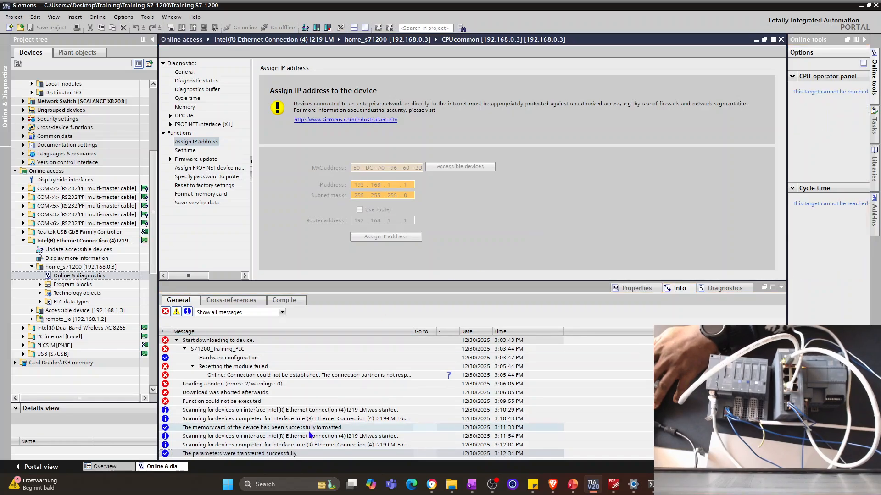
pyautogui.click(77, 249)
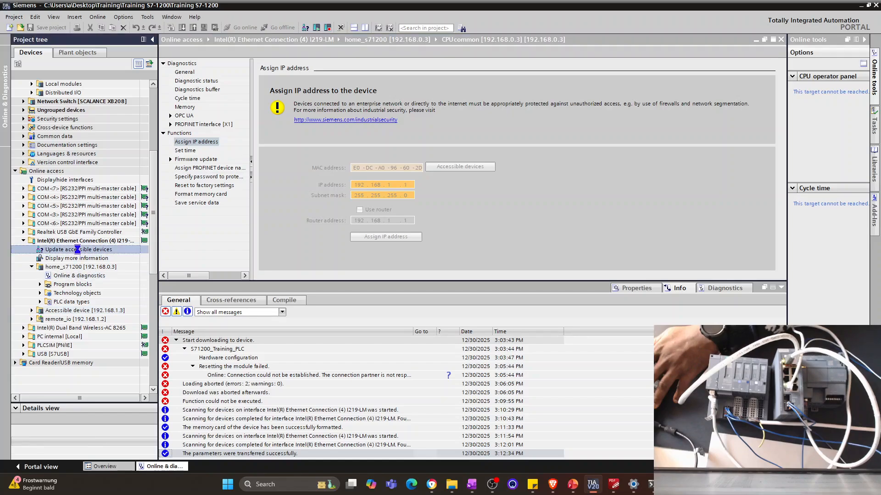
pyautogui.doubleClick(77, 249)
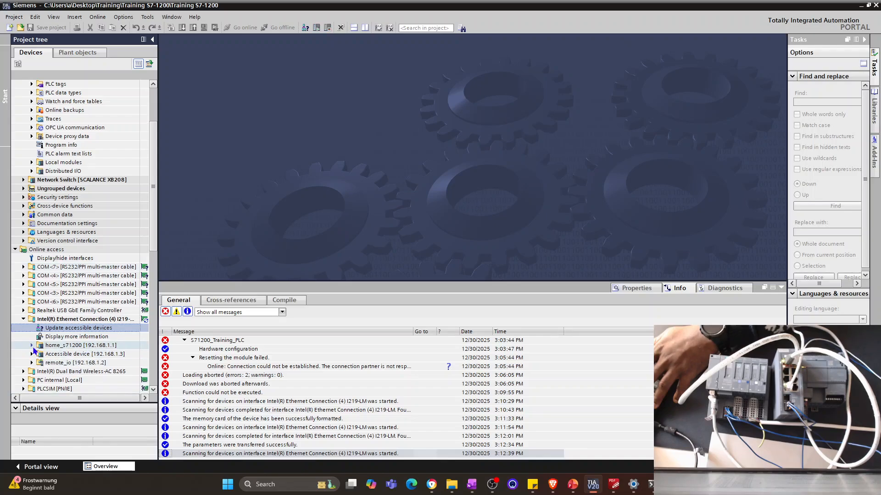
# Try to download the hardware configuration of S71200_Training_PLC to the device again, trusting its certificate.
pyautogui.scroll(1, 68, 232)
pyautogui.click(68, 232)
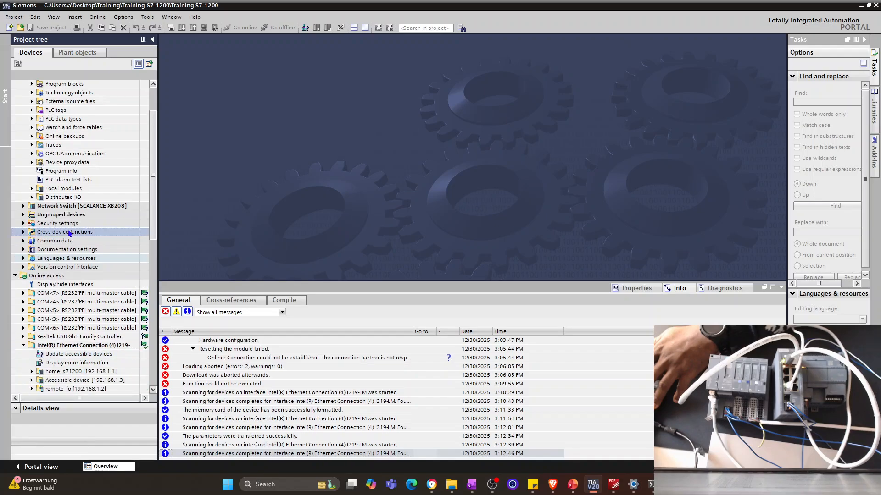
pyautogui.scroll(2, 70, 238)
pyautogui.click(87, 110)
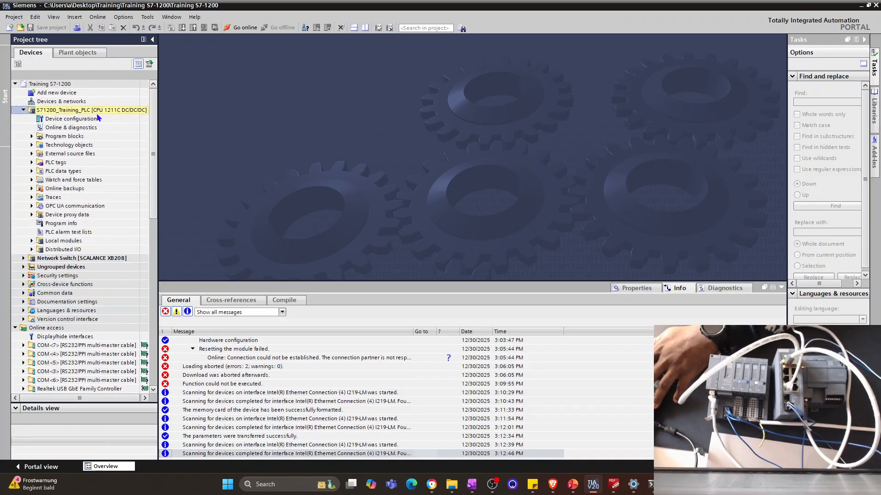
pyautogui.click(92, 104)
pyautogui.click(93, 127)
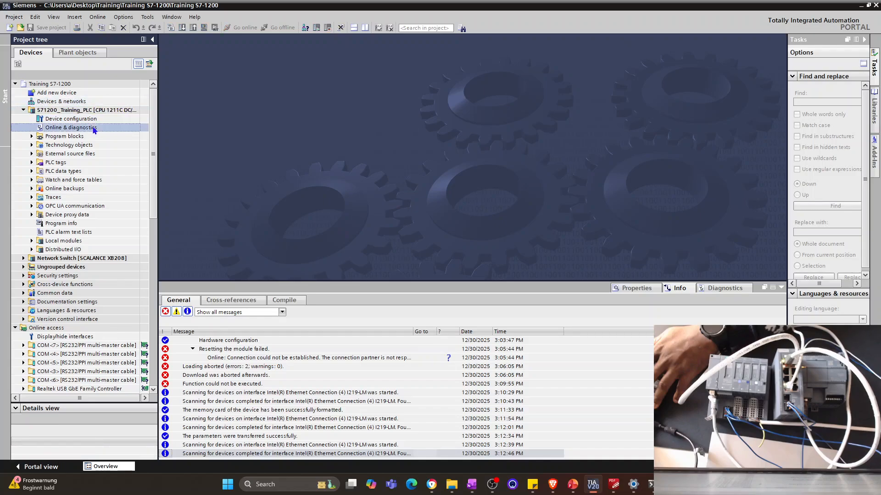
pyautogui.click(98, 110)
pyautogui.rightClick(99, 112)
pyautogui.moveTo(151, 222)
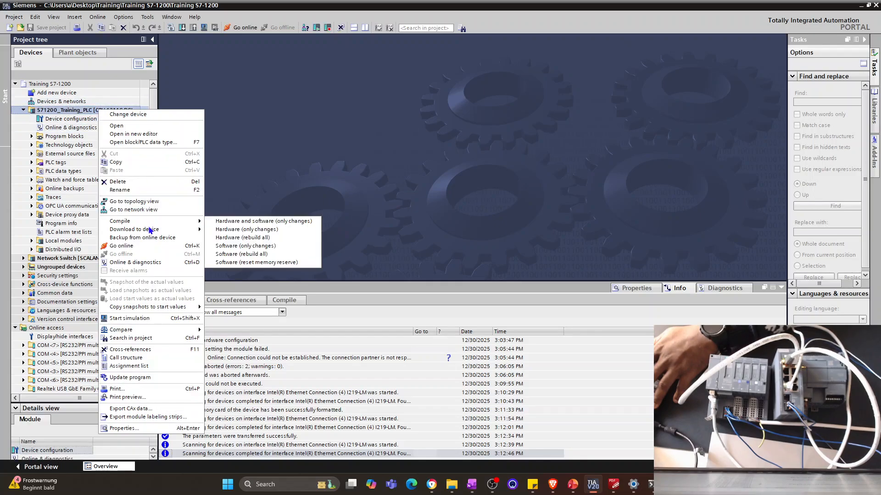
pyautogui.click(245, 246)
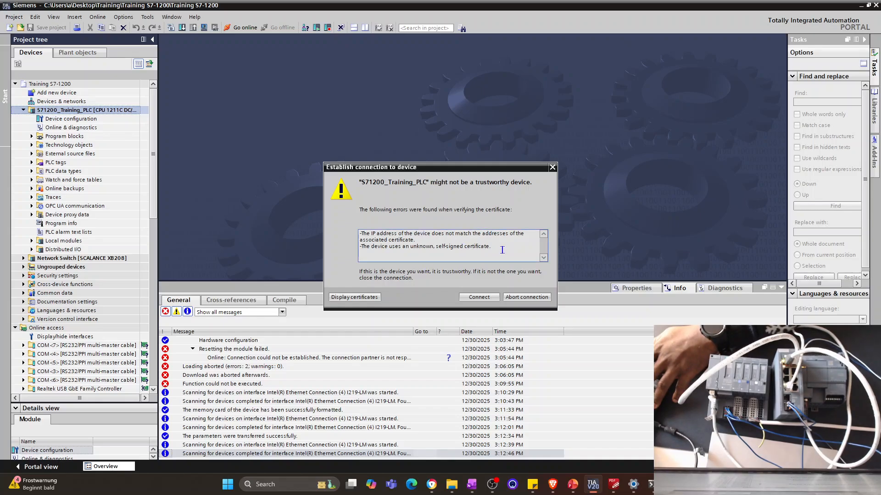
pyautogui.click(467, 298)
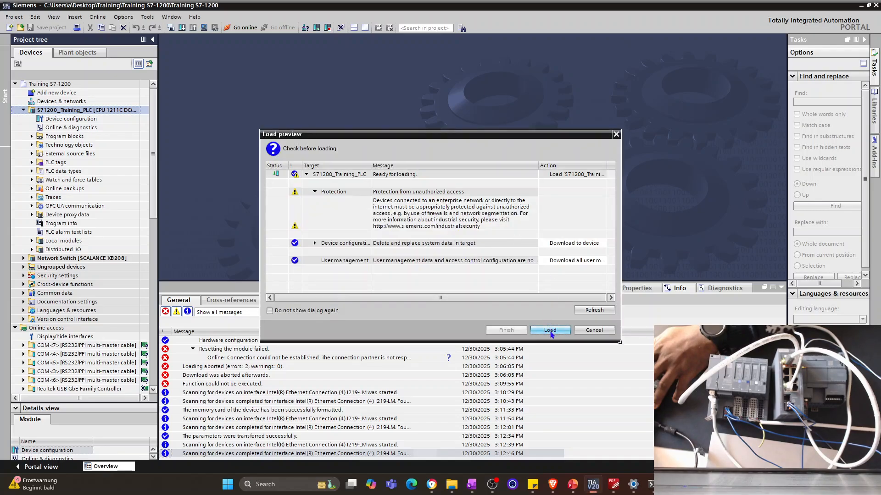
pyautogui.click(550, 332)
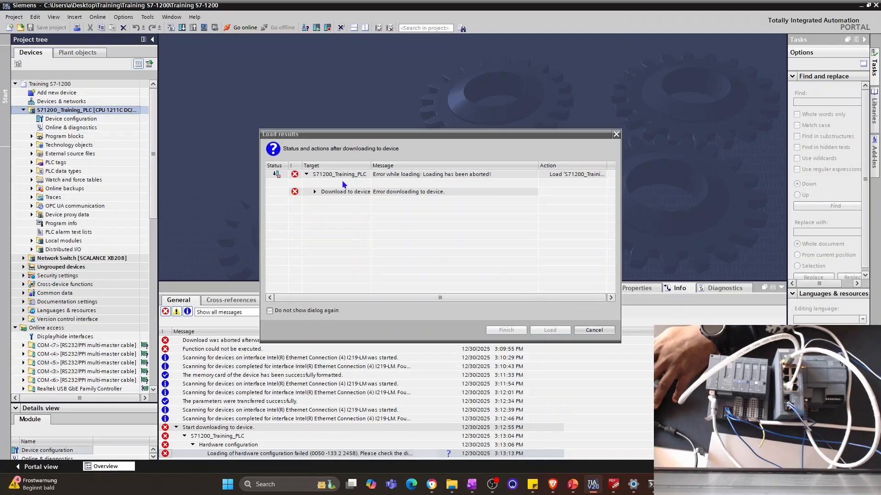
# Examine the message under the Download to device entry for this download attempt and dismiss the load results.
pyautogui.click(315, 193)
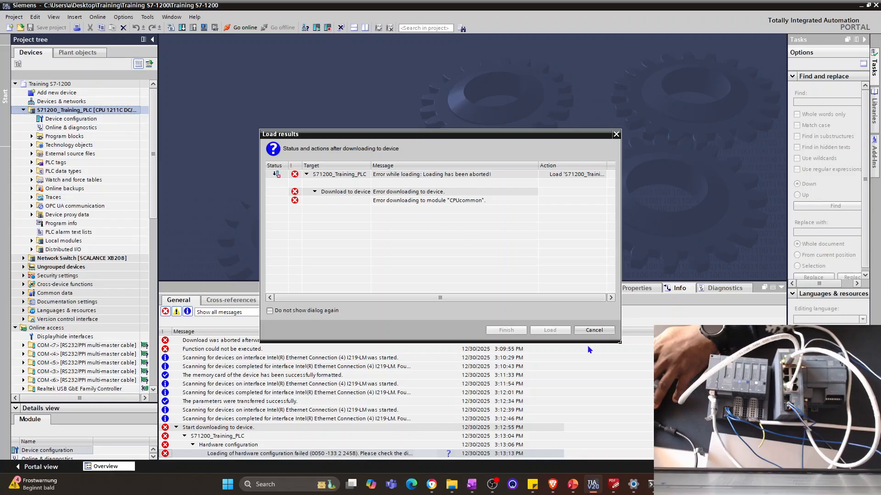
pyautogui.click(595, 333)
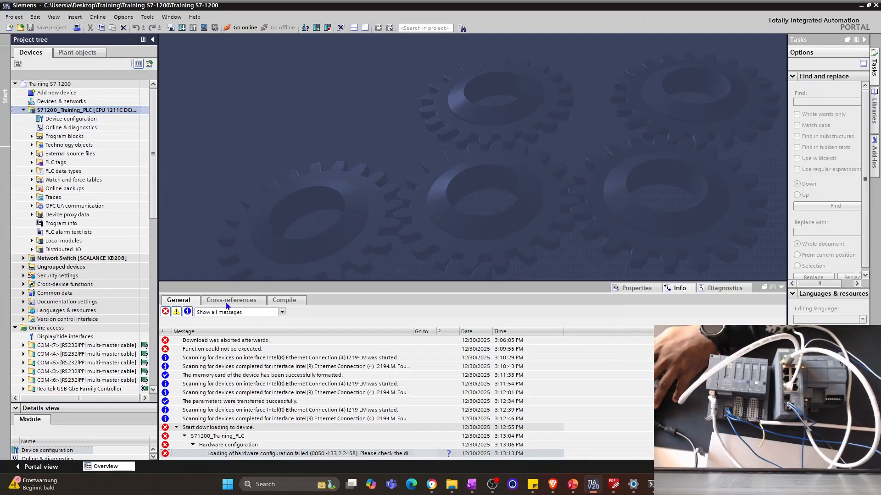
pyautogui.click(87, 362)
pyautogui.scroll(-5, 68, 330)
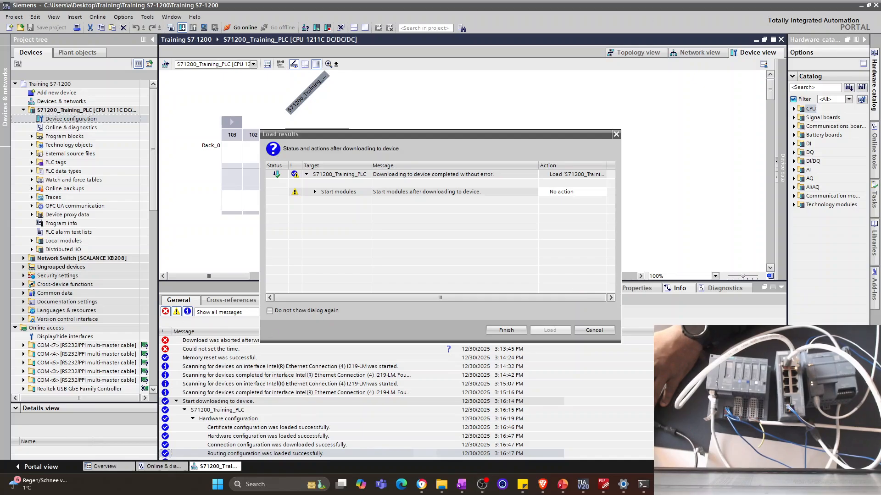
# Check the PLC's name, IP address and firmware version in PRONETA's online device table, then return to TIA Portal.
pyautogui.moveTo(879, 169); pyautogui.dragTo(342, 102)
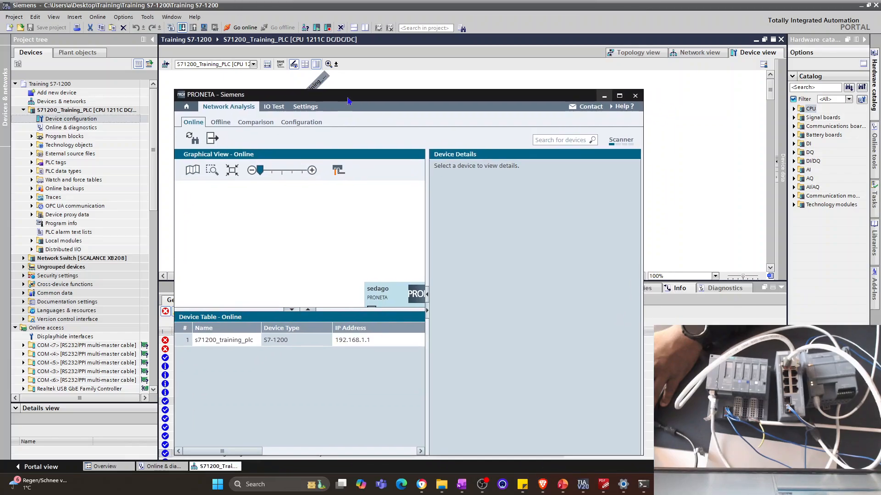
pyautogui.doubleClick(347, 101)
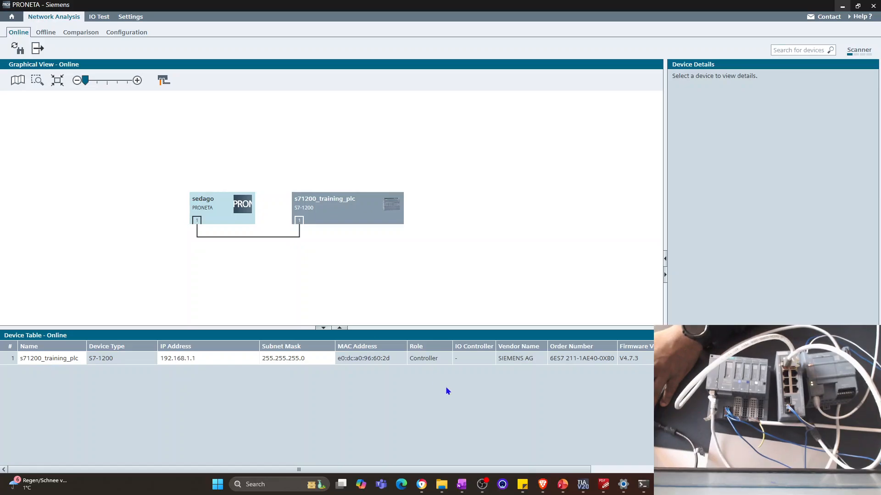
pyautogui.moveTo(665, 359); pyautogui.dragTo(745, 359)
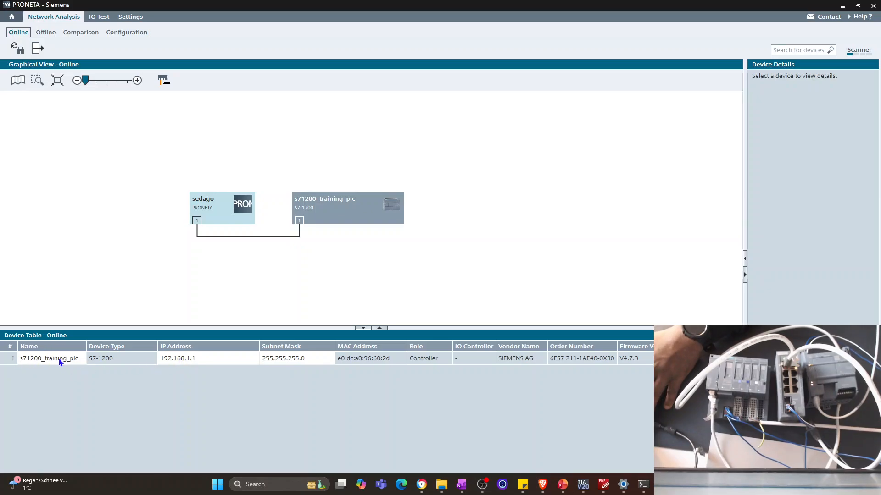
pyautogui.click(843, 6)
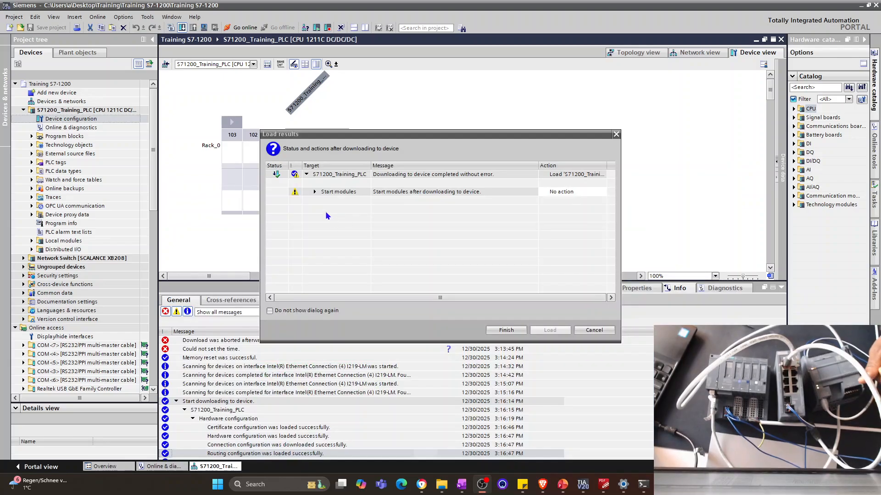
# Set the Start modules action to Start module in the load results and finish the download to S71200_Training_PLC.
pyautogui.click(585, 192)
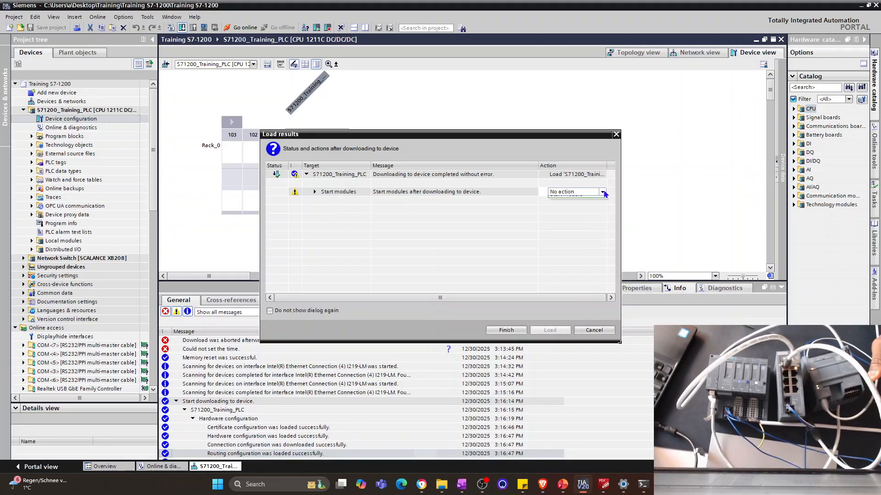
pyautogui.click(602, 191)
pyautogui.click(567, 206)
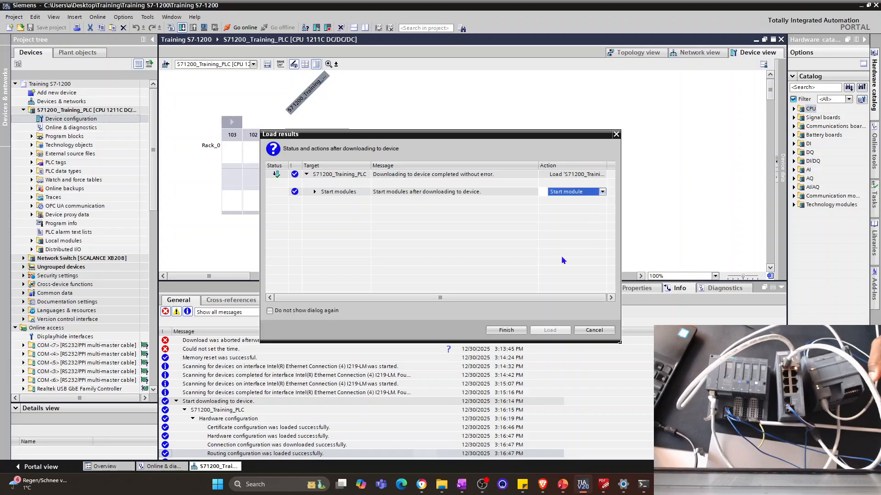
pyautogui.click(506, 330)
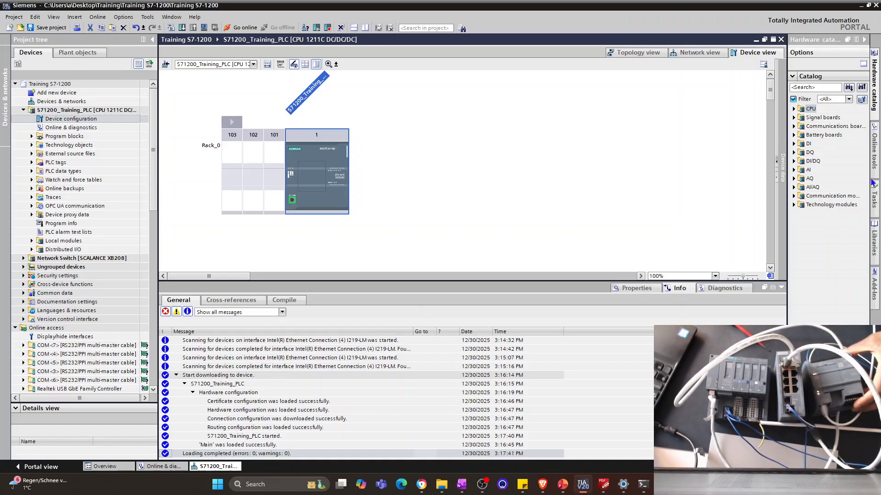
# Go online with S71200_Training_PLC, check the status of the three devices in the network view and go offline again.
pyautogui.click(580, 176)
pyautogui.click(242, 28)
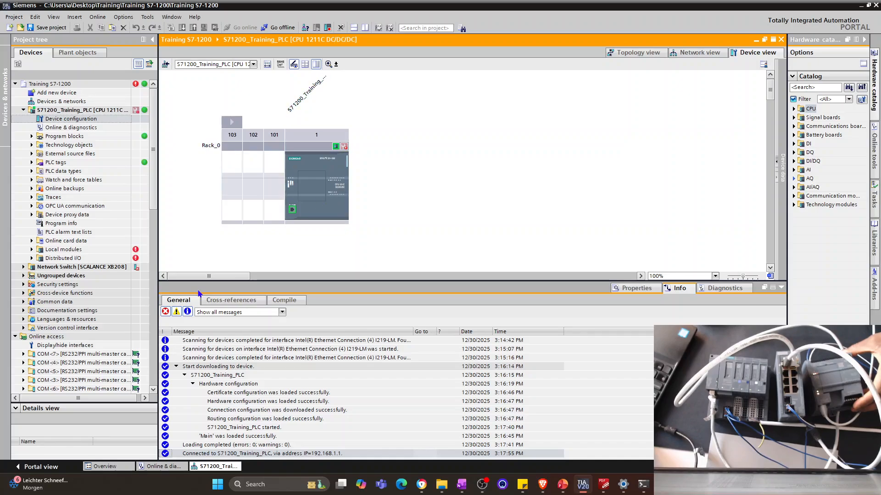
pyautogui.click(695, 53)
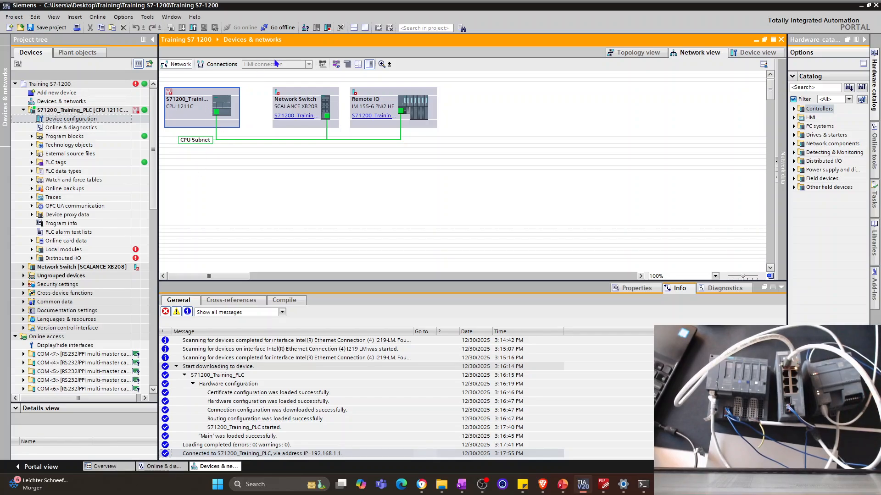
pyautogui.click(275, 29)
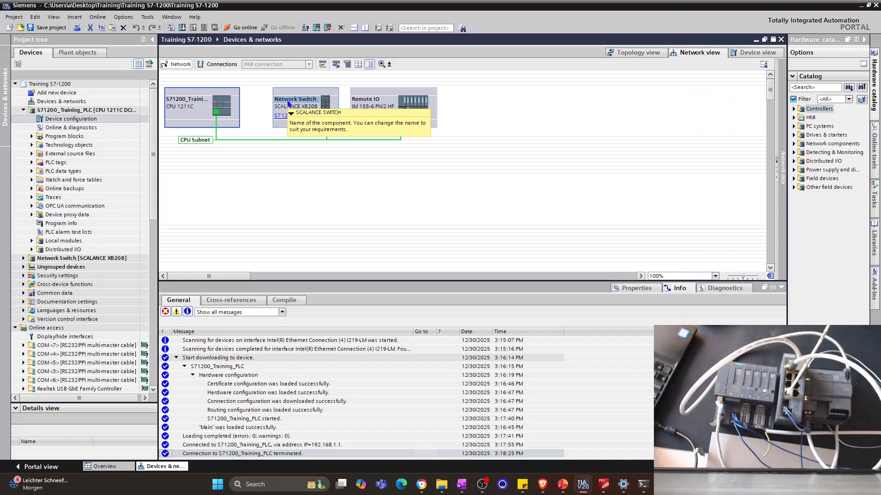
pyautogui.click(305, 172)
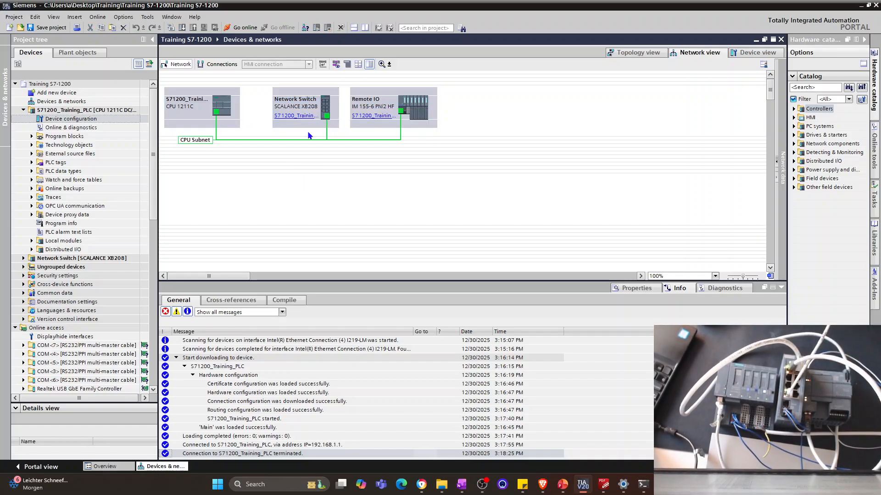
pyautogui.click(242, 27)
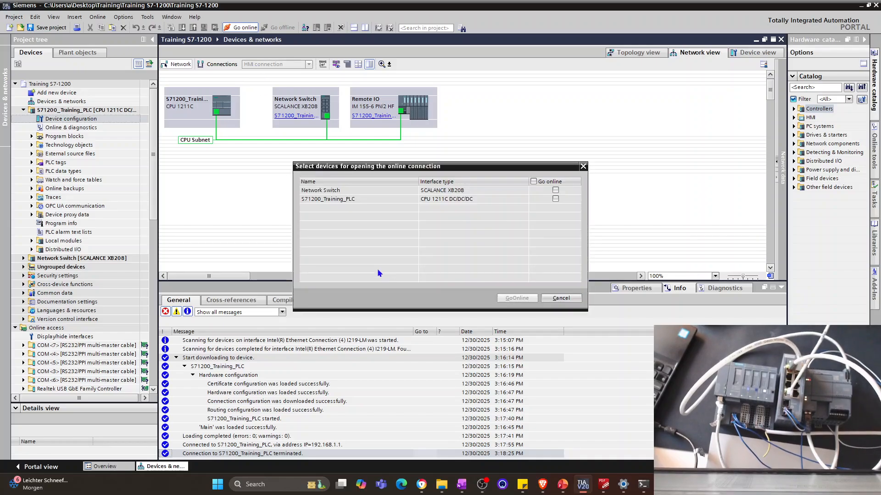
pyautogui.click(561, 298)
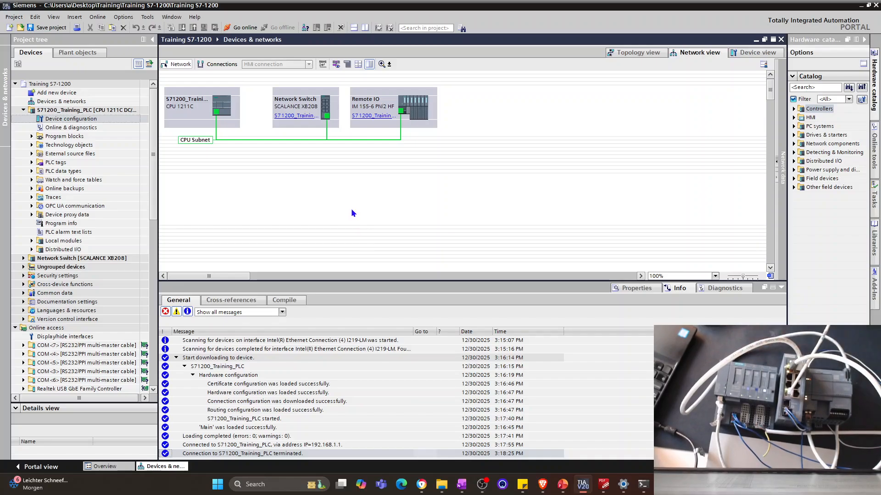
# Switch to PRONETA to check the device names and IP addresses in the online device table, and return to TIA Portal.
pyautogui.moveTo(663, 486)
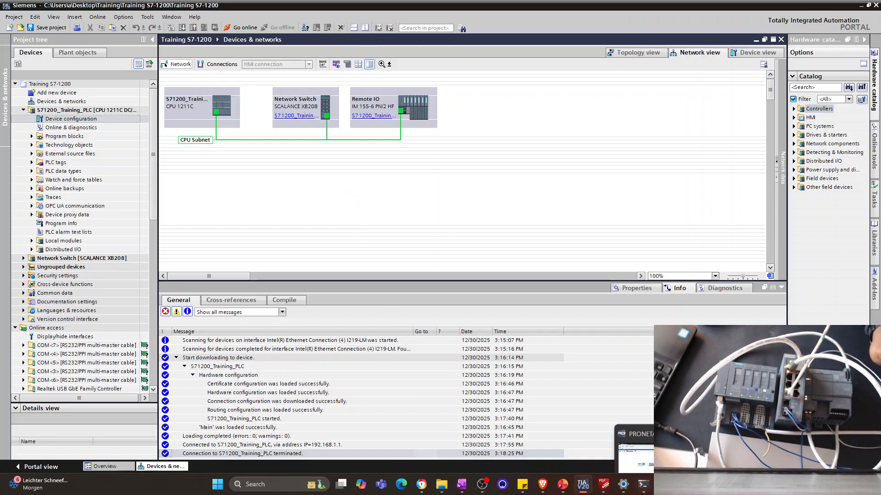
pyautogui.click(659, 438)
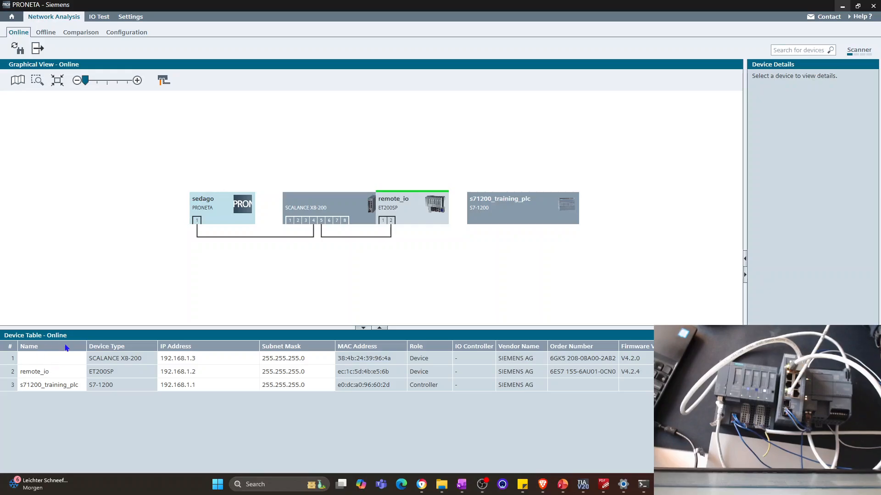
pyautogui.click(583, 485)
# Return to TIA Portal, open the Network Switch in the device view and display its PROFINET interface [X1] properties.
pyautogui.click(296, 91)
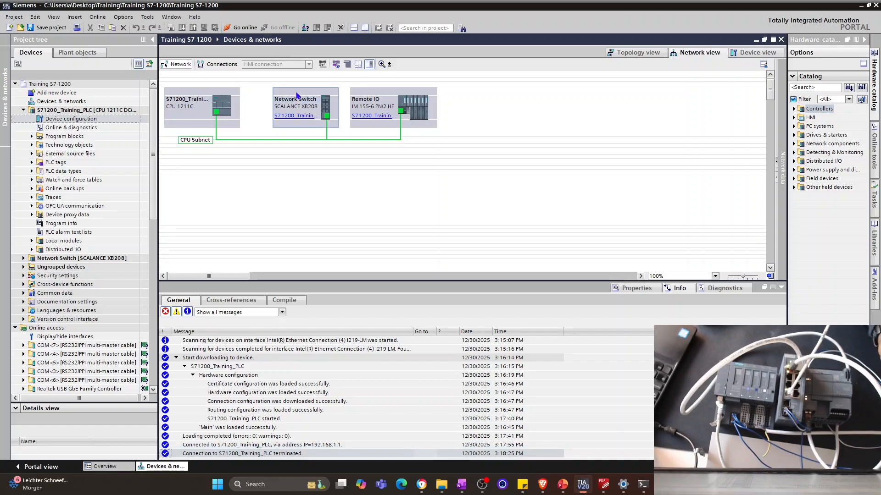
pyautogui.doubleClick(296, 96)
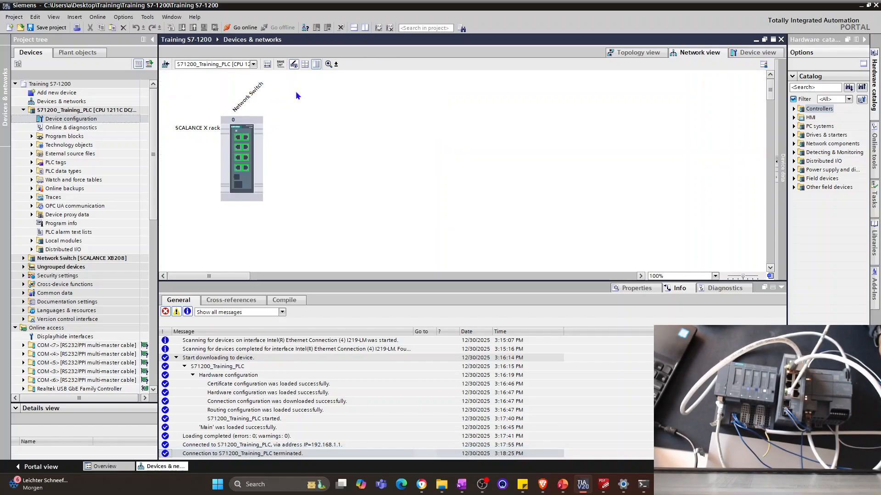
pyautogui.click(657, 293)
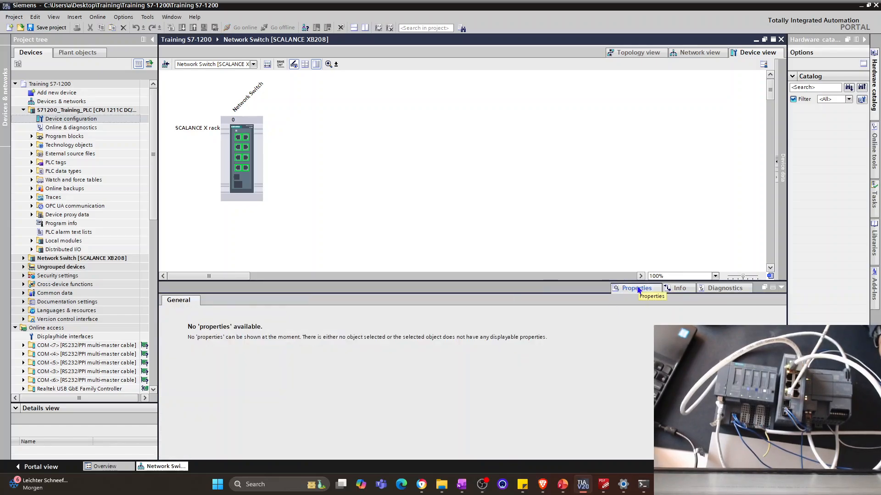
pyautogui.click(245, 149)
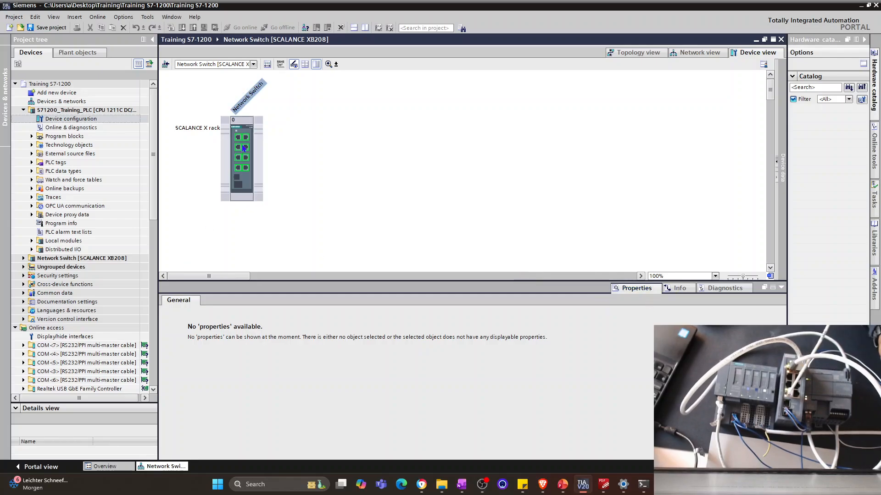
pyautogui.click(648, 289)
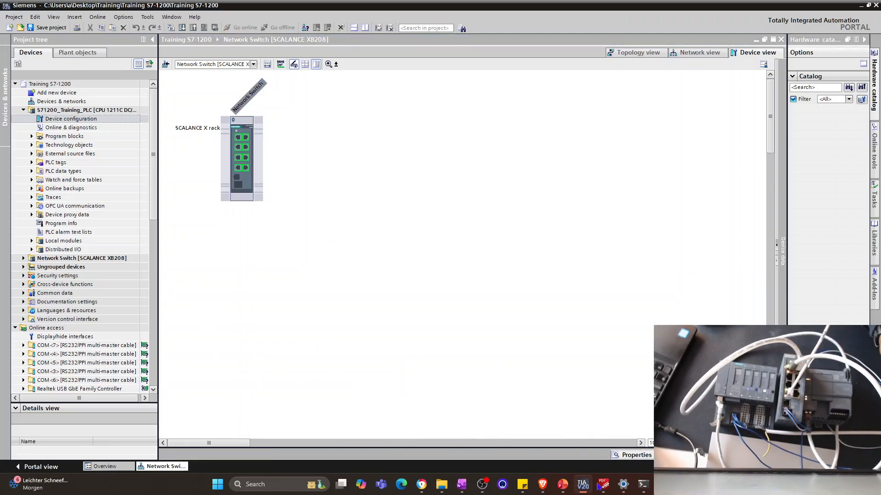
pyautogui.click(647, 459)
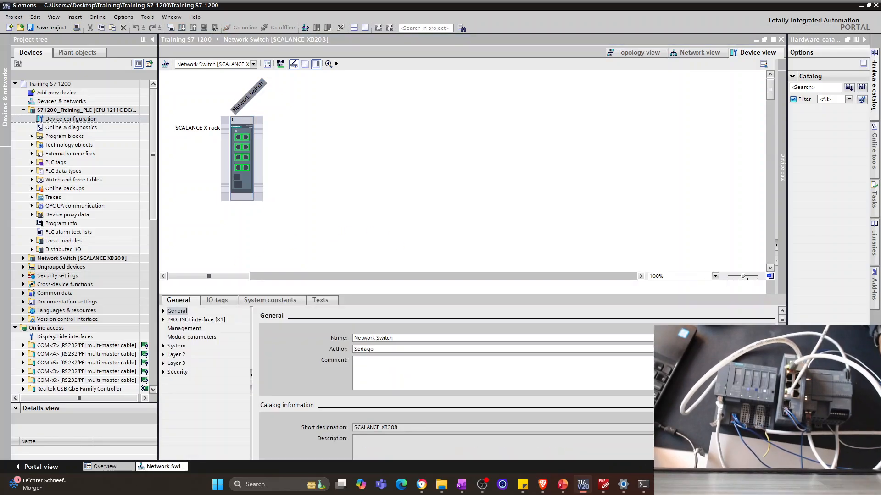
pyautogui.click(208, 321)
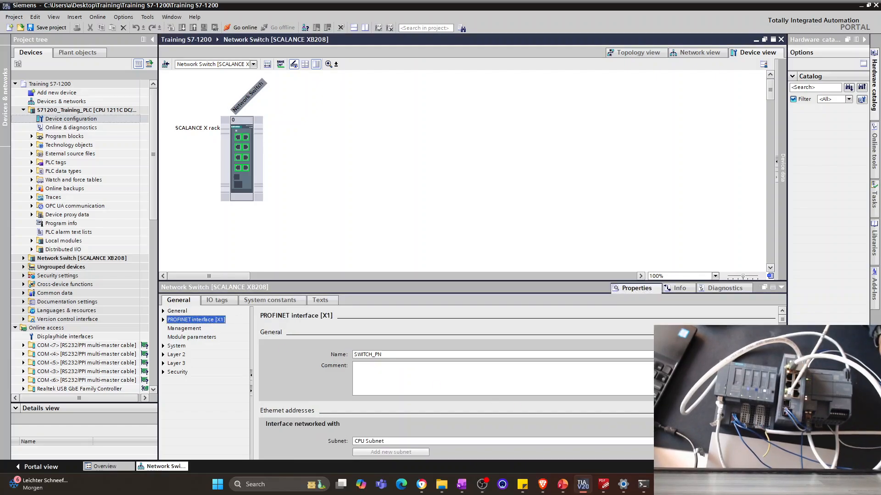
# Copy the PROFINET device name "network switch" from the switch's PROFINET settings.
pyautogui.scroll(-5, 454, 381)
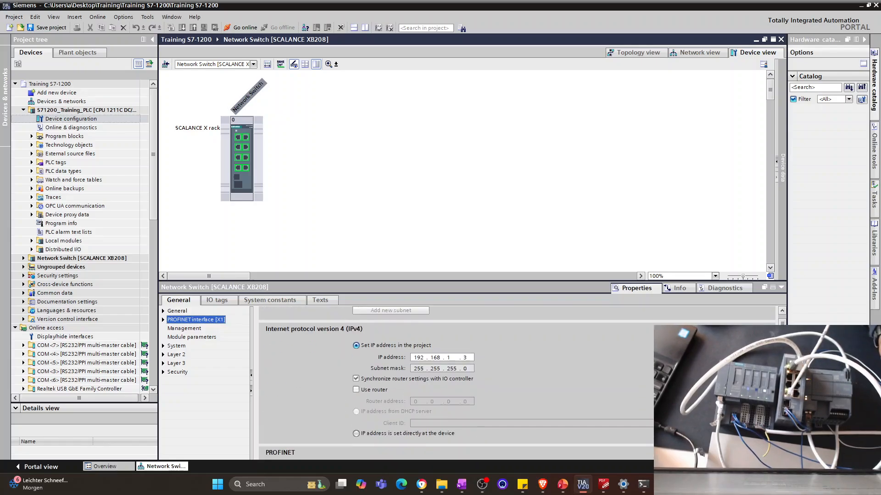
pyautogui.scroll(-3, 400, 404)
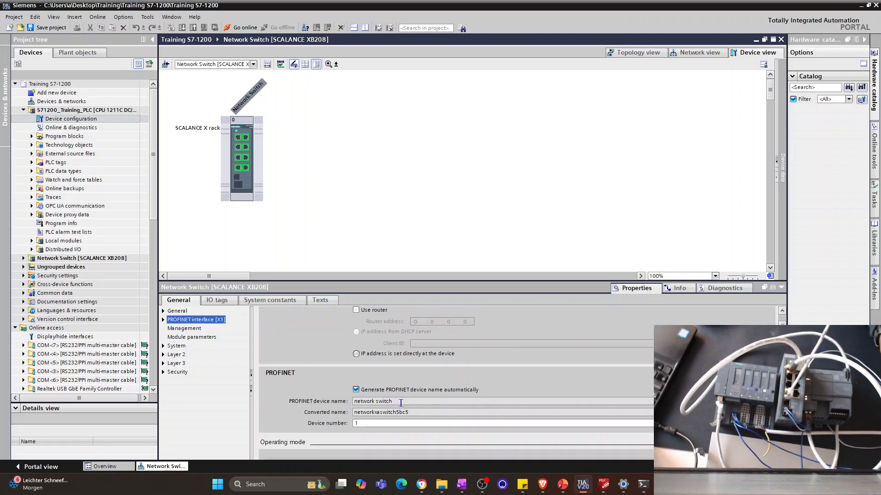
pyautogui.click(400, 403)
pyautogui.moveTo(416, 401); pyautogui.dragTo(335, 403)
pyautogui.hotkey('ctrl', 'c')
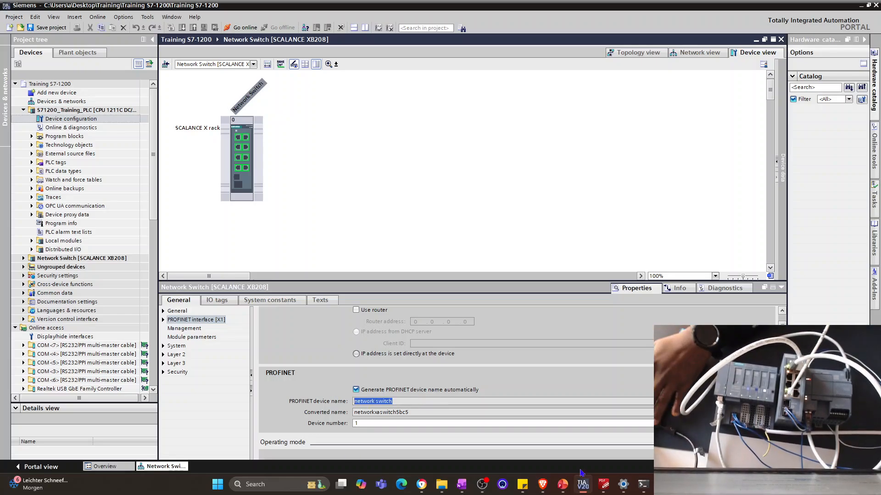
# Switch to PRONETA and assign the device name "network switch" to the SCALANCE XB-200 in the online device table.
pyautogui.click(663, 487)
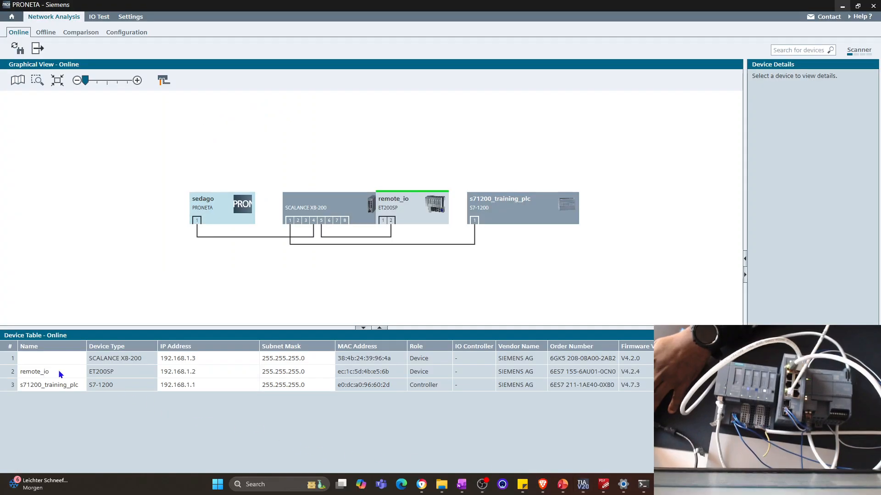
pyautogui.doubleClick(65, 359)
pyautogui.hotkey('ctrl', 'v')
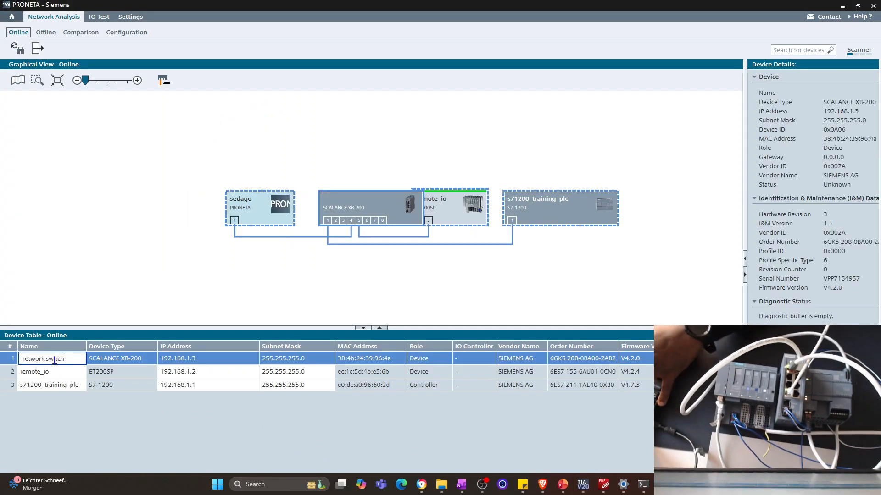
pyautogui.press('Return')
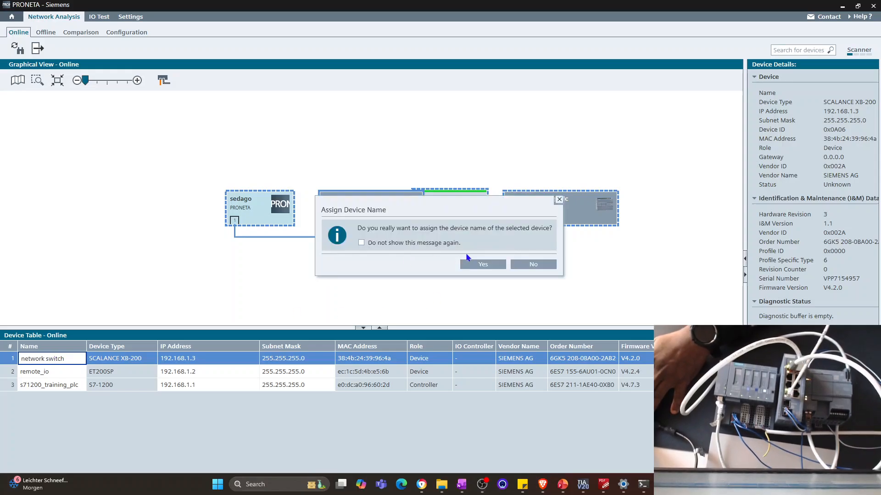
pyautogui.click(480, 265)
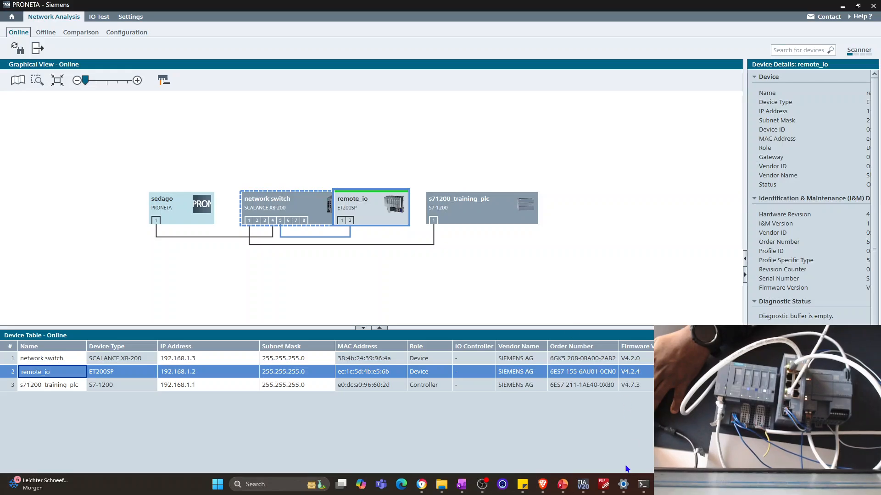
# Return to TIA Portal and copy the PROFINET device name "remote io" from the Ethernet addresses of the Remote IO's bus adapter.
pyautogui.click(582, 485)
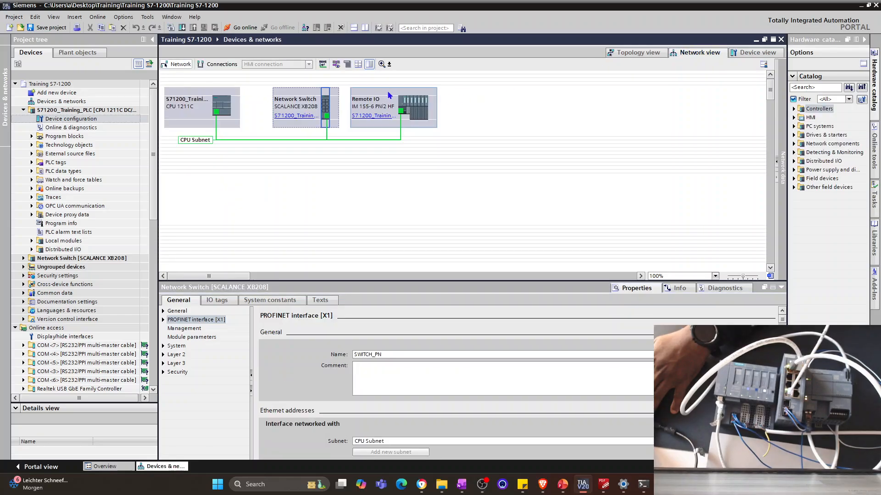
pyautogui.click(385, 94)
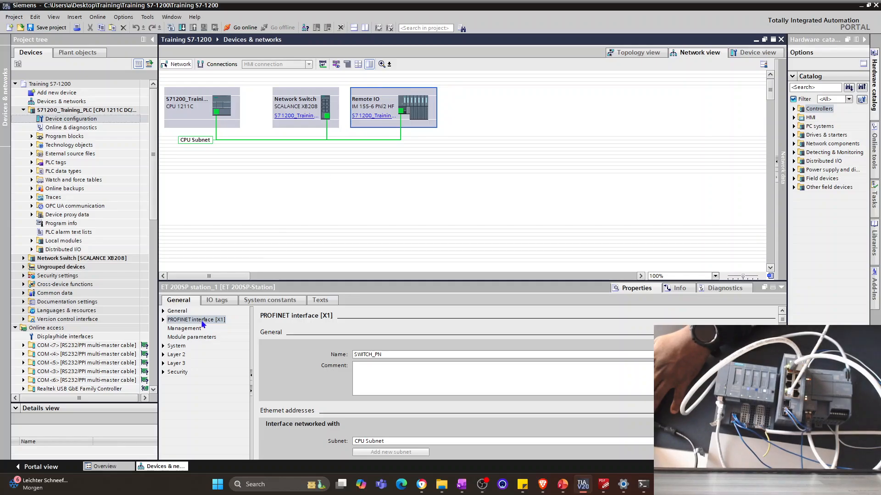
pyautogui.click(272, 228)
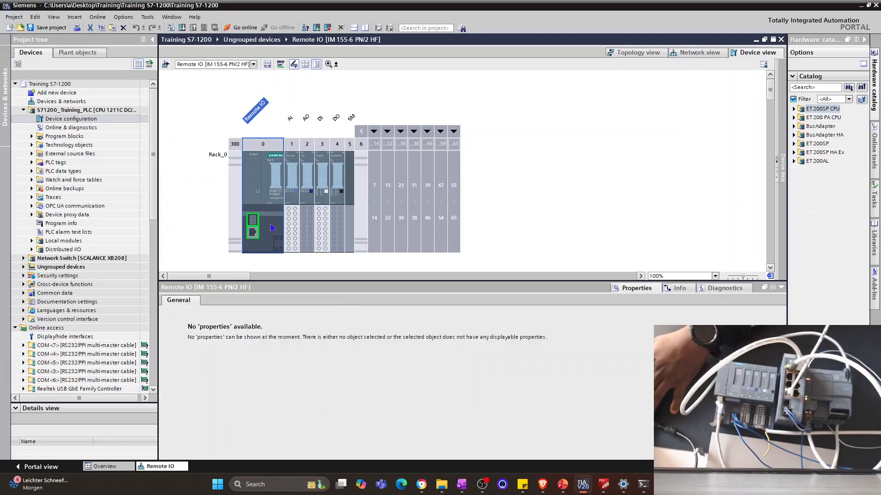
pyautogui.click(254, 229)
pyautogui.click(192, 320)
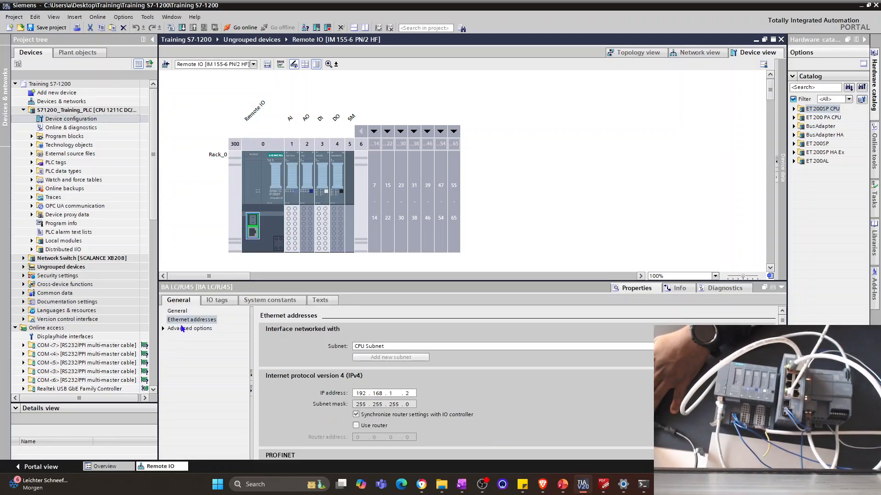
pyautogui.scroll(-4, 398, 378)
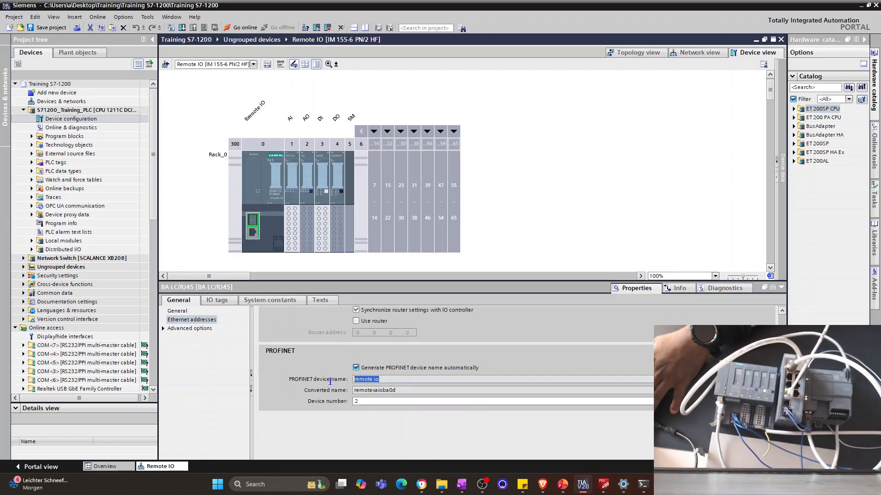
pyautogui.tripleClick(397, 378)
pyautogui.hotkey('ctrl', 'c')
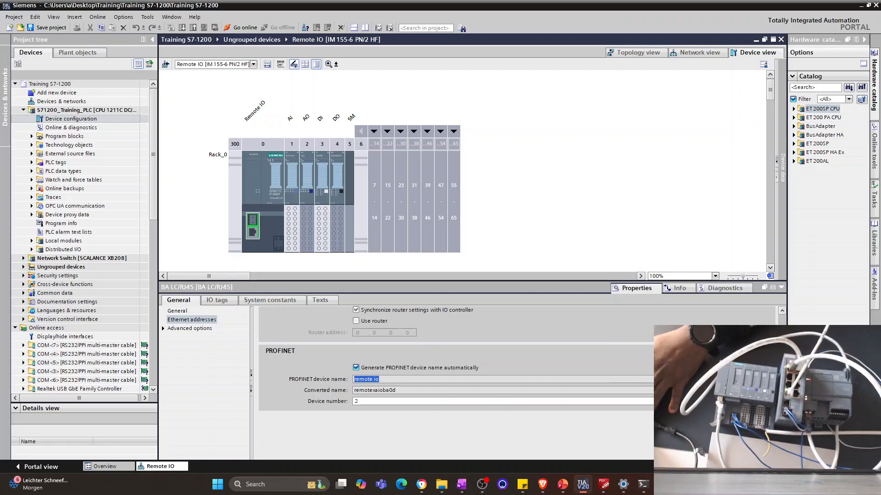
# Switch to PRONETA, assign the device name "remote io" to the ET200SP and rescan the network.
pyautogui.click(664, 484)
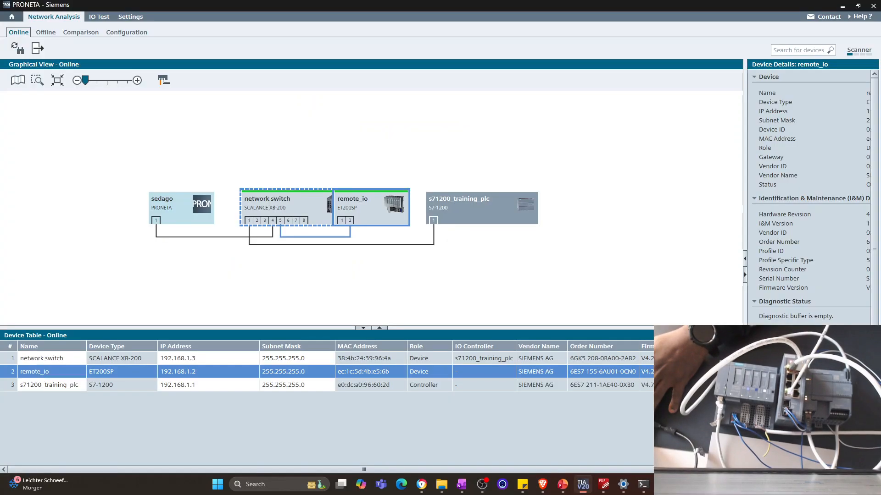
pyautogui.doubleClick(53, 379)
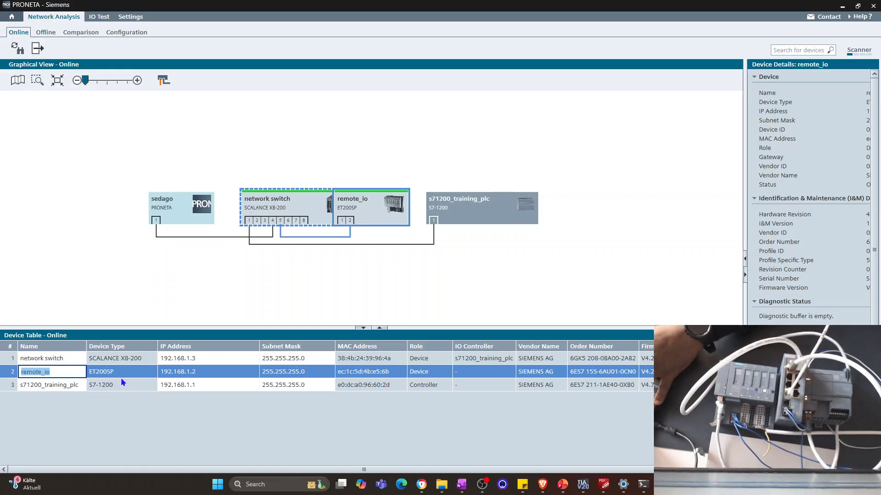
pyautogui.hotkey('ctrl', 'v')
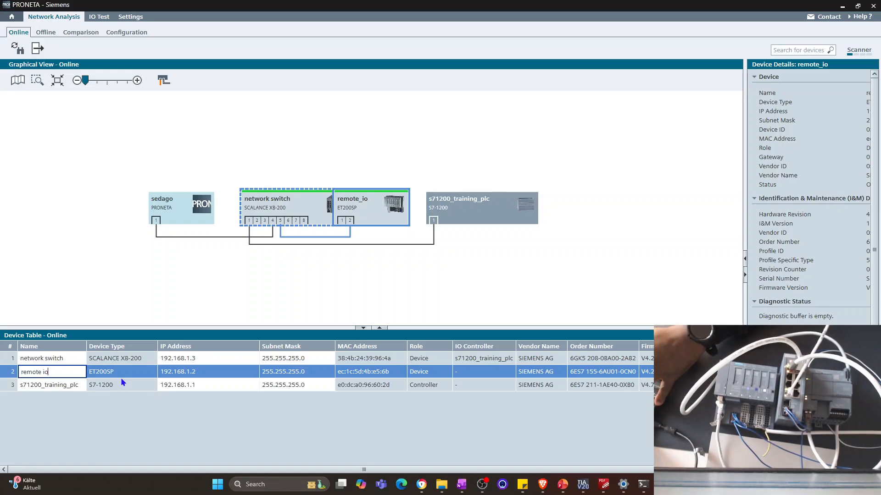
pyautogui.click(309, 298)
pyautogui.click(497, 267)
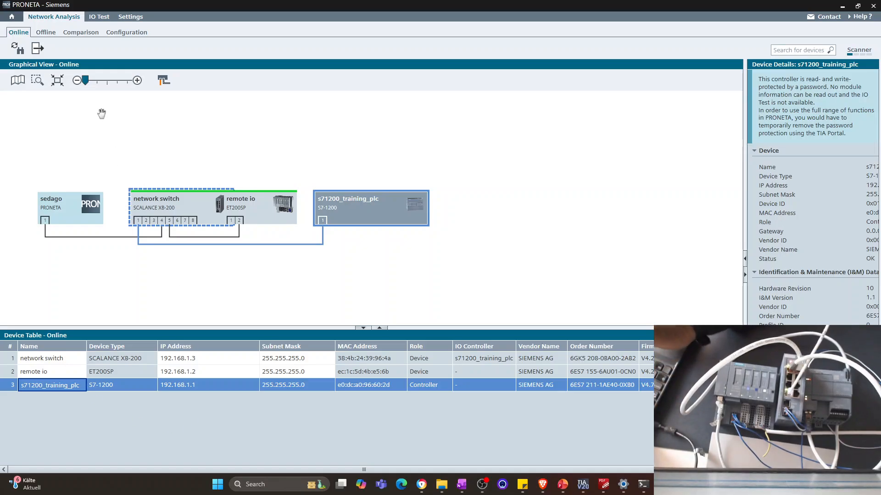
pyautogui.click(22, 54)
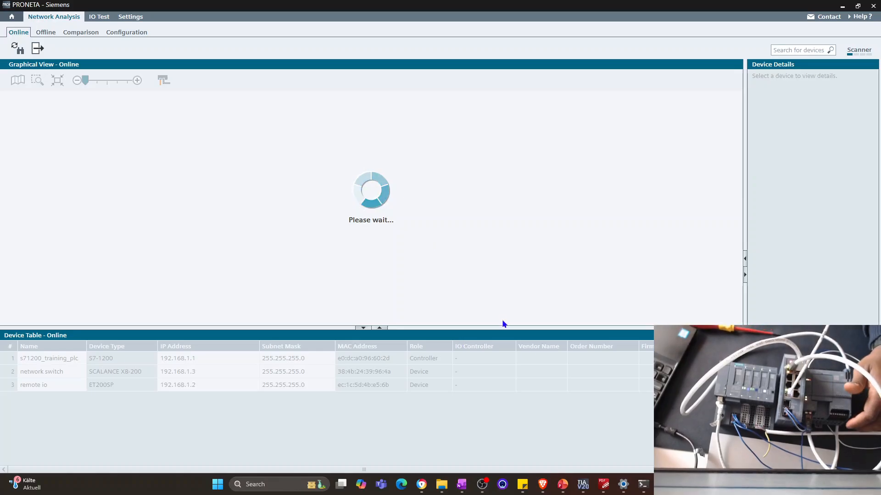
# Return to TIA Portal and start downloading hardware and software (only changes) to S71200_Training_PLC.
pyautogui.click(591, 491)
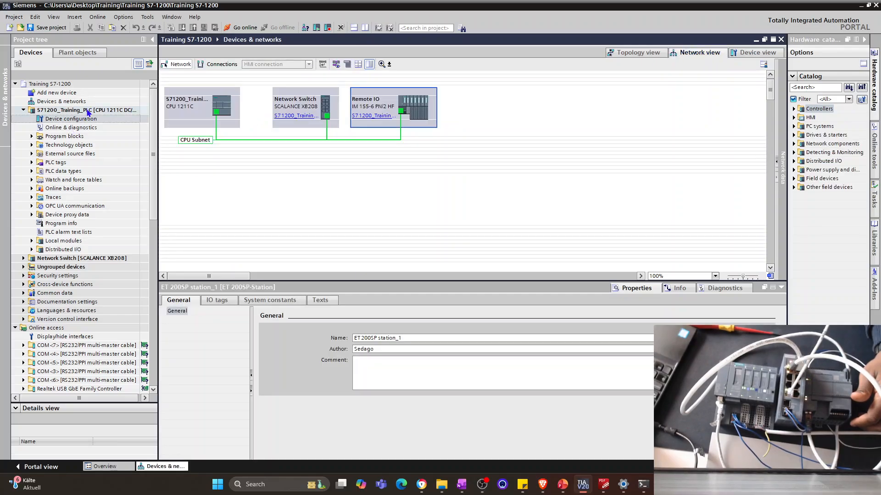
pyautogui.rightClick(87, 110)
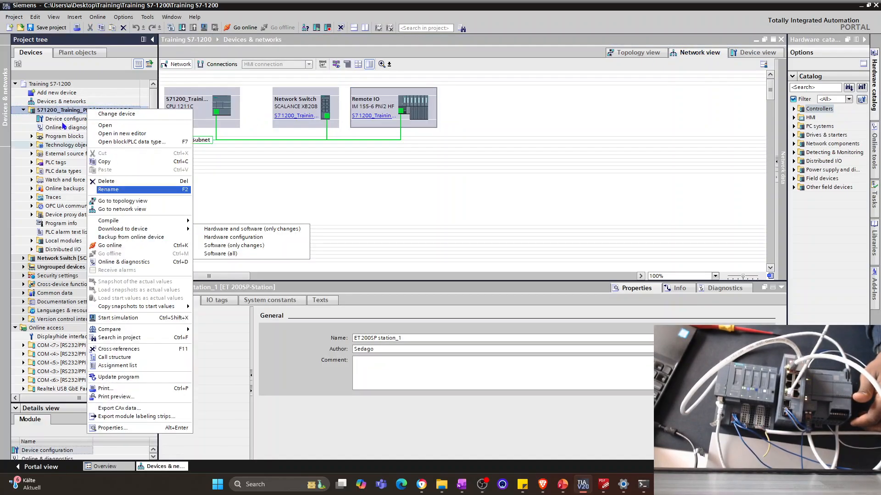
pyautogui.click(48, 38)
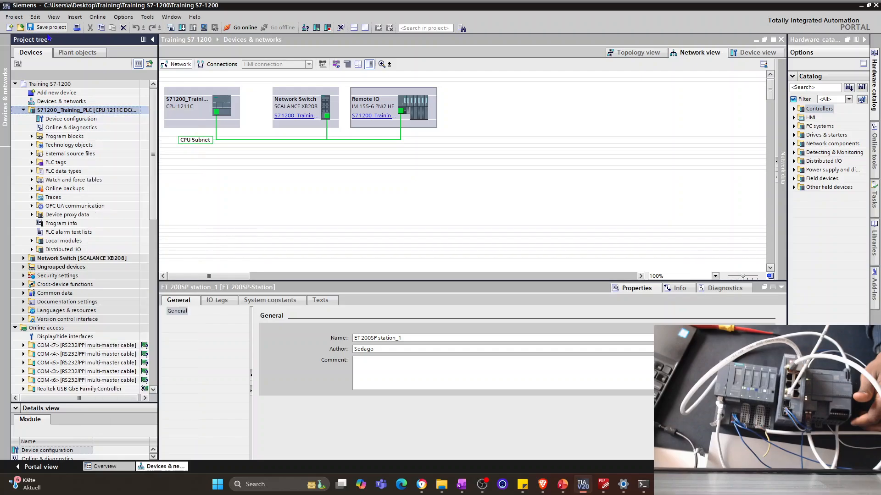
pyautogui.rightClick(88, 112)
pyautogui.moveTo(152, 232)
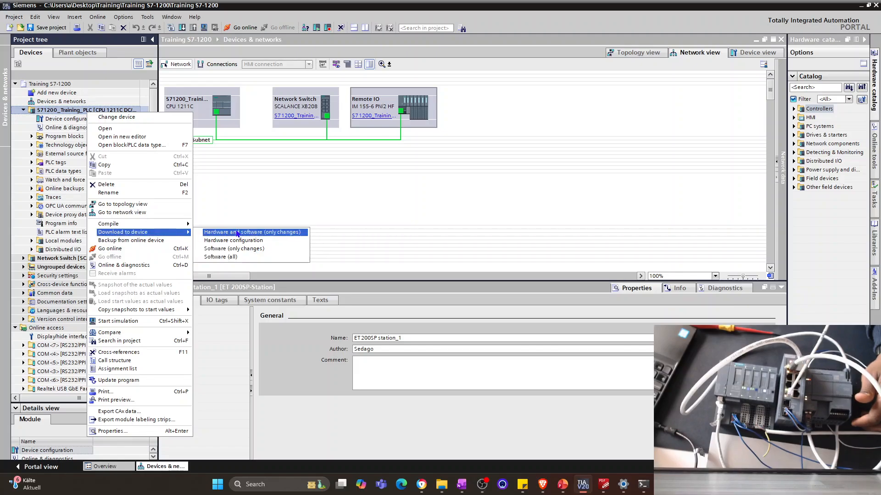
pyautogui.click(235, 233)
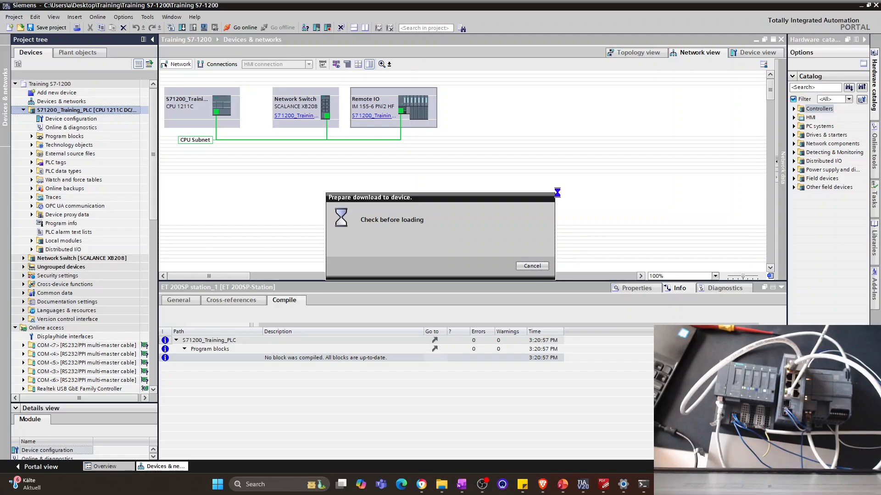
# Switch to the browser and look through the 1_Introduction and 0_Resources folders of the PLC-Training GitHub repository.
pyautogui.moveTo(663, 485)
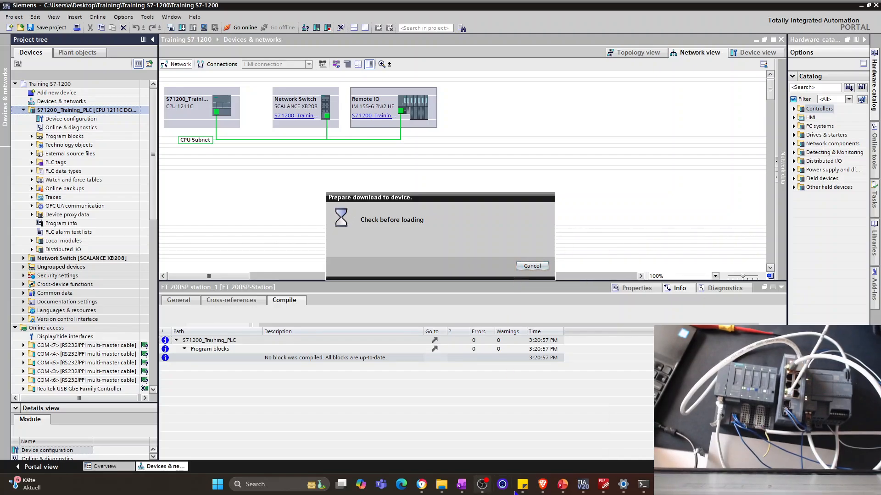
pyautogui.click(544, 489)
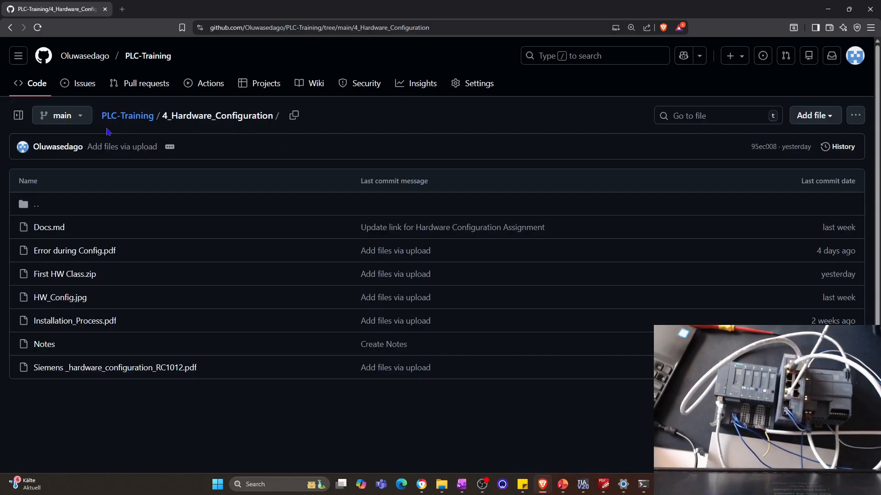
pyautogui.click(133, 121)
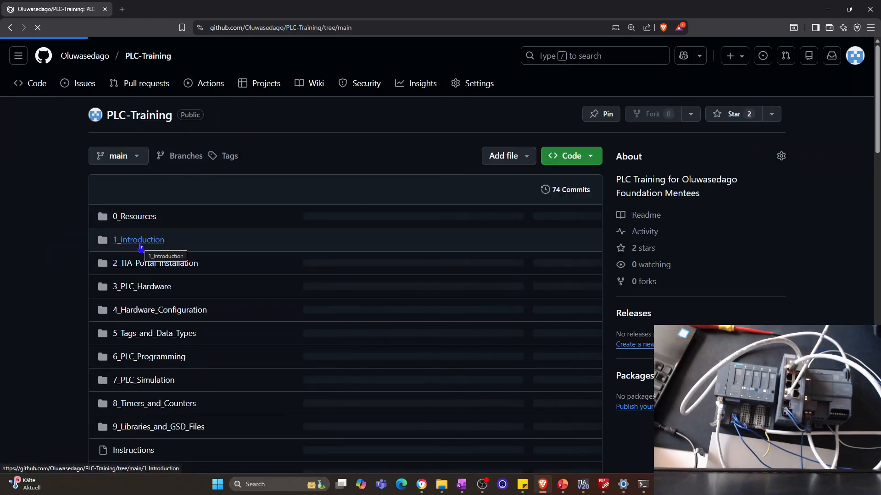
pyautogui.click(143, 243)
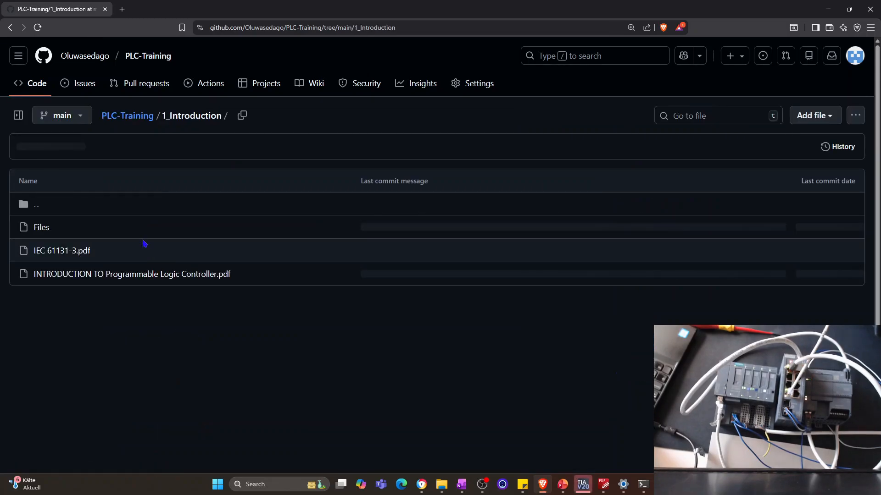
pyautogui.click(118, 114)
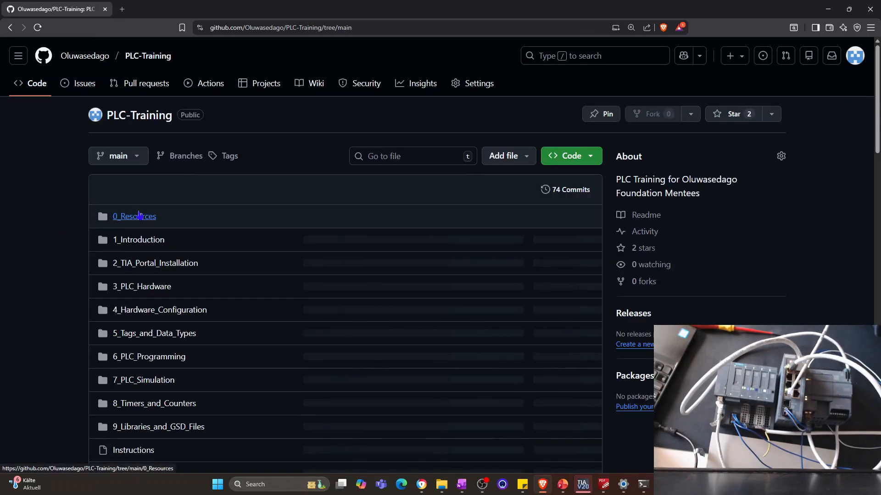
pyautogui.click(138, 216)
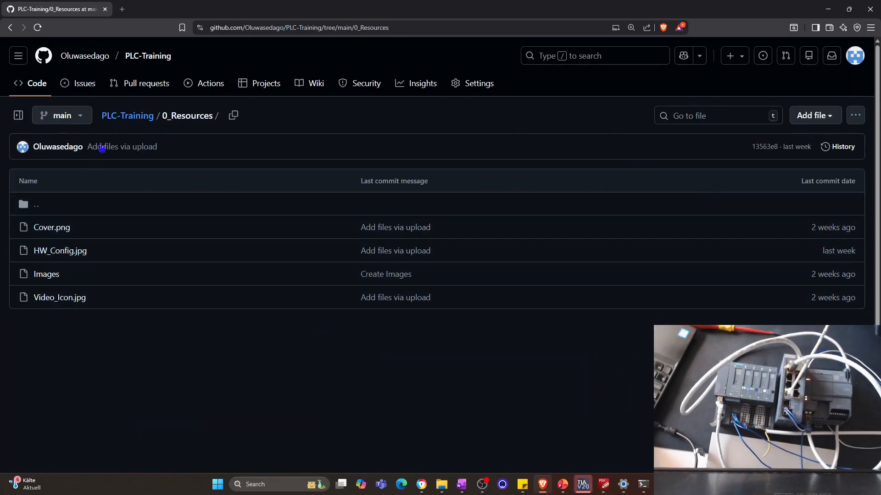
pyautogui.click(131, 117)
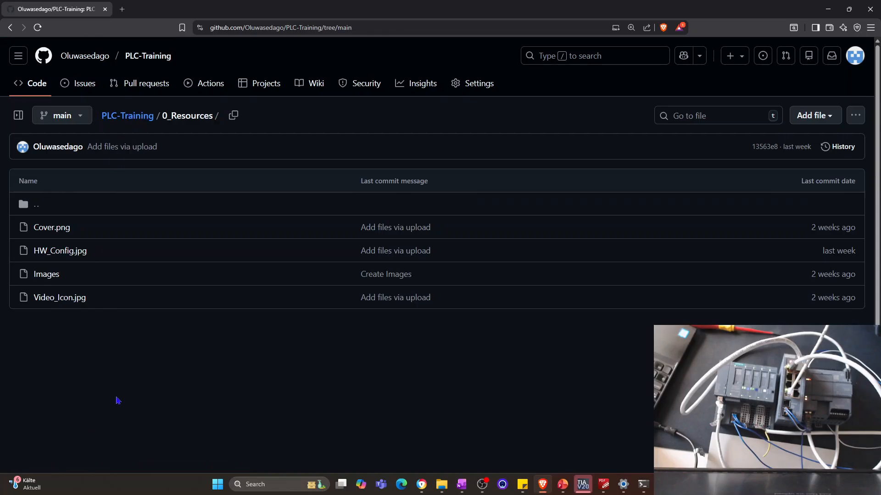
# Read the Instructions file in the PLC-Training repository, then return to TIA Portal.
pyautogui.scroll(-5, 116, 393)
pyautogui.scroll(-2, 116, 393)
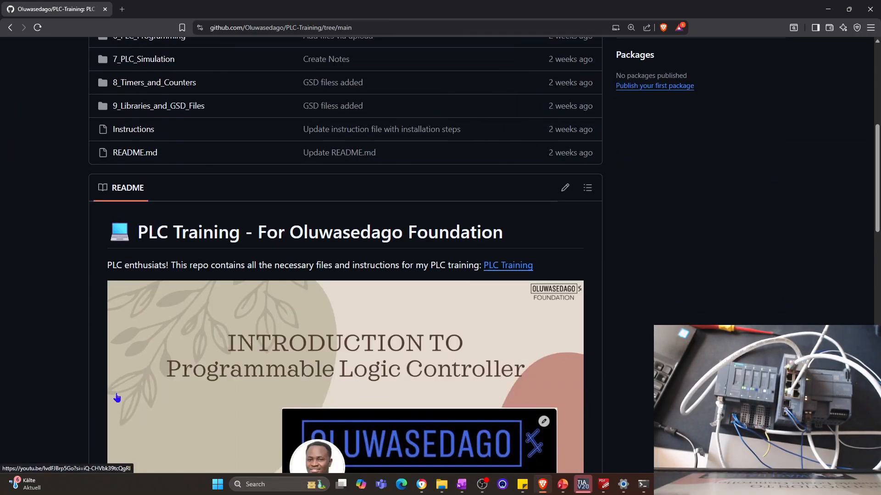
pyautogui.click(133, 132)
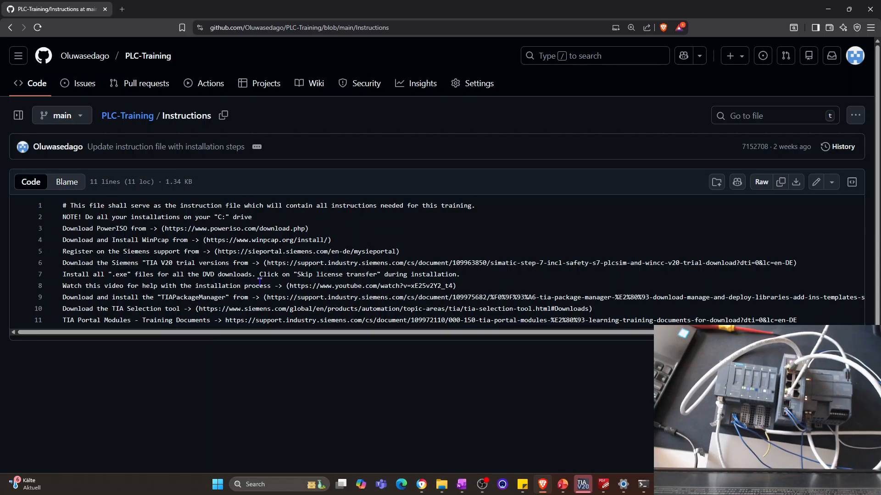
pyautogui.click(828, 10)
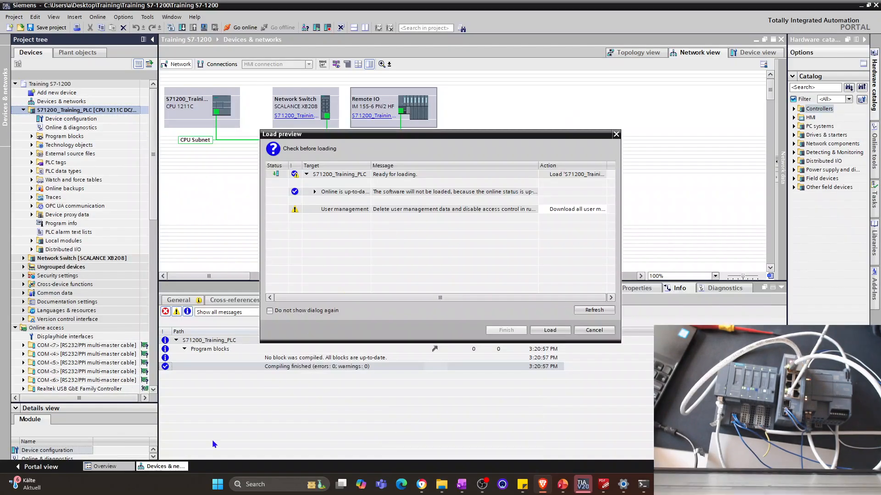
# Check the load preview, load S71200_Training_PLC and finish the download.
pyautogui.click(315, 192)
pyautogui.click(533, 334)
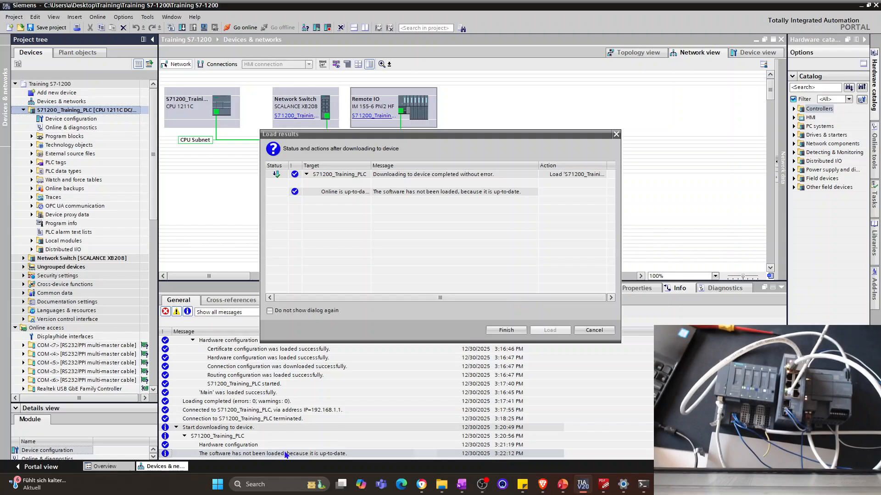
pyautogui.click(518, 332)
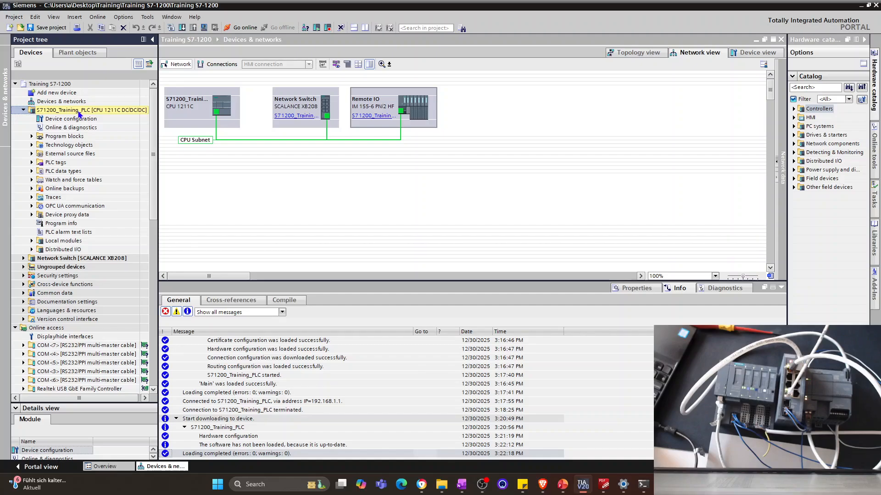
# Save the Training S7-1200 project and go online with S71200_Training_PLC.
pyautogui.rightClick(106, 114)
pyautogui.press('Escape')
pyautogui.click(111, 144)
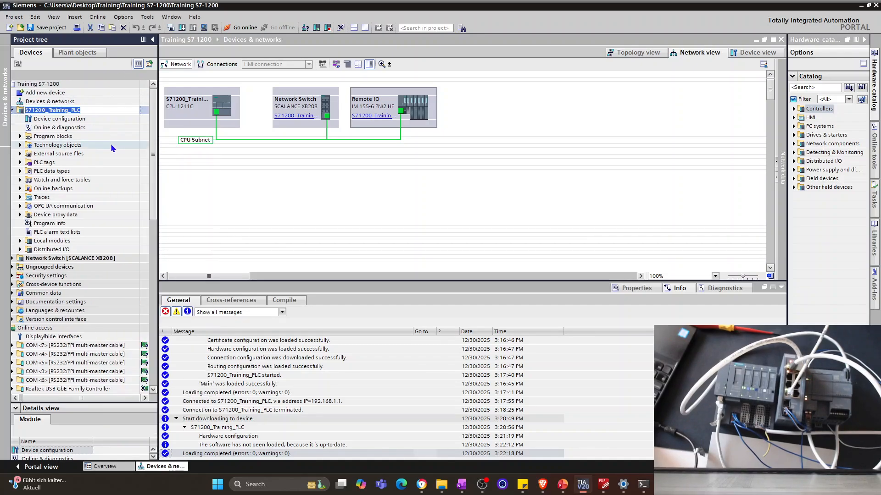
pyautogui.click(49, 28)
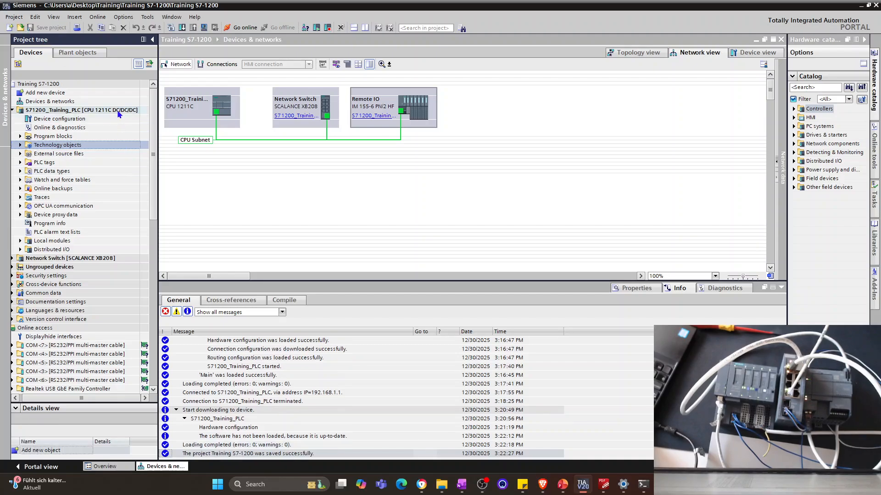
pyautogui.click(110, 111)
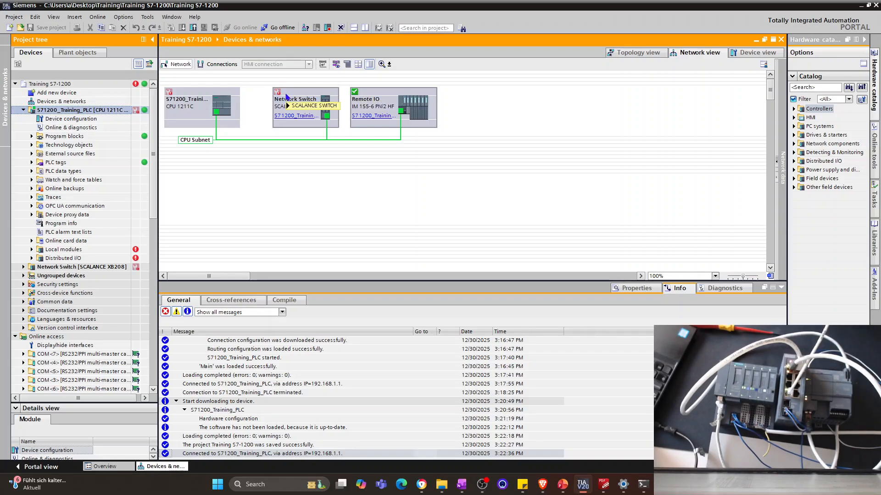
# Open the online diagnostics of S71200_Training_PLC, enlarge the work area and expand the available functions.
pyautogui.click(183, 95)
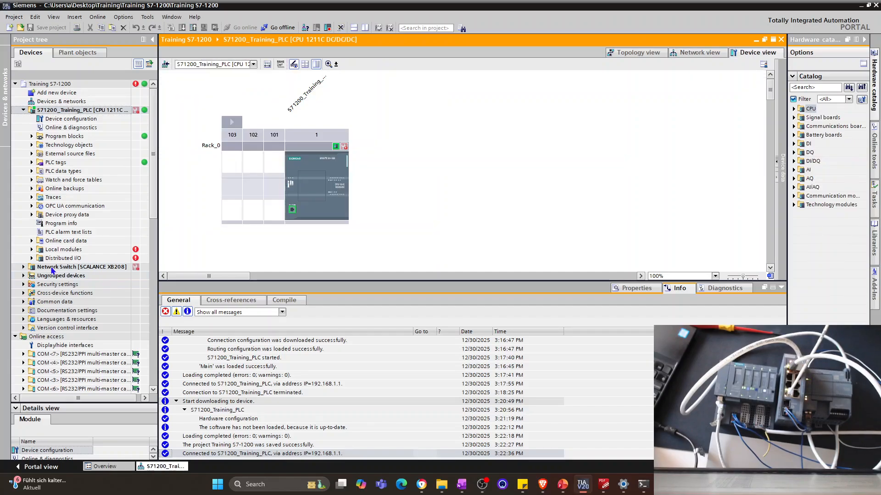
pyautogui.rightClick(70, 114)
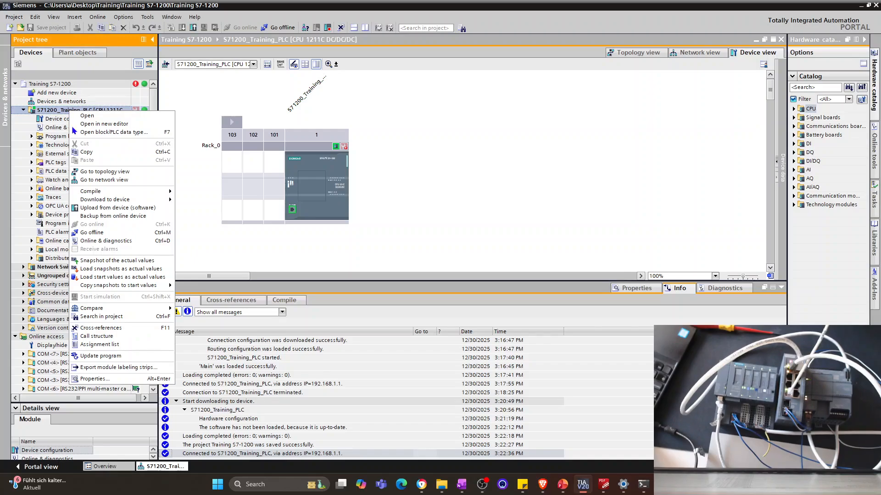
pyautogui.click(115, 241)
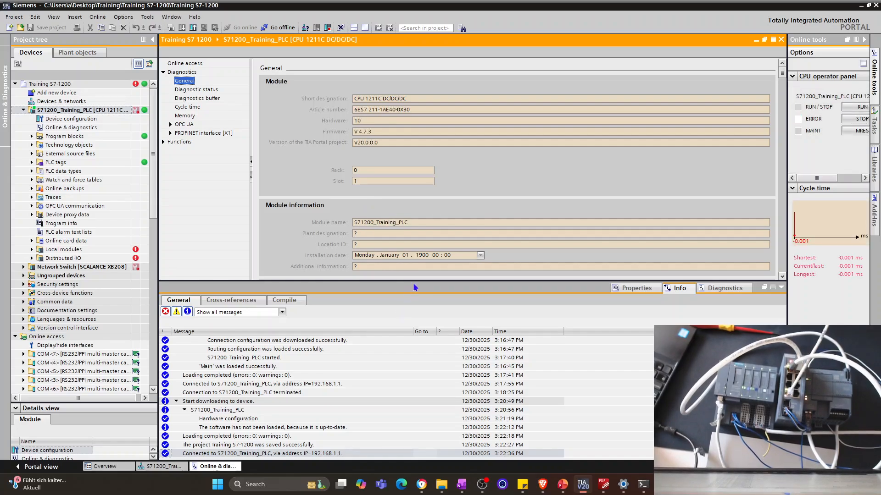
pyautogui.moveTo(420, 380); pyautogui.dragTo(420, 381)
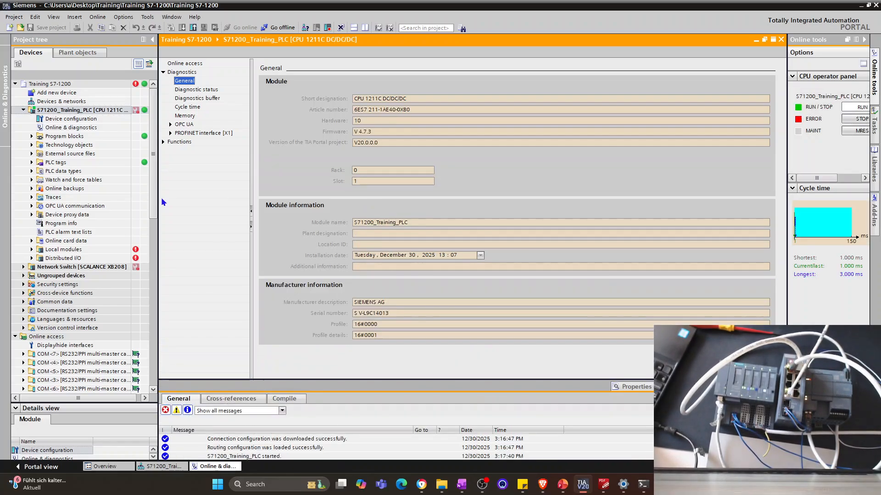
pyautogui.click(164, 145)
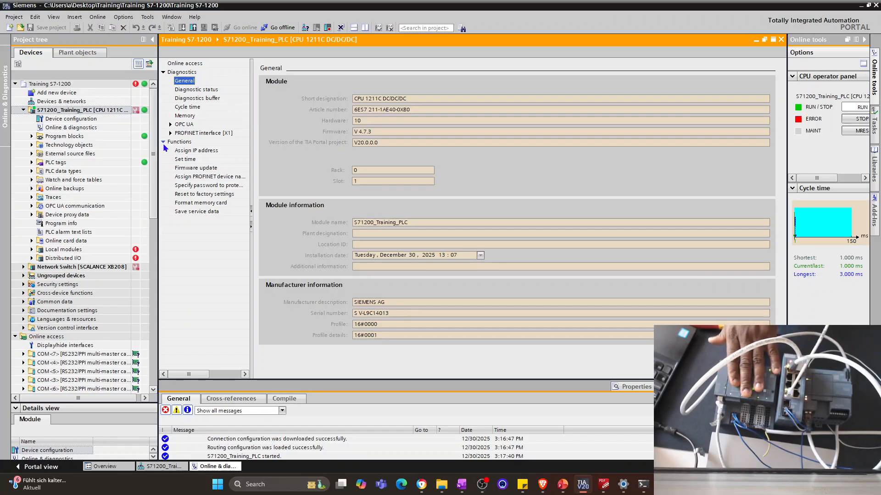
# Examine the IO device failure event in the CPU's diagnostics buffer and check the CPU's diagnostic status.
pyautogui.click(204, 101)
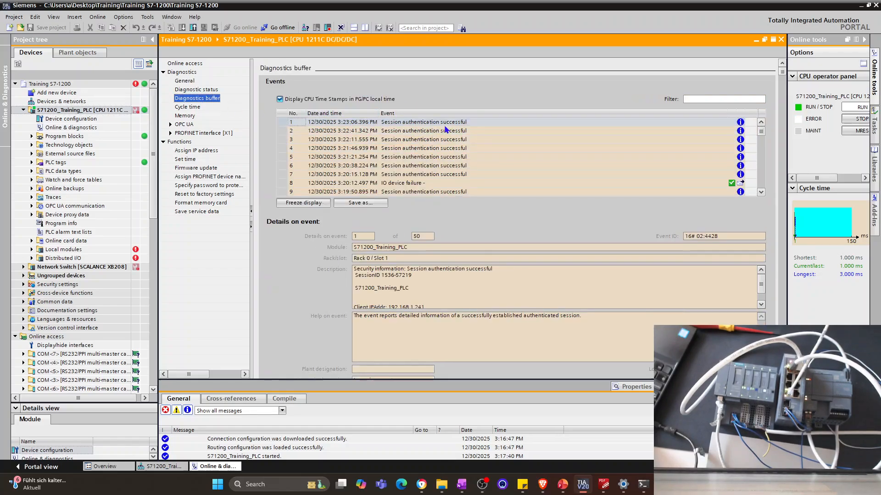
pyautogui.moveTo(762, 133)
pyautogui.mouseDown()
pyautogui.moveTo(762, 149)
pyautogui.moveTo(759, 118)
pyautogui.mouseUp()
pyautogui.click(425, 186)
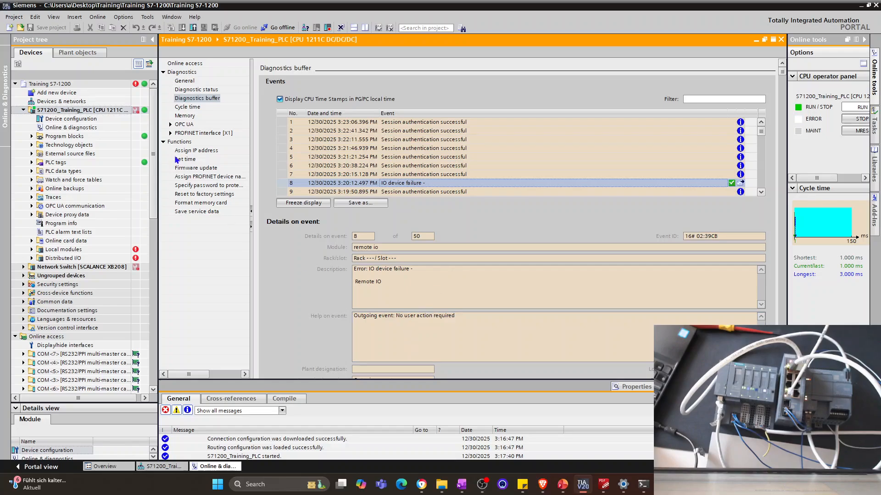
pyautogui.click(207, 93)
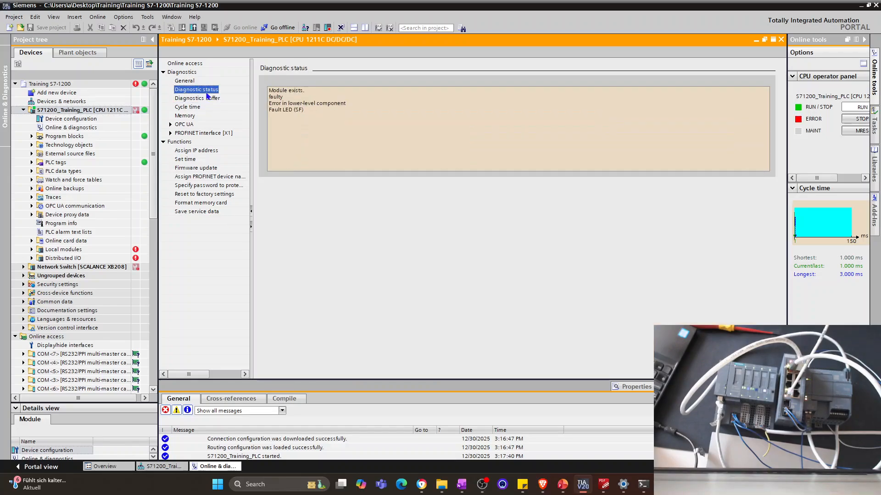
pyautogui.click(320, 111)
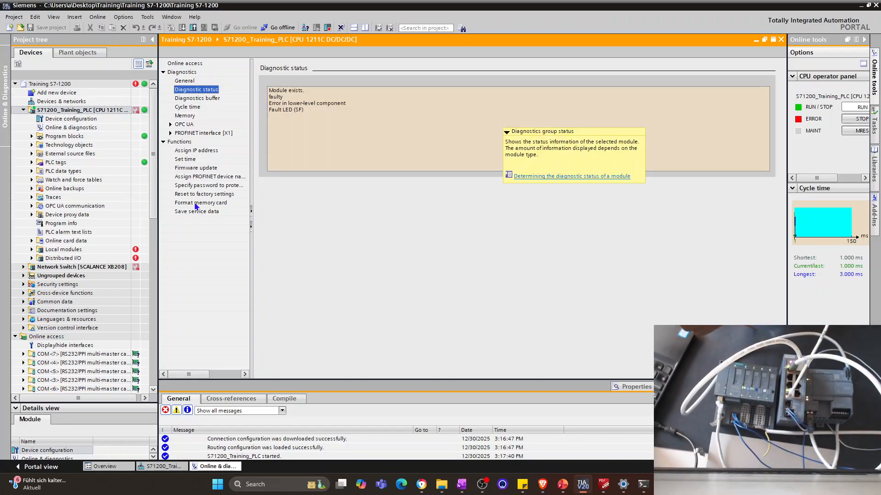
# Open the Main [OB1] program block of S71200_Training_PLC and toggle its monitoring.
pyautogui.click(26, 272)
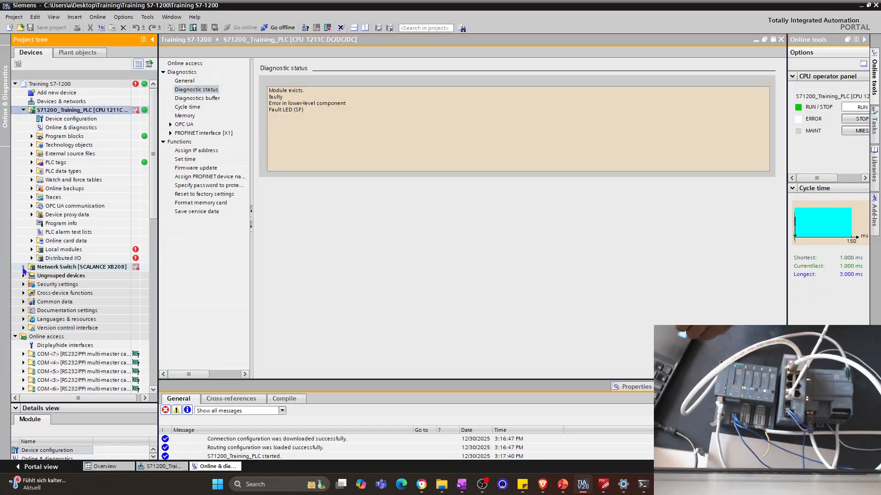
pyautogui.click(32, 136)
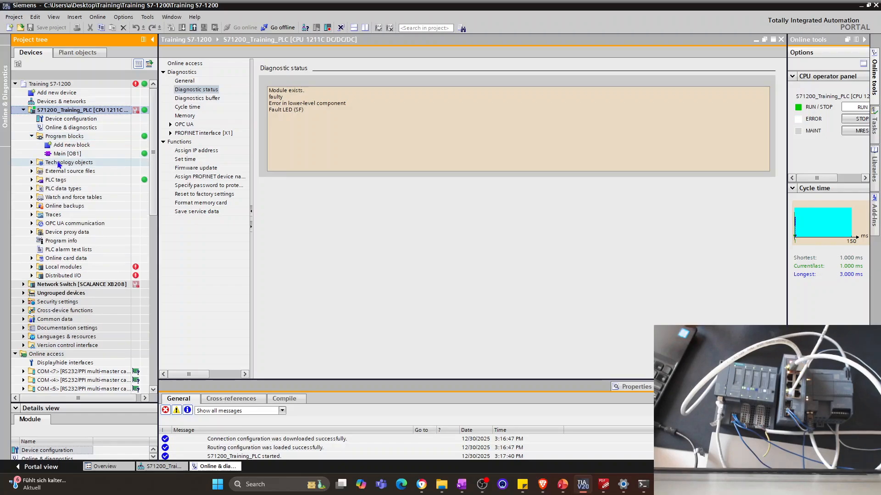
pyautogui.click(59, 153)
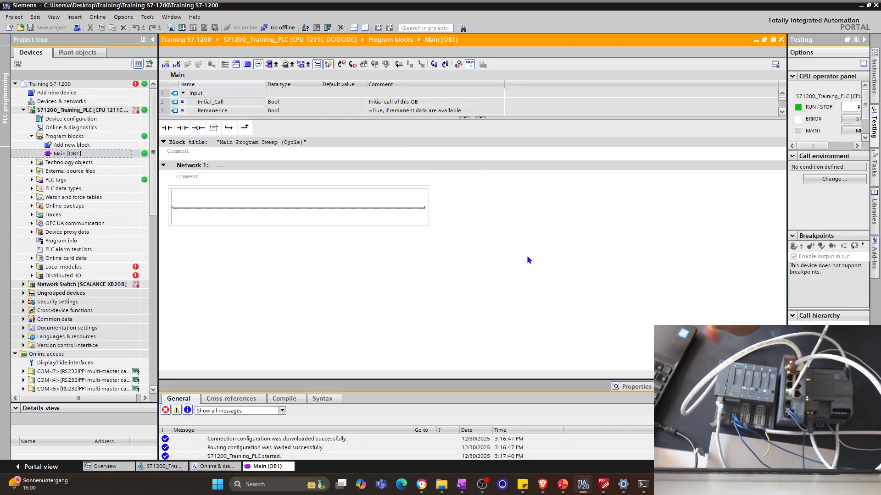
pyautogui.click(470, 66)
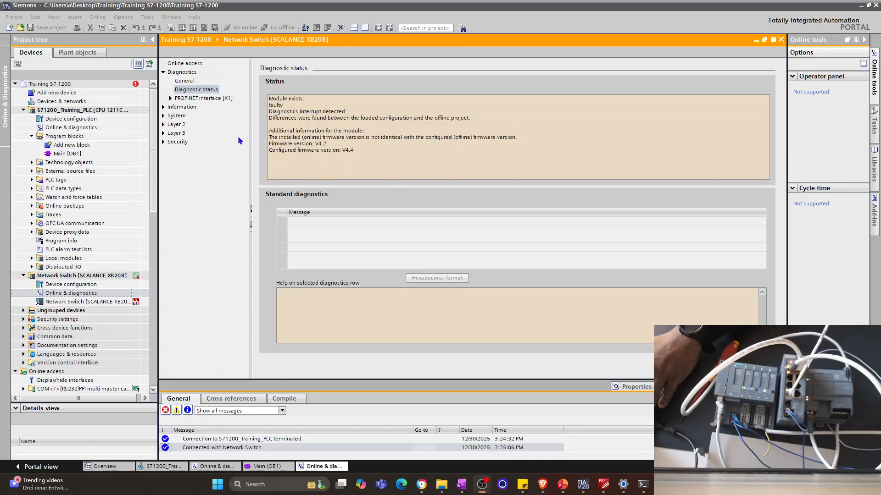
# Check the Network Switch's diagnostic status and review the Siemens support page for the SCALANCE XB-200 firmware V4.4 update in the browser.
pyautogui.click(391, 174)
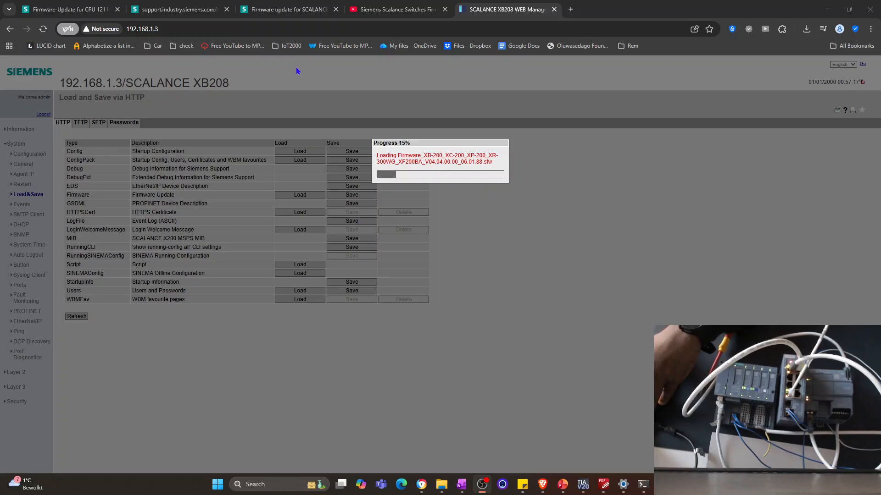
pyautogui.click(289, 15)
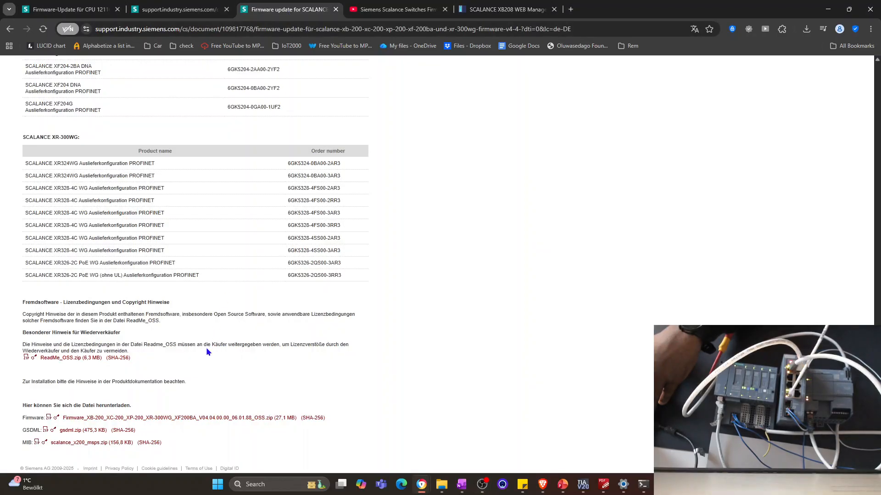
pyautogui.scroll(15, 206, 394)
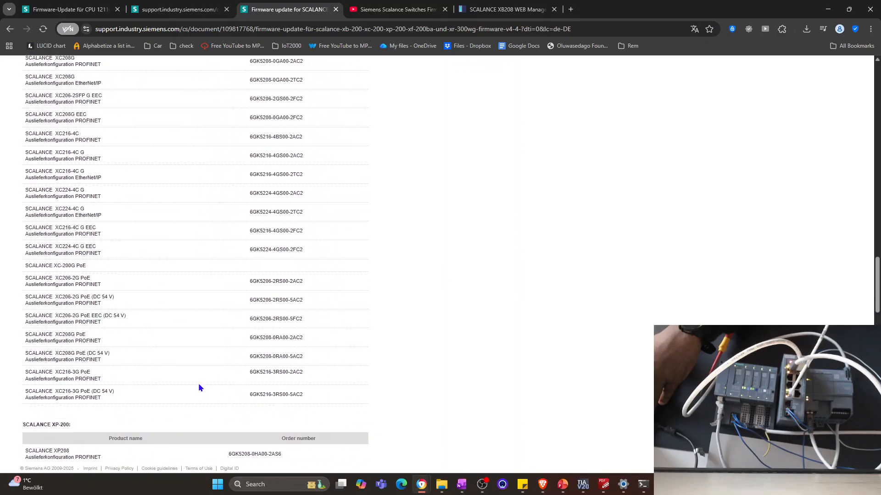
pyautogui.scroll(20, 199, 388)
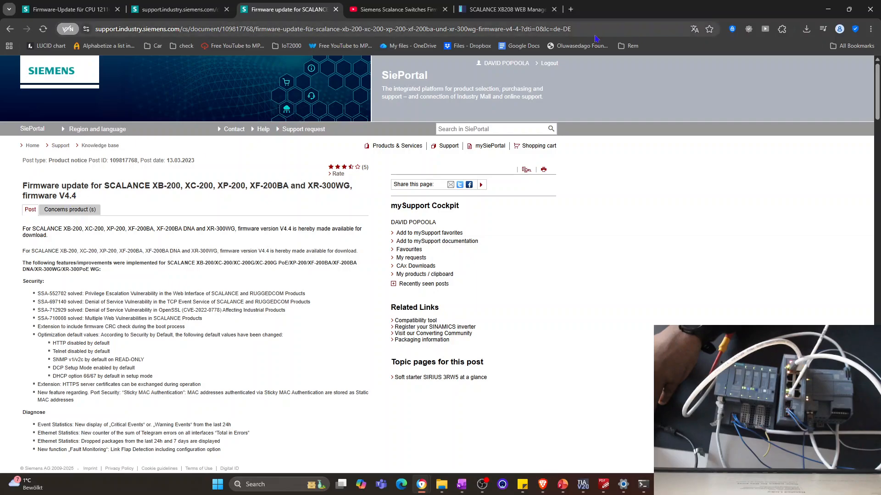
# Return to the SCALANCE XB208 web management and restart the switch to apply the loaded firmware.
pyautogui.click(513, 10)
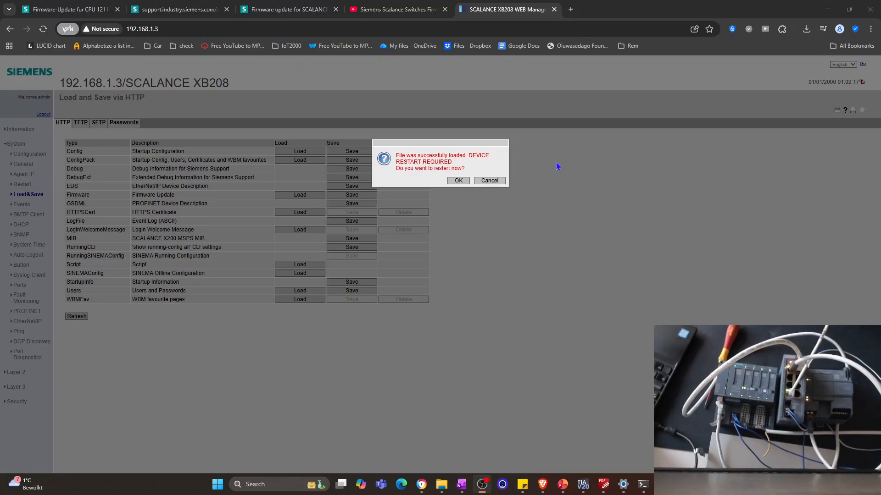
pyautogui.moveTo(396, 155); pyautogui.dragTo(458, 155)
pyautogui.click(477, 154)
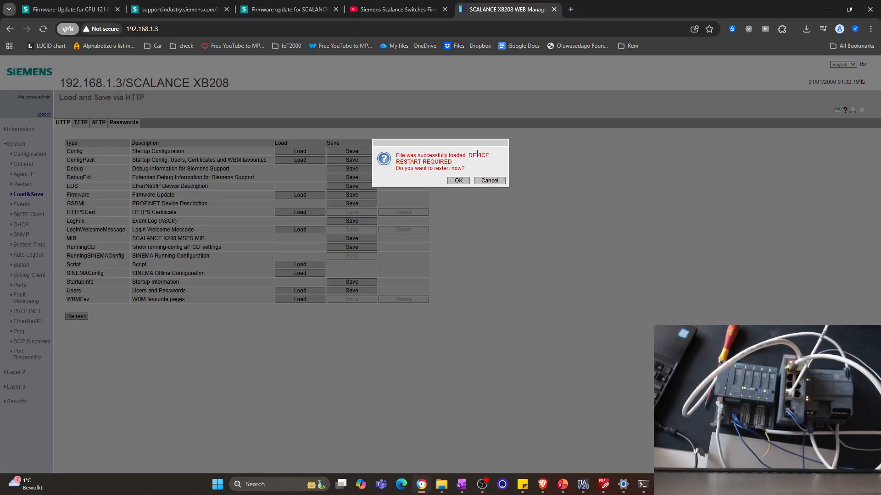
pyautogui.click(458, 181)
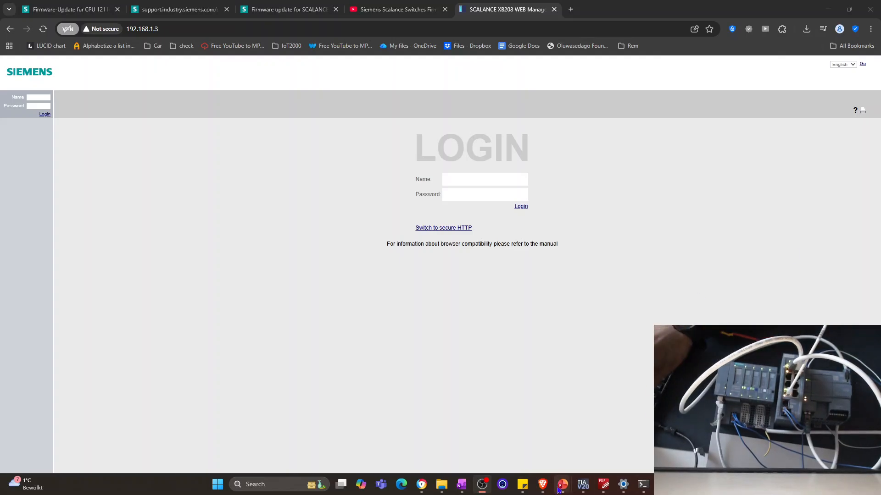
# Switch to TIA Portal and establish an online connection to S71200_Training_PLC.
pyautogui.click(581, 485)
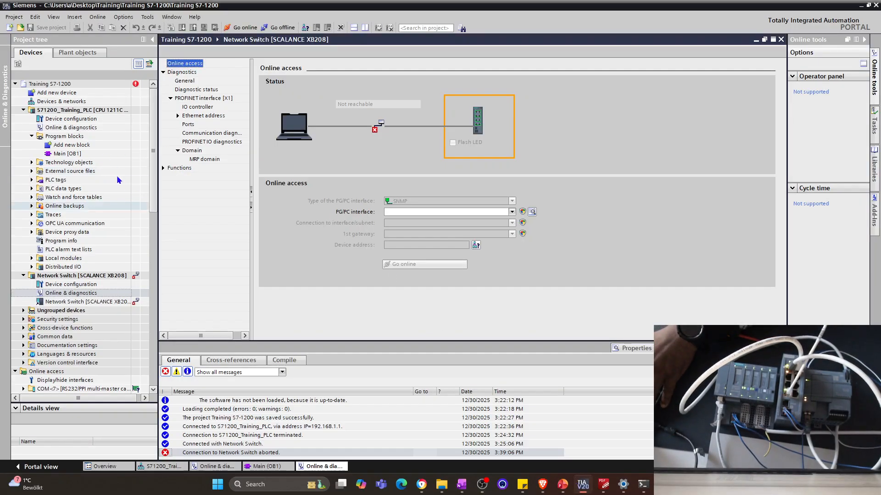
pyautogui.click(87, 111)
pyautogui.click(236, 28)
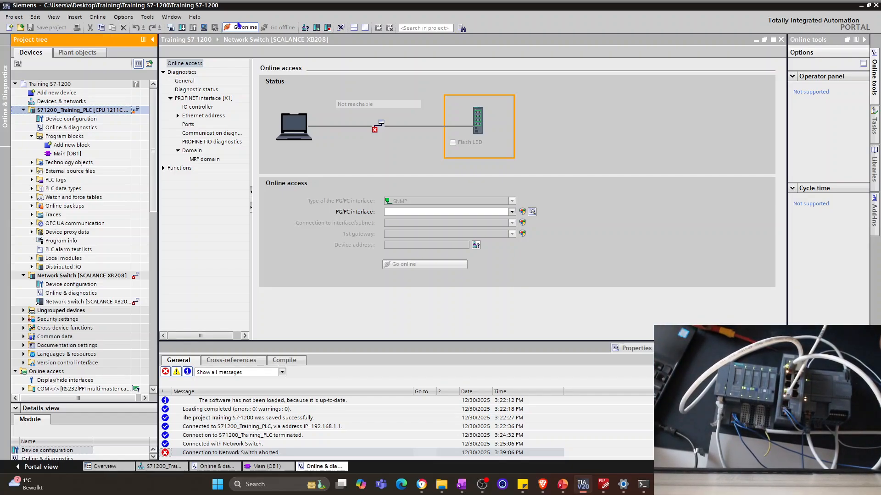
pyautogui.click(239, 26)
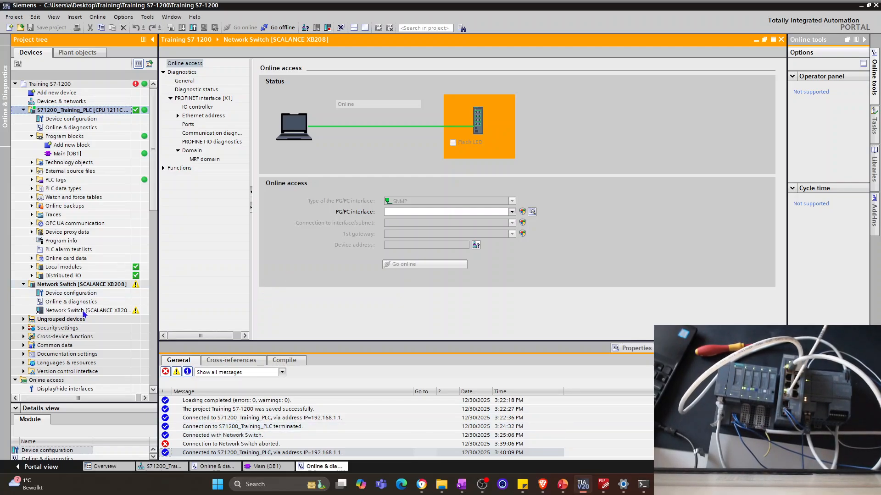
# Open the Network Switch's online diagnostics and check its firmware version and diagnostic status.
pyautogui.click(102, 294)
pyautogui.click(101, 302)
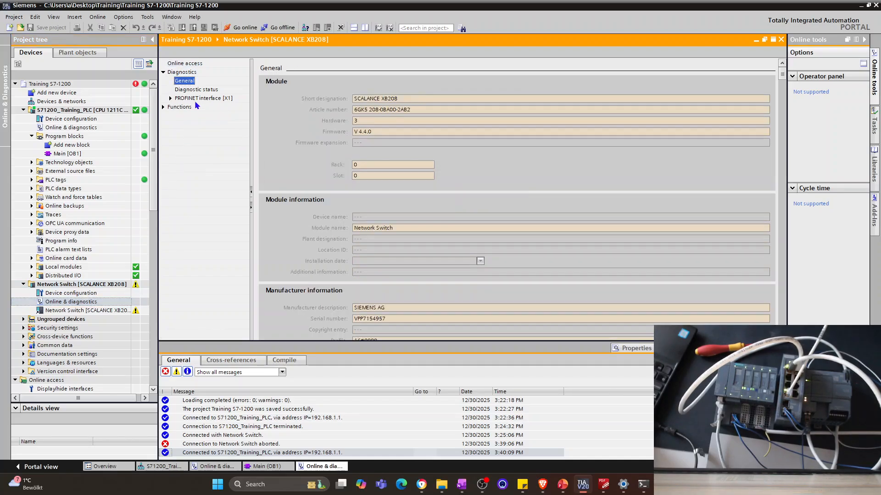
pyautogui.click(393, 131)
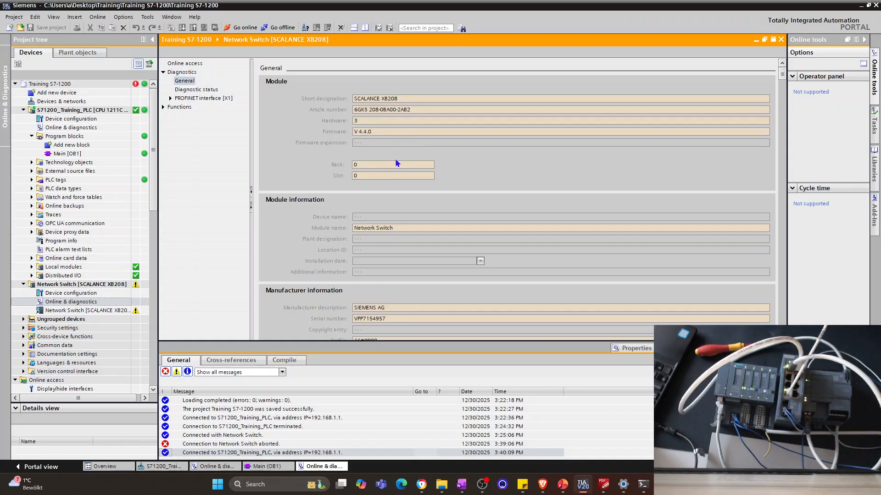
pyautogui.click(199, 92)
pyautogui.click(198, 90)
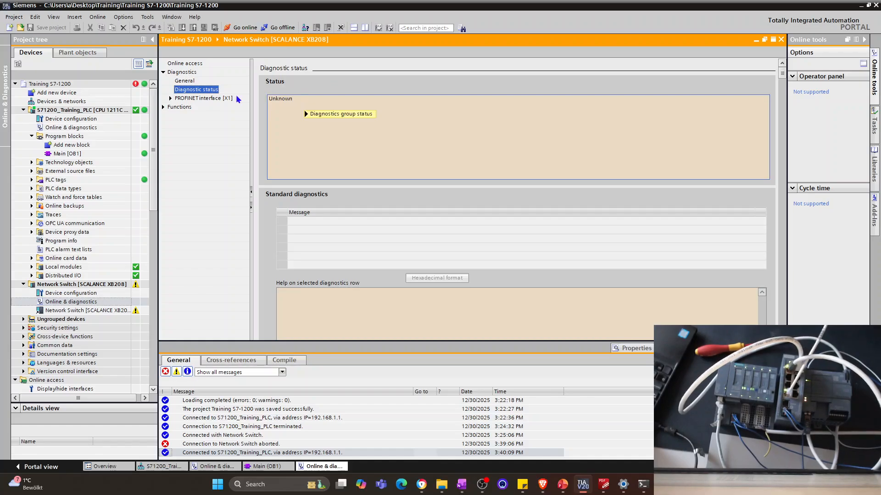
# Examine the Network Switch's PROFINET interface [X1] diagnostics and its available online functions.
pyautogui.click(207, 98)
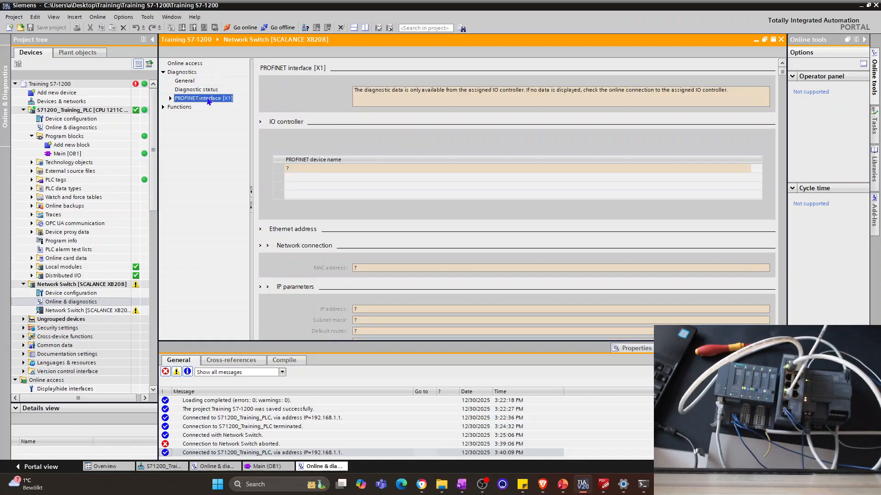
pyautogui.click(170, 98)
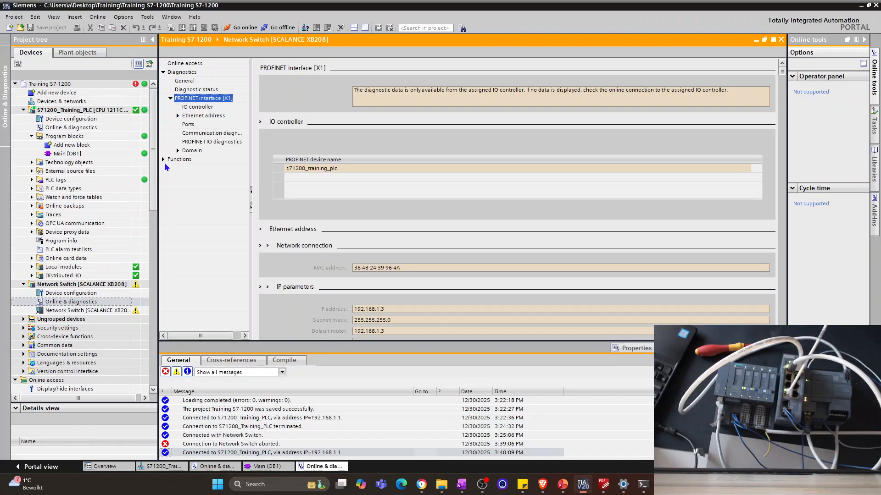
pyautogui.click(163, 160)
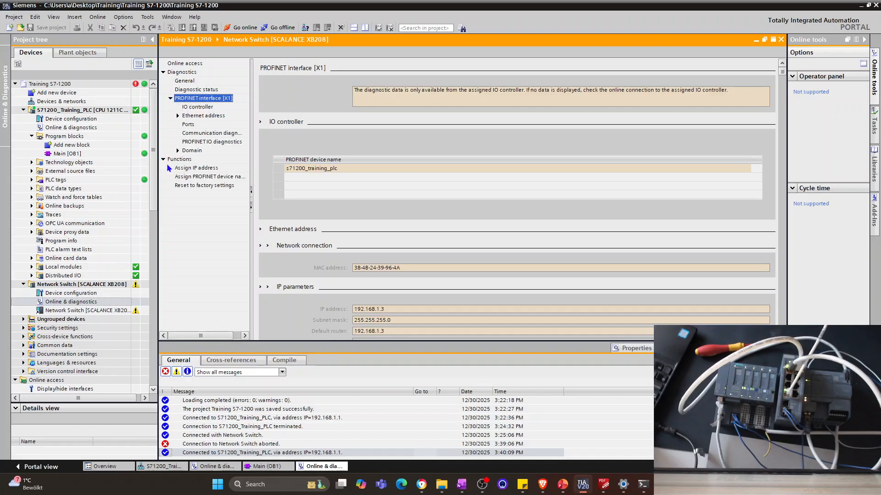
pyautogui.click(94, 311)
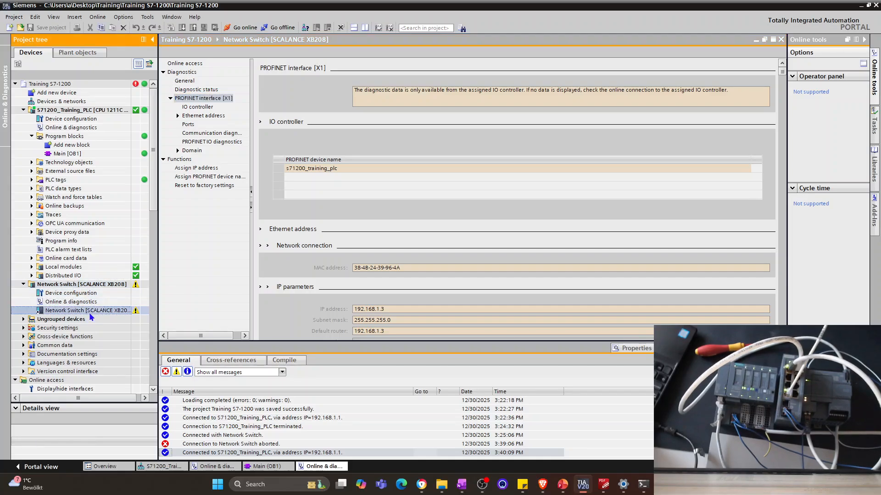
pyautogui.rightClick(94, 314)
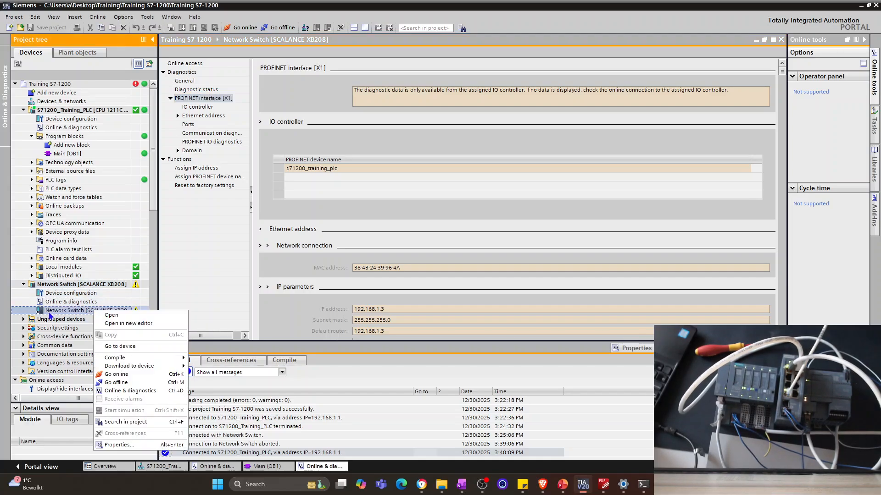
pyautogui.click(85, 83)
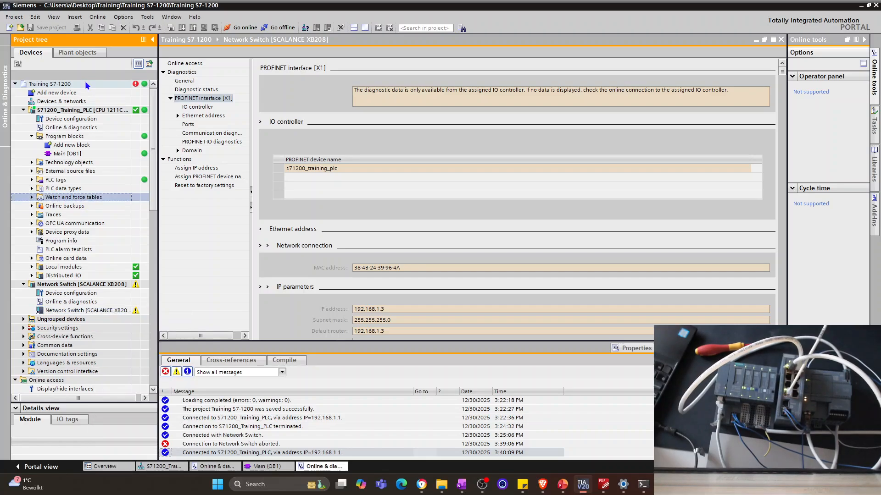
# Check the CPU's diagnostic status and the latest events in its diagnostics buffer.
pyautogui.click(83, 129)
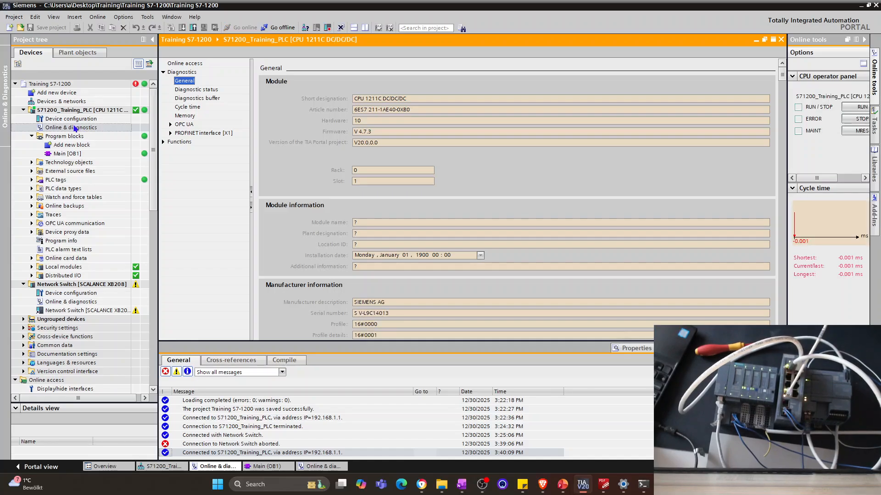
pyautogui.click(199, 90)
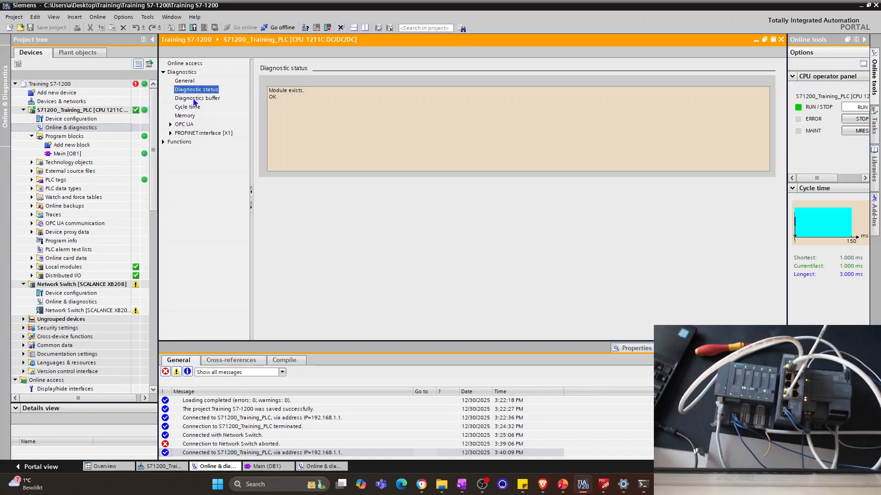
pyautogui.click(197, 100)
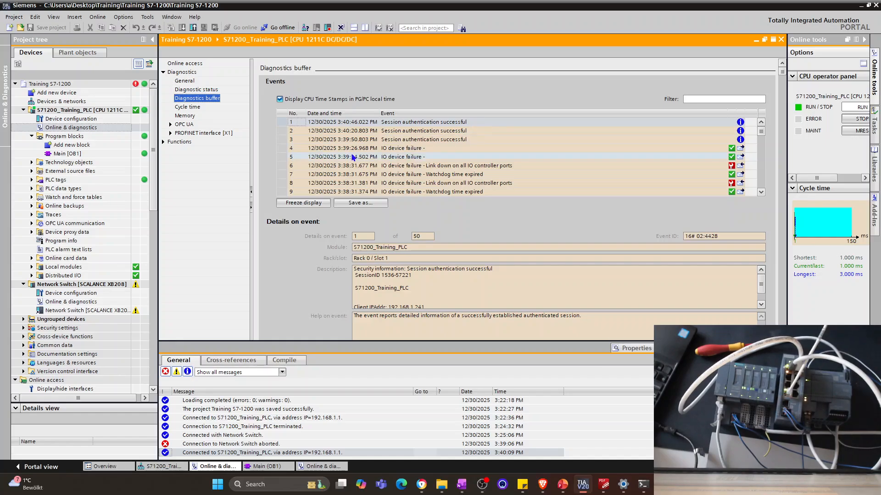
pyautogui.click(23, 285)
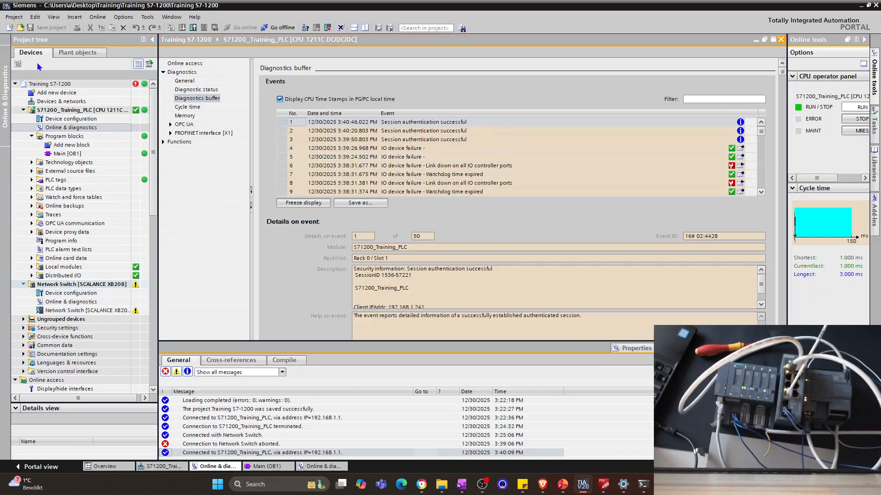
pyautogui.click(71, 112)
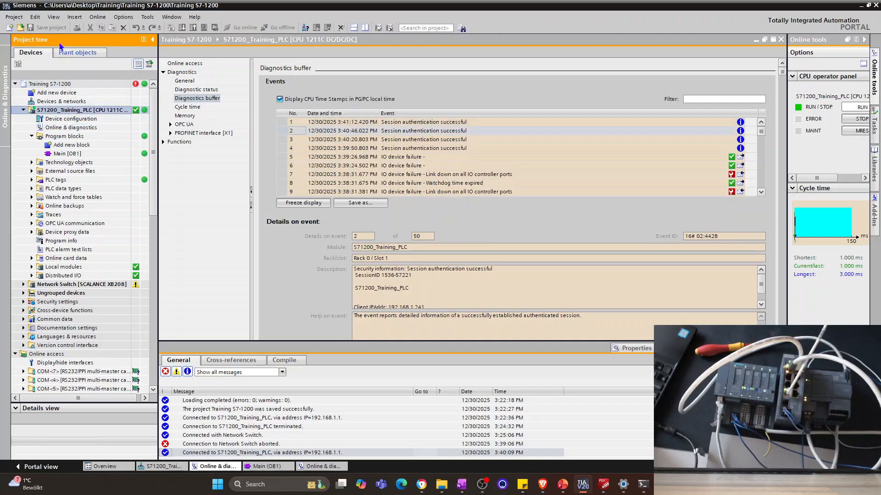
pyautogui.click(70, 116)
pyautogui.click(68, 111)
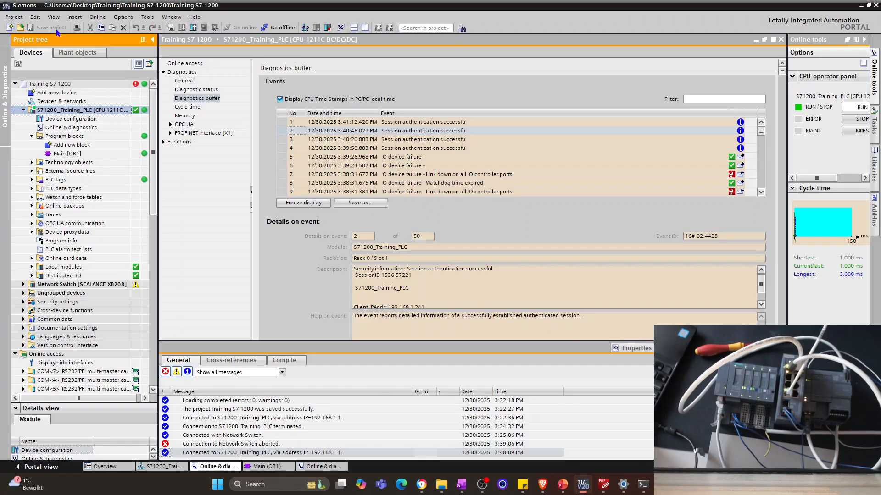
pyautogui.click(344, 443)
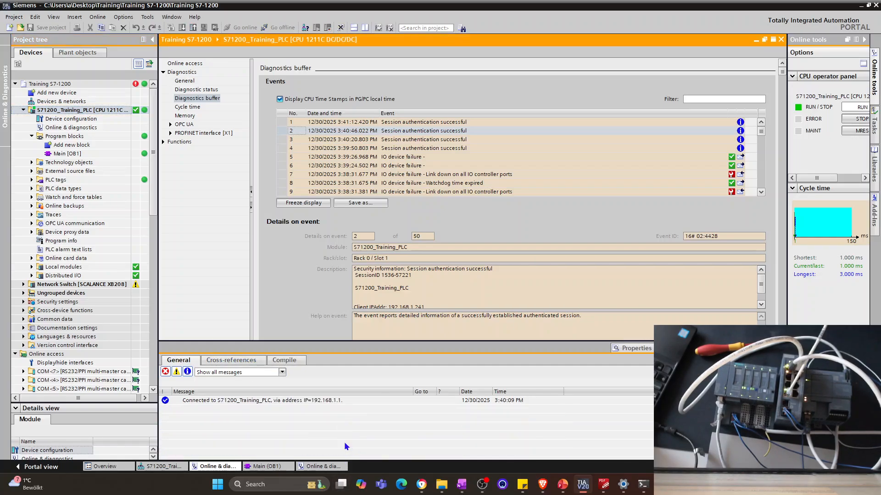
# Open the Network Switch in the device view and read the details of its warning symbol.
pyautogui.click(21, 285)
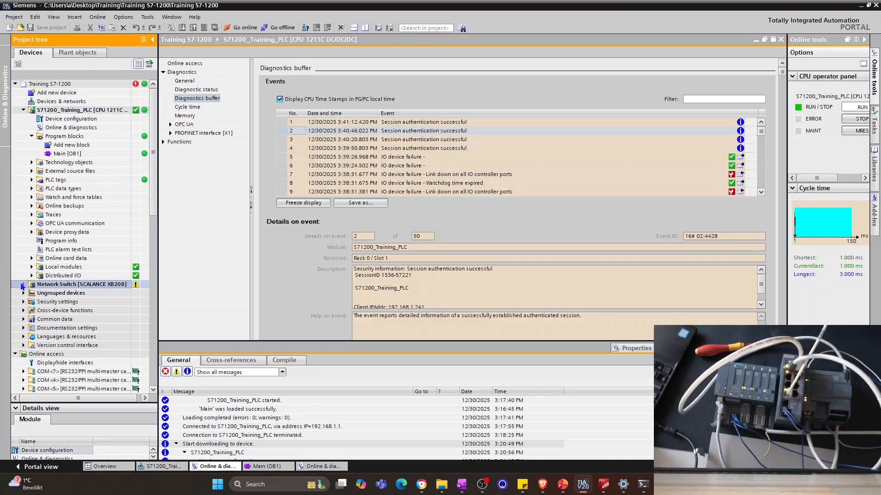
pyautogui.click(21, 285)
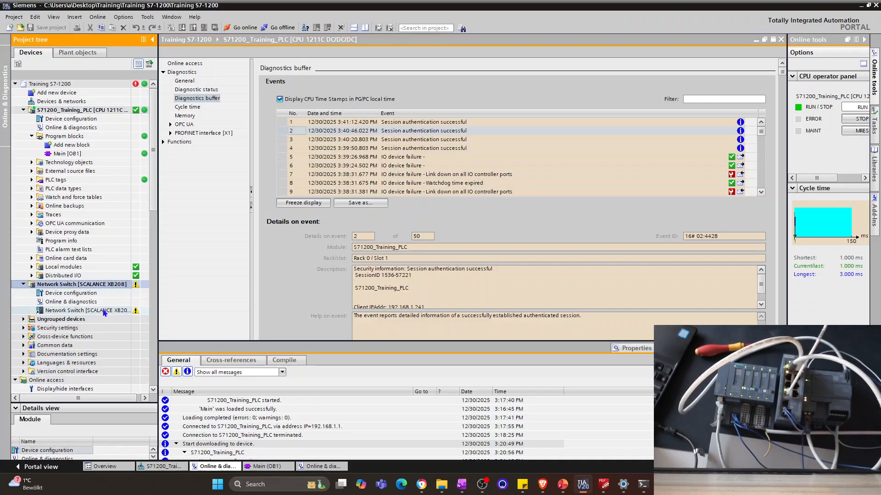
pyautogui.doubleClick(104, 311)
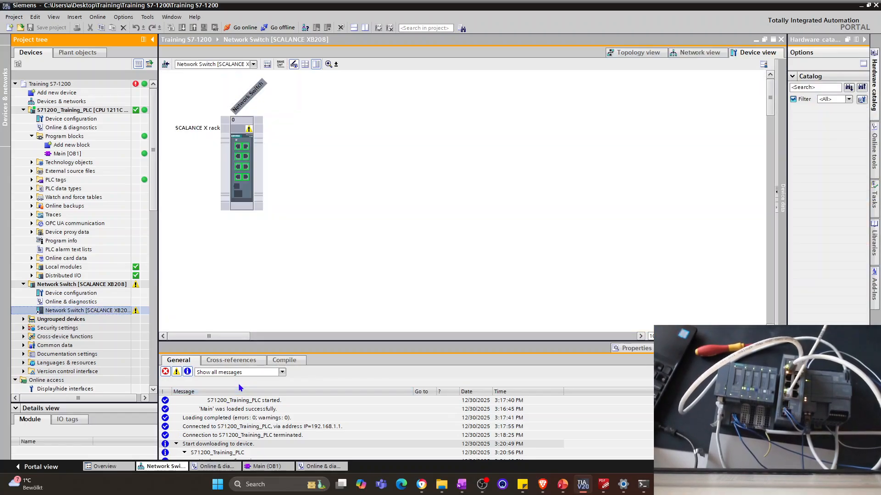
pyautogui.click(250, 131)
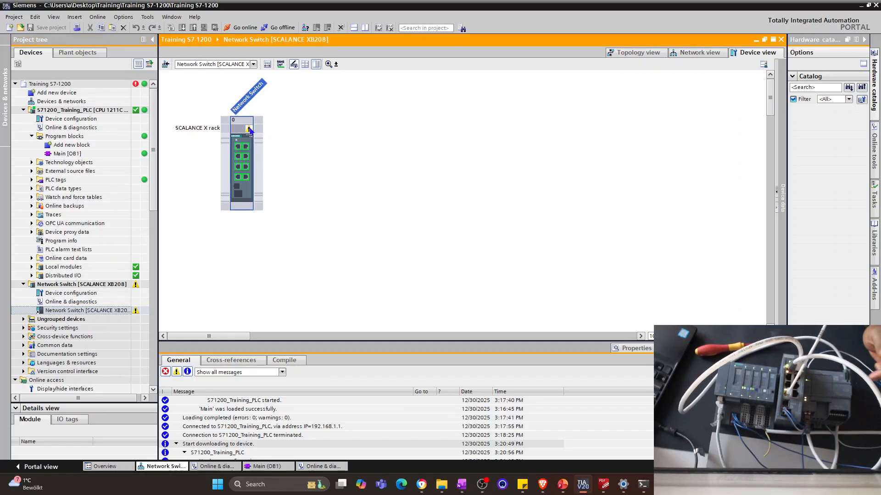
pyautogui.moveTo(250, 131)
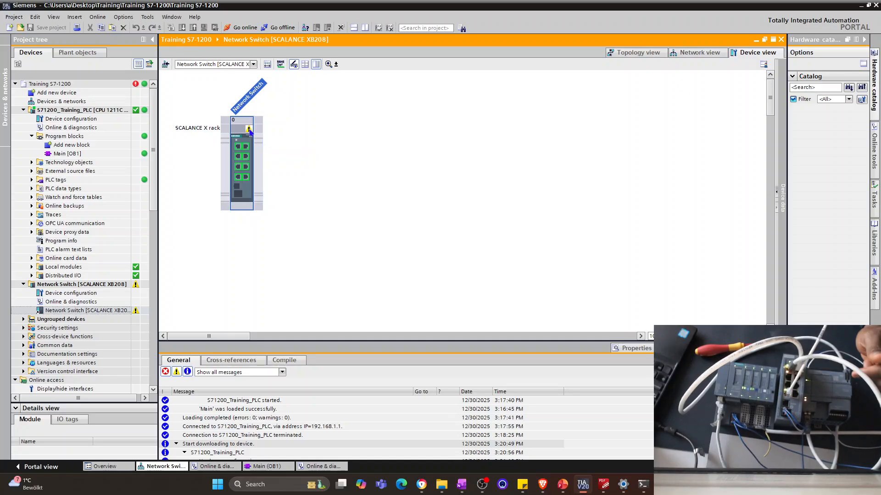
pyautogui.click(252, 141)
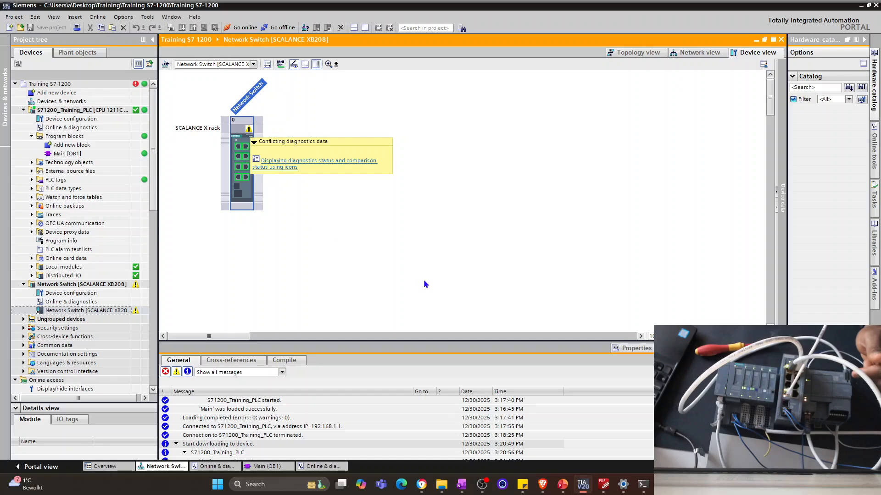
# Go online with the Network Switch through the Intel(R) Ethernet Connection (4) I219-LM interface using SNMP v2c.
pyautogui.rightClick(236, 132)
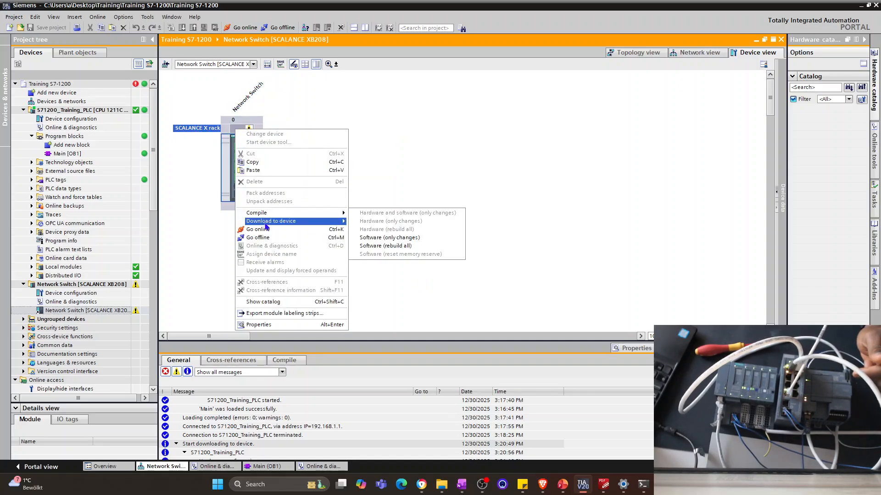
pyautogui.moveTo(287, 225)
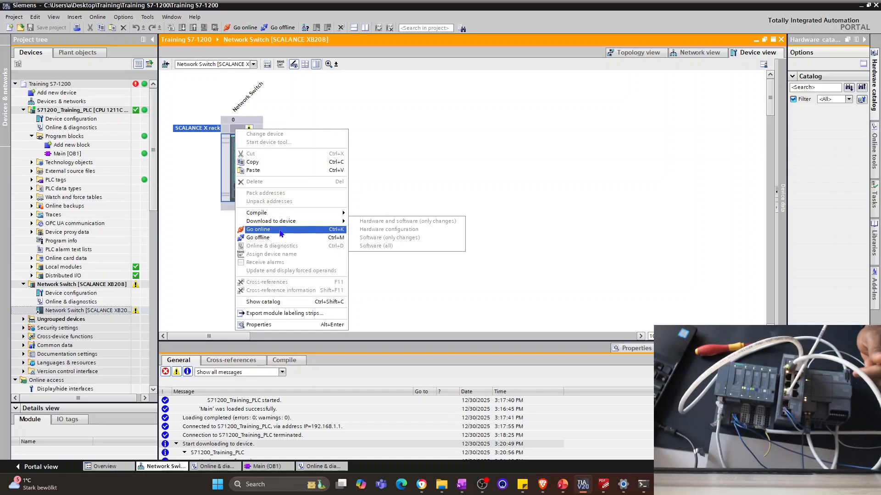
pyautogui.click(279, 230)
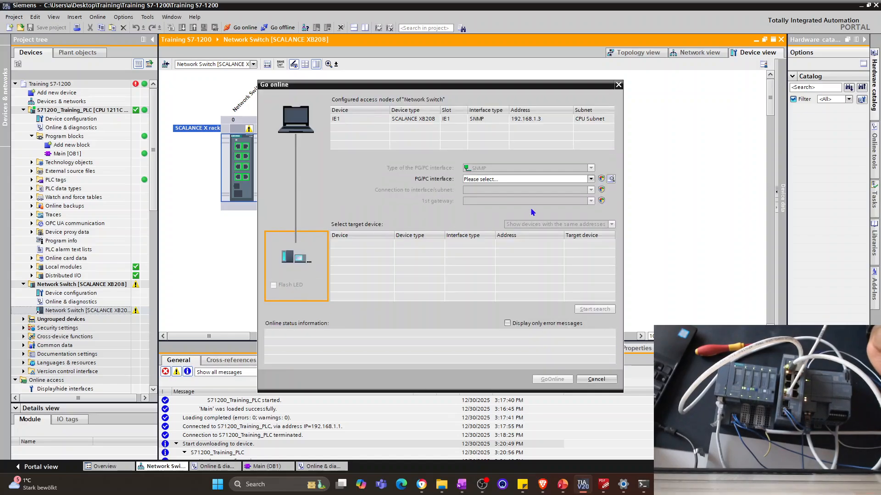
pyautogui.click(591, 179)
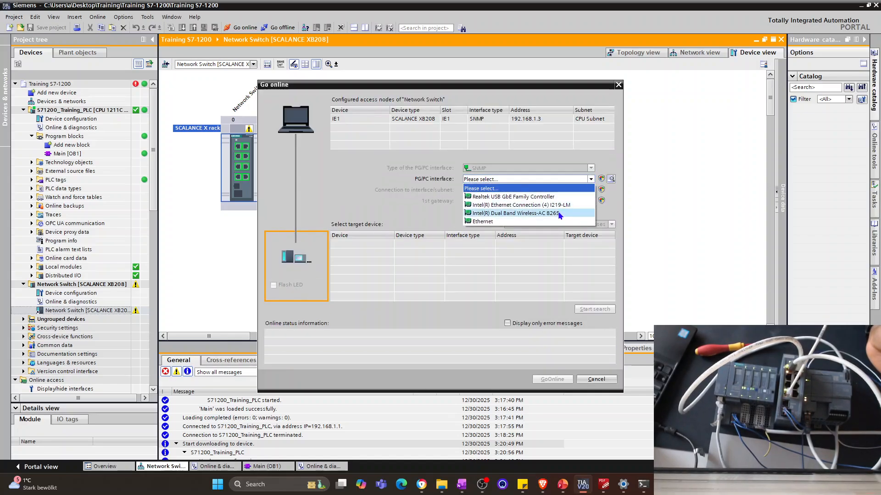
pyautogui.click(567, 206)
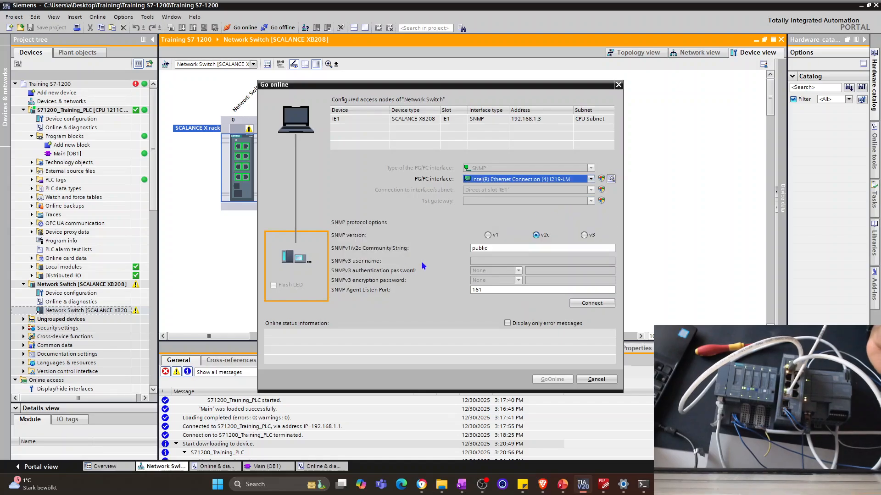
pyautogui.click(590, 303)
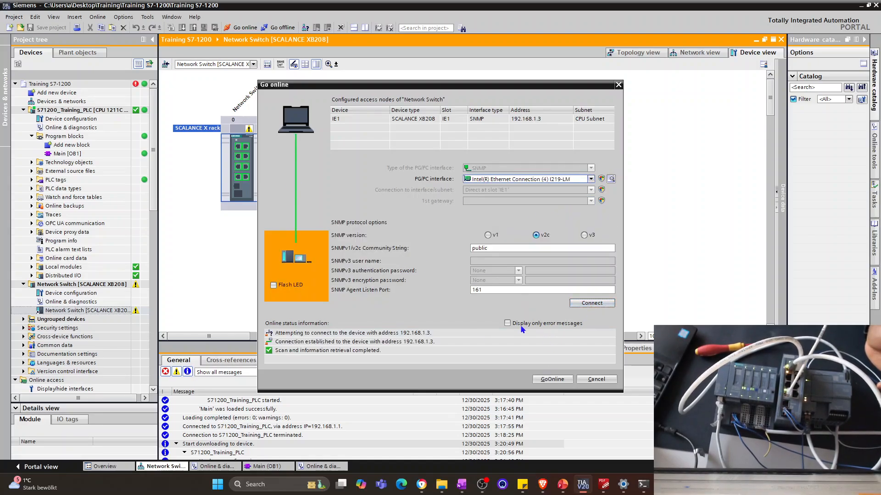
pyautogui.click(561, 381)
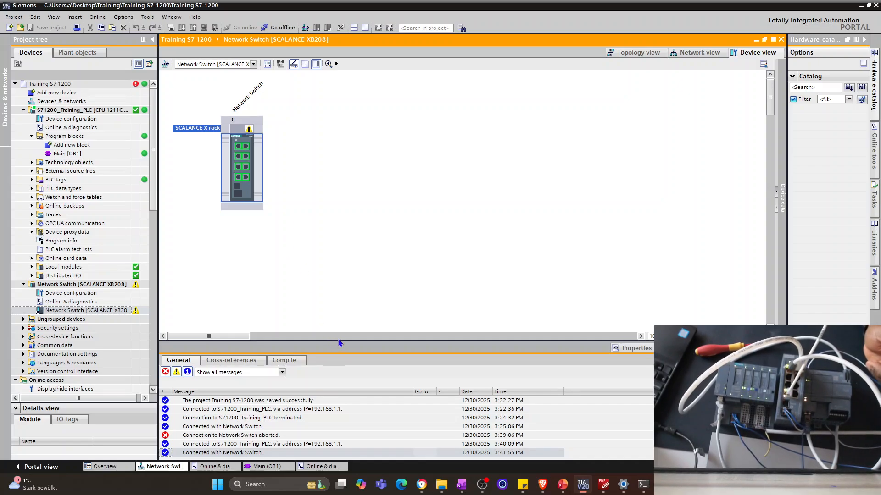
# Enlarge the message area below the device view, then switch to PRONETA and rescan the online network.
pyautogui.moveTo(346, 341); pyautogui.dragTo(338, 290)
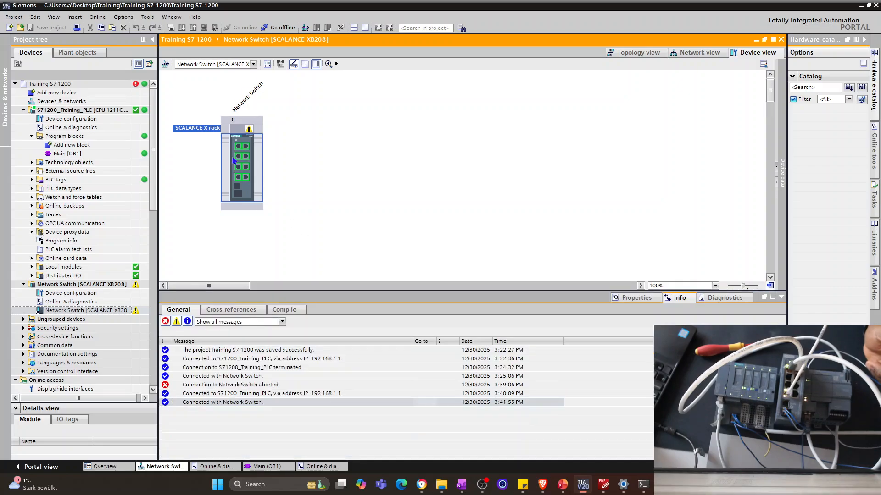
pyautogui.click(246, 91)
pyautogui.rightClick(242, 151)
pyautogui.click(291, 257)
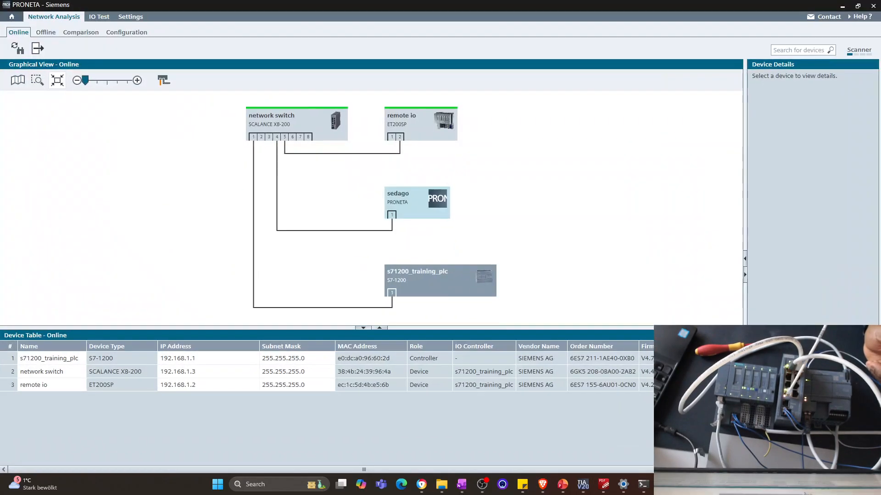
pyautogui.click(17, 47)
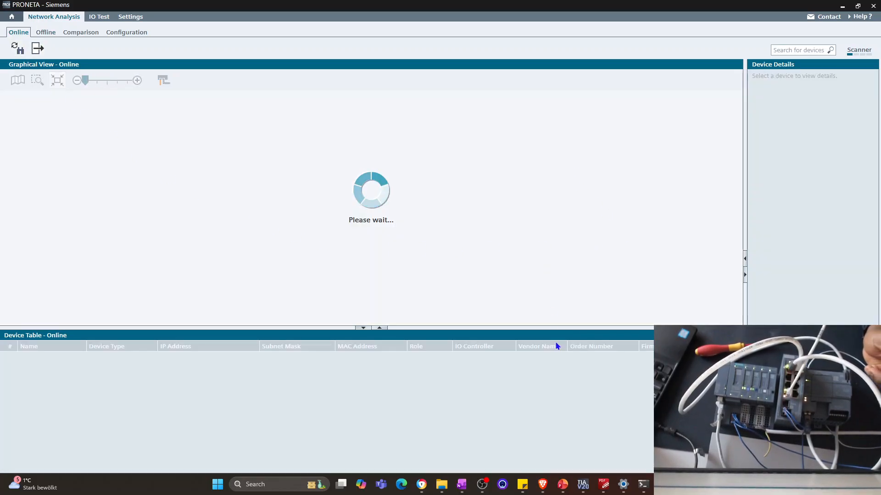
# Return to TIA Portal, check the Network Switch's online diagnostic status and general module information, and close its diagnostics view.
pyautogui.click(590, 491)
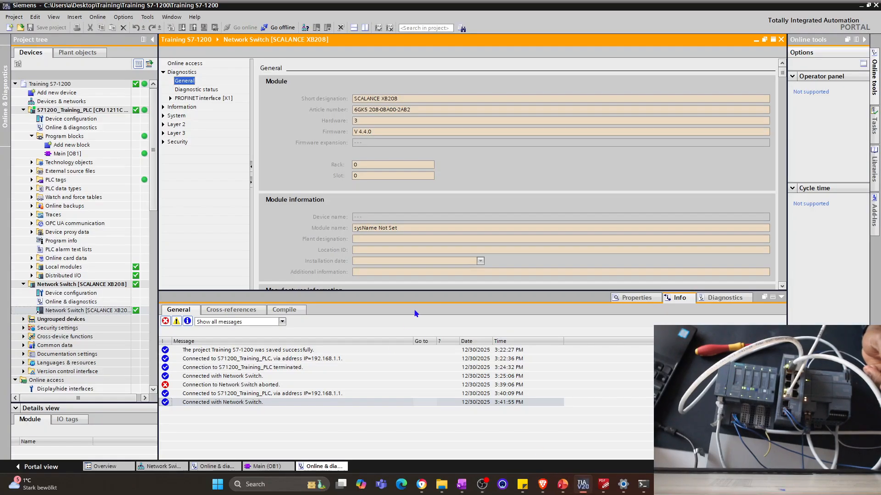
pyautogui.click(198, 90)
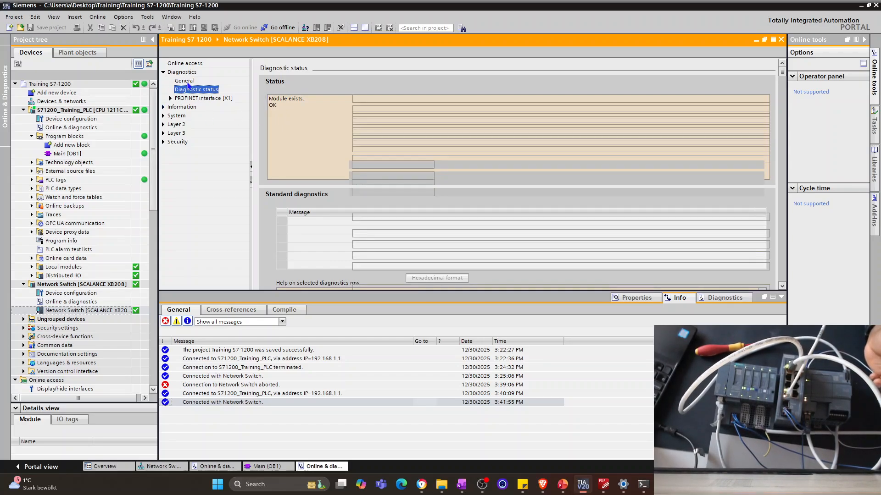
pyautogui.click(185, 82)
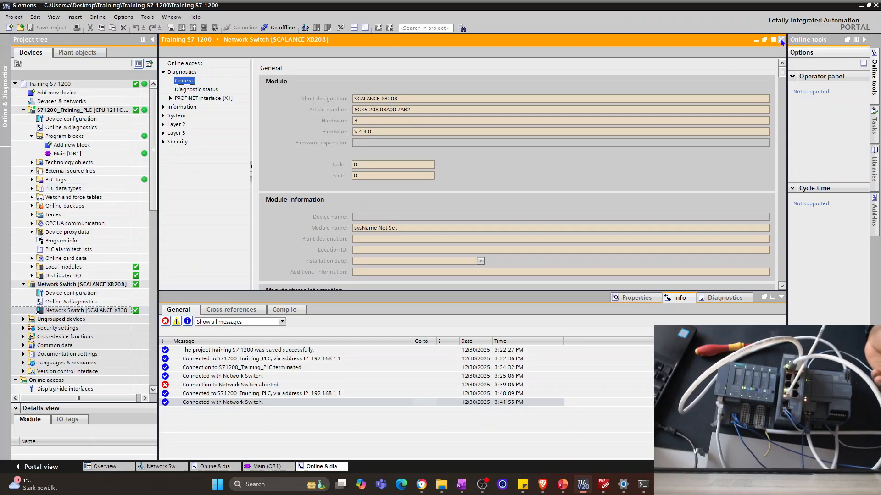
pyautogui.click(781, 40)
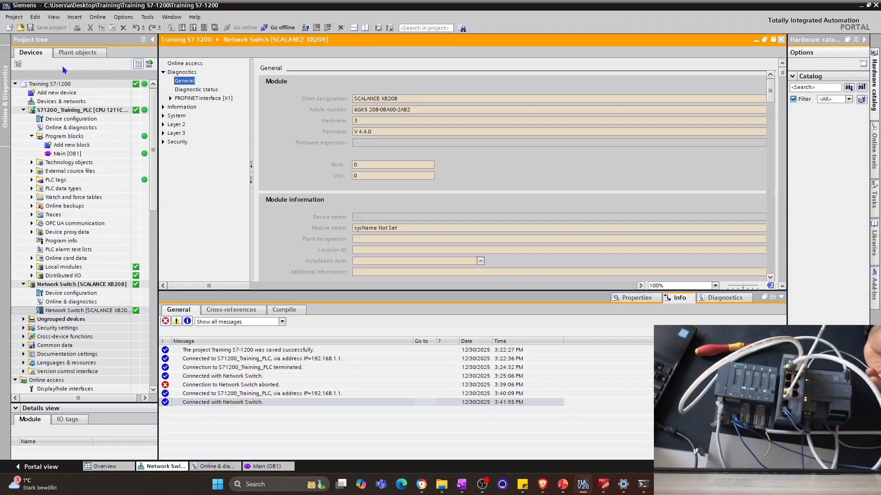
# Collapse the Network Switch folder in the project tree and show the project's network view.
pyautogui.click(24, 285)
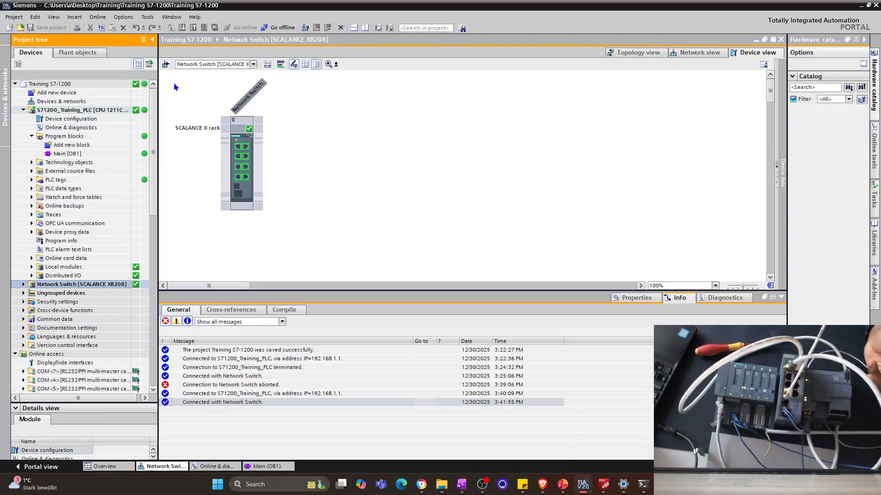
pyautogui.click(690, 53)
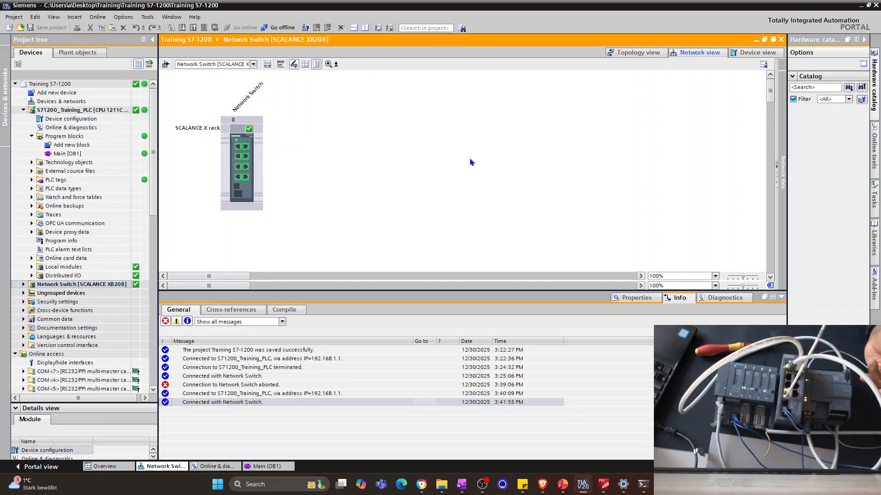